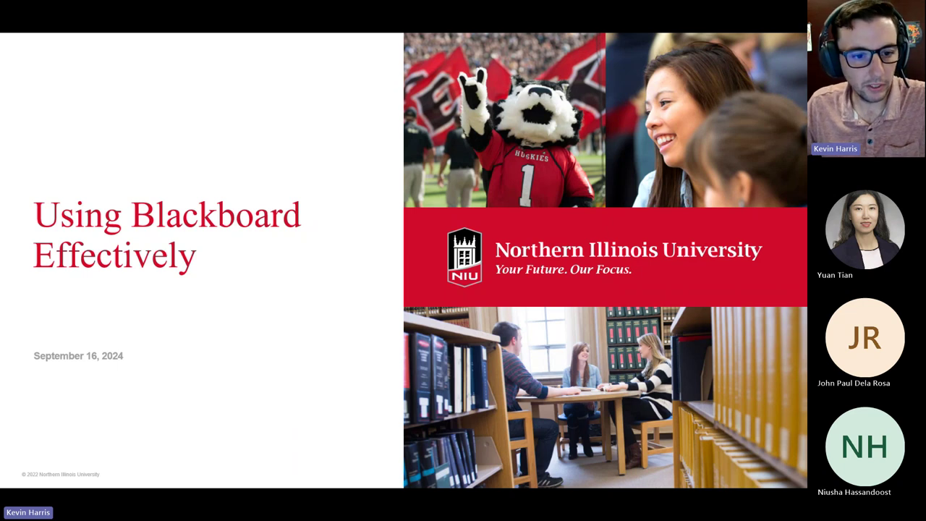
left_click(324, 279)
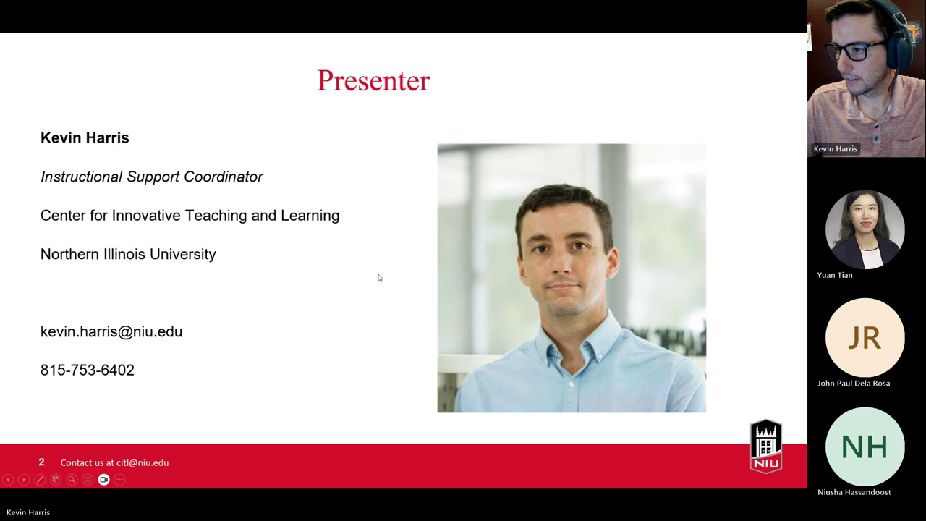
key("Right")
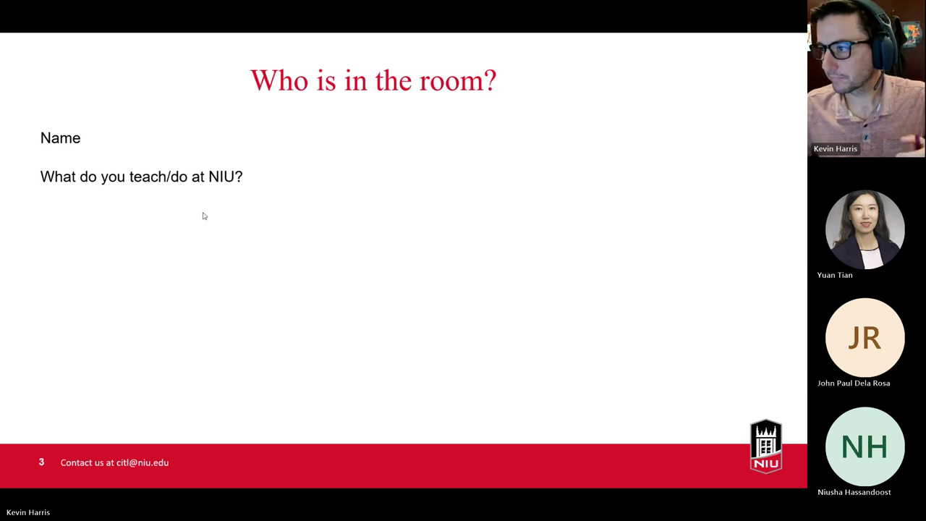
left_click(241, 227)
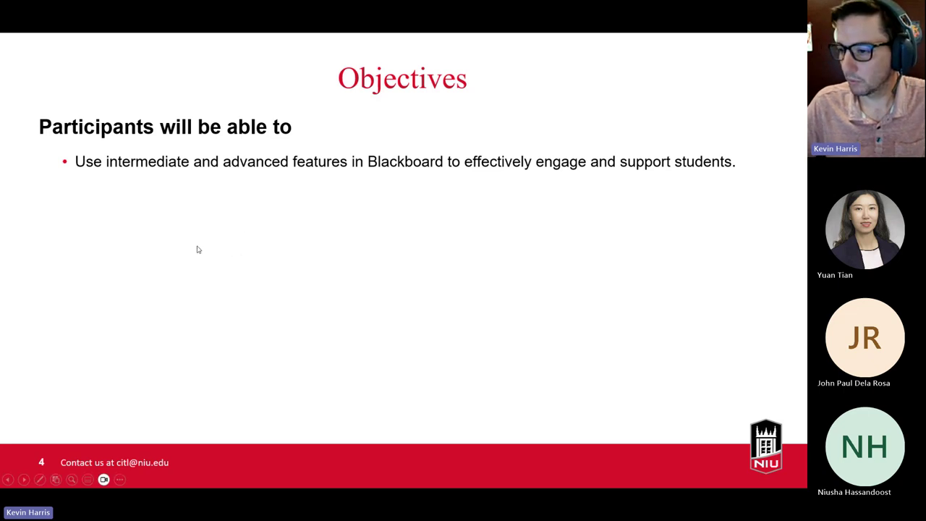
left_click(143, 267)
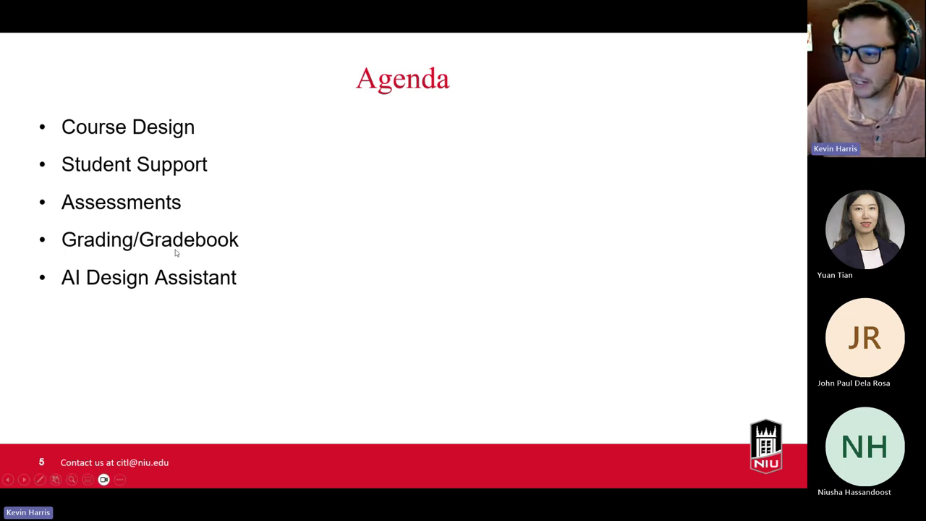
left_click(319, 246)
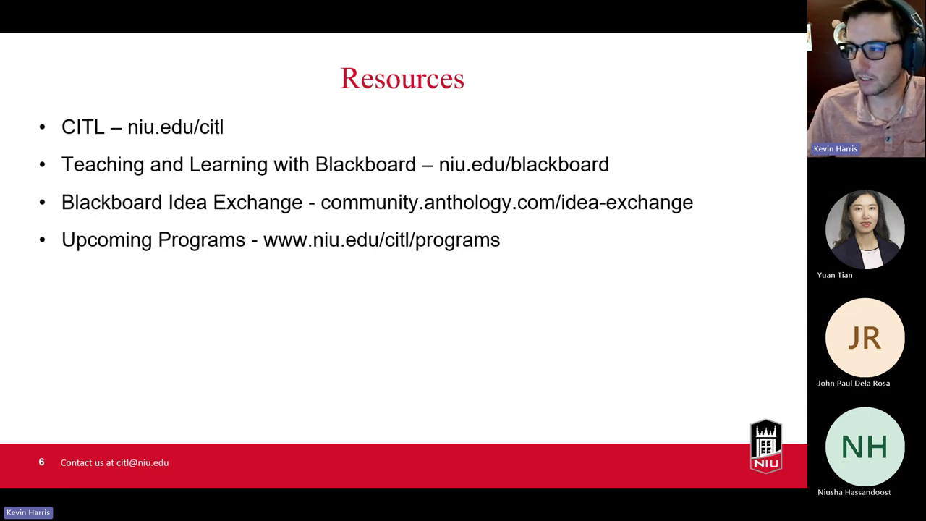
left_click(323, 282)
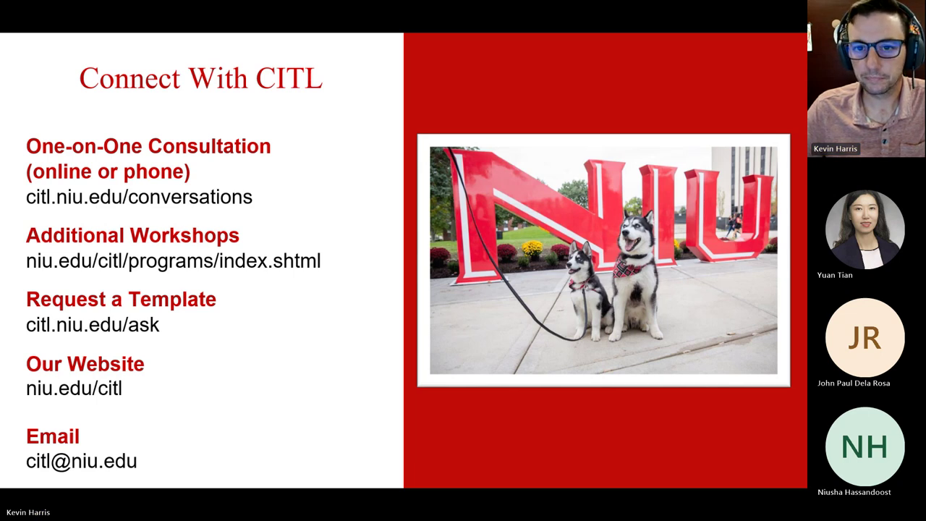
Switch to the browser showing the SHELL HIST 1 Blackboard course, maximize its window and review the Details & Actions options.
key("alt+Tab")
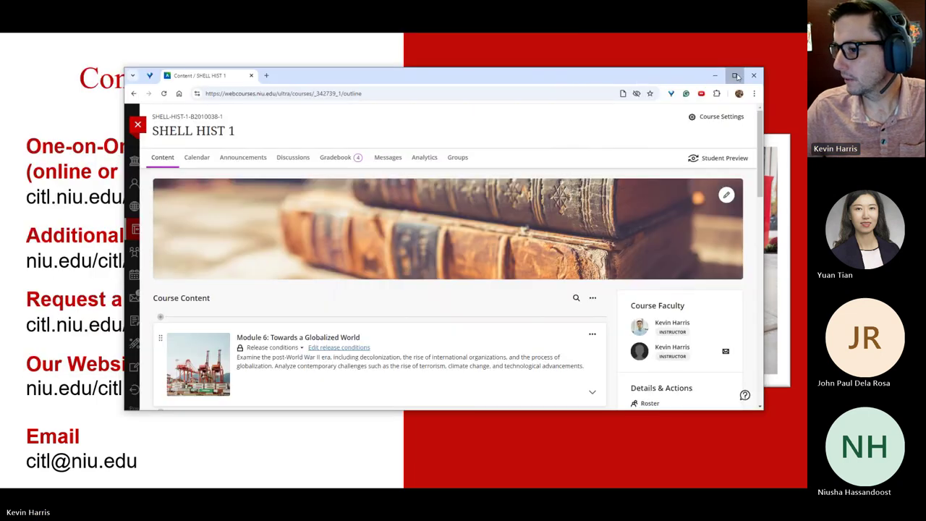
left_click(735, 75)
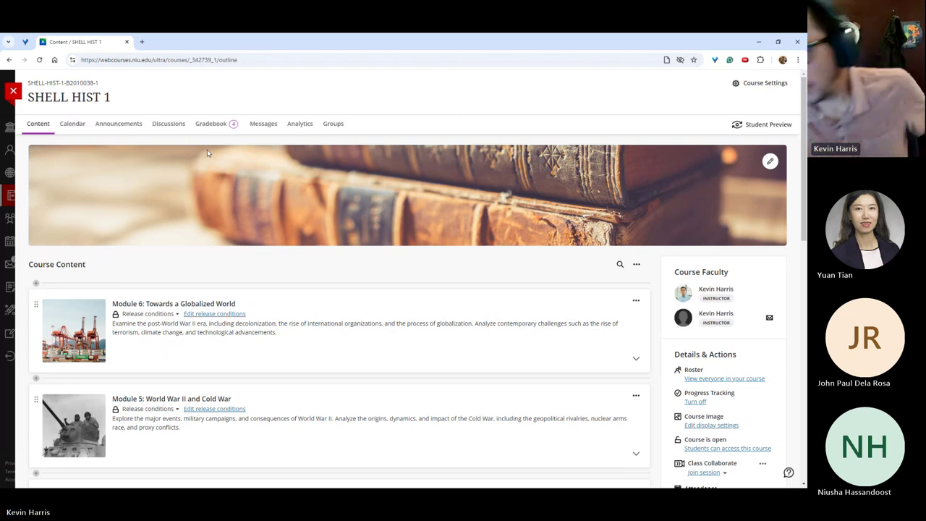
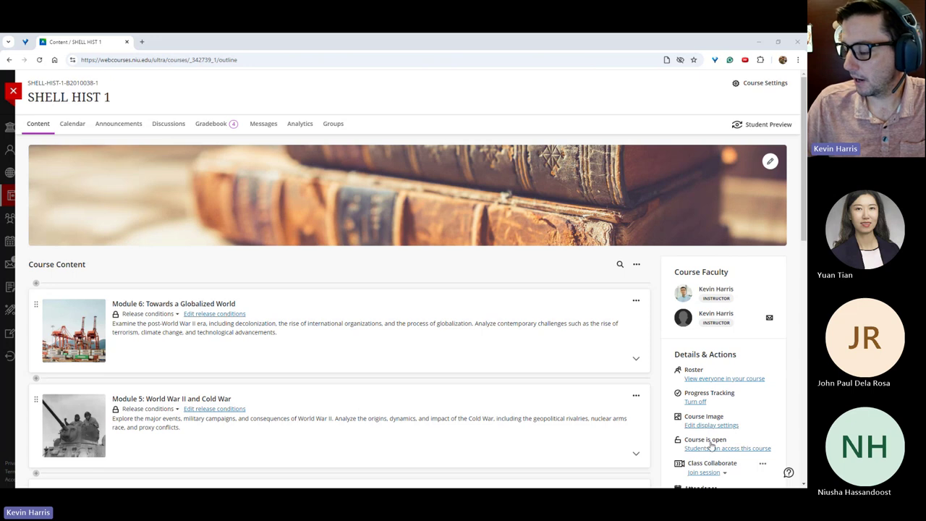
scroll(711, 446, "down", 1)
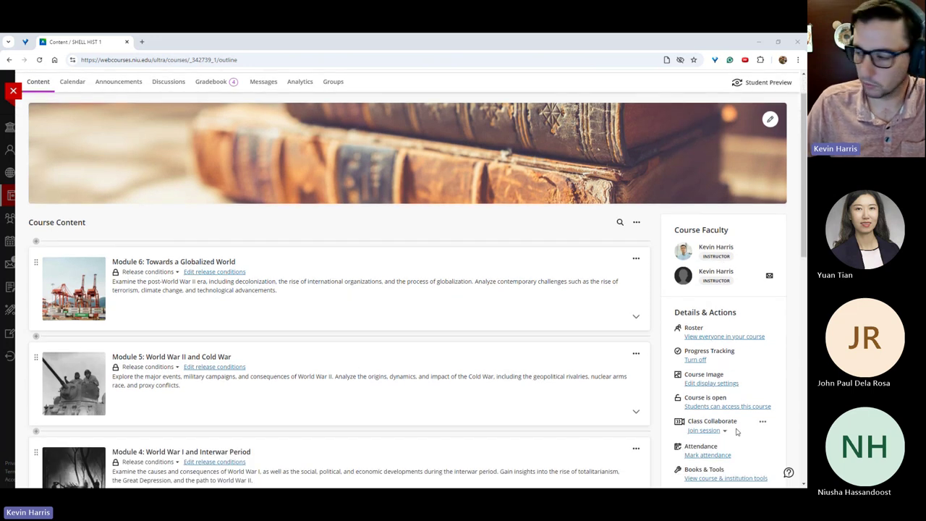
scroll(729, 345, "down", 1)
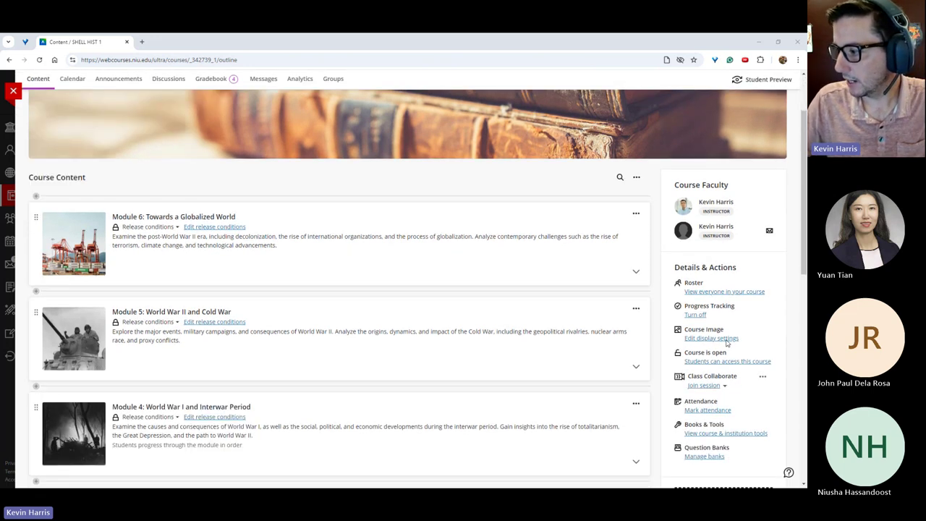
scroll(726, 343, "down", 3)
scroll(723, 337, "up", 3)
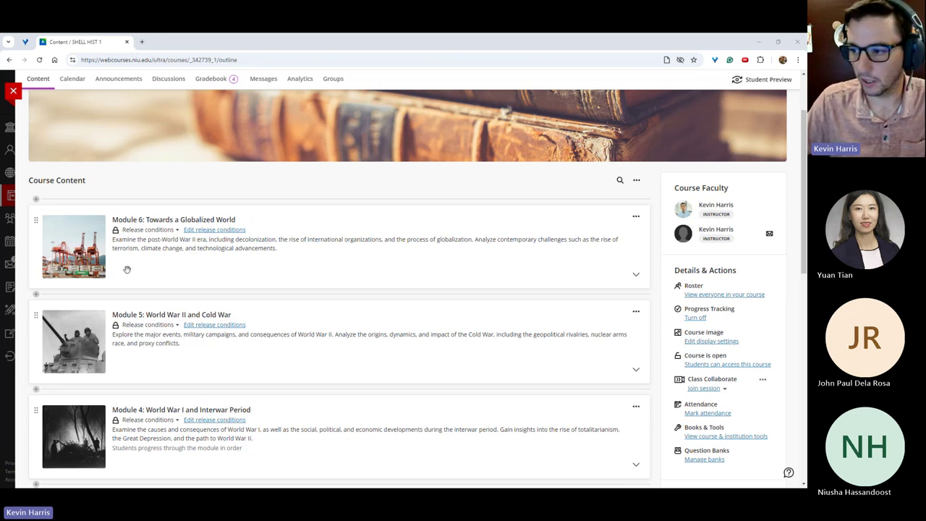
Expand the learning module "Module 4: World War I and Interwar Period" to view its content items and collapse it again.
scroll(209, 290, "down", 3)
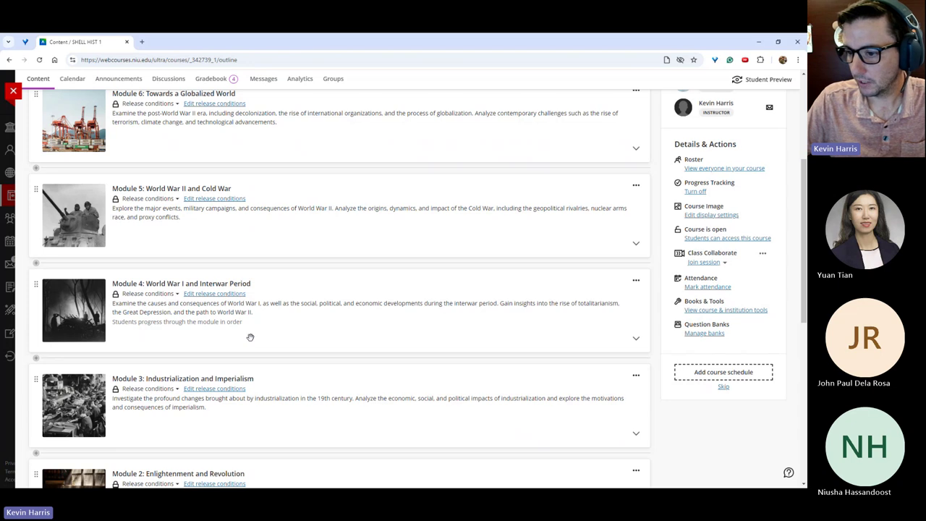
left_click(249, 338)
scroll(249, 337, "down", 3)
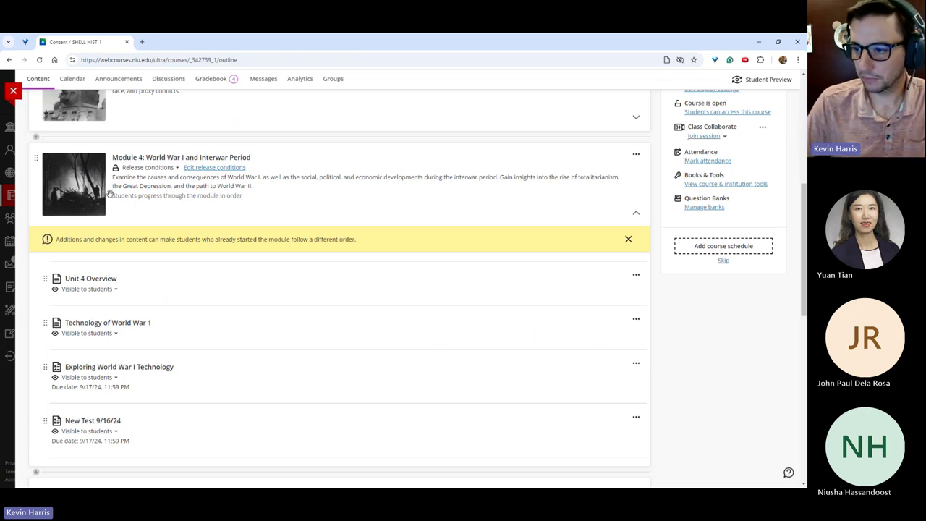
left_click(169, 202)
Compare the learning modules that have images and descriptions with the plain folders of the same topics in the course content.
scroll(168, 202, "down", 4)
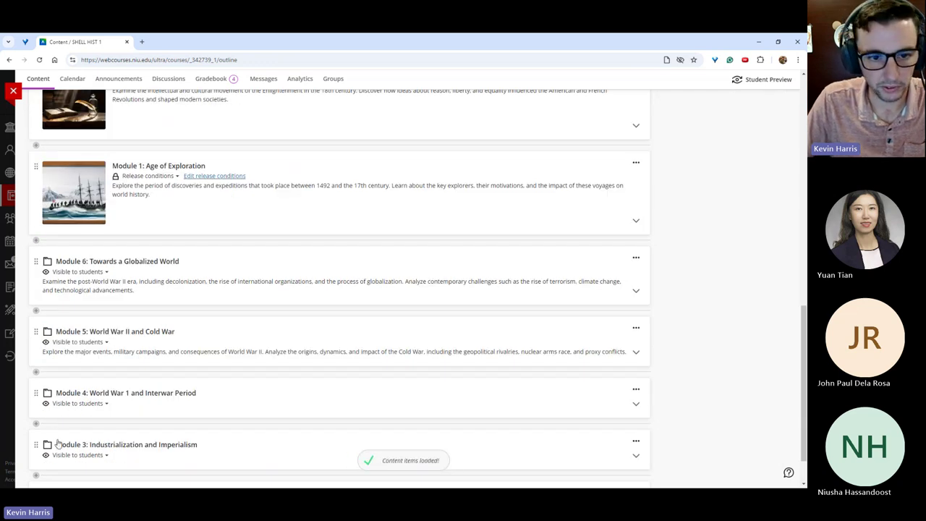
scroll(133, 374, "up", 1)
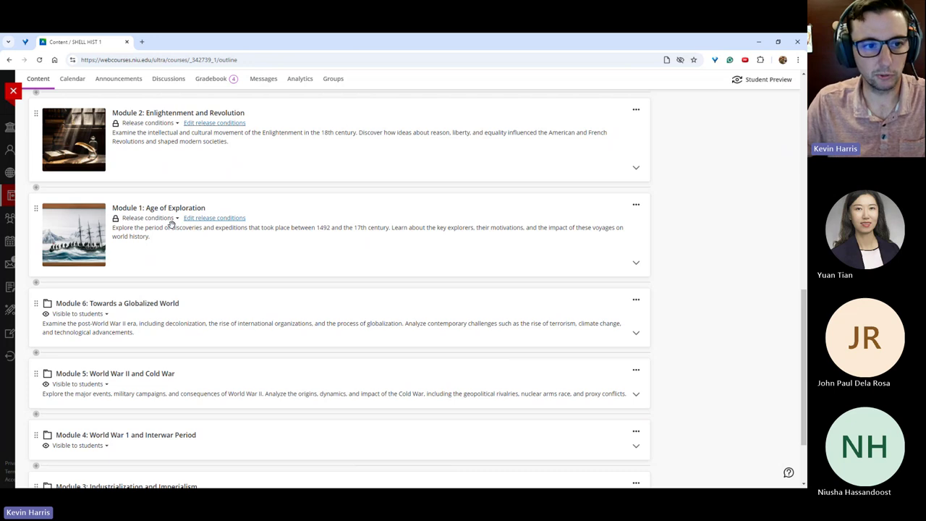
scroll(172, 235, "up", 1)
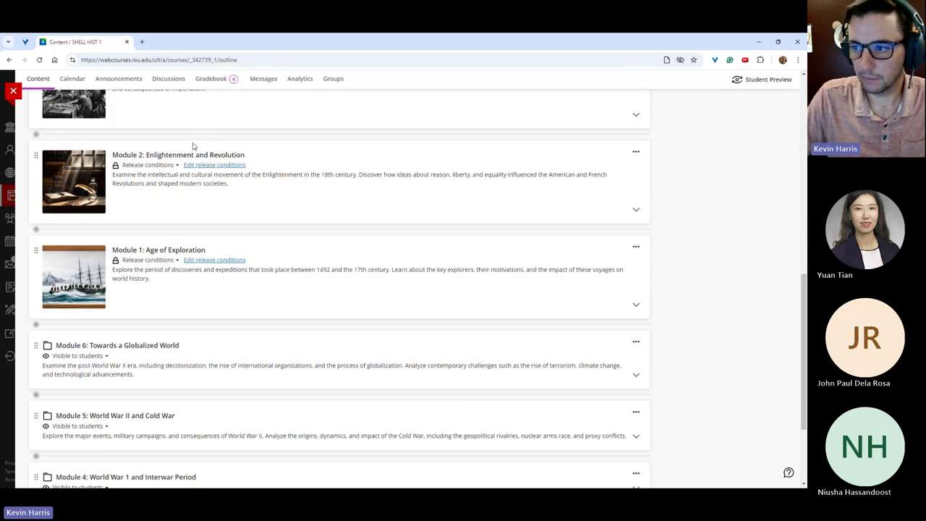
scroll(193, 147, "up", 5)
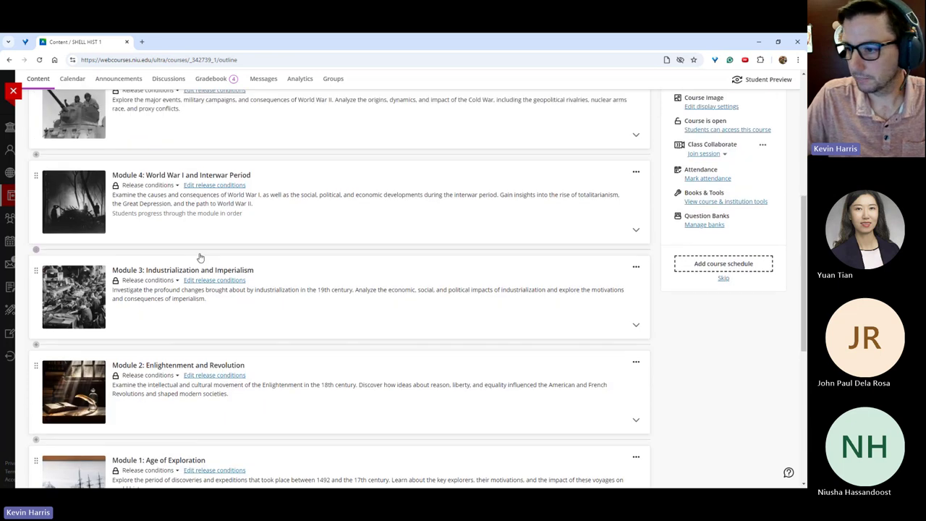
scroll(200, 253, "up", 3)
scroll(199, 259, "down", 9)
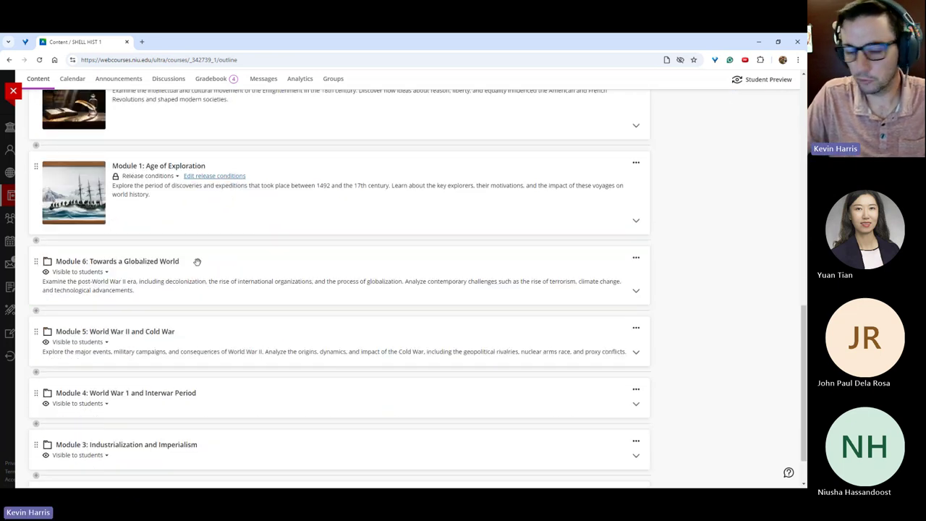
scroll(194, 317, "up", 6)
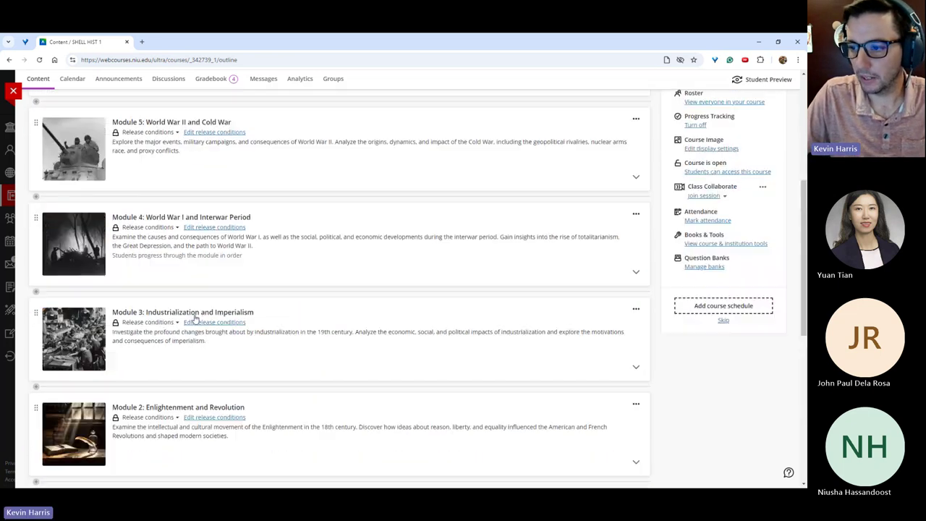
scroll(194, 317, "up", 4)
scroll(194, 319, "down", 2)
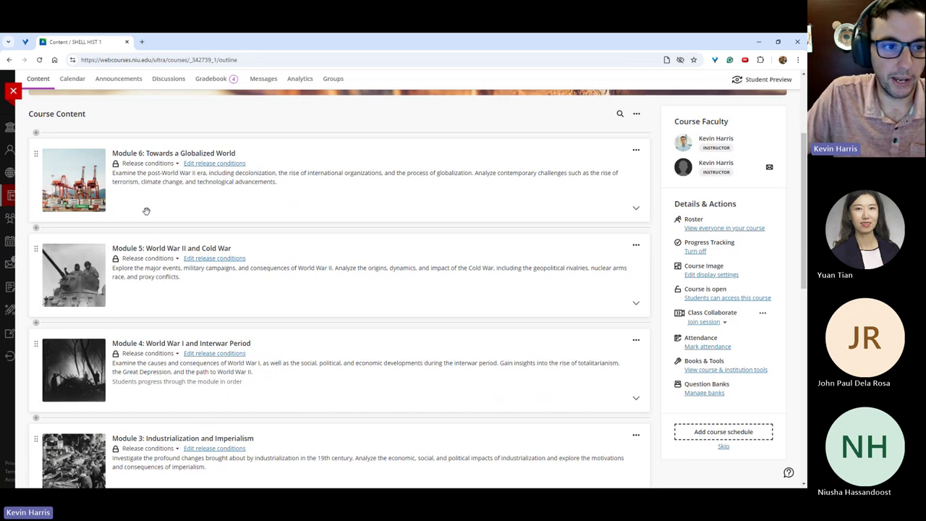
scroll(85, 185, "down", 7)
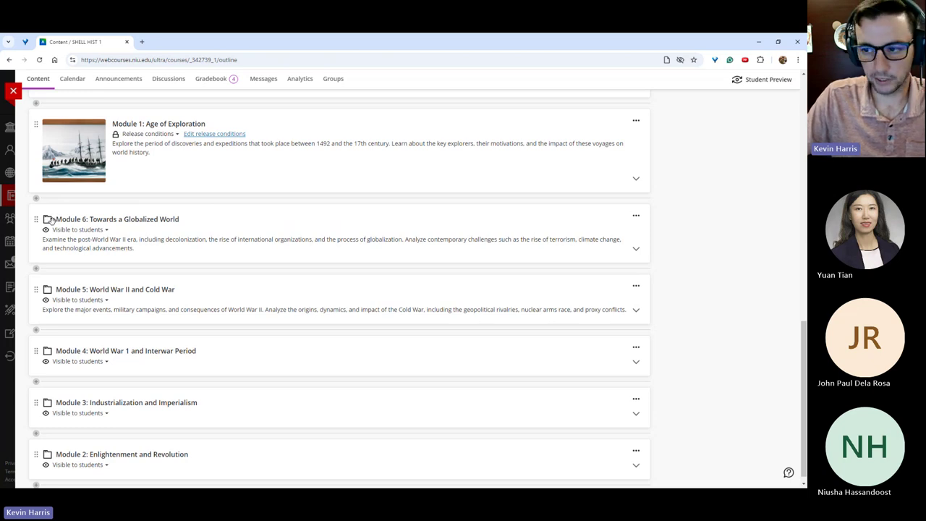
scroll(108, 258, "up", 1)
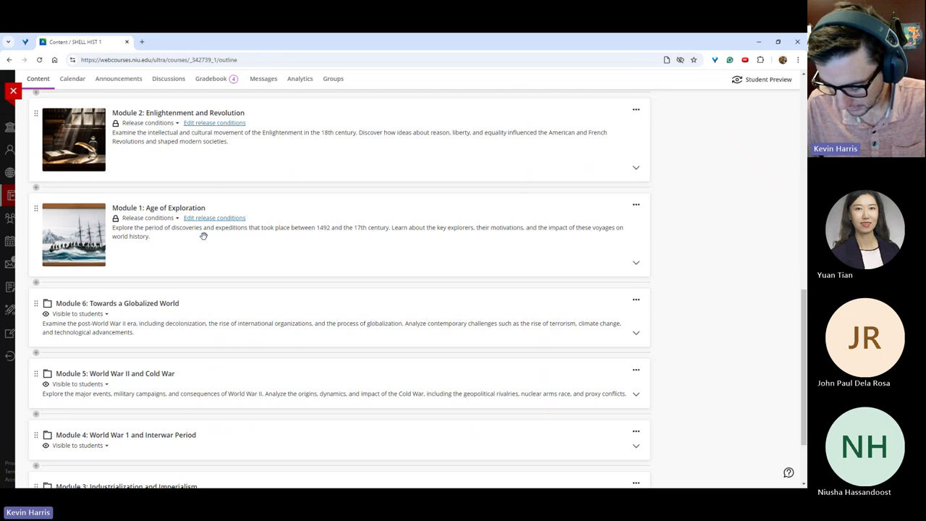
scroll(195, 229, "up", 2)
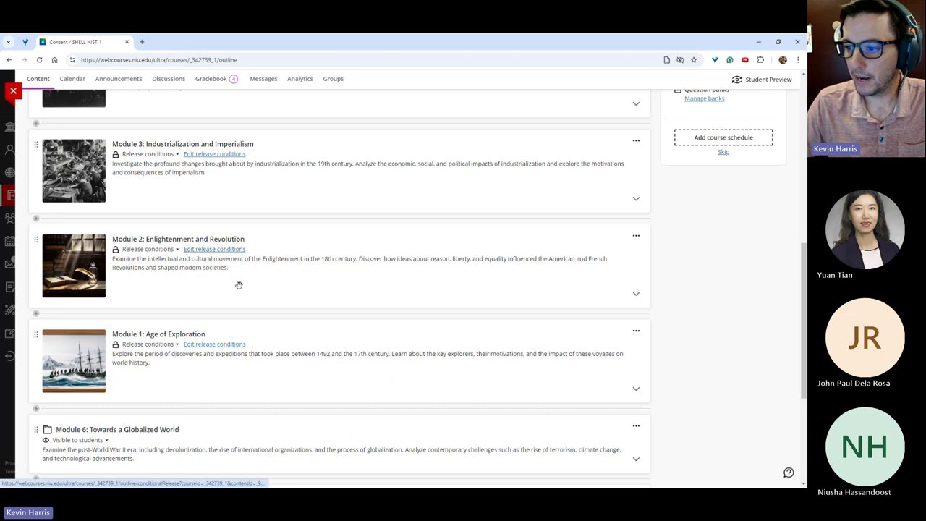
scroll(250, 319, "up", 3)
scroll(250, 319, "up", 2)
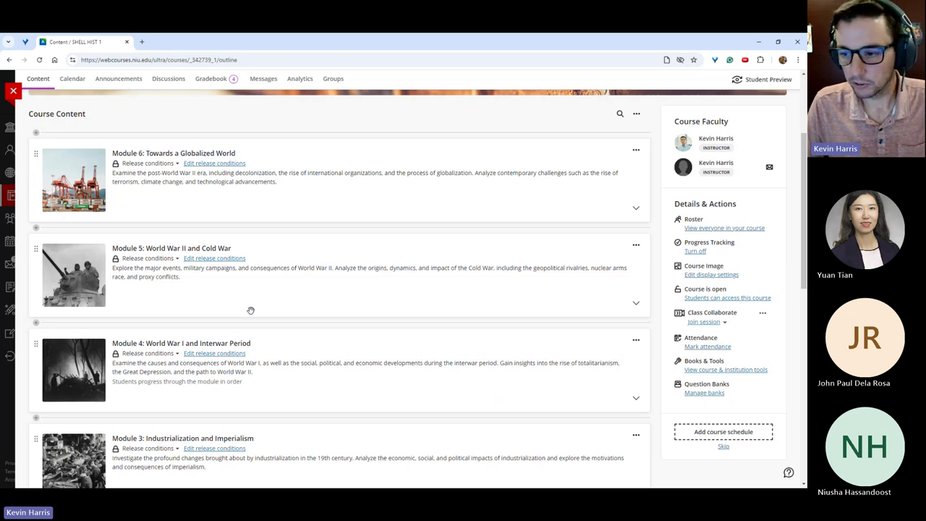
scroll(250, 310, "down", 8)
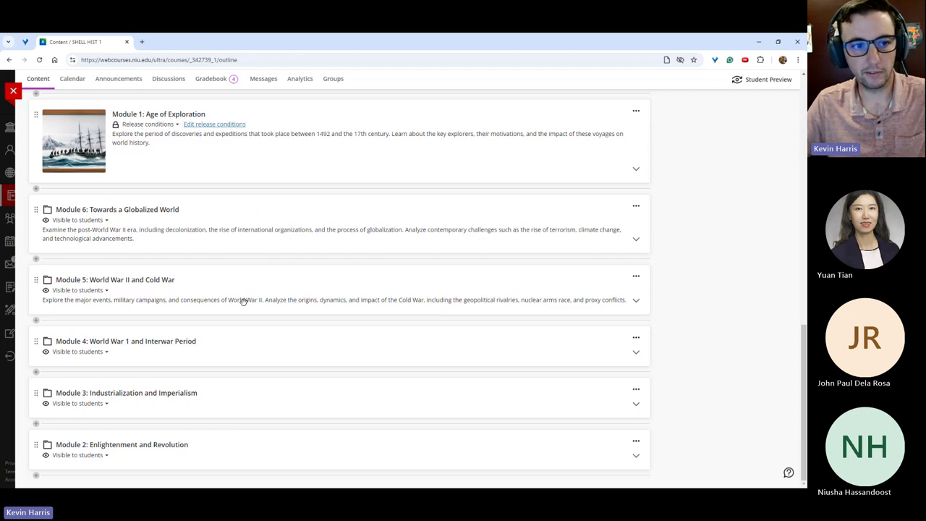
scroll(244, 301, "up", 10)
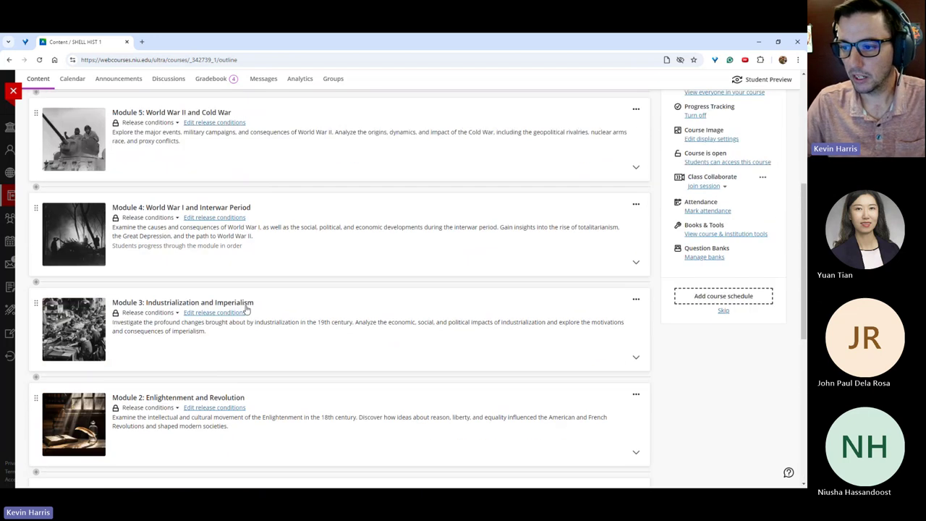
scroll(246, 302, "down", 8)
scroll(246, 302, "down", 2)
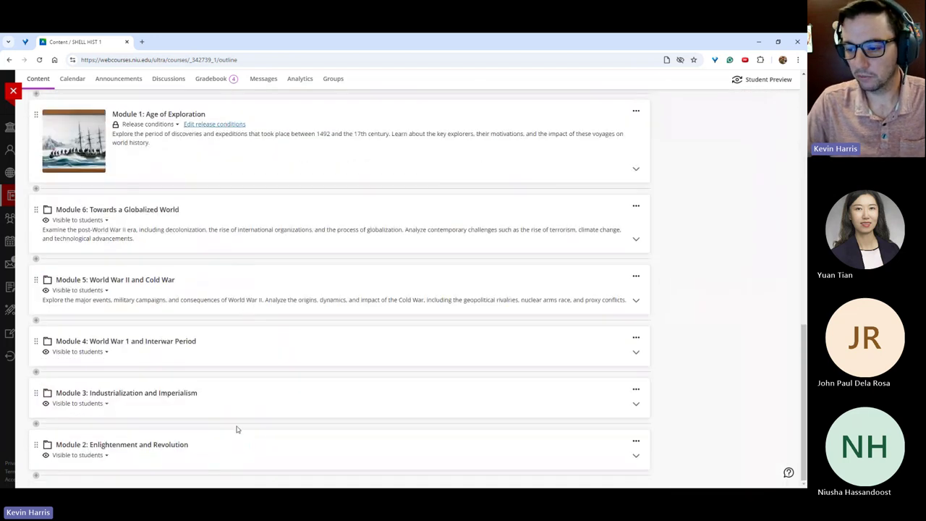
Move the learning module "Module 5: World War II and Cold War" above Module 6 and return it below Module 6.
scroll(222, 430, "up", 10)
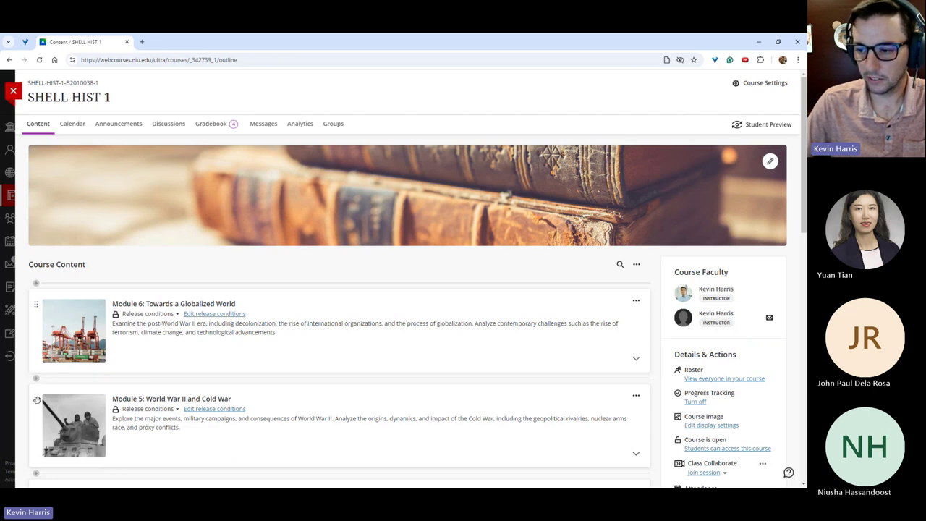
left_click_drag(39, 397, 42, 293)
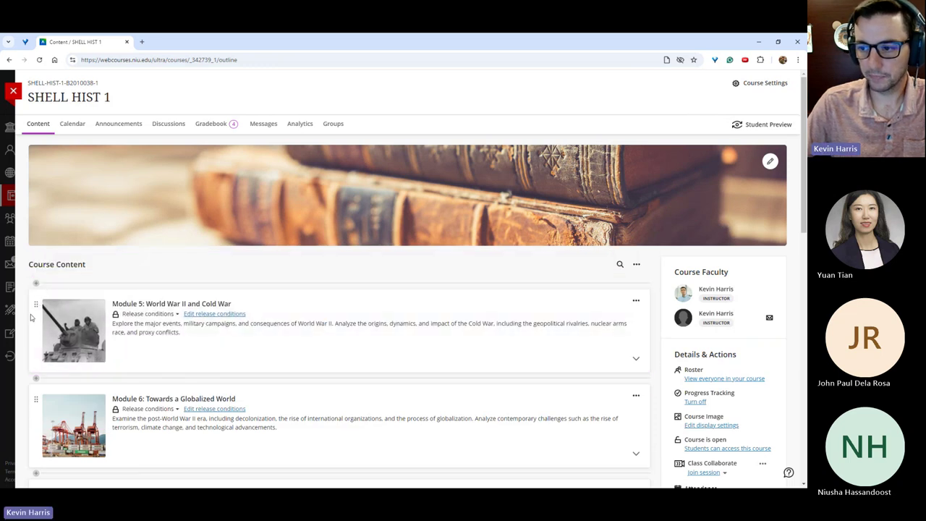
left_click_drag(44, 355, 44, 419)
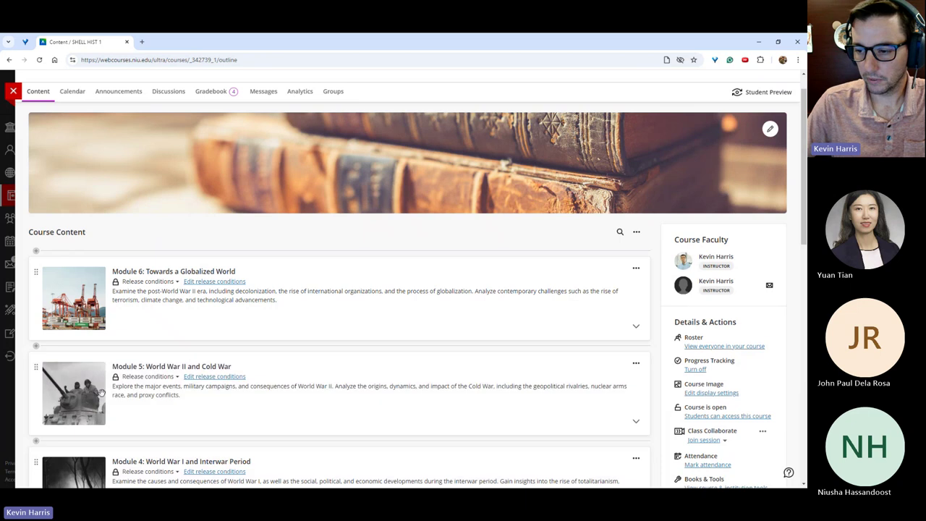
scroll(155, 346, "down", 2)
scroll(154, 346, "down", 1)
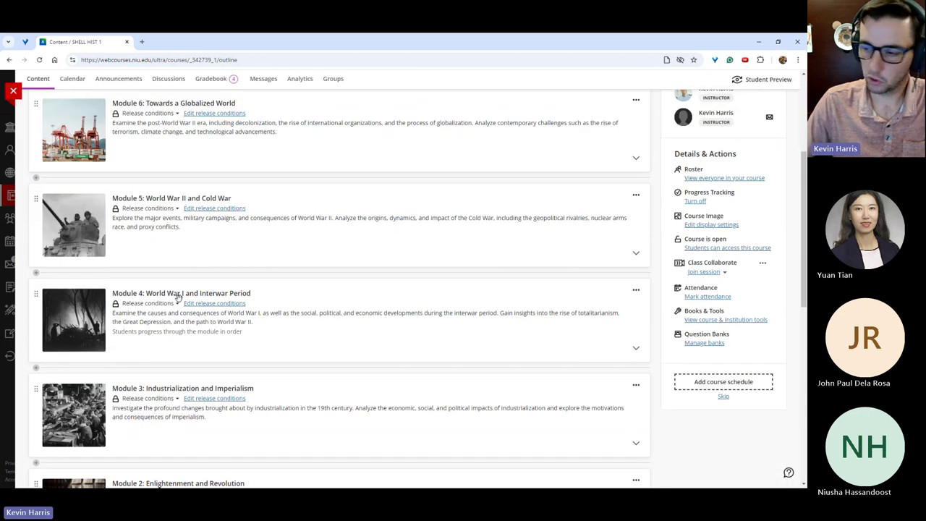
scroll(238, 238, "down", 3)
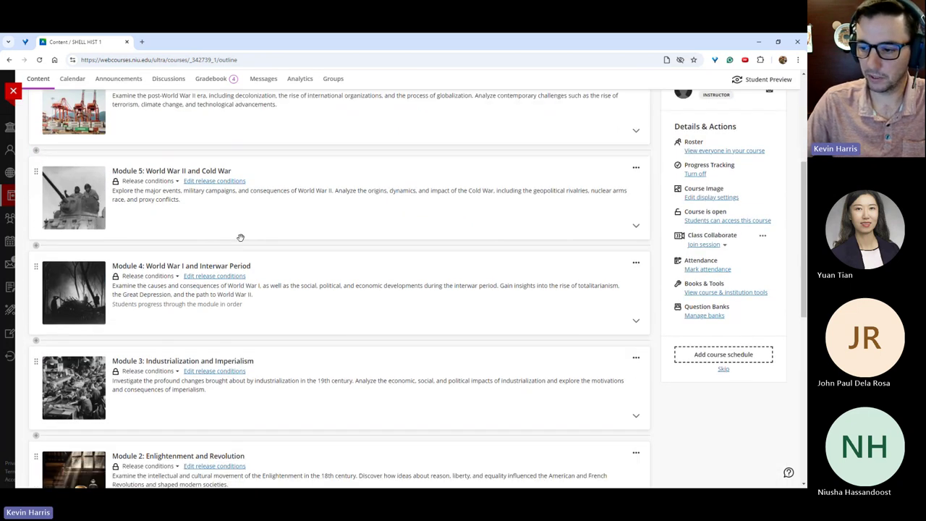
scroll(239, 238, "down", 4)
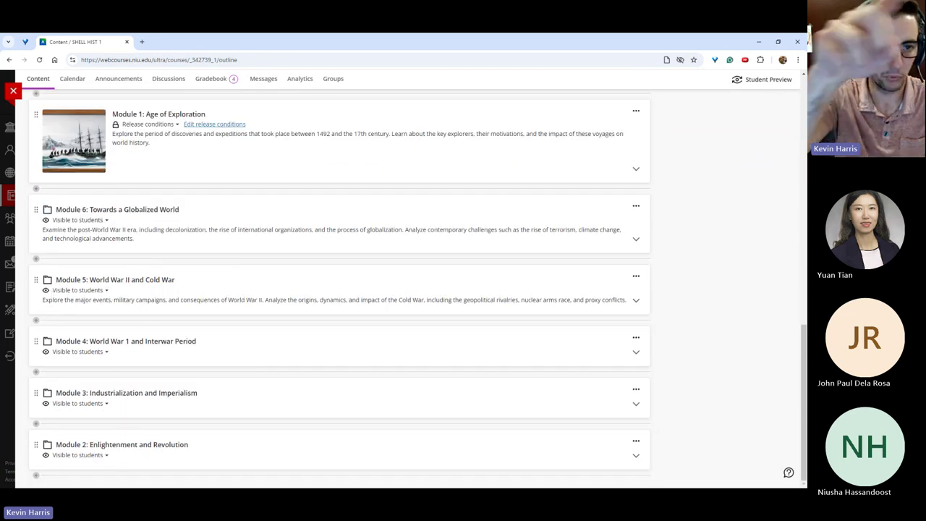
scroll(171, 221, "up", 8)
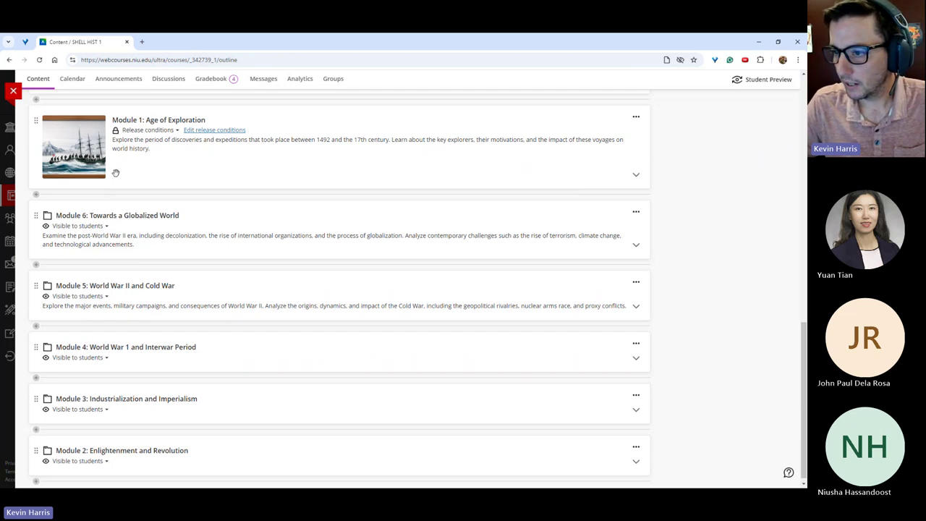
Make the learning module "Module 6: Towards a Globalized World" visible to students, removing its existing release conditions.
scroll(178, 221, "up", 3)
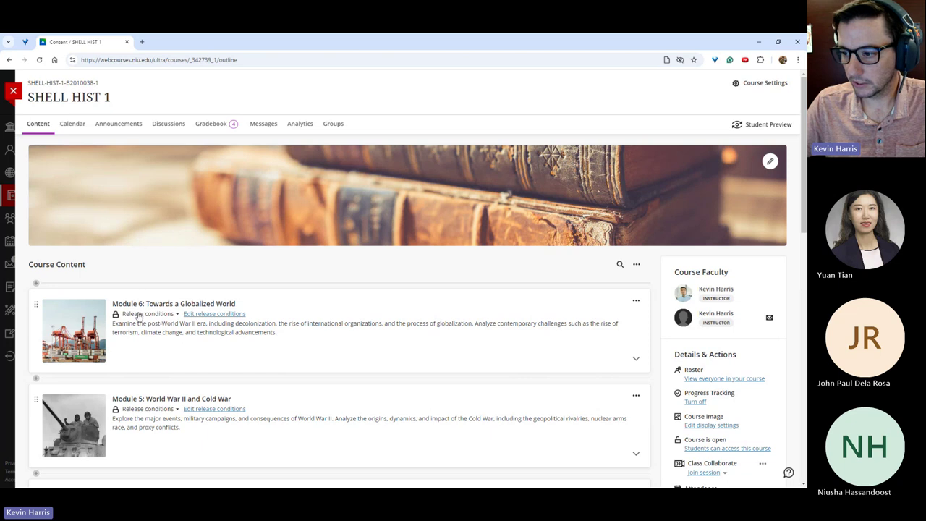
left_click(163, 315)
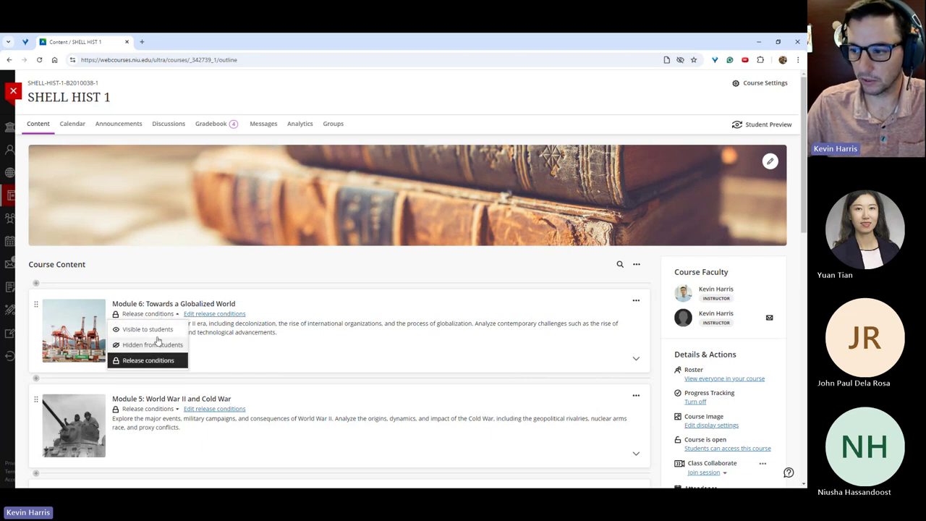
left_click(149, 329)
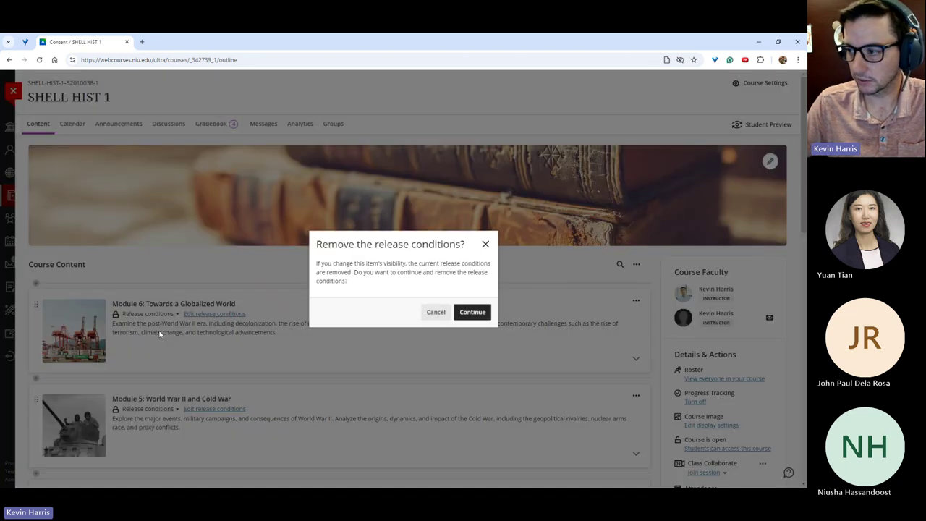
left_click(469, 316)
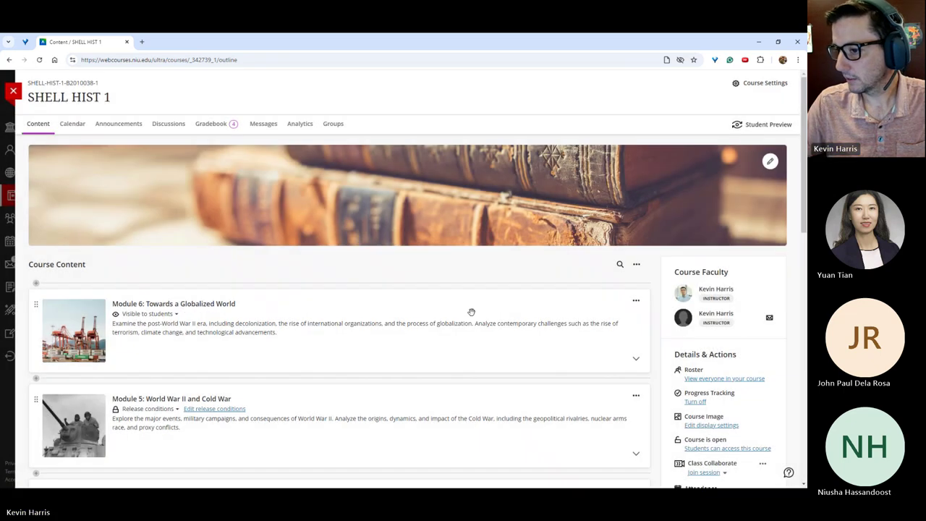
Give the Module 6 learning module a release condition for all members with access from 9/30/24, hiding it until the condition is met.
left_click(166, 316)
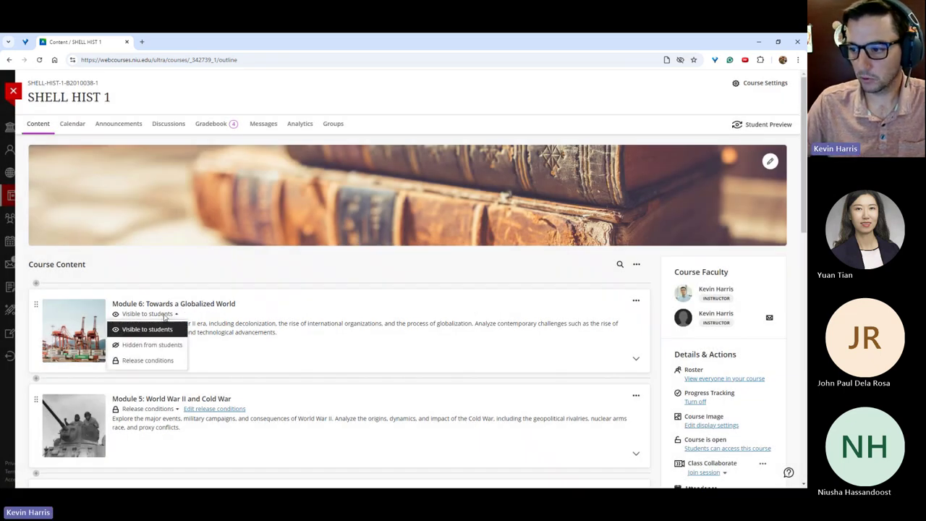
left_click(149, 360)
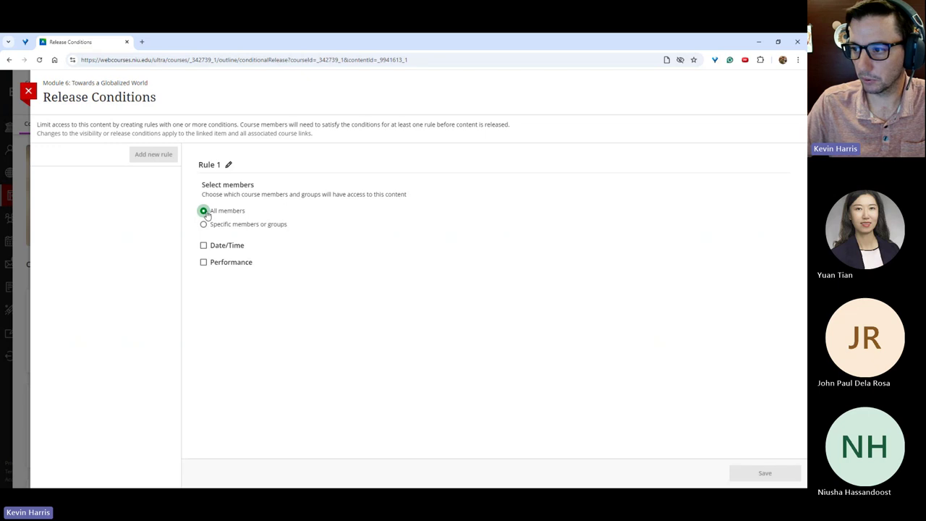
left_click(203, 246)
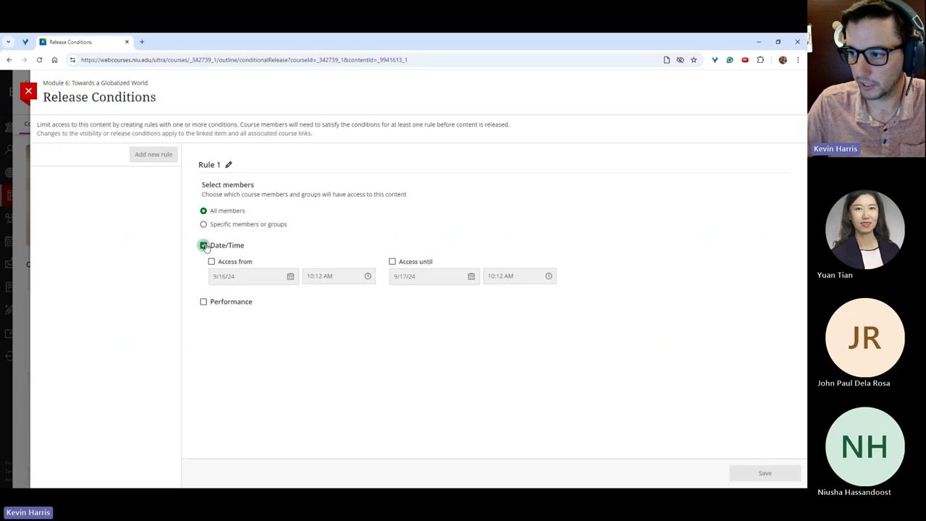
left_click(212, 261)
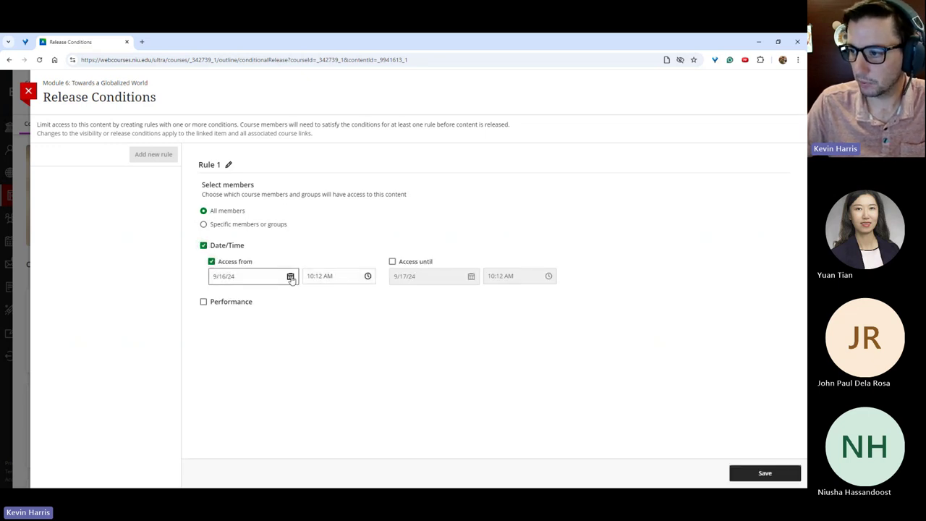
left_click(290, 278)
left_click(232, 248)
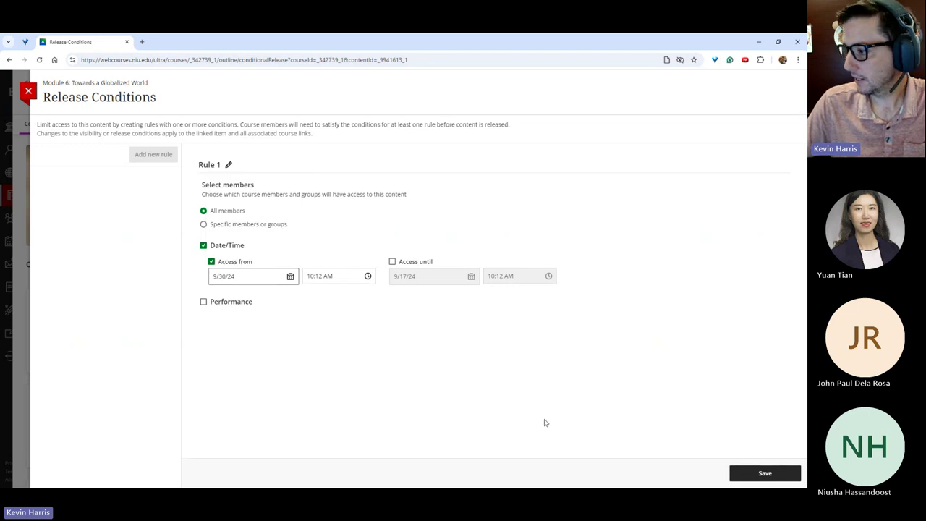
left_click(753, 473)
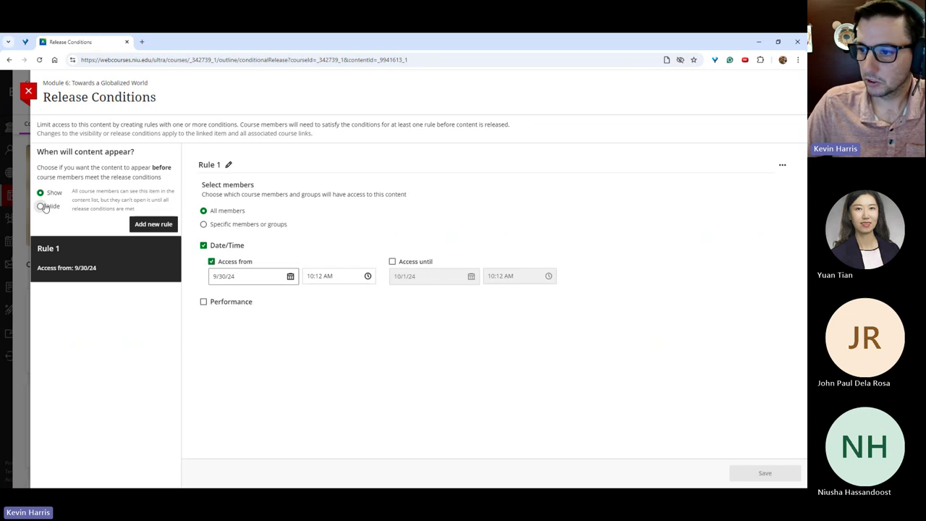
left_click(41, 206)
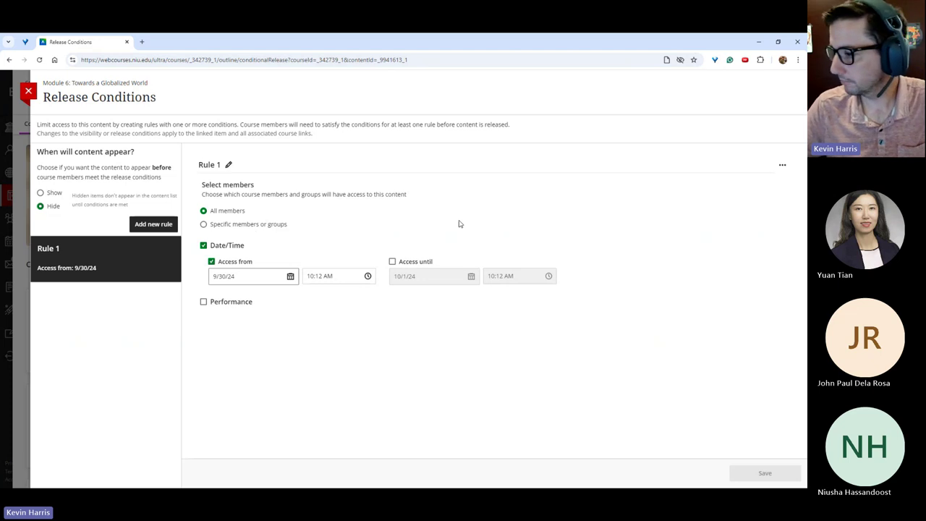
left_click(28, 91)
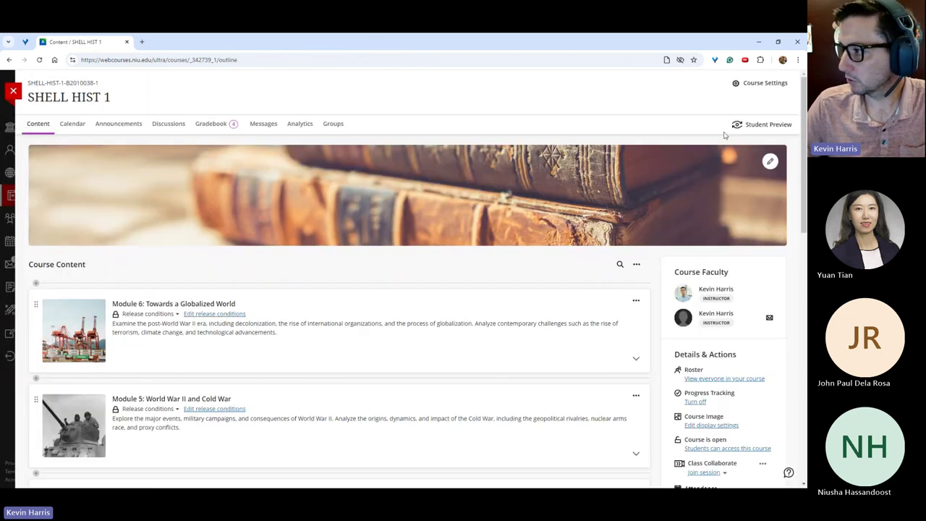
Preview the course as a student to check which modules appear in the course content, and save the preview user on exit.
left_click(759, 124)
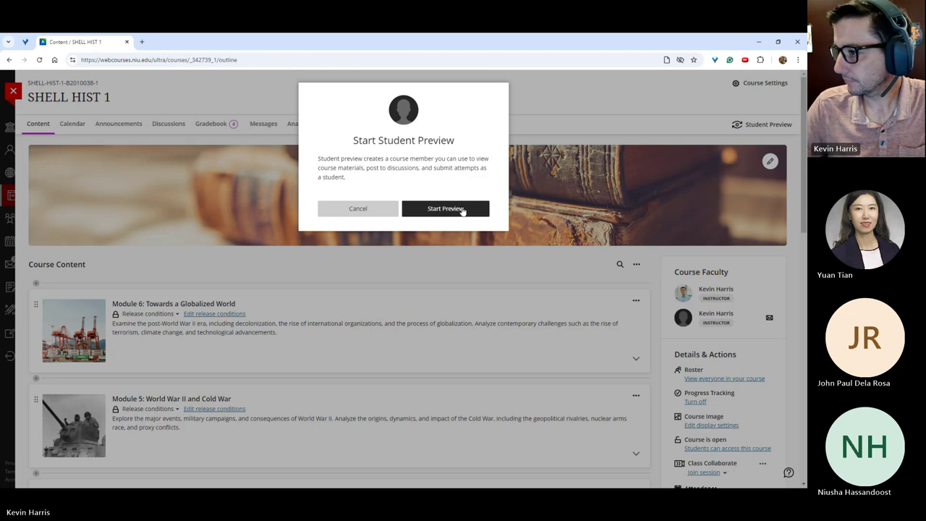
left_click(462, 209)
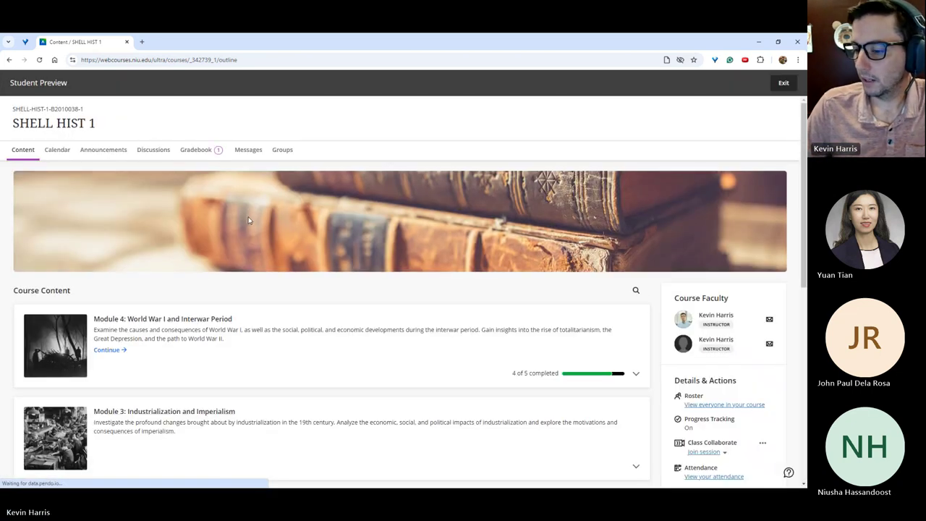
scroll(201, 276, "down", 4)
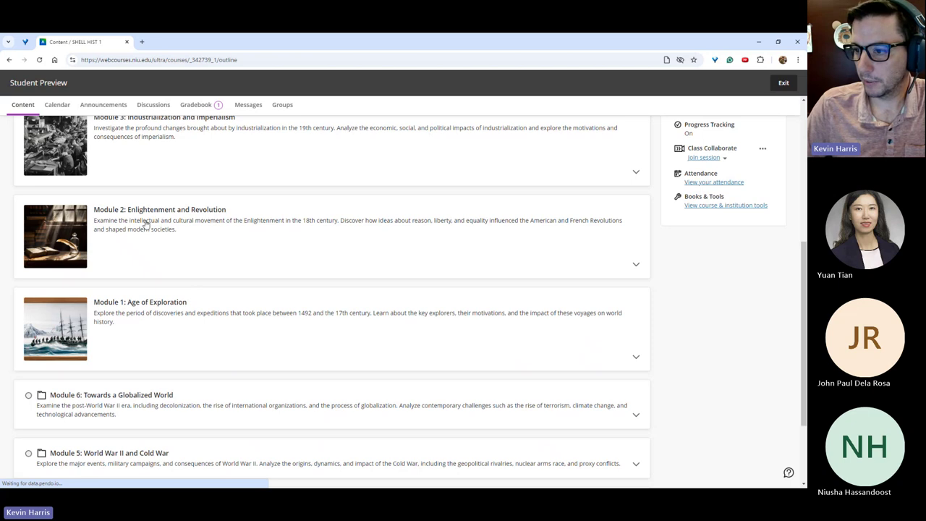
scroll(134, 362, "up", 1)
scroll(147, 397, "up", 2)
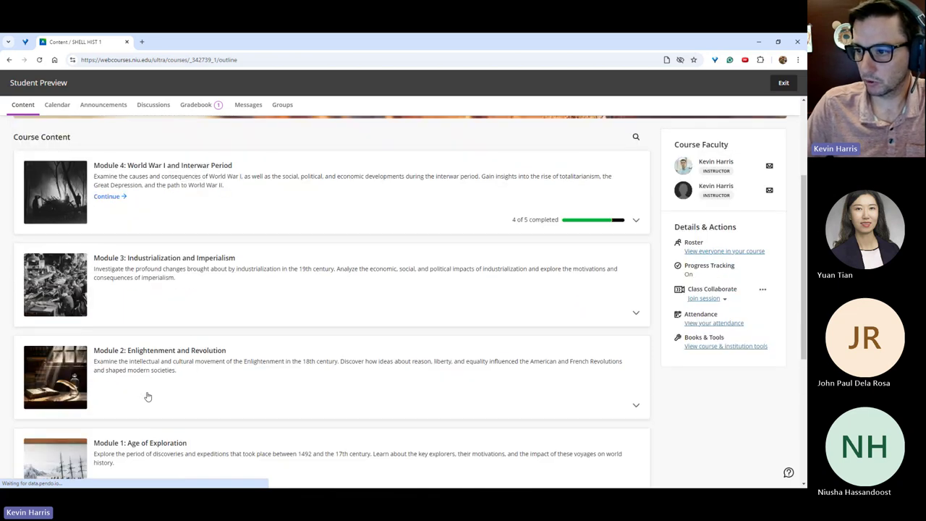
scroll(148, 396, "up", 3)
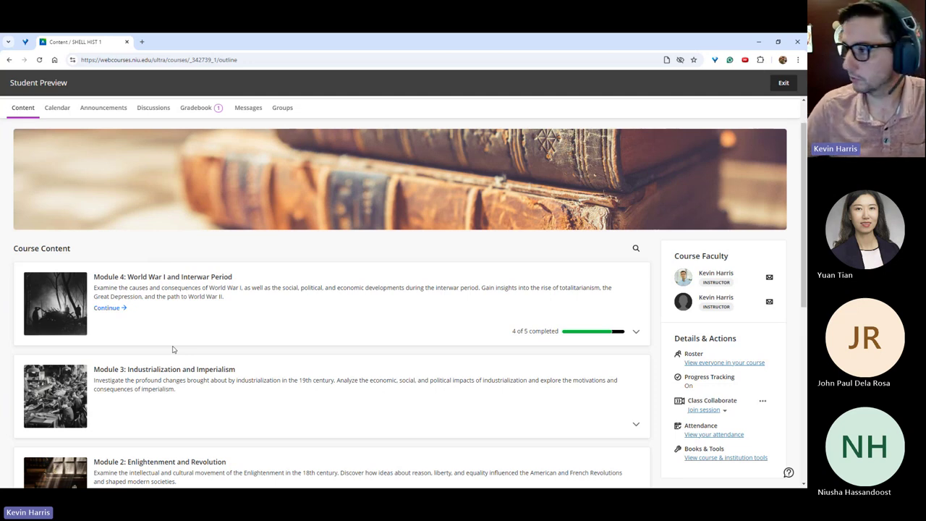
left_click(784, 84)
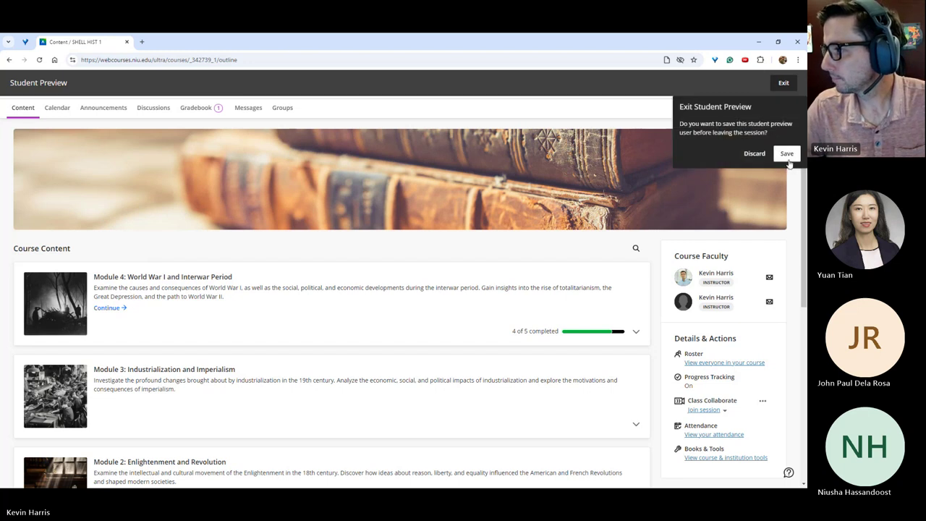
left_click(787, 155)
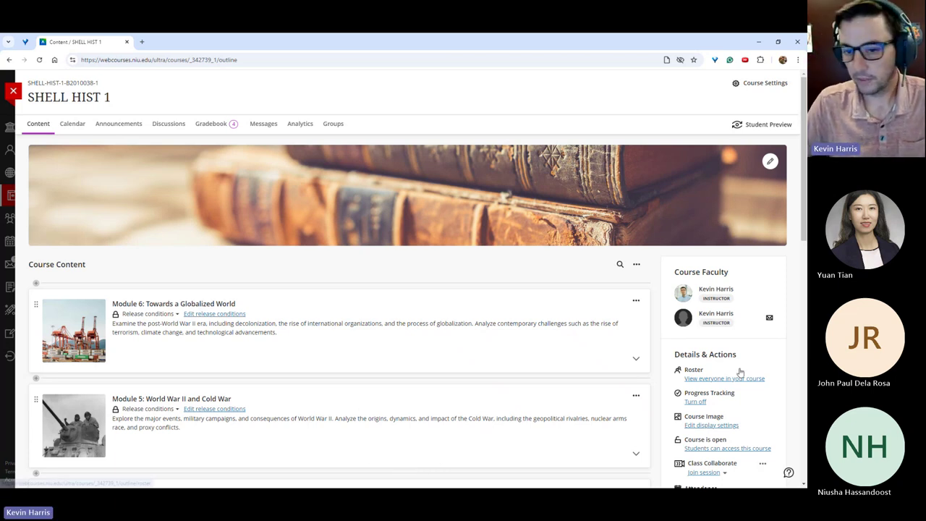
Check the Progress Tracking setting, and view the item progress in Module 4 in a student preview, saving the preview user on exit.
left_click(696, 402)
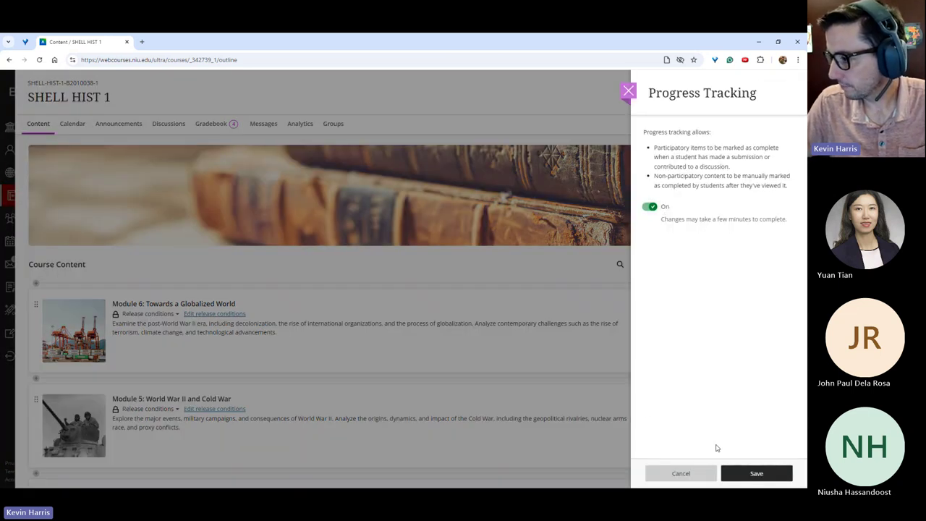
left_click(696, 474)
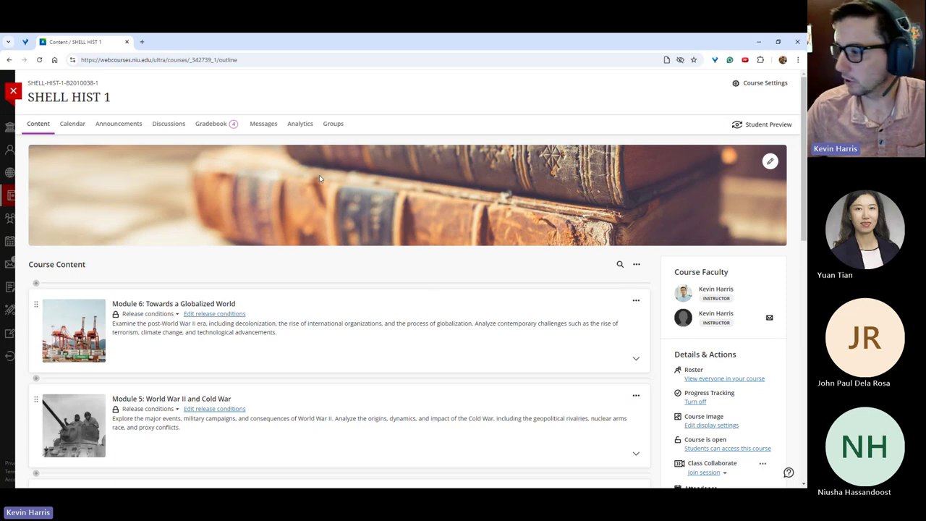
left_click(763, 126)
left_click(484, 209)
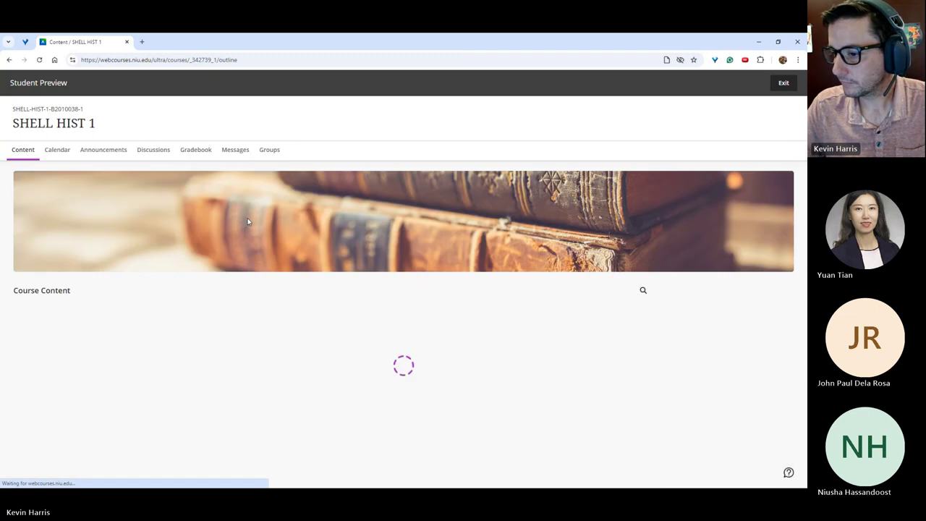
scroll(248, 222, "down", 1)
left_click(275, 256)
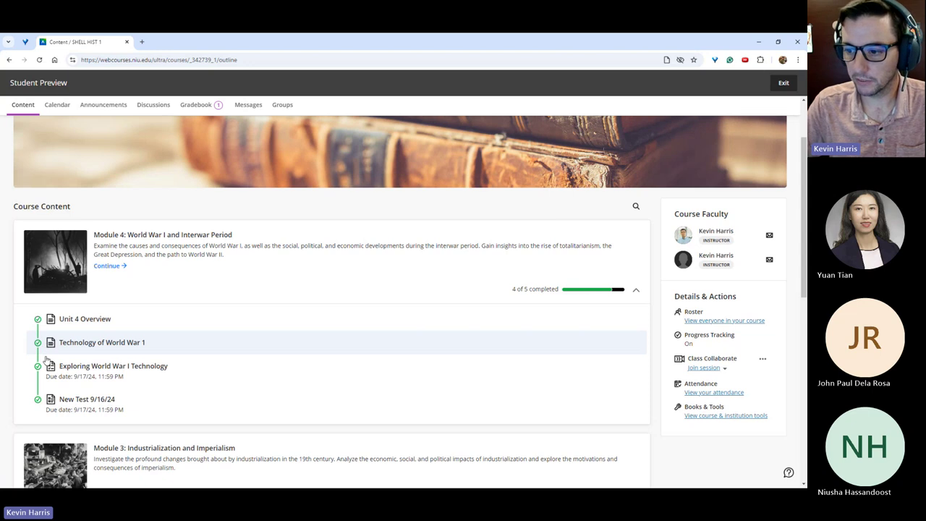
scroll(112, 351, "down", 2)
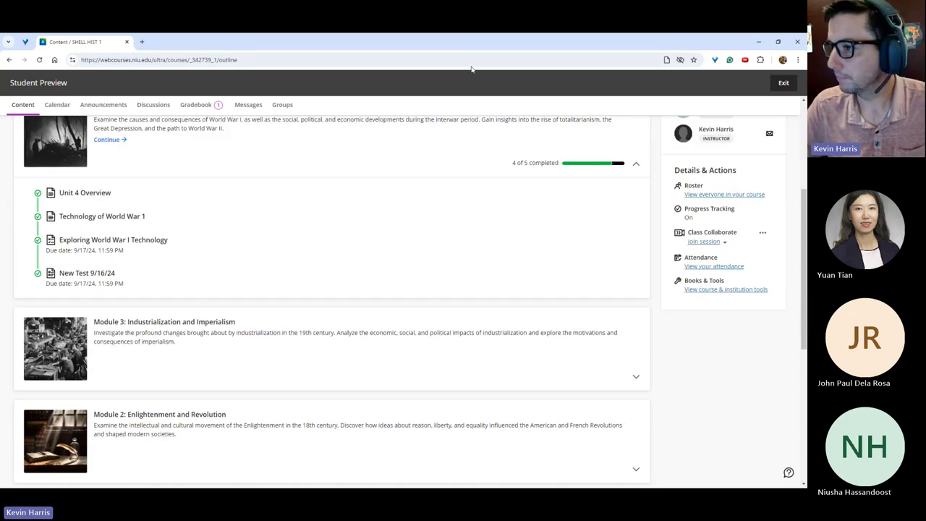
left_click(783, 83)
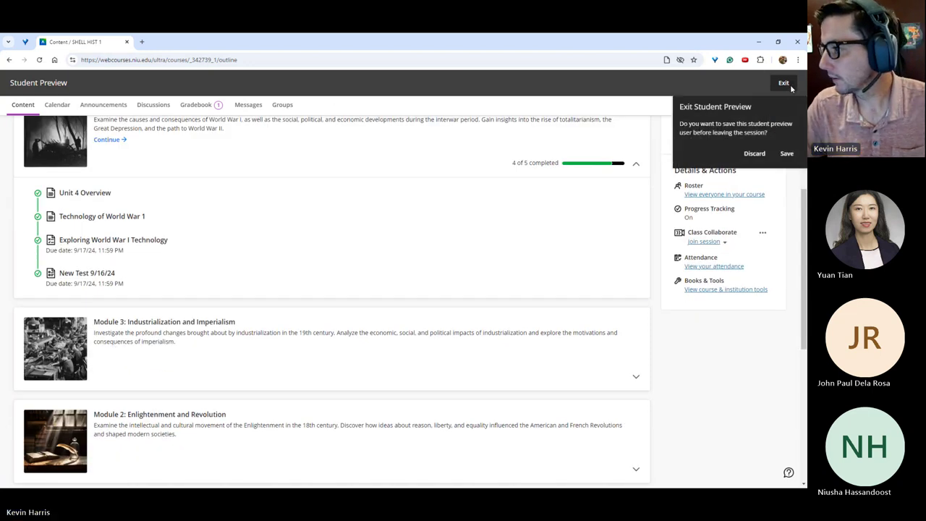
left_click(787, 153)
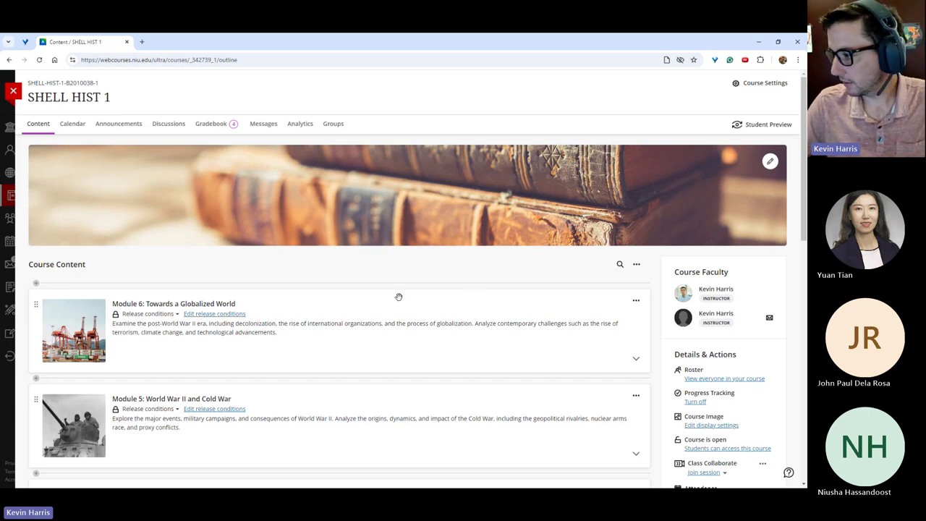
Expand the learning module "Module 4: World War I and Interwar Period" and review its Forced Sequence setting and the order of its items.
scroll(282, 332, "down", 1)
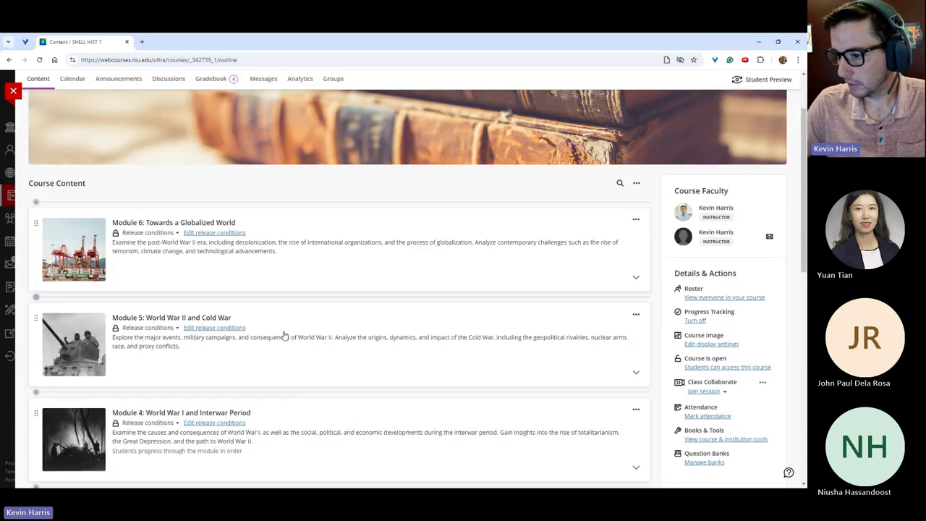
left_click(353, 431)
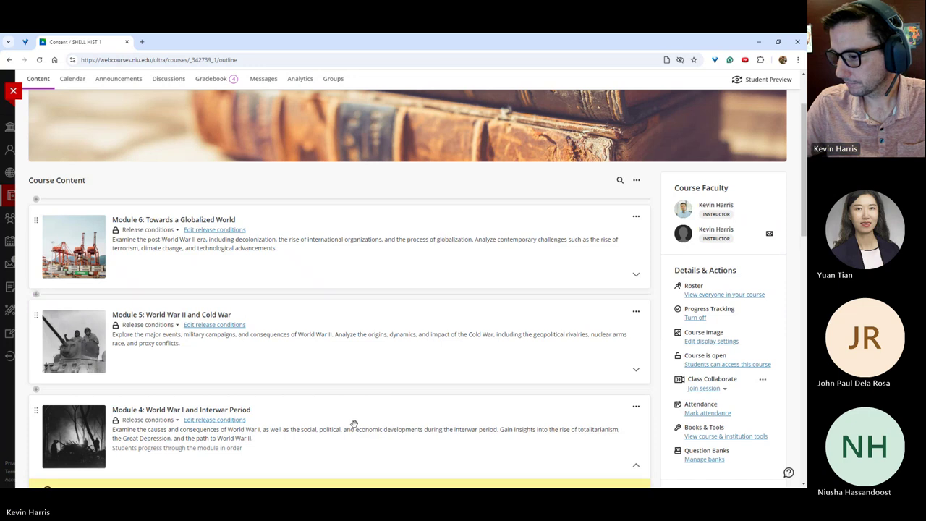
scroll(353, 423, "down", 2)
left_click(634, 238)
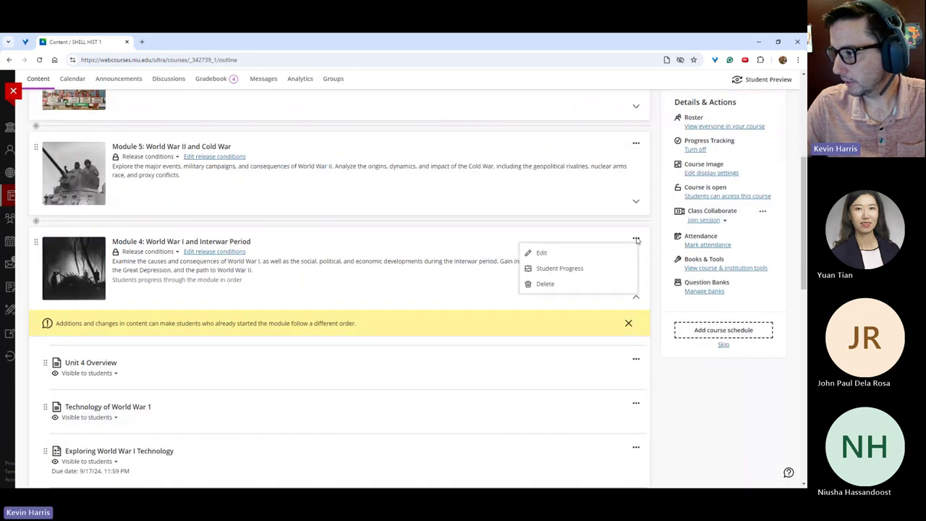
left_click(579, 254)
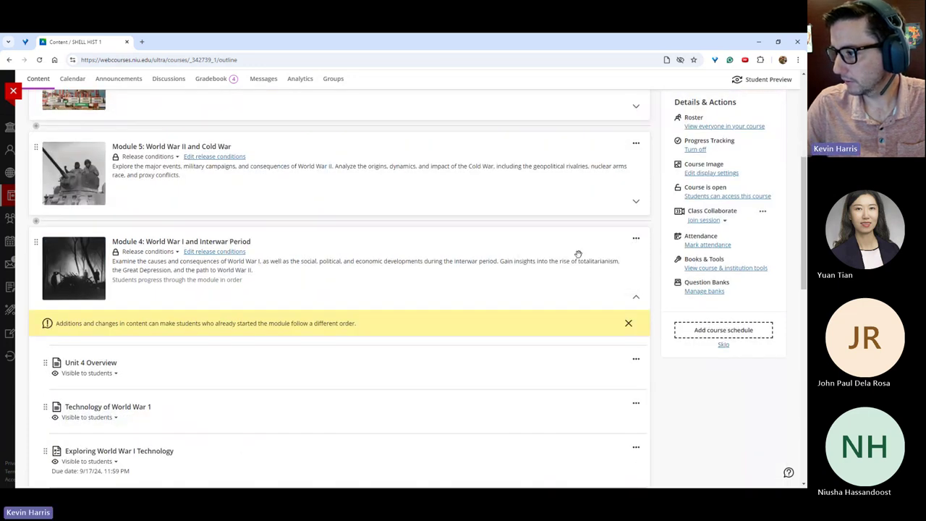
left_click(636, 241)
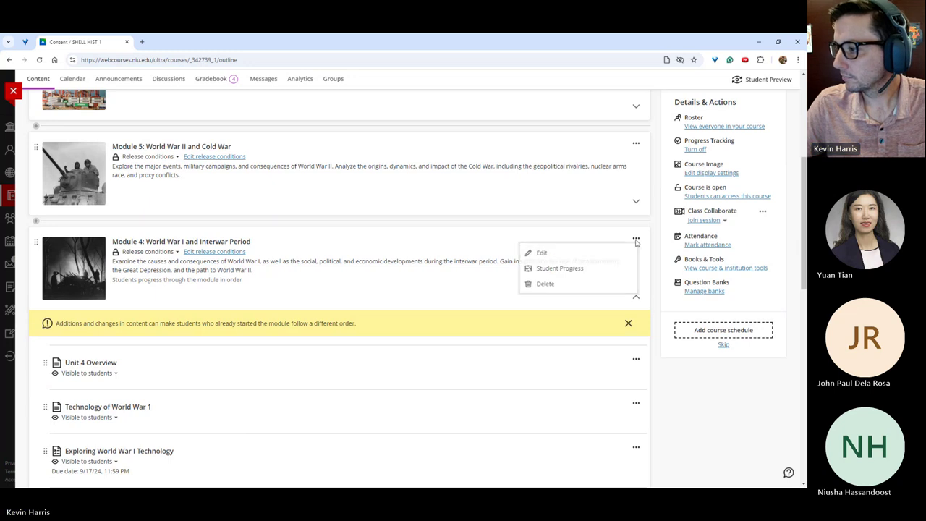
left_click(532, 253)
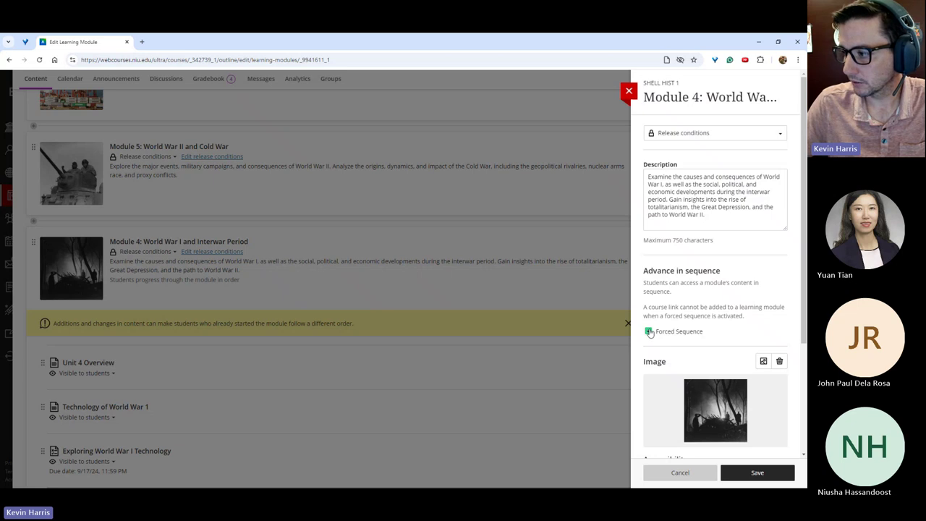
left_click(624, 94)
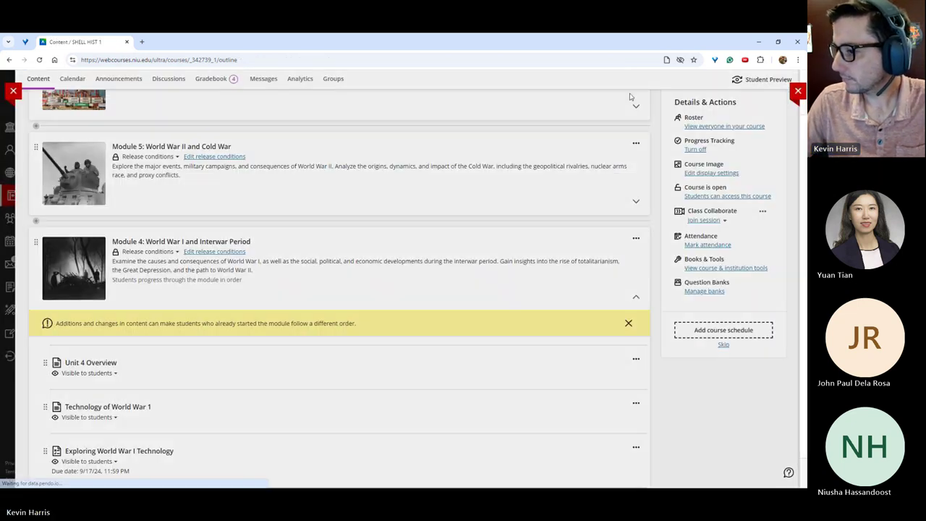
scroll(115, 347, "down", 1)
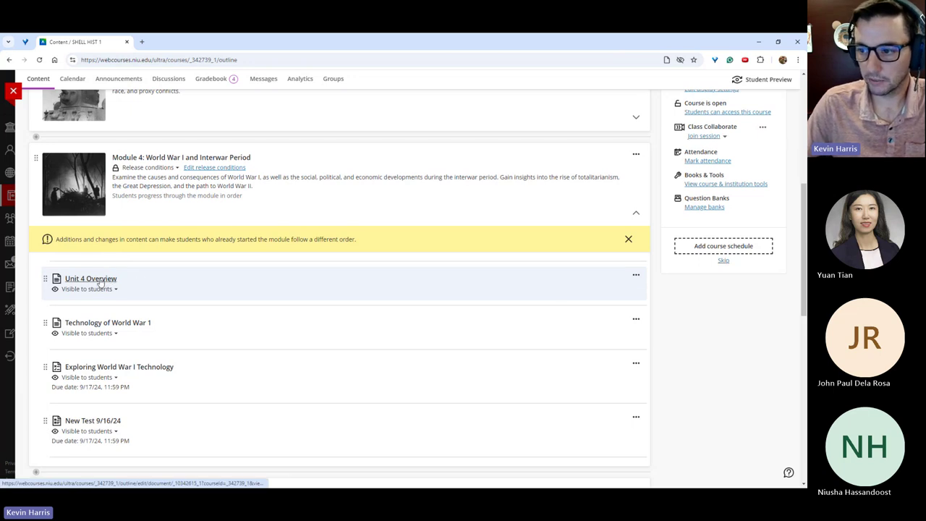
mouse_move(98, 265)
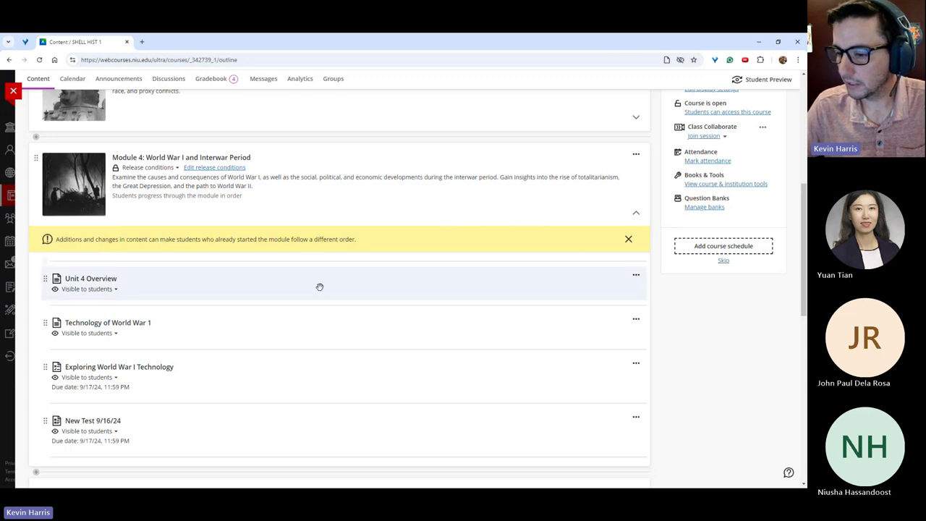
Open the document "Technology of World War 1" in Module 4 and start editing its content.
mouse_move(305, 305)
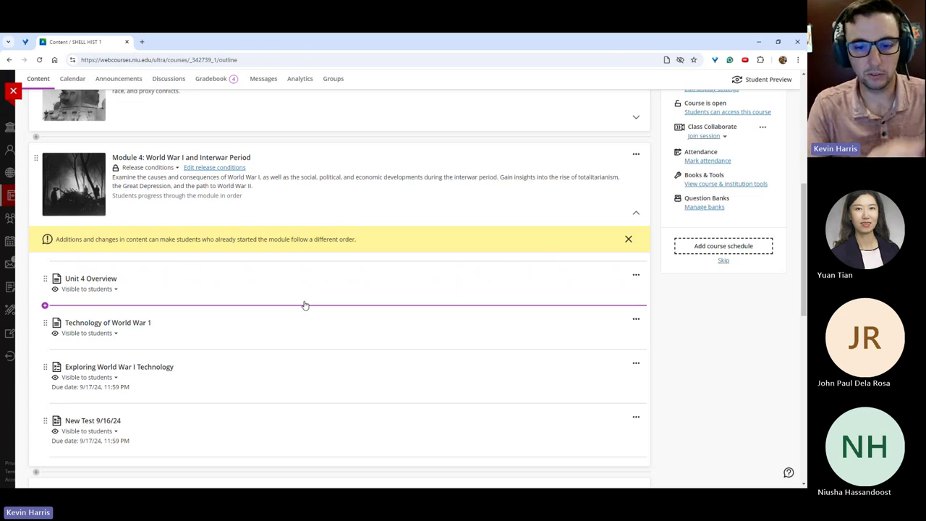
left_click(233, 371)
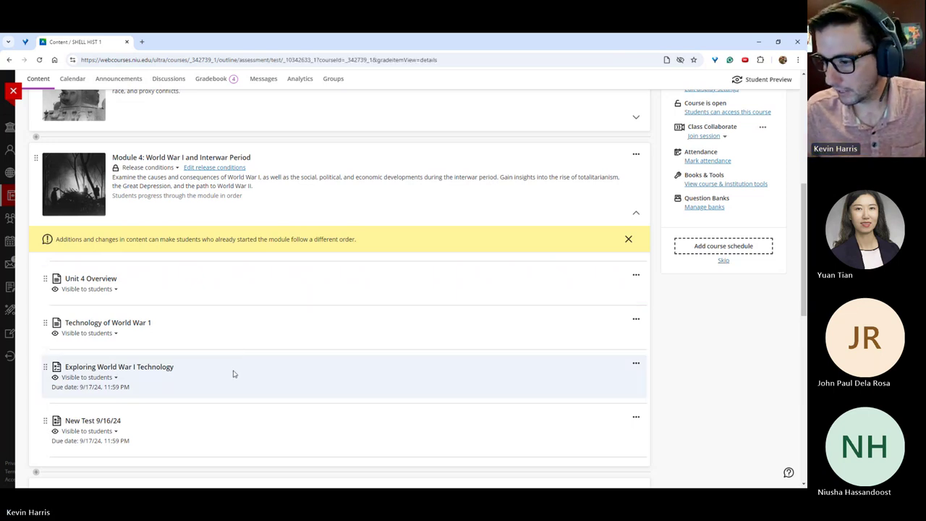
left_click(29, 91)
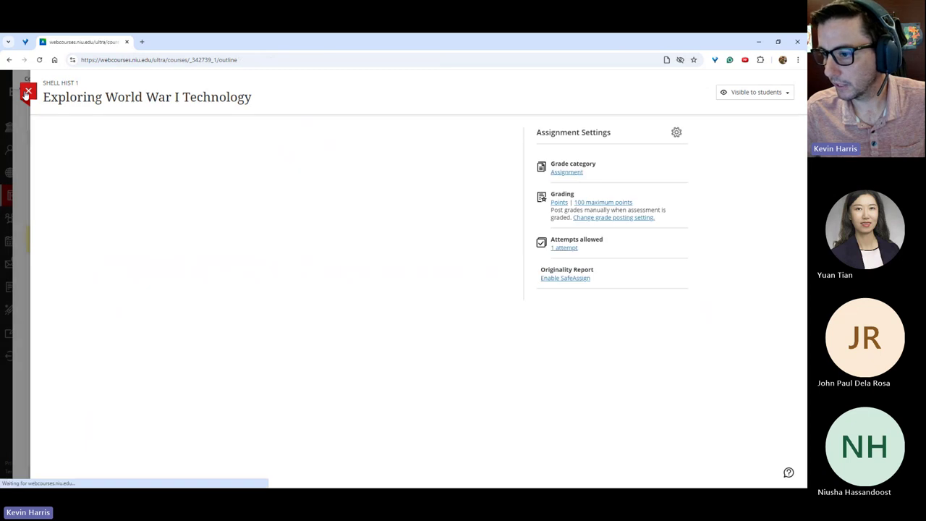
left_click(181, 322)
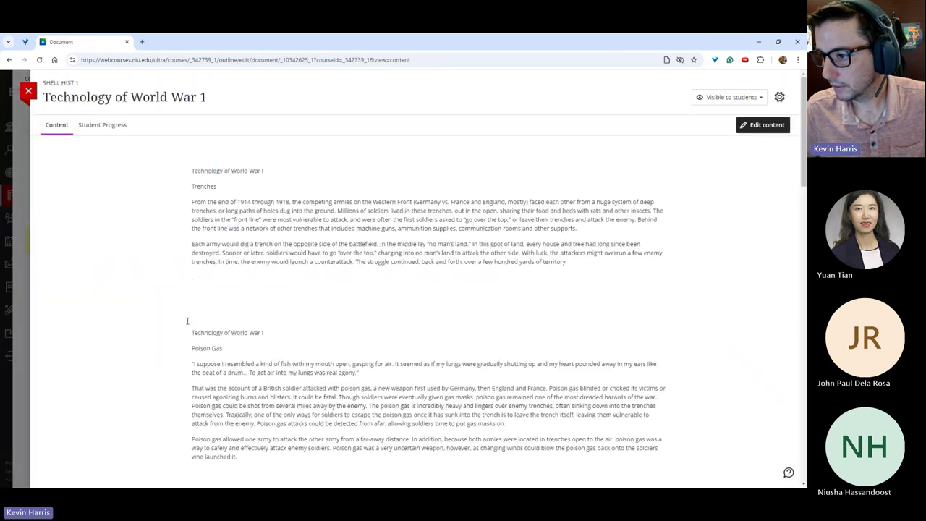
scroll(308, 229, "down", 3)
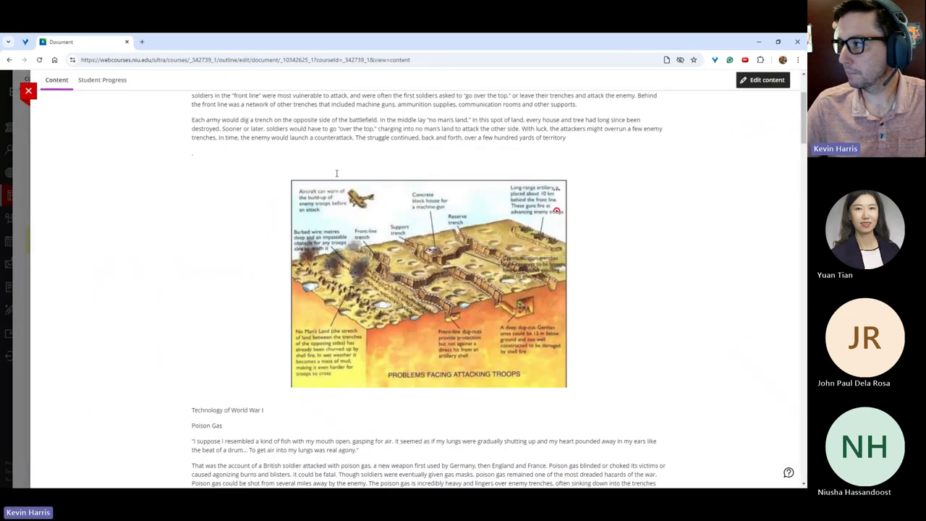
scroll(308, 228, "up", 3)
left_click(761, 126)
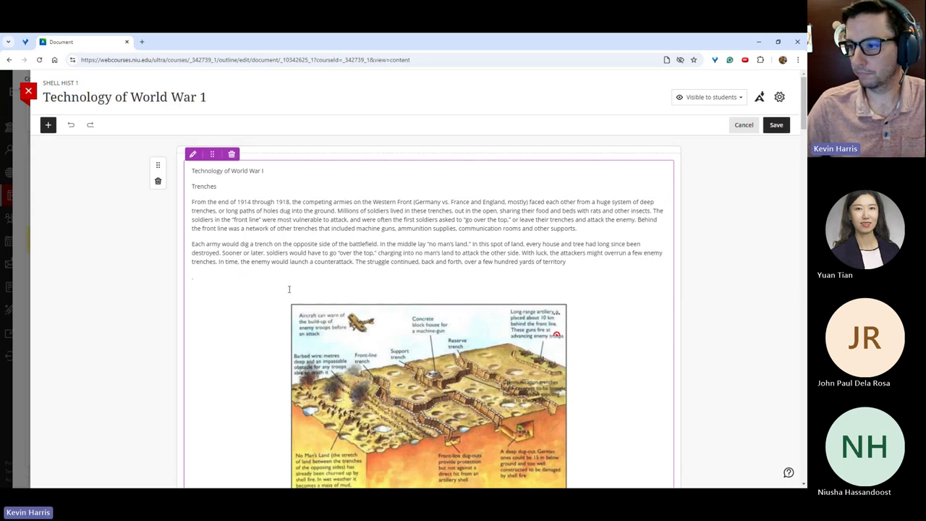
Copy the Airplanes heading and its three paragraphs from the document's existing text block.
scroll(326, 240, "down", 15)
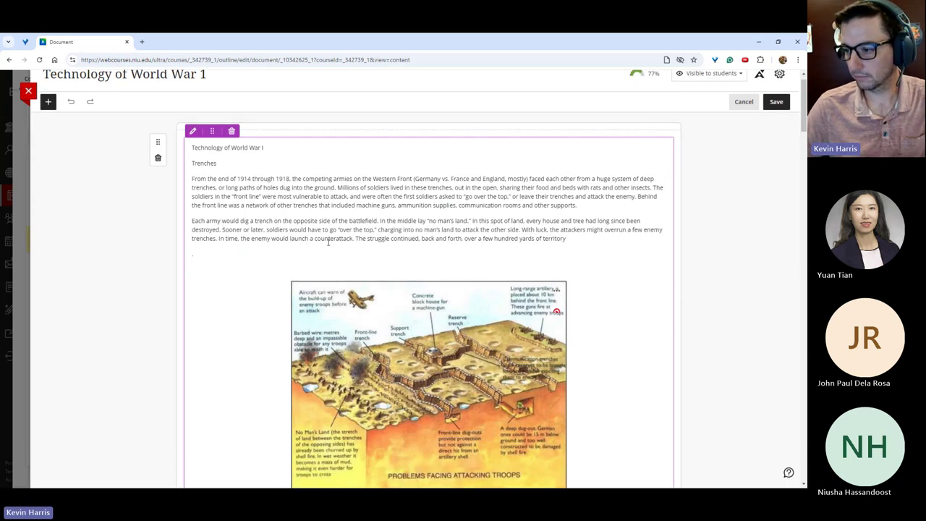
scroll(332, 242, "down", 20)
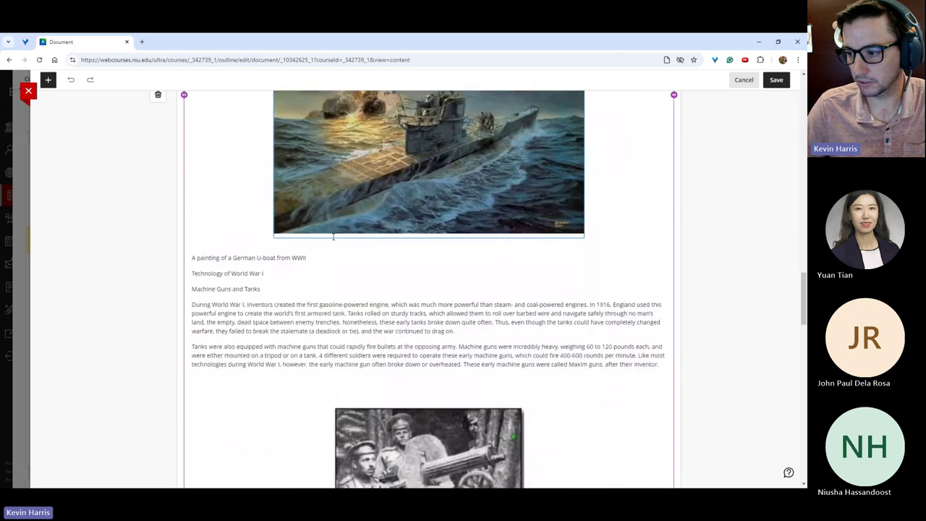
scroll(340, 272, "down", 3)
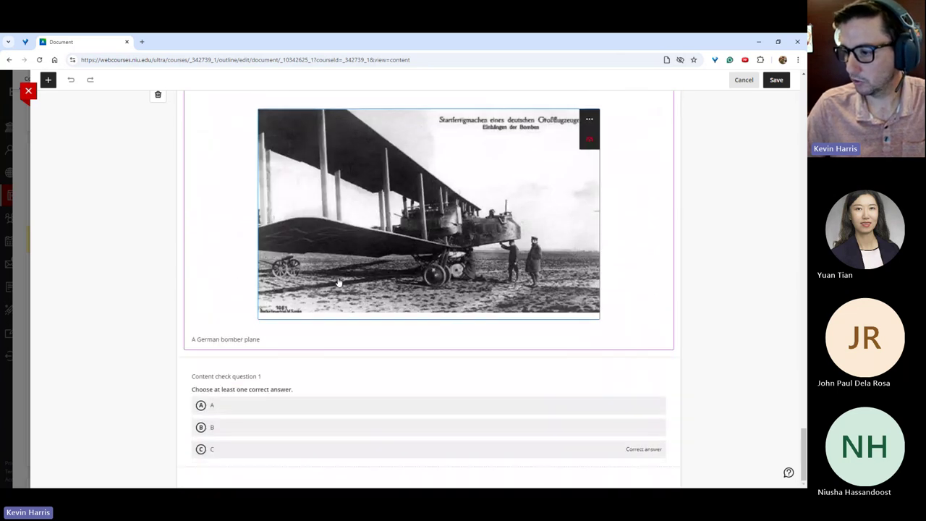
scroll(301, 334, "up", 12)
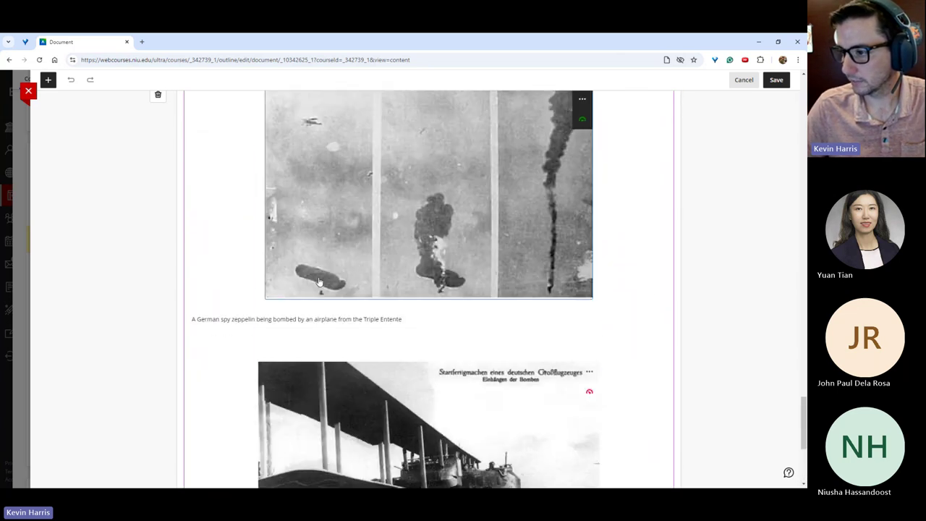
scroll(327, 271, "down", 3)
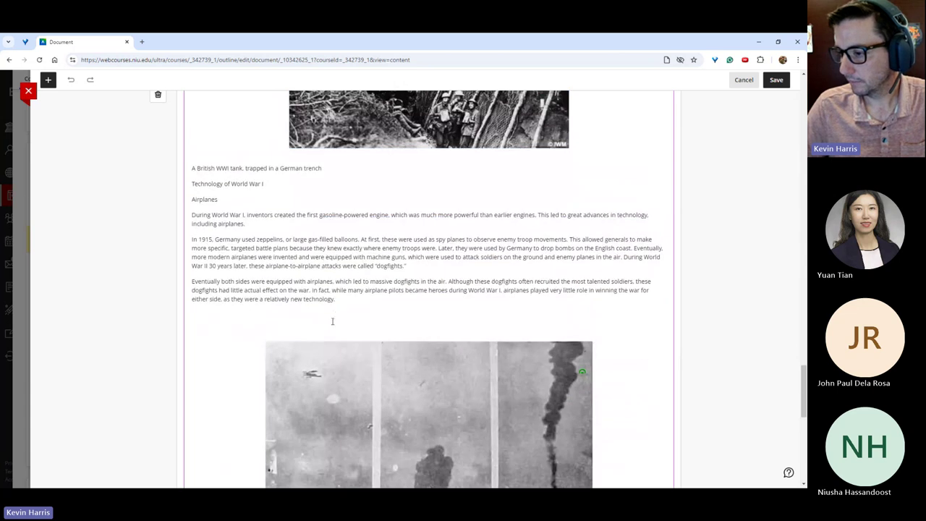
left_click_drag(352, 302, 192, 200)
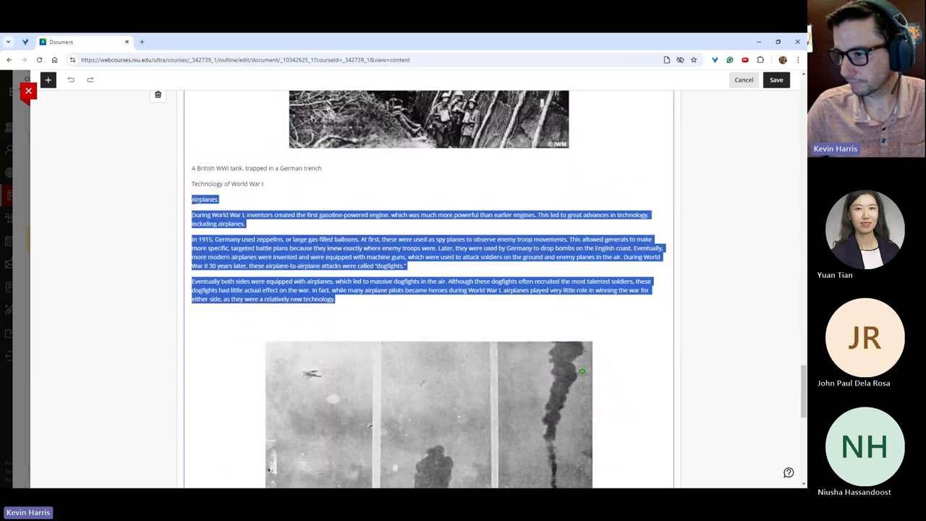
key("BackSpace")
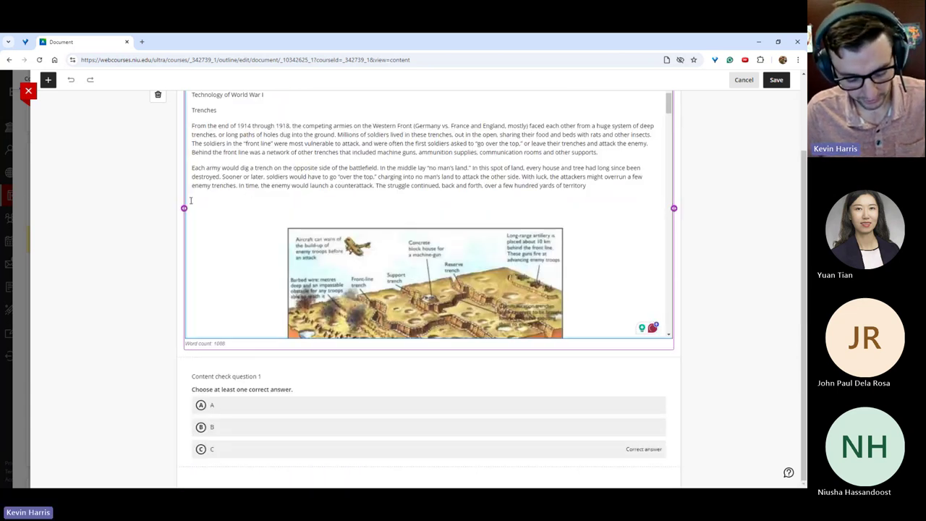
Add a content block below Content check question 1 and paste the copied Airplanes text into it.
scroll(302, 214, "down", 3)
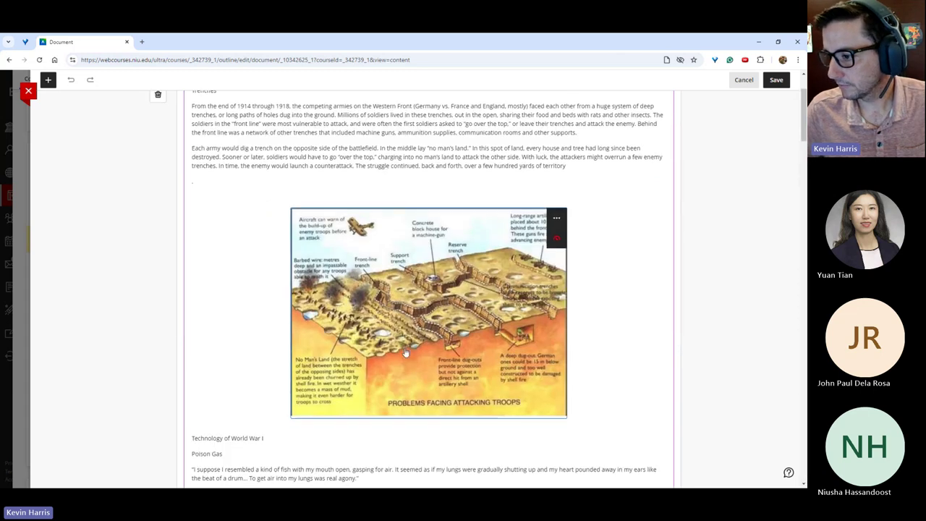
scroll(426, 362, "down", 10)
scroll(434, 319, "down", 15)
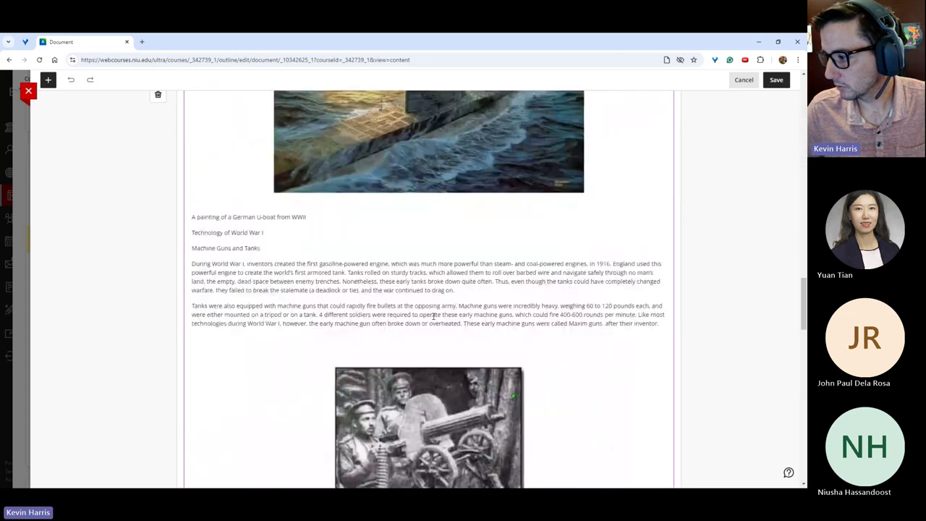
scroll(437, 319, "down", 15)
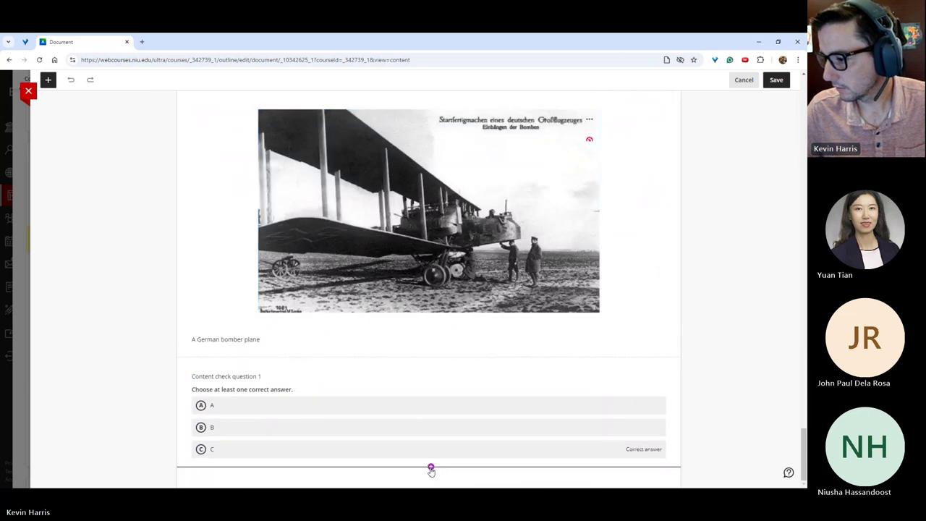
left_click(430, 470)
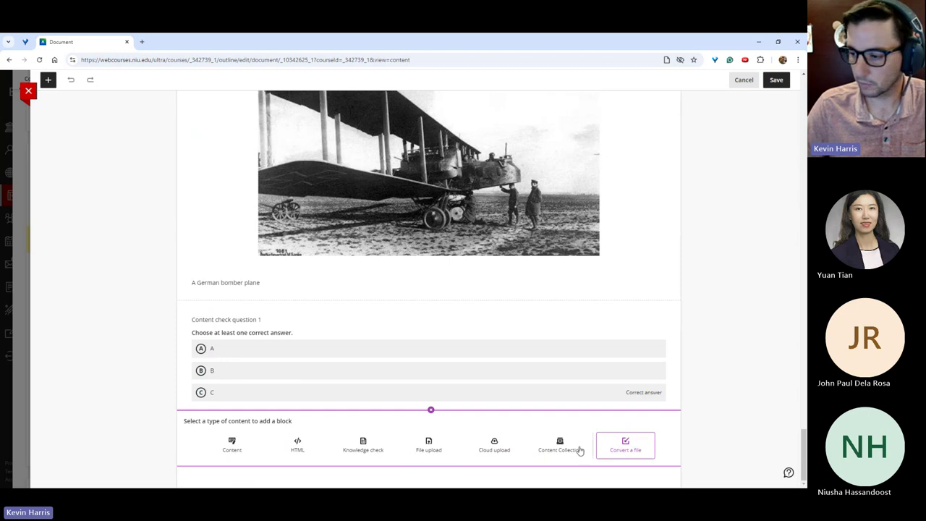
left_click(232, 445)
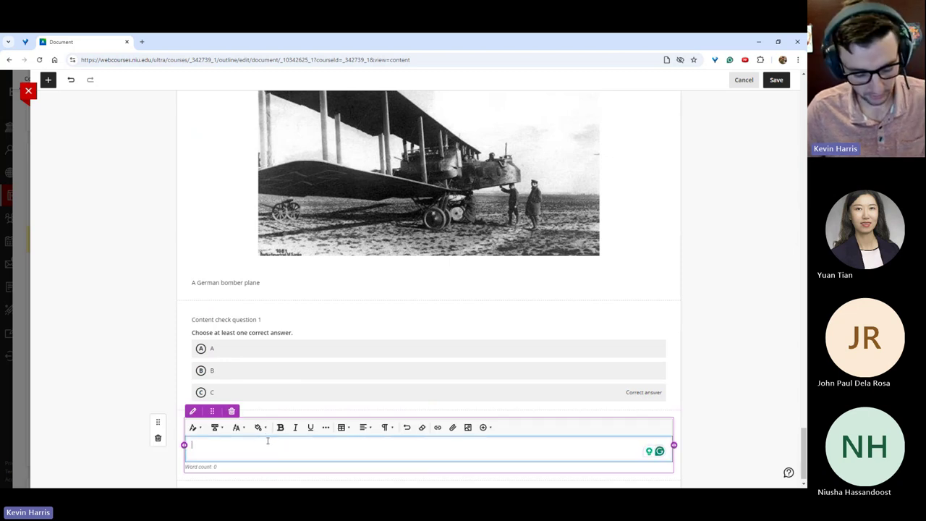
type("Airplanes During World War I, inventors created the first gasoline-powered engine, which was much more powerful than earlier engines. This led to great advances in technology, including airplanes. In 1915, Germany used zeppelins, or large gas-filled balloons. At first, these were used as spy planes to observe enemy troop movements. This allowed generals to make more specific, targeted battle plans because they knew exactly where enemy troops were. Later, they were used by Germany to drop bombs on the English coast. Eventually, more modern airplanes were invented and were equipped with machine guns, which were used to attack soldiers on the ground and enemy planes in the air. During World War II 30 years later, these airplane-to-airplane attacks were called \"dogfights.\" Eventually both sides were equipped with airplanes, which led to massive dogfights in the air. Although these dogfights often recruited the most talented soldiers, these dogfights had little actual effect on the war. In fact, while many airplane pilots became heroes during World War I, airplanes played very little role in winning the war for either side, as they were a relatively new technology.")
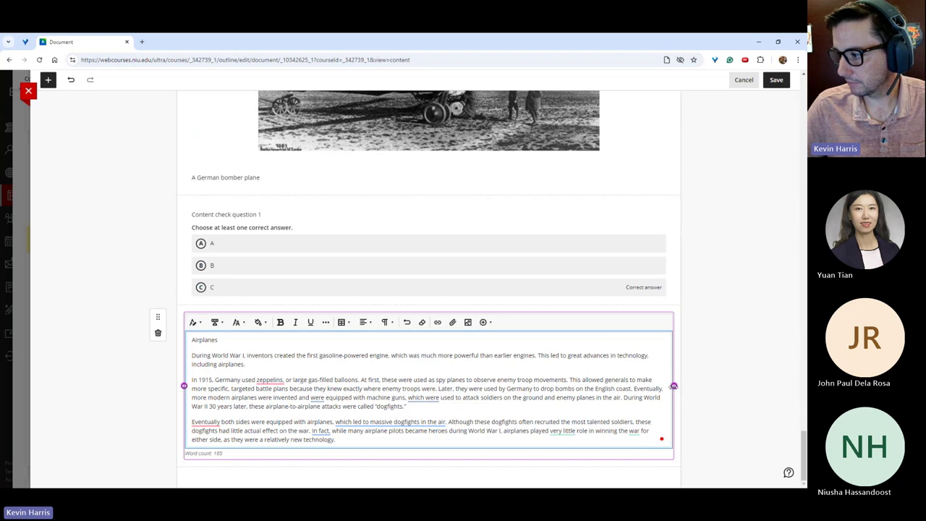
Resize the Airplanes text block and Content check question 1 to half width and place the question to the right of the text.
left_click_drag(672, 386, 427, 396)
mouse_move(261, 321)
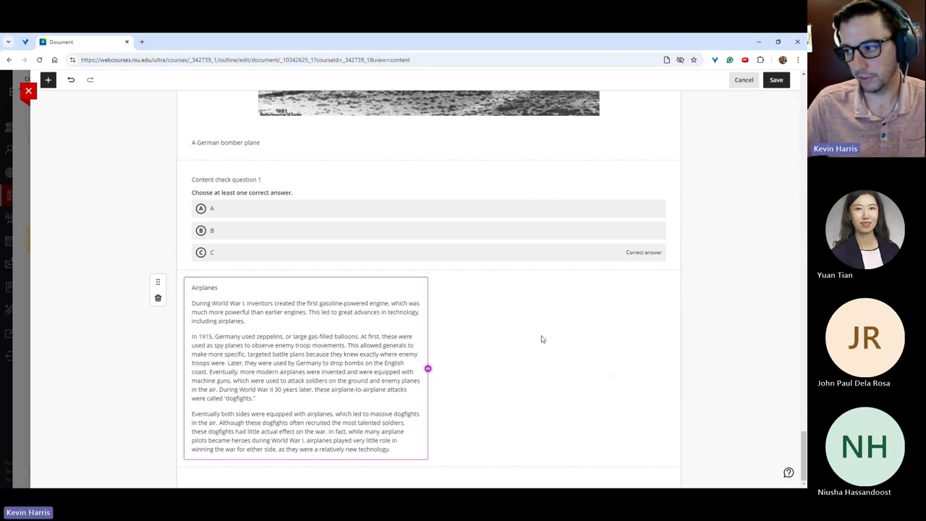
mouse_move(236, 211)
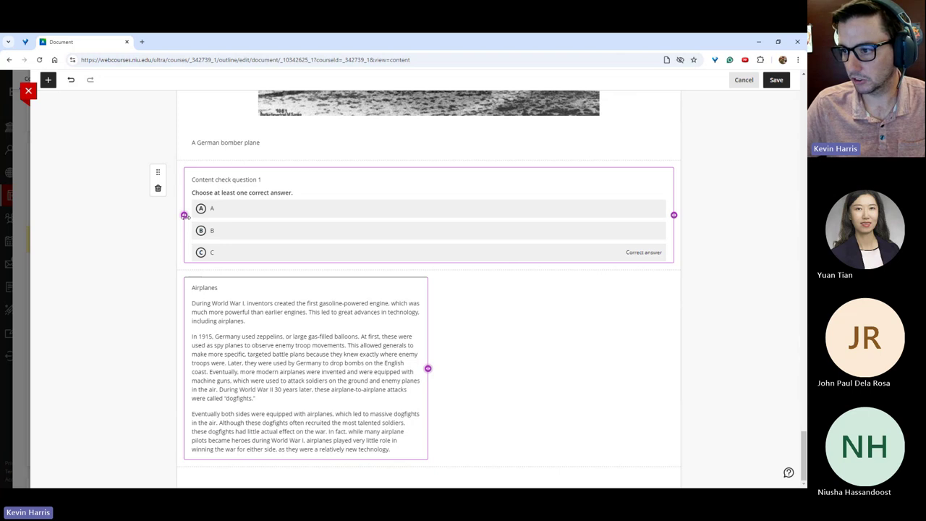
left_click_drag(184, 215, 439, 217)
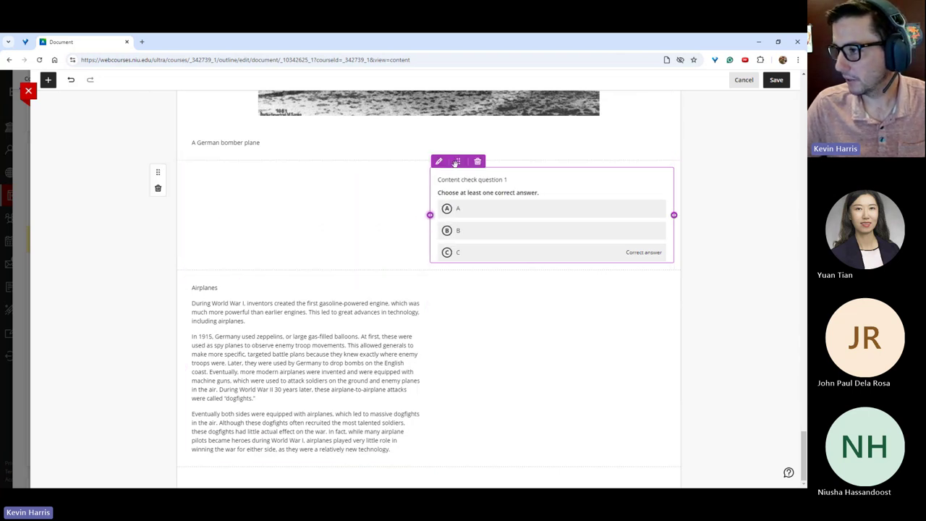
left_click_drag(458, 163, 493, 327)
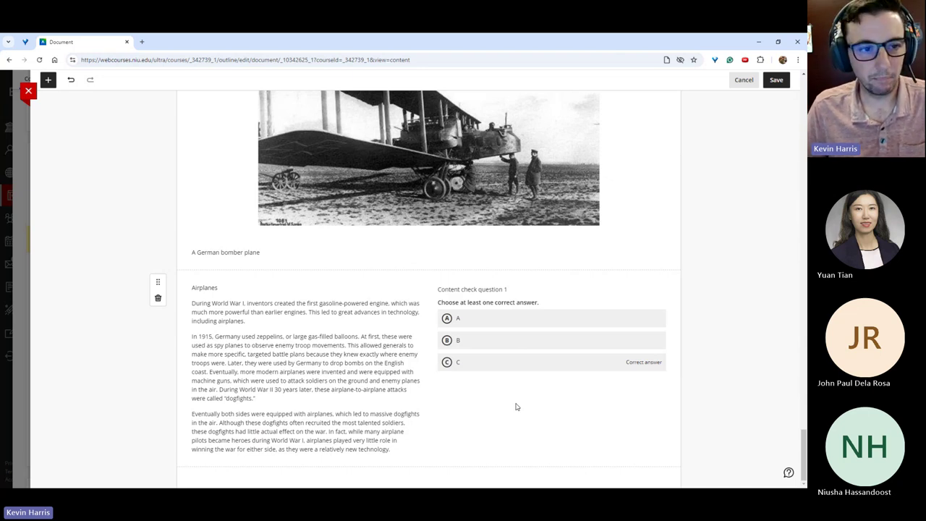
Save the document and review the Knowledge Check results, including the difficulty rating, beside the Airplanes text.
mouse_move(550, 347)
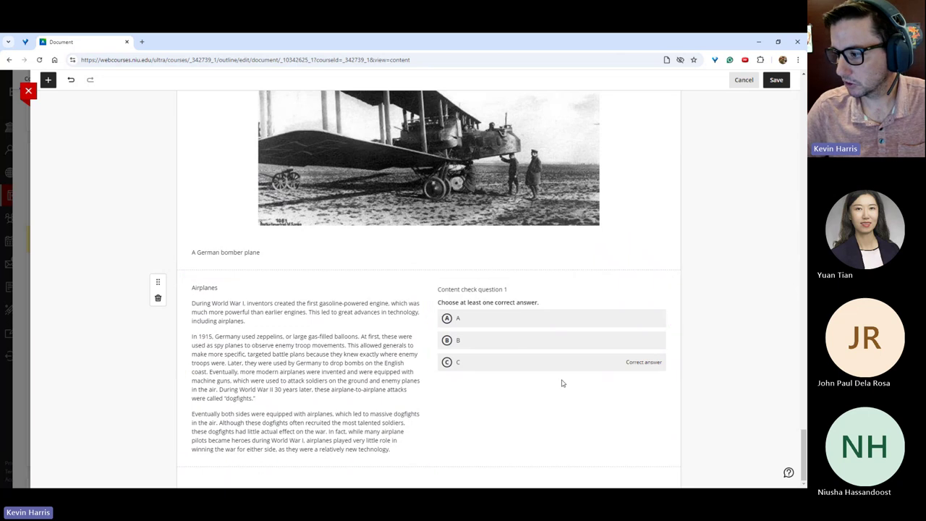
left_click(776, 79)
scroll(705, 233, "up", 3)
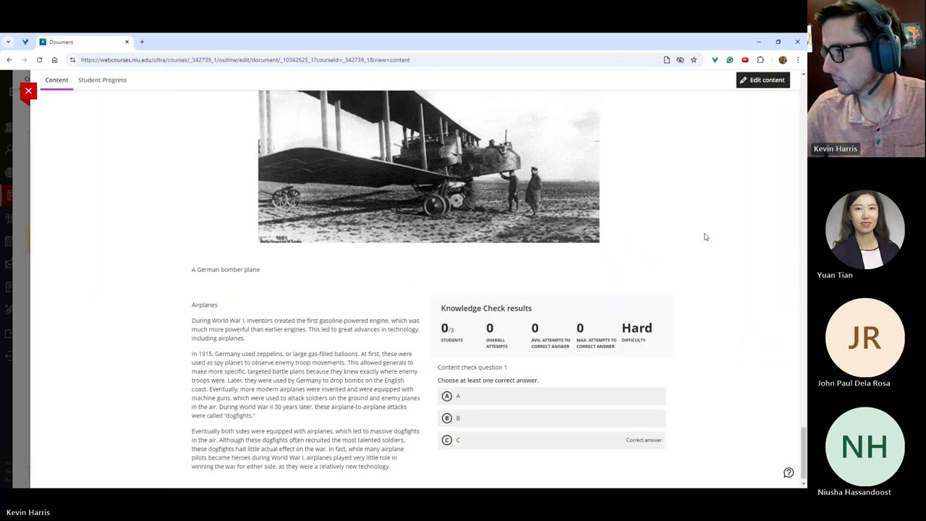
scroll(710, 232, "down", 4)
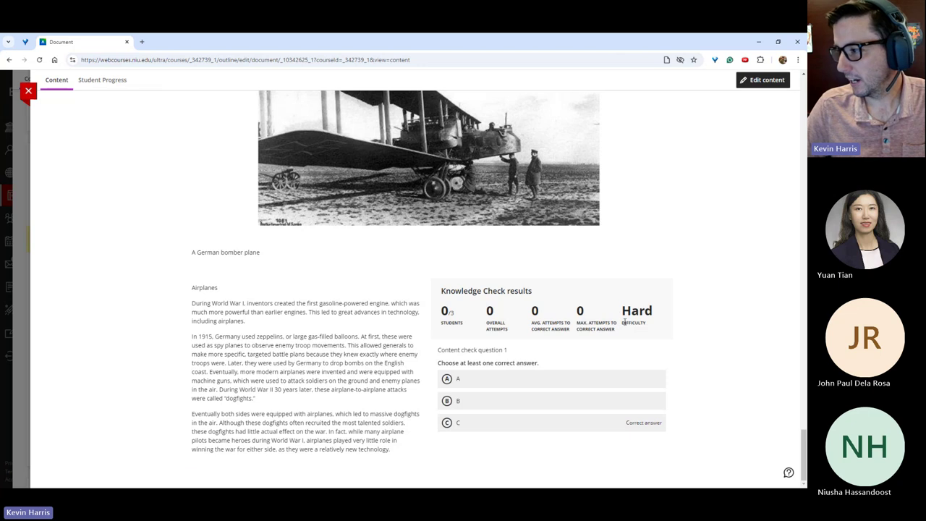
left_click_drag(654, 325, 622, 311)
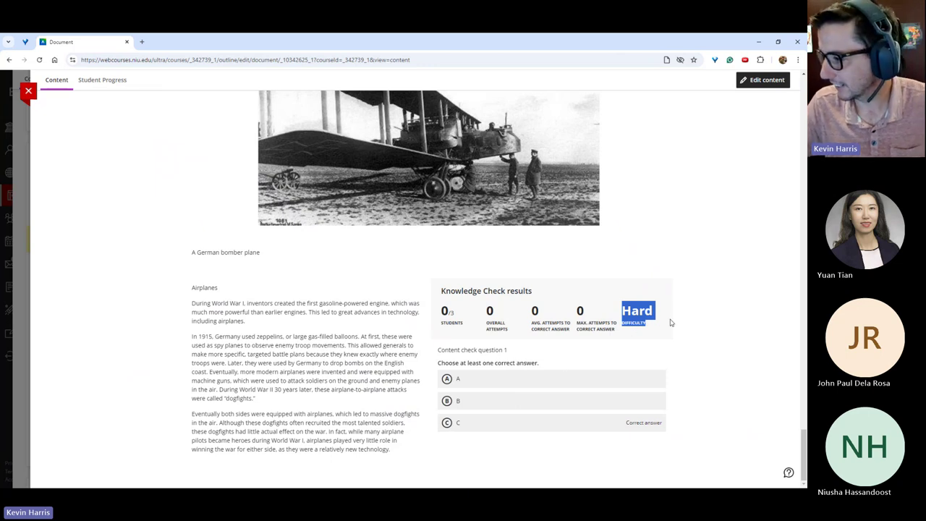
left_click(632, 326)
Check the accessibility score indicators on the German bomber plane and spy zeppelin images.
scroll(632, 318, "up", 2)
scroll(631, 316, "up", 2)
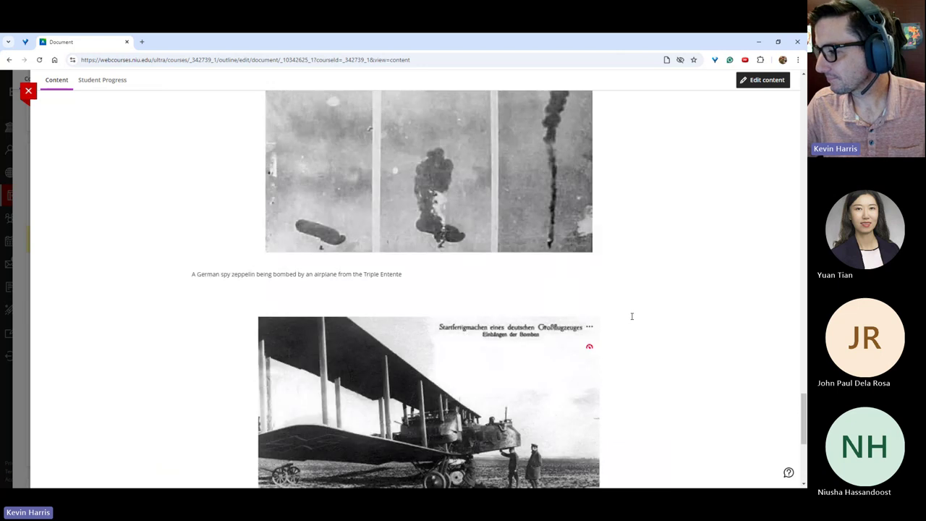
scroll(621, 318, "up", 1)
scroll(618, 320, "down", 1)
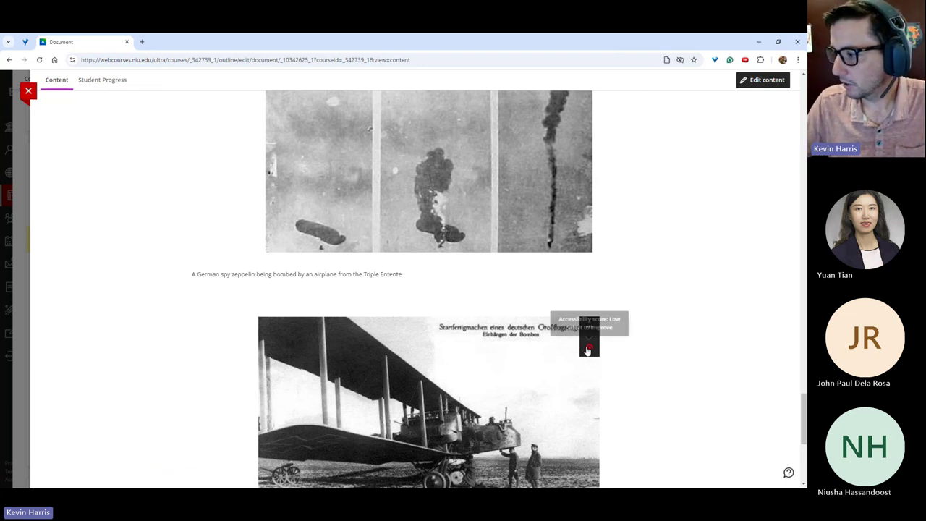
scroll(601, 260, "up", 5)
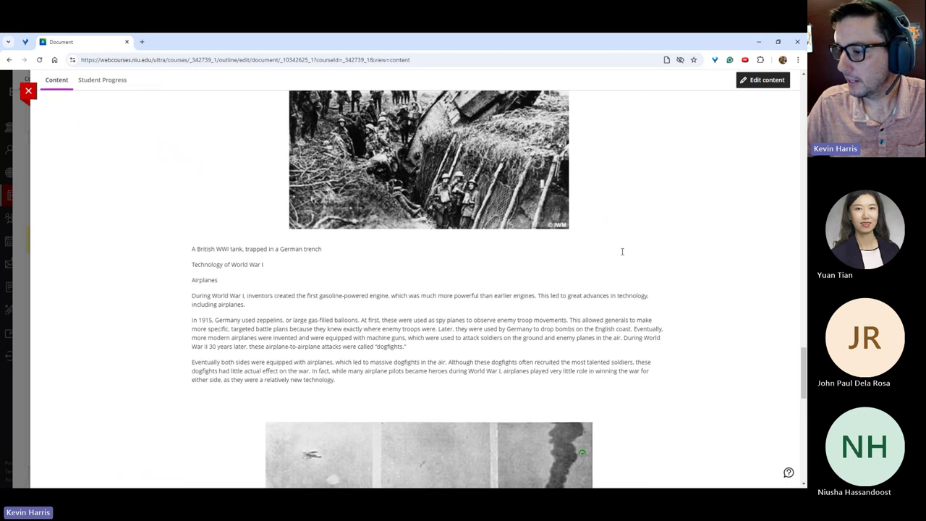
scroll(621, 251, "down", 1)
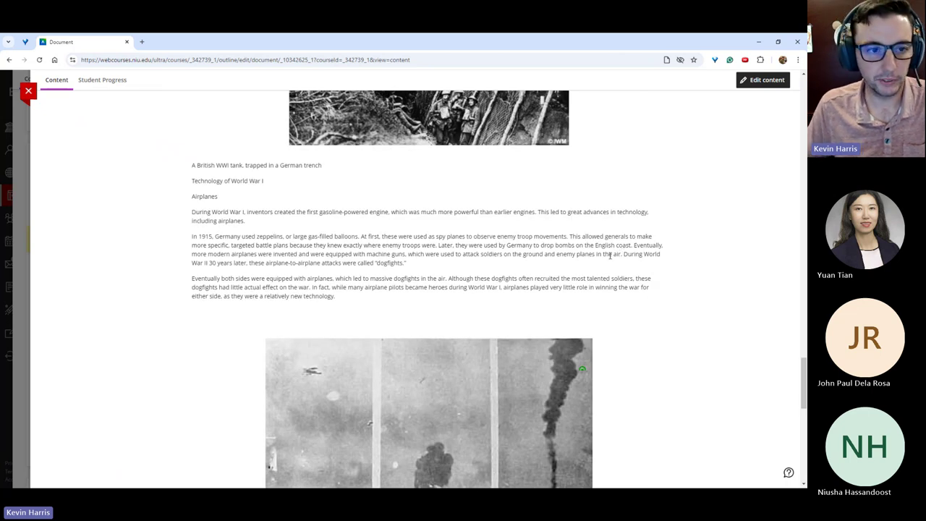
mouse_move(583, 370)
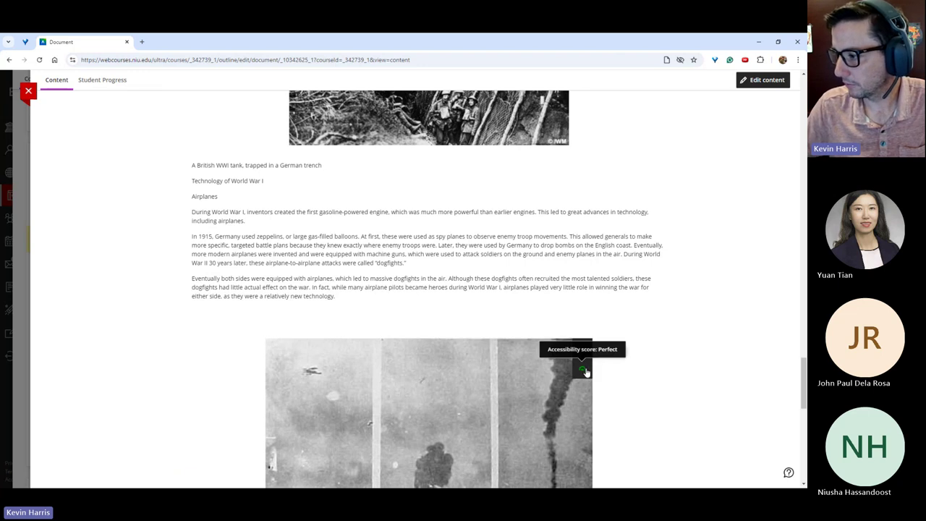
Open the accessibility details of the German bomber plane image and select its existing image description.
scroll(641, 333, "down", 2)
scroll(641, 333, "down", 3)
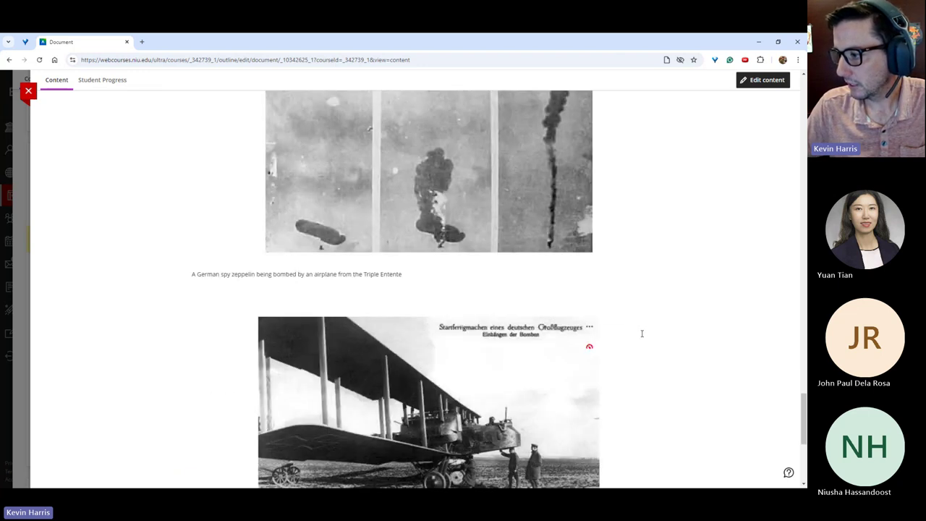
left_click(592, 220)
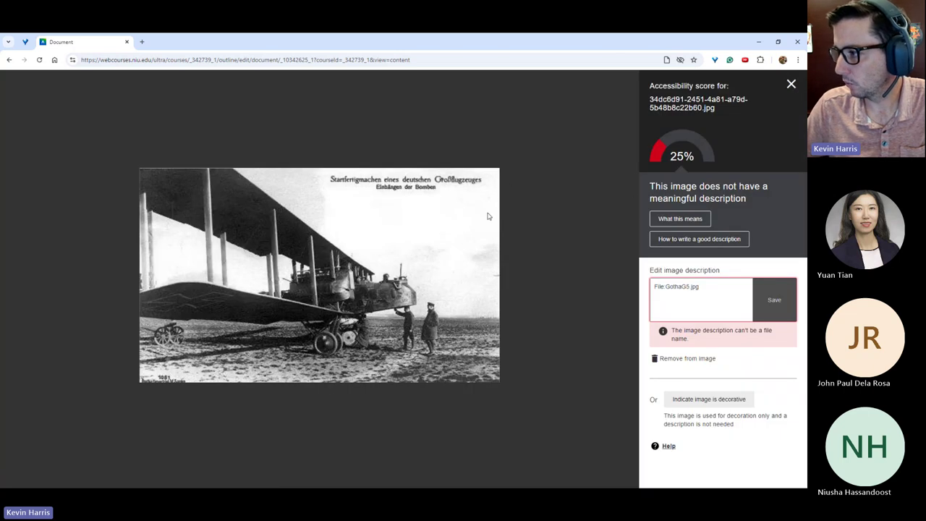
left_click(709, 287)
left_click_drag(709, 288, 653, 286)
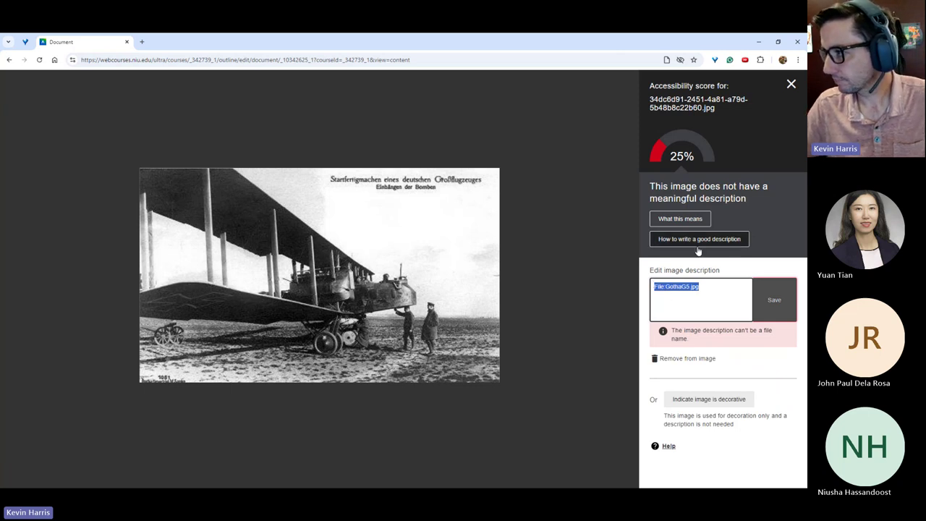
Replace the German bomber plane image's description with "Image of two men standing next to a World War 1 era airplane." and save it.
key("BackSpace")
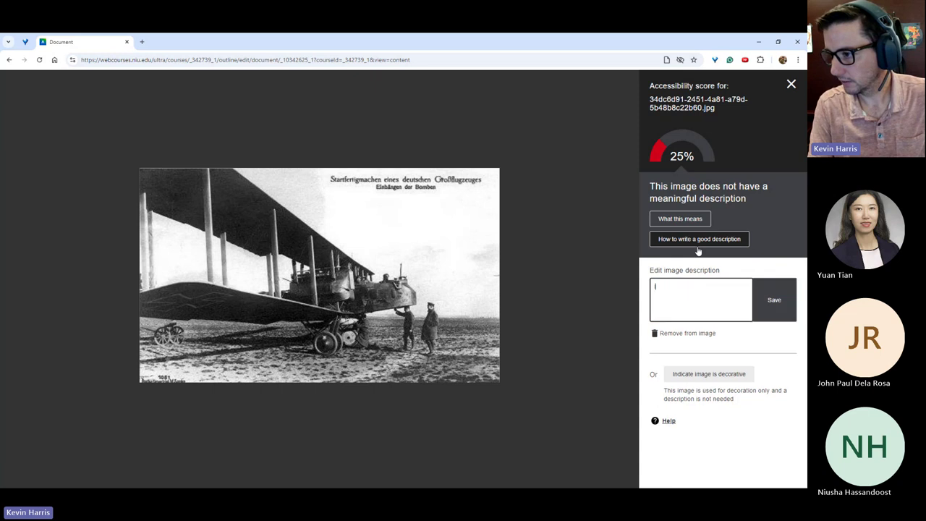
type("image of")
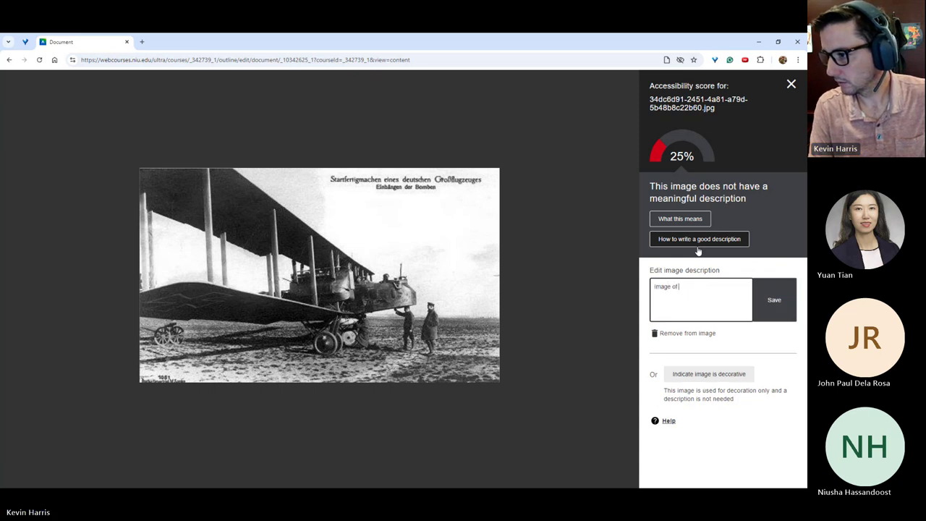
type(" two men standing ")
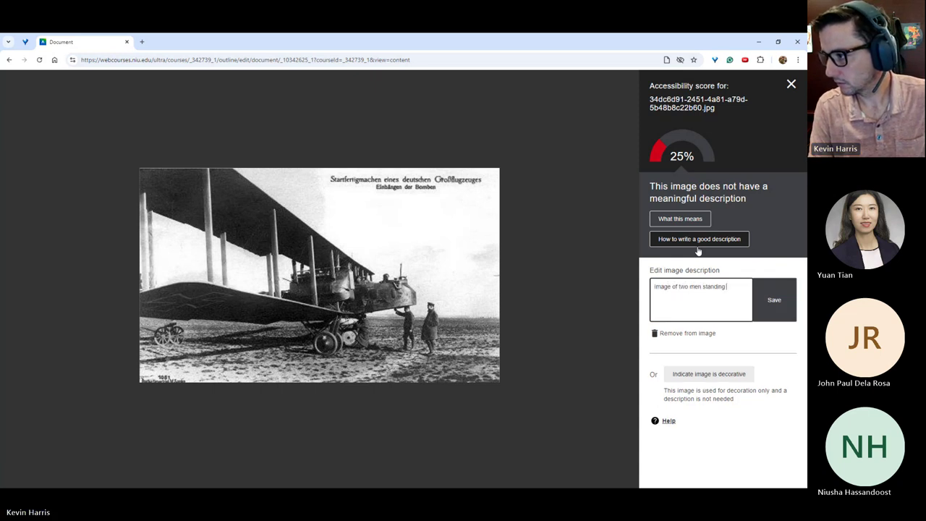
type("next to a")
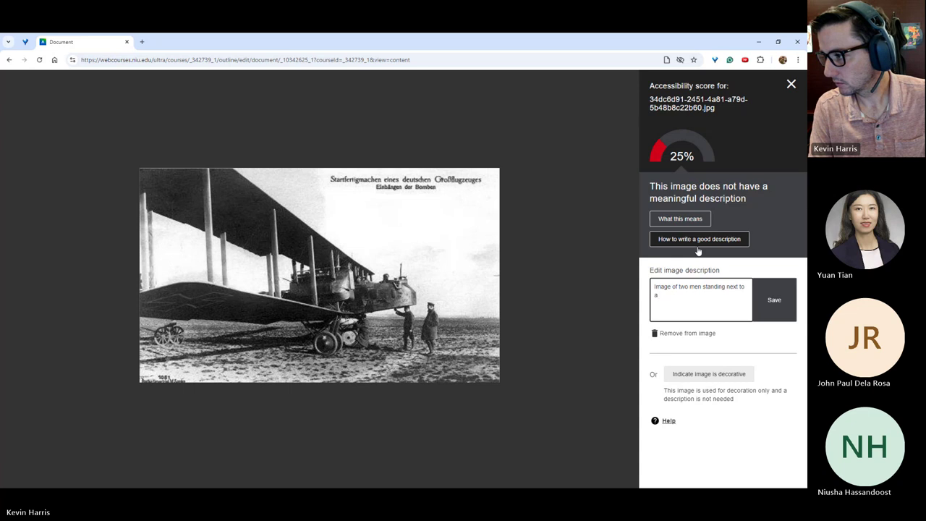
type(" World War 1 era airpla")
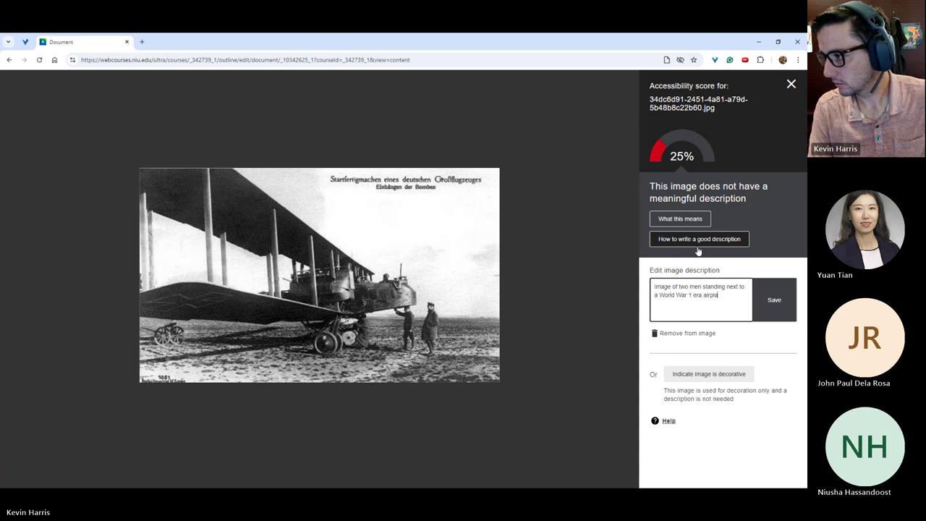
type("ne.")
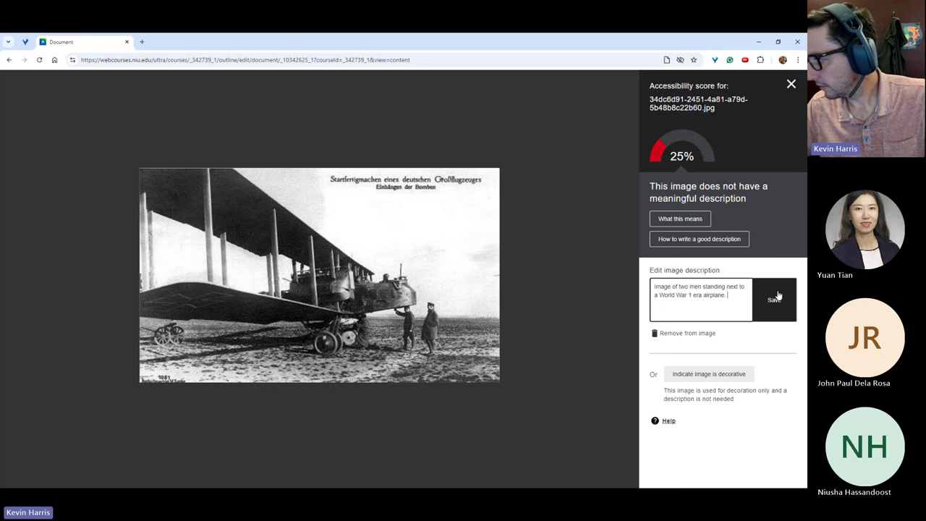
left_click(775, 297)
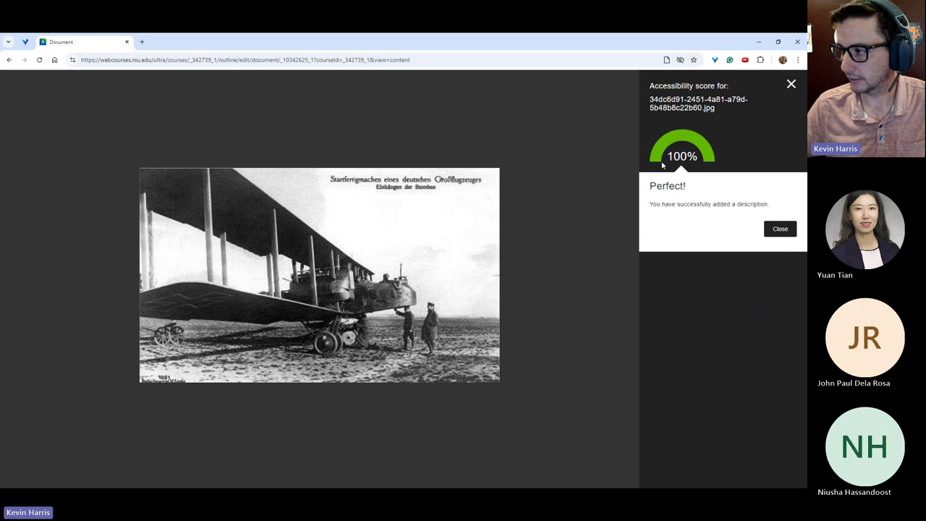
left_click(780, 229)
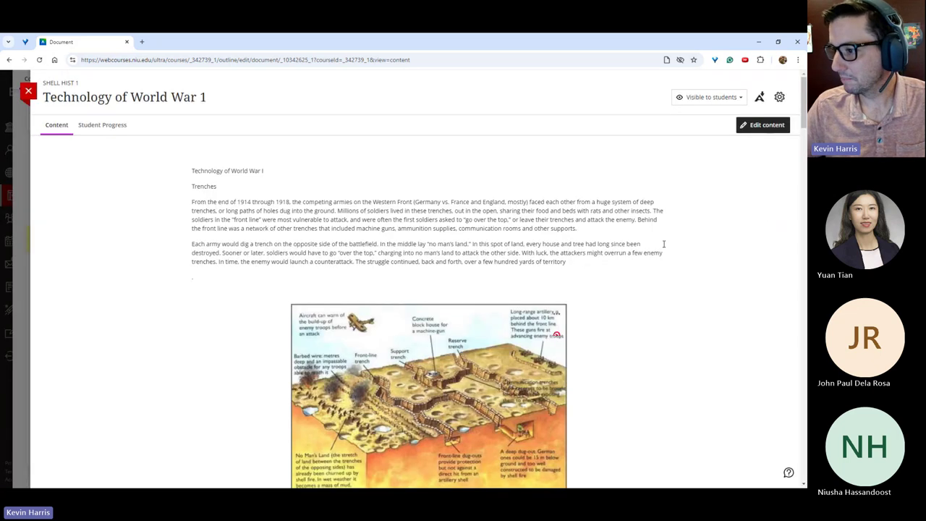
View the alternative download formats for the Technology of World War 1 document, then return to the course content and look over the modules.
left_click(760, 99)
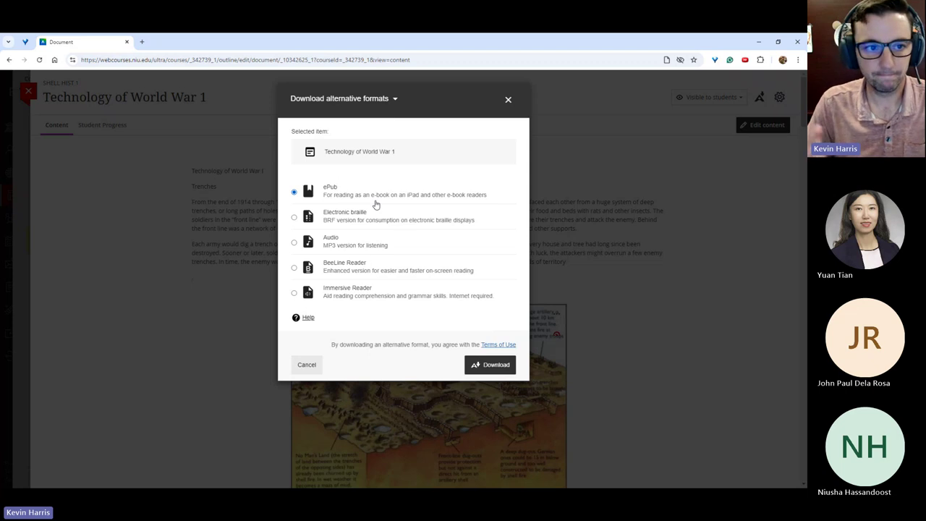
left_click(306, 364)
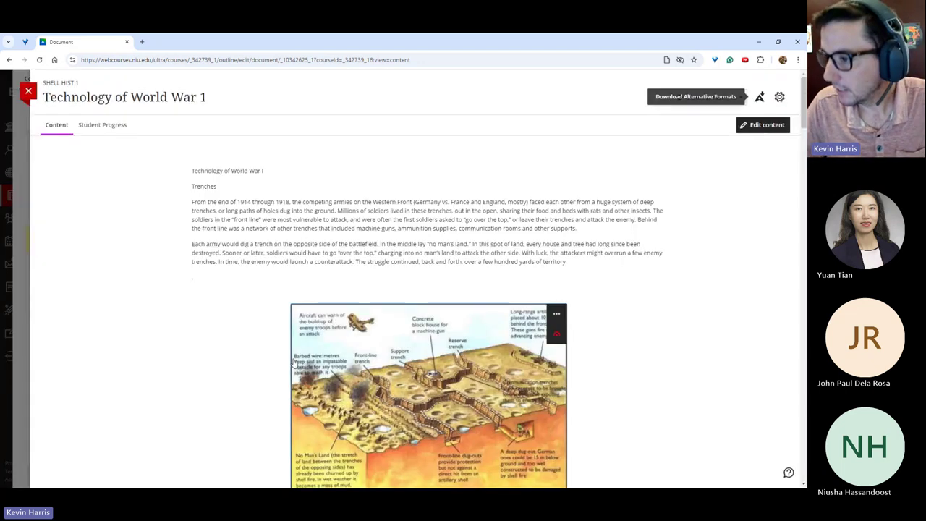
left_click(32, 97)
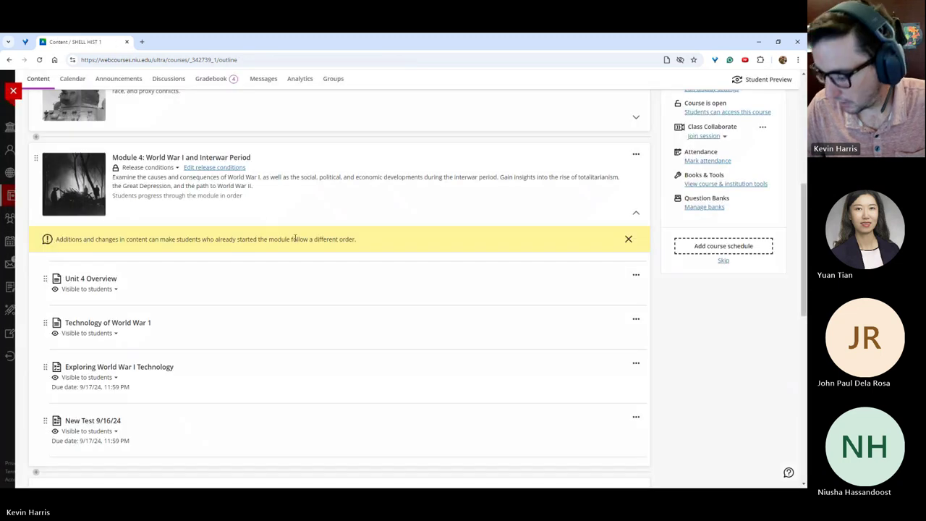
scroll(290, 237, "up", 2)
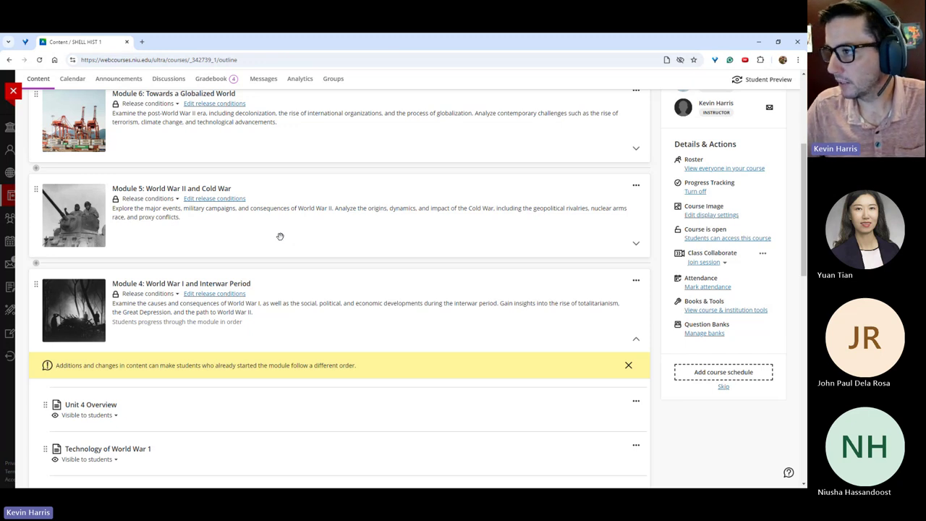
scroll(290, 238, "up", 3)
scroll(296, 264, "down", 2)
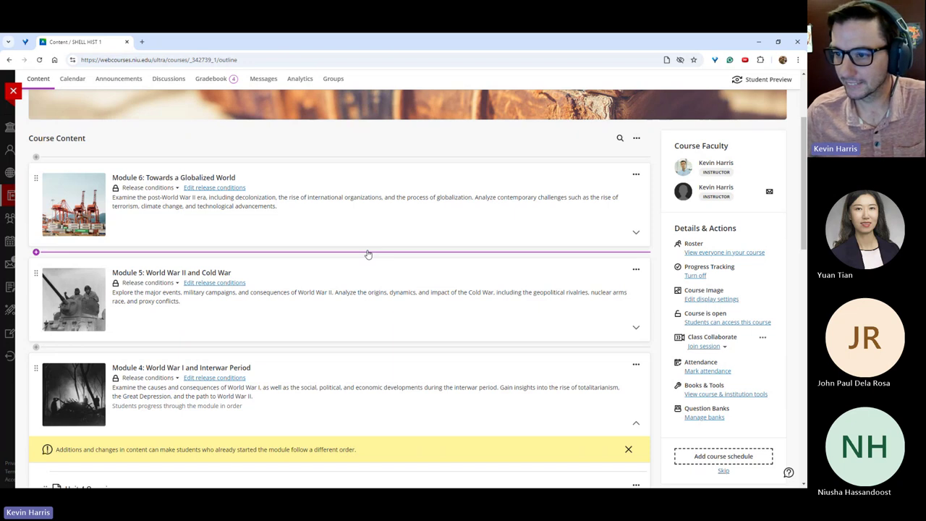
Examine the gradebook's Letter grade schema, including the editable name and percentage range of the A grade.
left_click(210, 81)
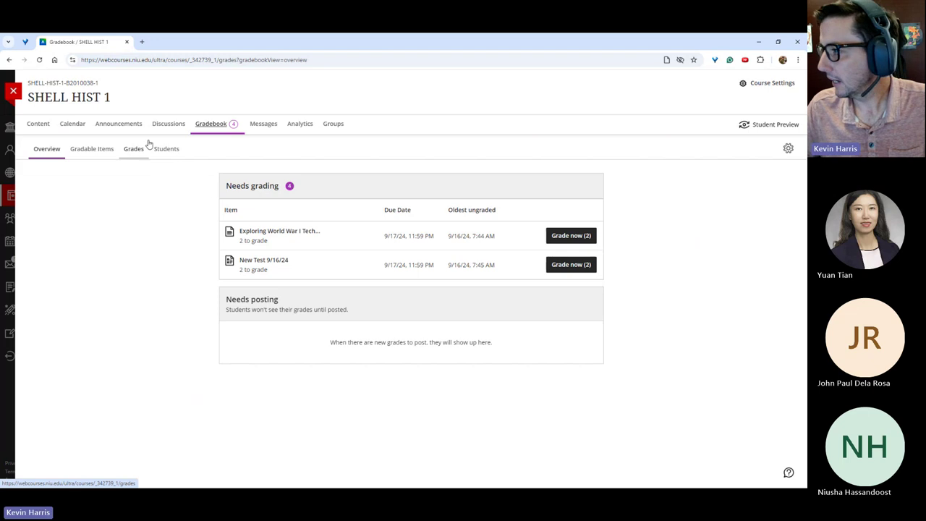
left_click(787, 149)
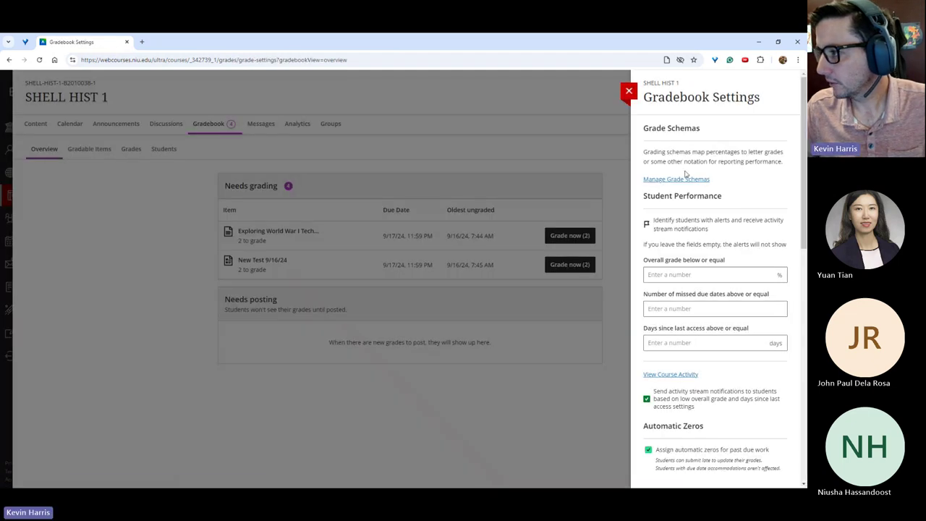
left_click(691, 179)
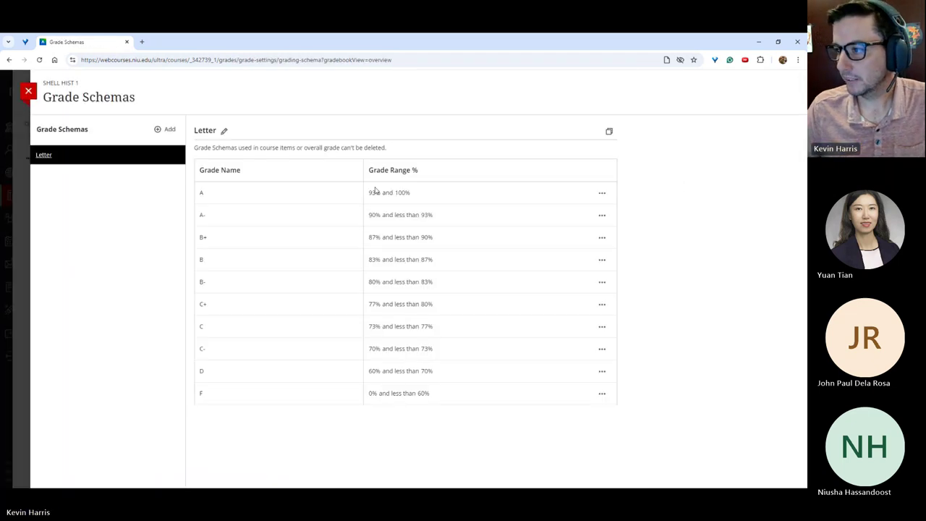
left_click(603, 194)
left_click(600, 209)
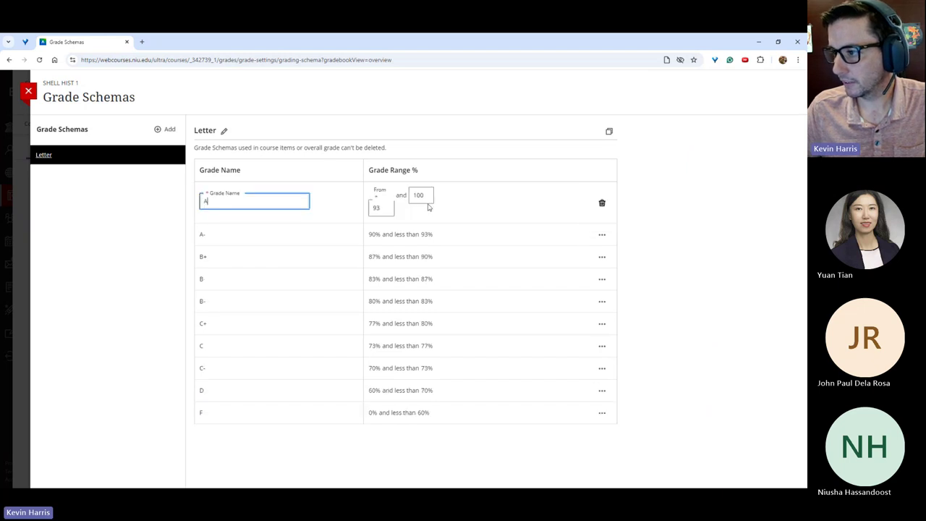
left_click(127, 241)
left_click(28, 90)
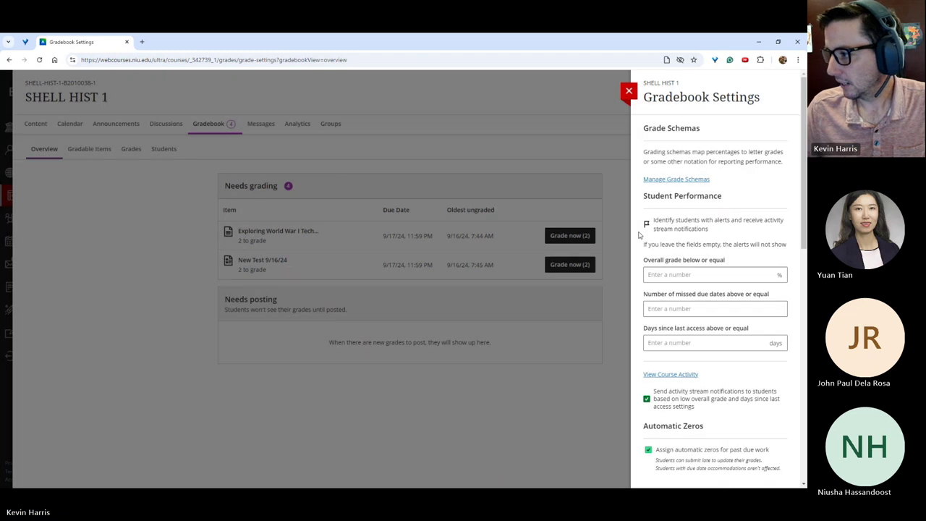
Review the remaining gradebook settings and compare the Points, Weighted and Advanced calculation types for the overall grade.
scroll(638, 234, "down", 3)
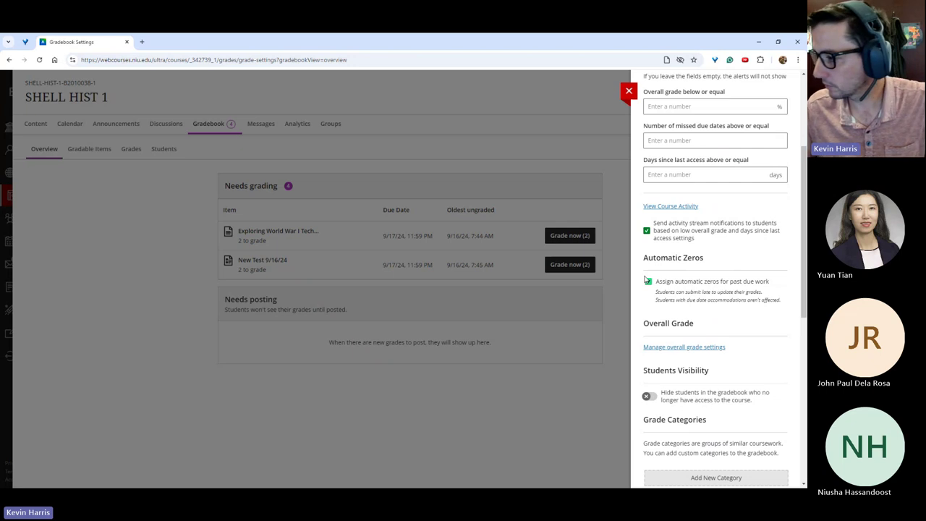
scroll(688, 281, "down", 1)
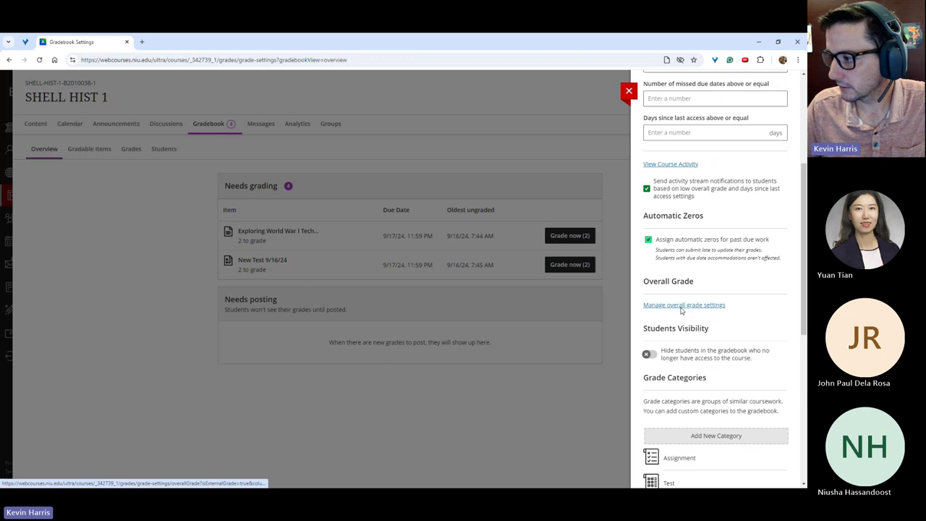
left_click(681, 305)
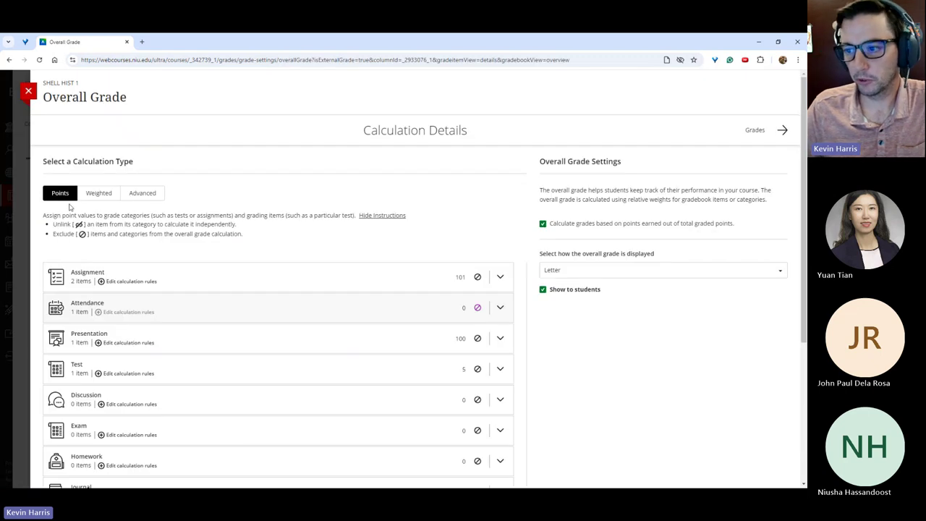
left_click(100, 203)
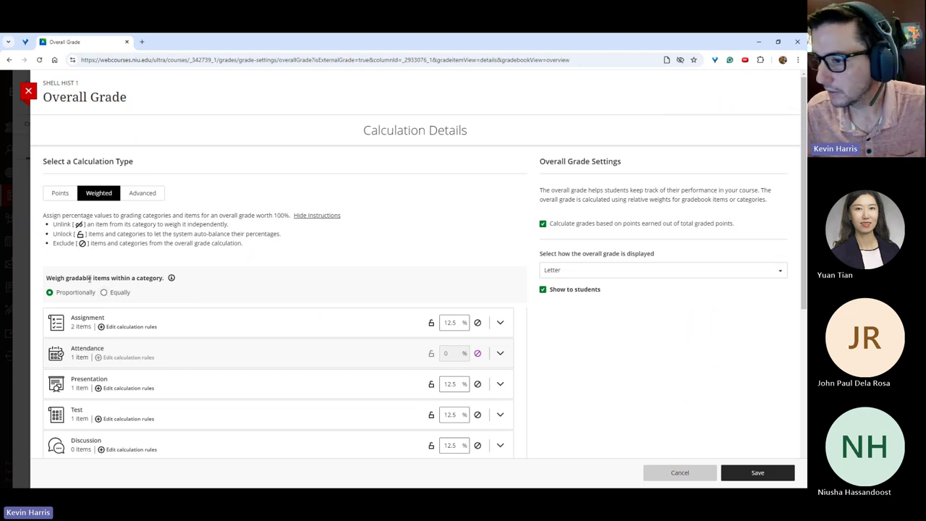
left_click(145, 196)
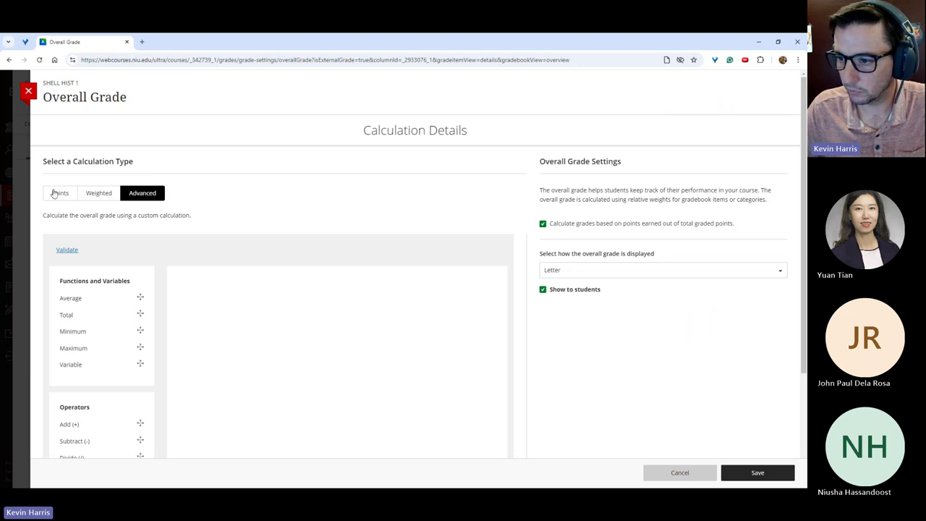
left_click(74, 195)
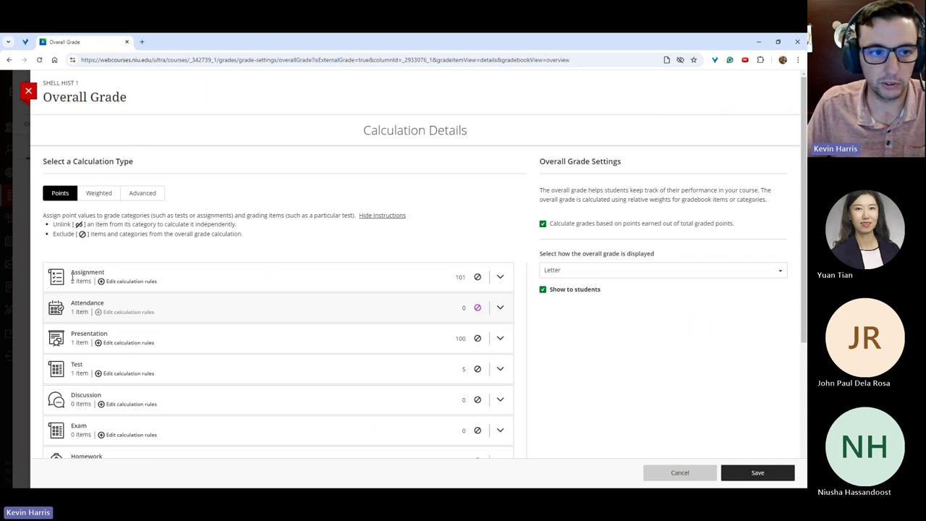
Try the Drop Scores and Use Only calculation rules for the Assignment category, and close the overall grade settings without saving.
left_click(129, 281)
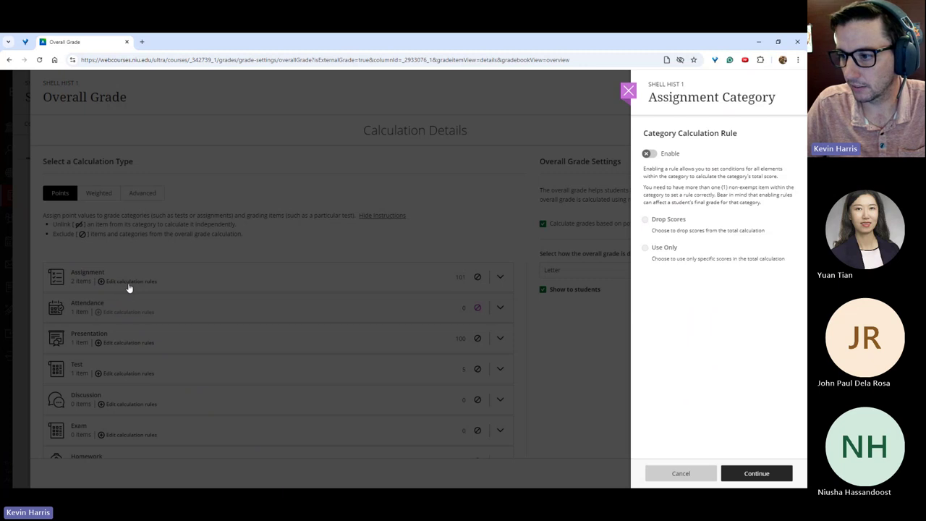
left_click(651, 154)
left_click(645, 219)
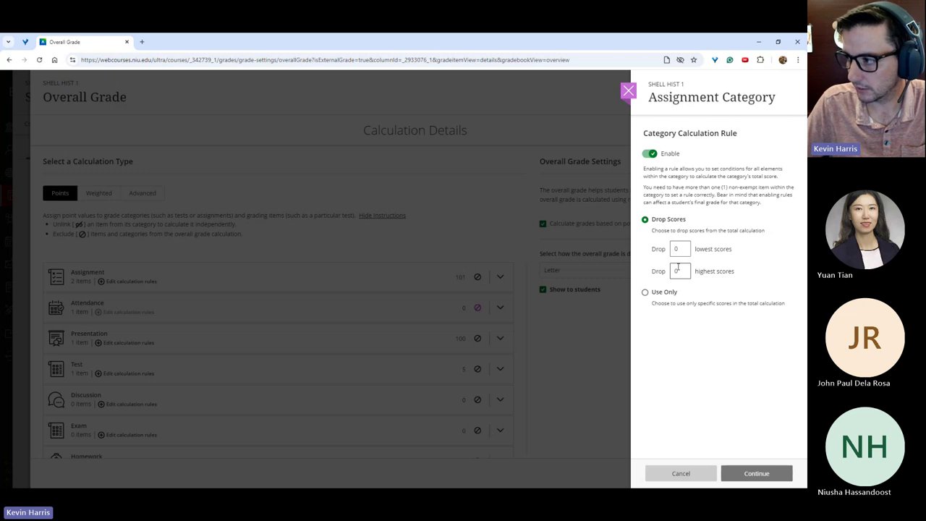
left_click(645, 292)
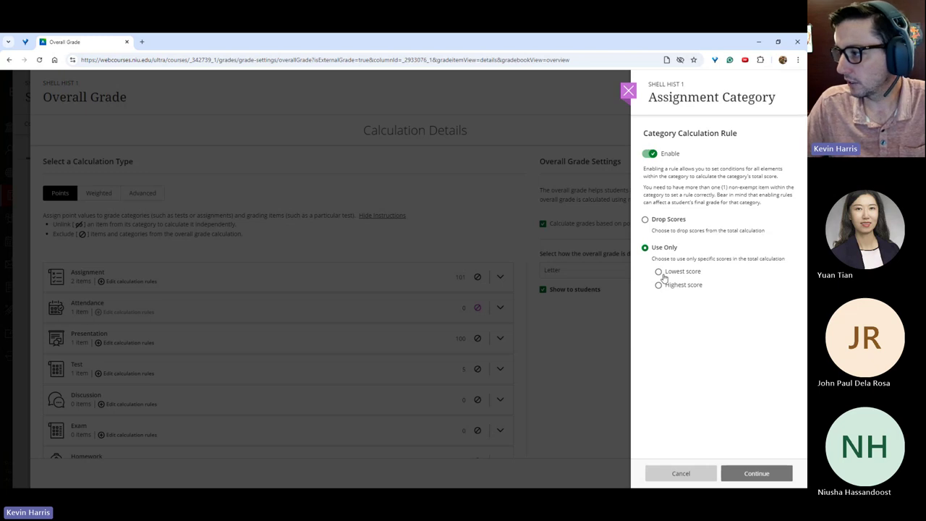
left_click(650, 154)
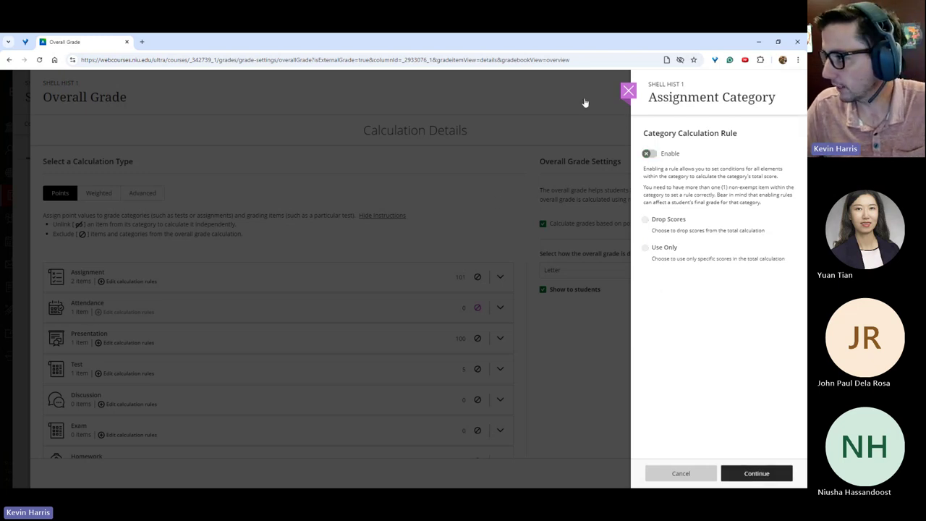
left_click(627, 91)
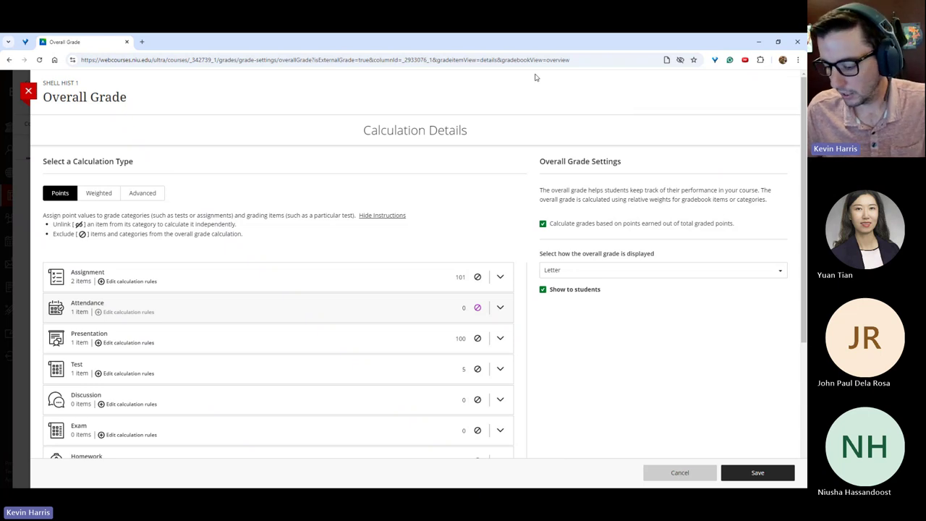
left_click(31, 90)
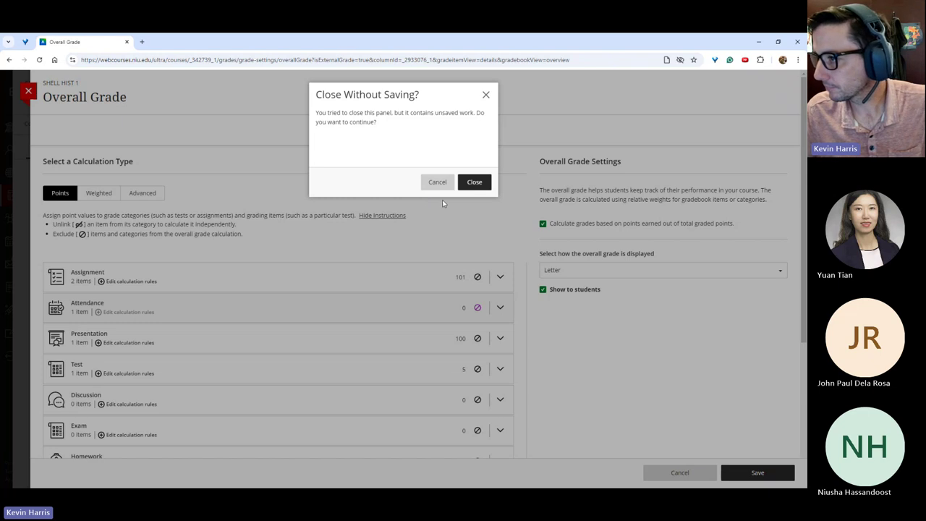
left_click(472, 182)
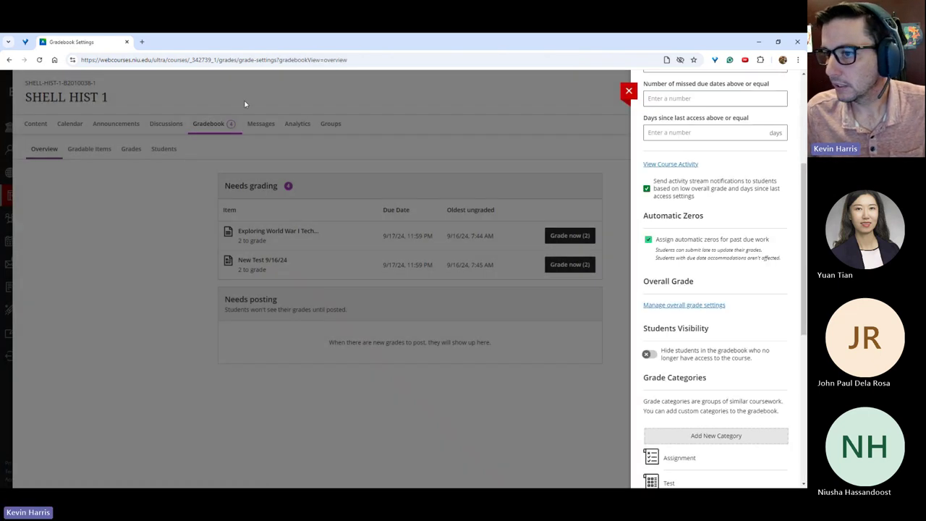
Close the gradebook settings, return to the course content and open the roster of everyone in the course.
left_click(22, 120)
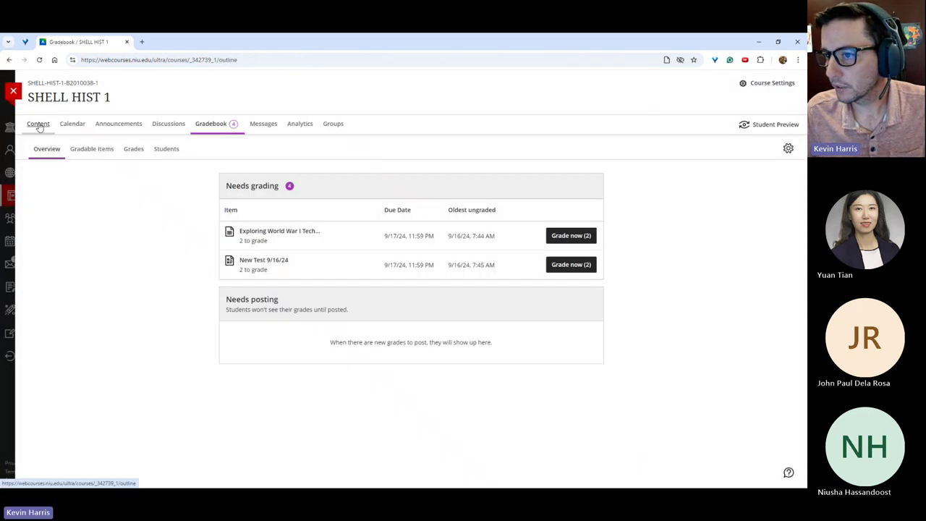
left_click(38, 124)
scroll(781, 381, "down", 1)
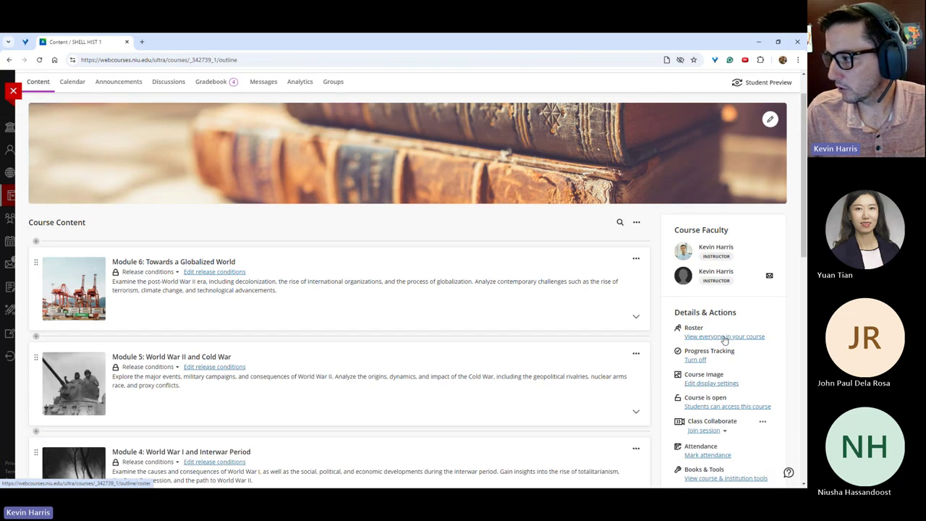
left_click(724, 337)
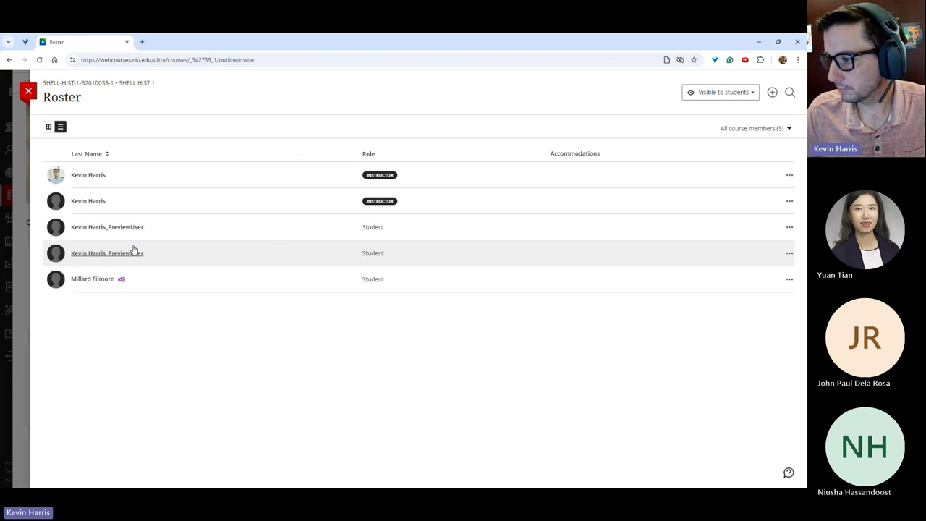
Try the due date and custom-percentage time limit accommodations for the last-listed student, then cancel without saving and close the roster.
left_click(789, 279)
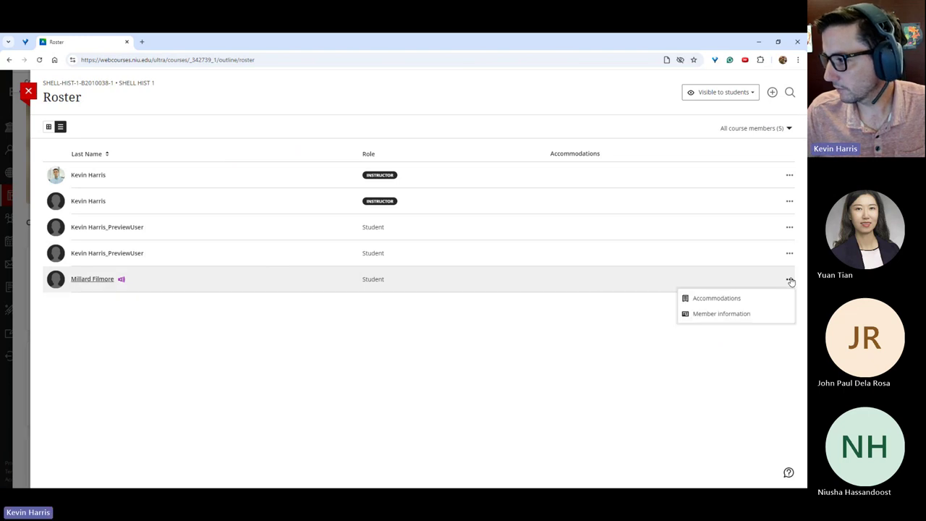
left_click(727, 305)
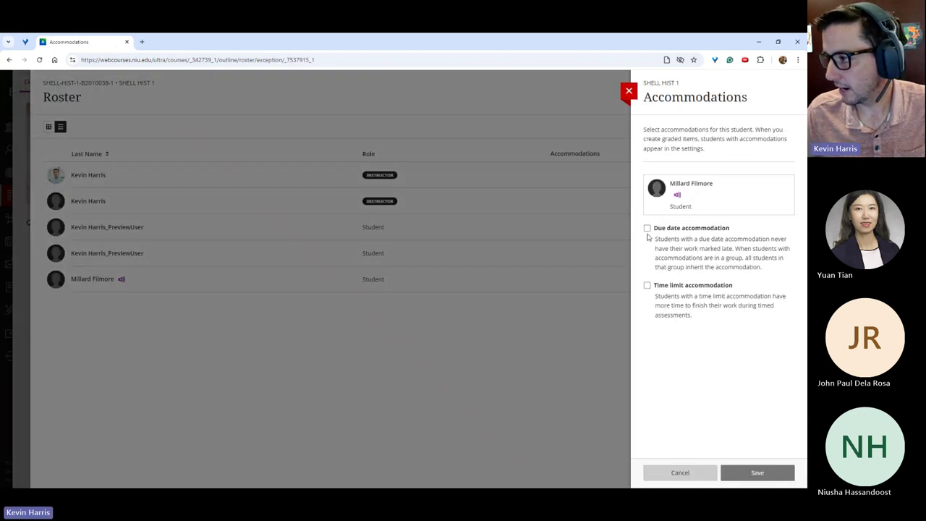
left_click(647, 228)
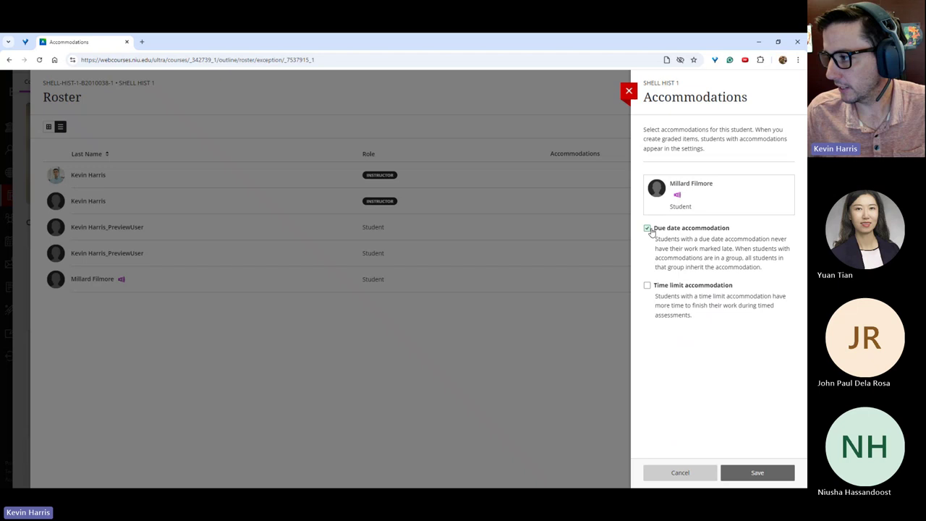
left_click(647, 285)
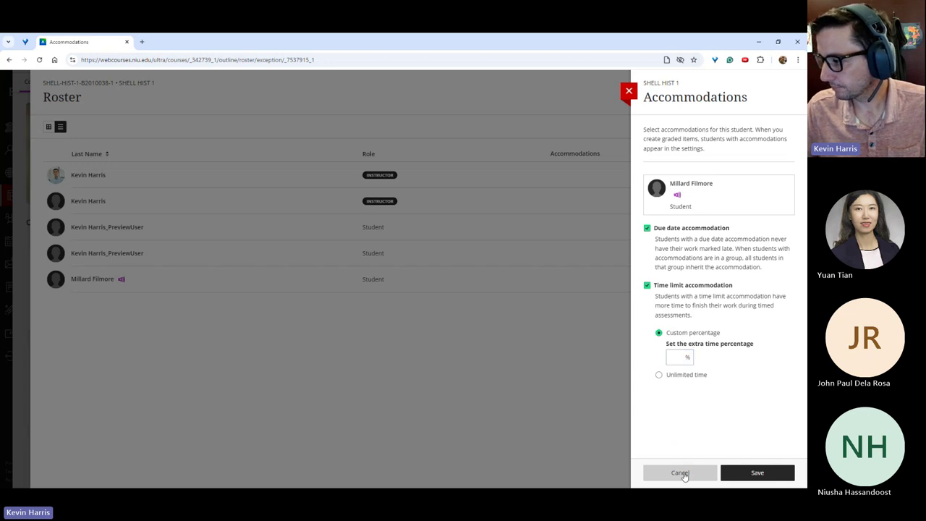
left_click(679, 473)
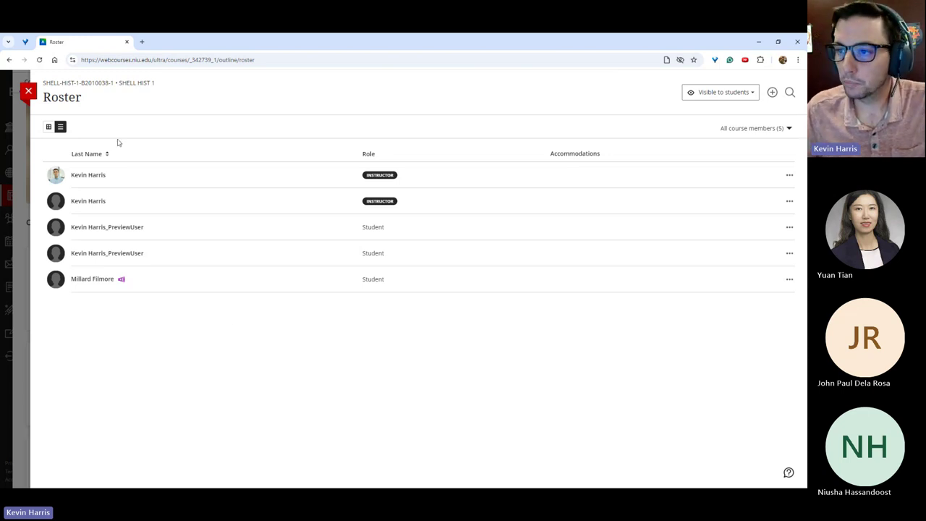
left_click(29, 90)
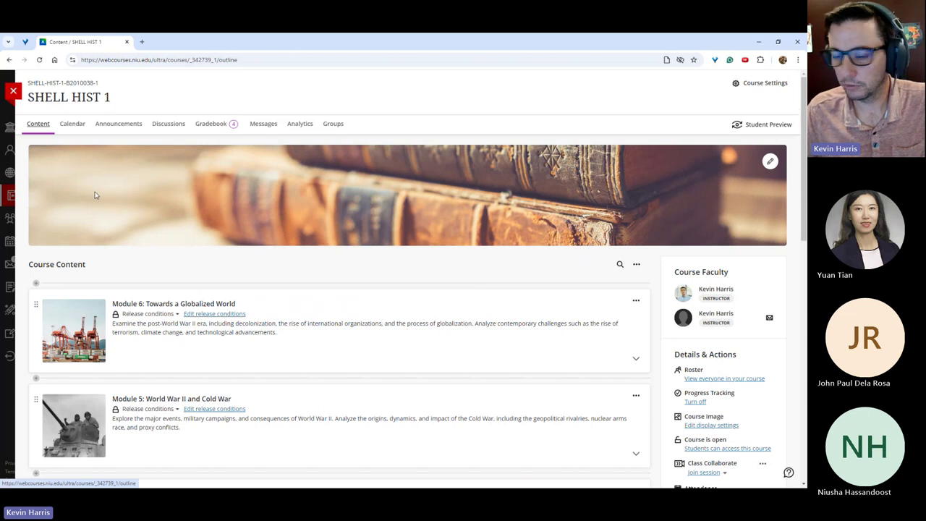
Open the Exploring World War I Technology assignment in Module 4: World War I and Interwar Period and view its submissions.
scroll(250, 335, "down", 2)
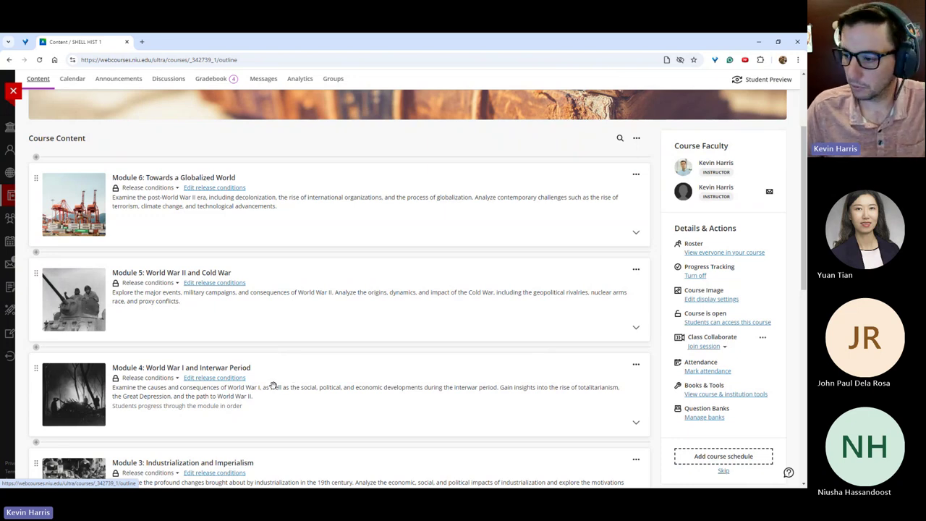
left_click(147, 371)
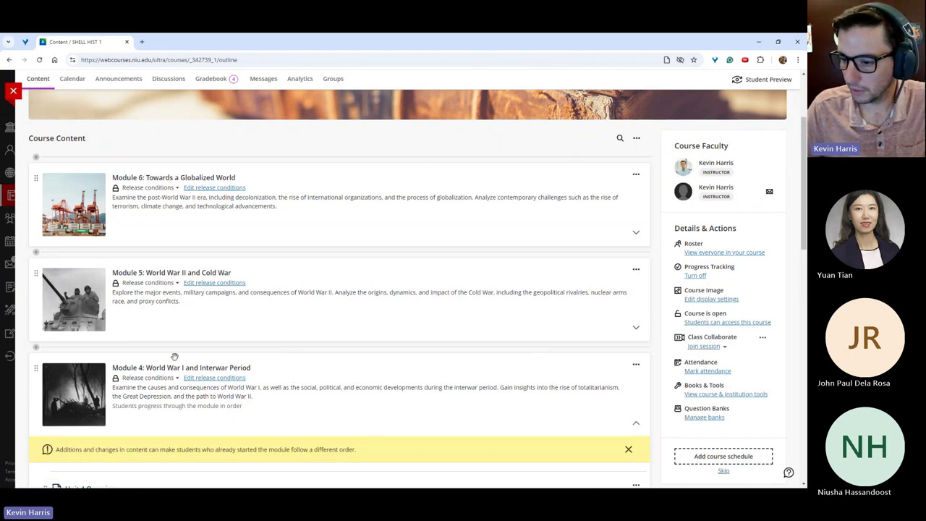
scroll(173, 358, "down", 3)
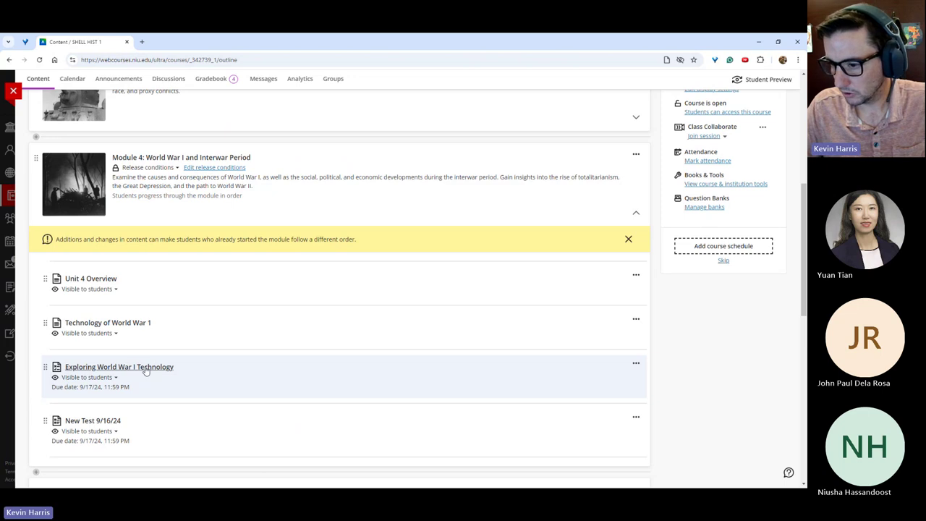
left_click(151, 367)
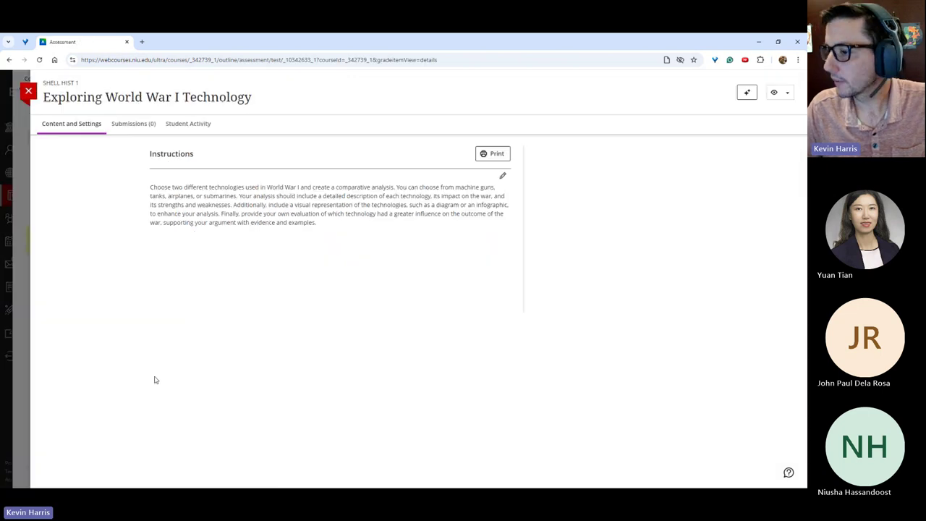
left_click(135, 128)
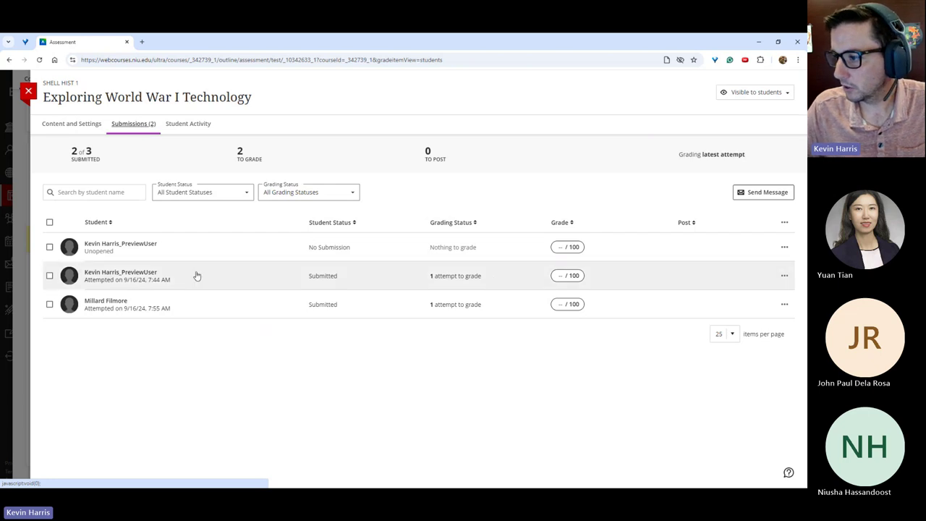
Examine the exception settings and the grading exemption option for the student with no submission, then close the assignment without saving.
left_click(784, 248)
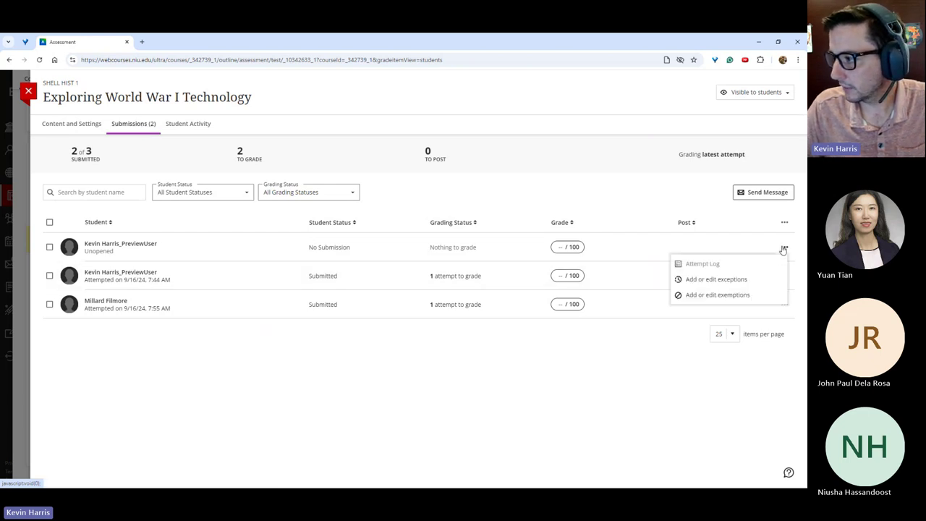
left_click(748, 279)
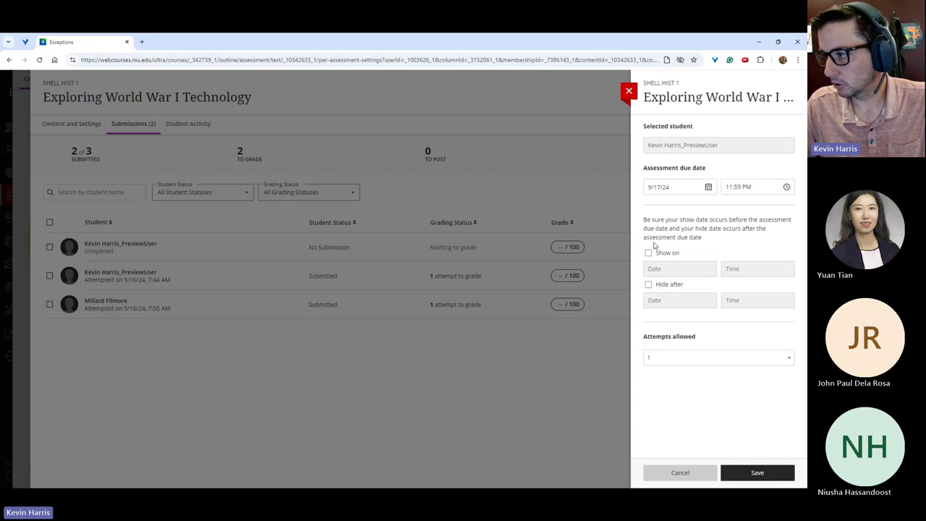
left_click(628, 91)
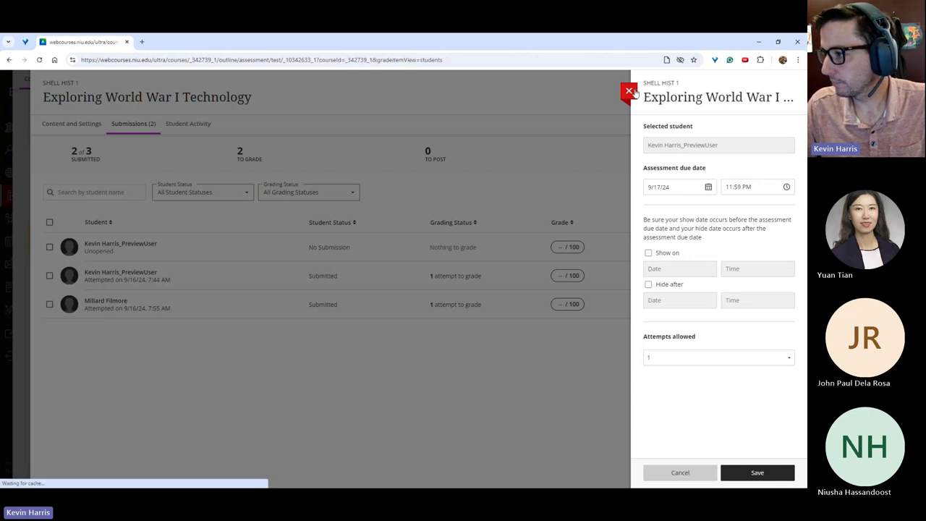
left_click(783, 248)
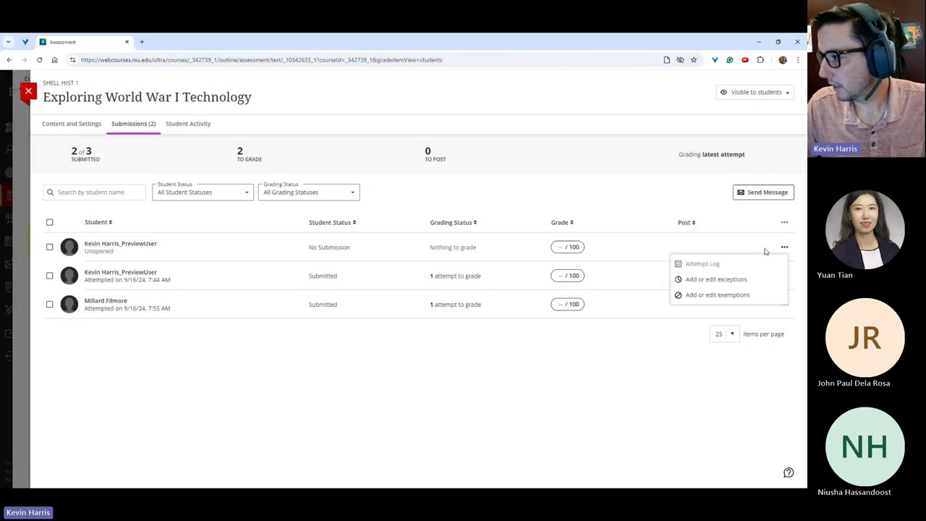
left_click(719, 295)
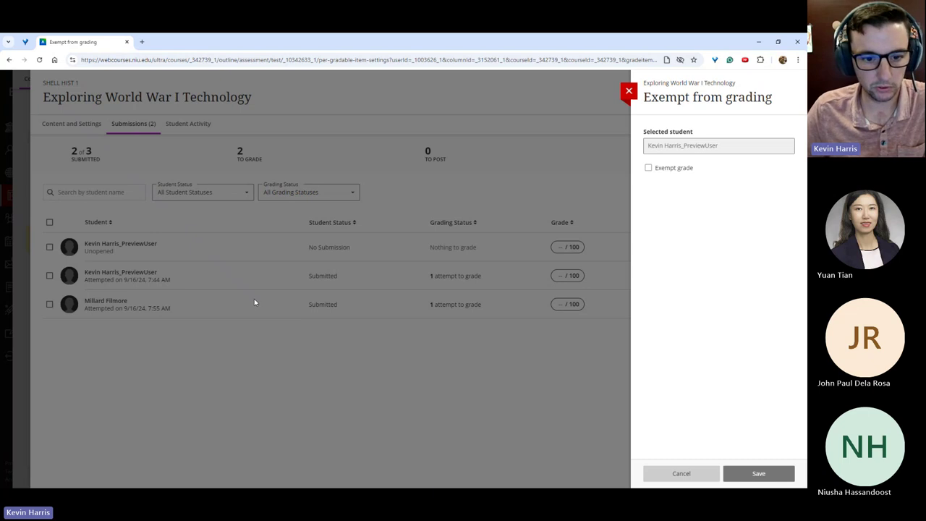
key("Escape")
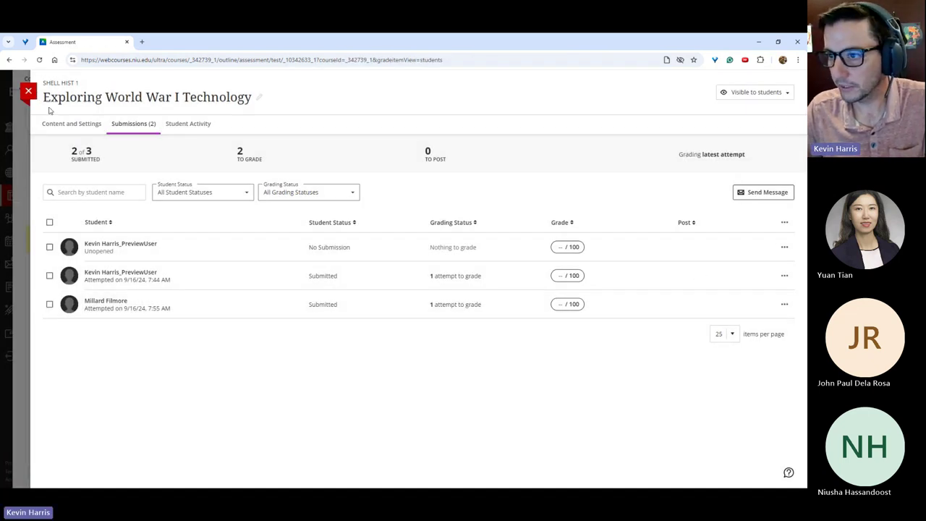
left_click(30, 91)
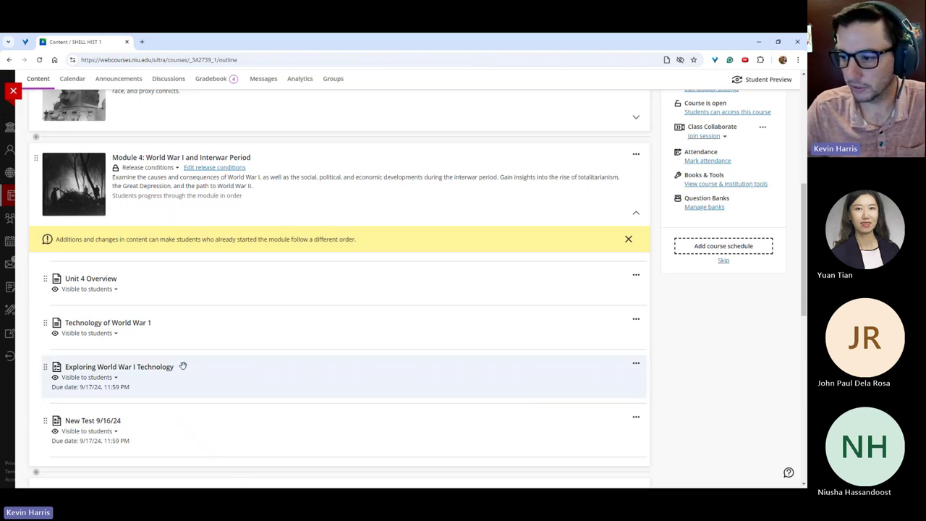
Reopen the Exploring World War I Technology submissions, view the available actions for the unsubmitted student, and return to the course content.
left_click(183, 366)
left_click(140, 123)
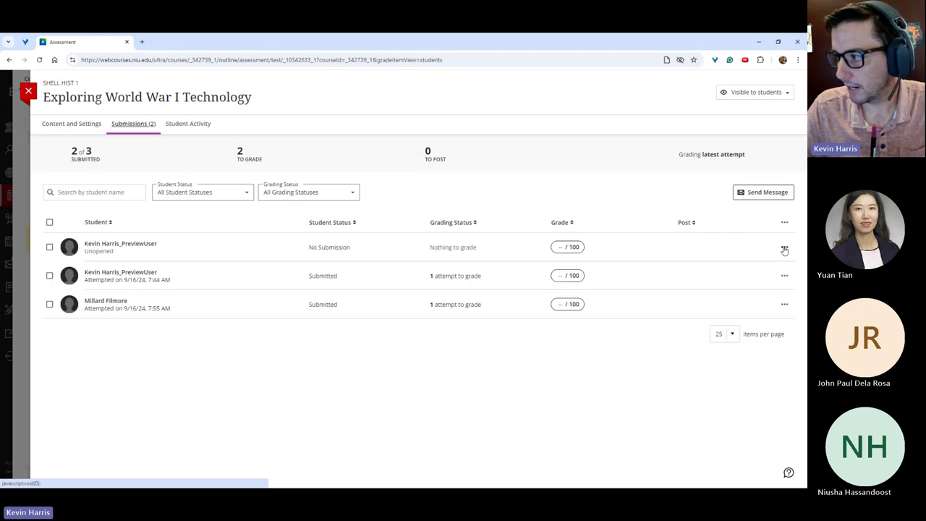
left_click(784, 247)
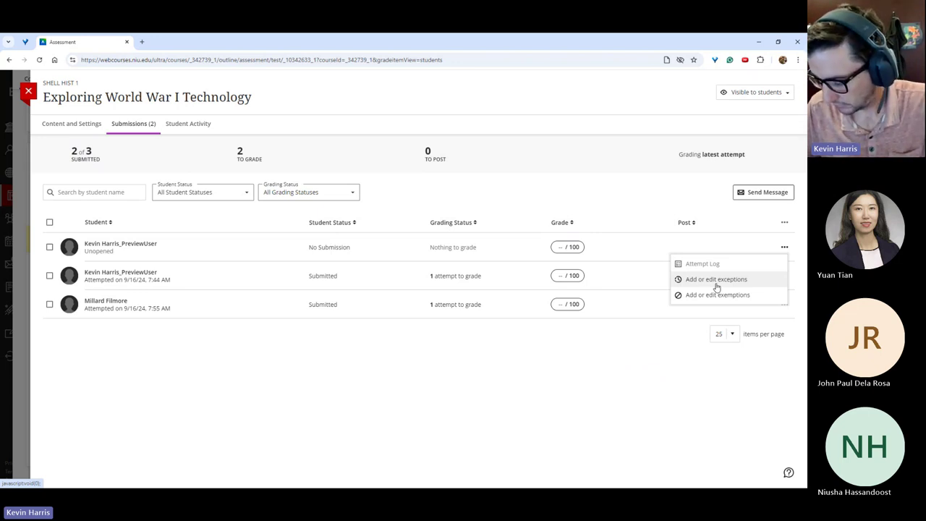
left_click(363, 411)
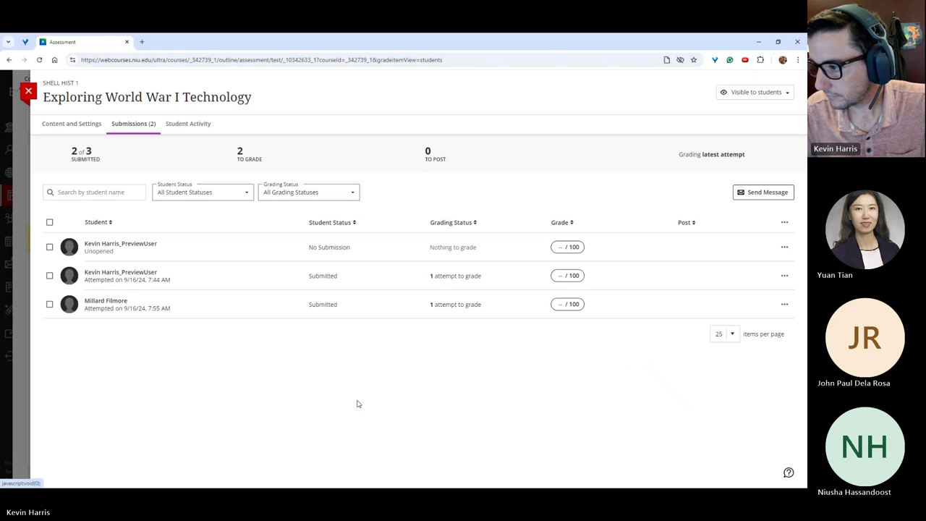
left_click(29, 90)
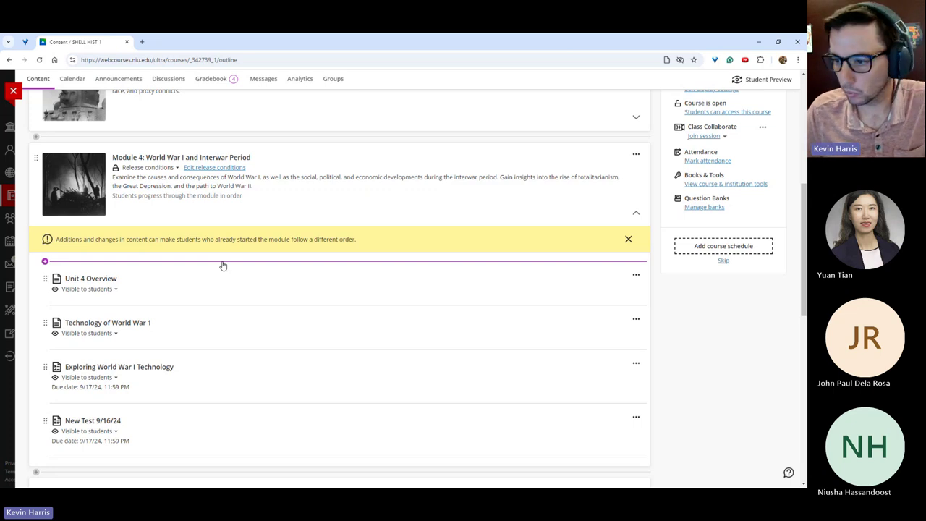
Open the first student's record from the gradebook's student list, review the grades and activity log, and close the record.
scroll(297, 233, "up", 3)
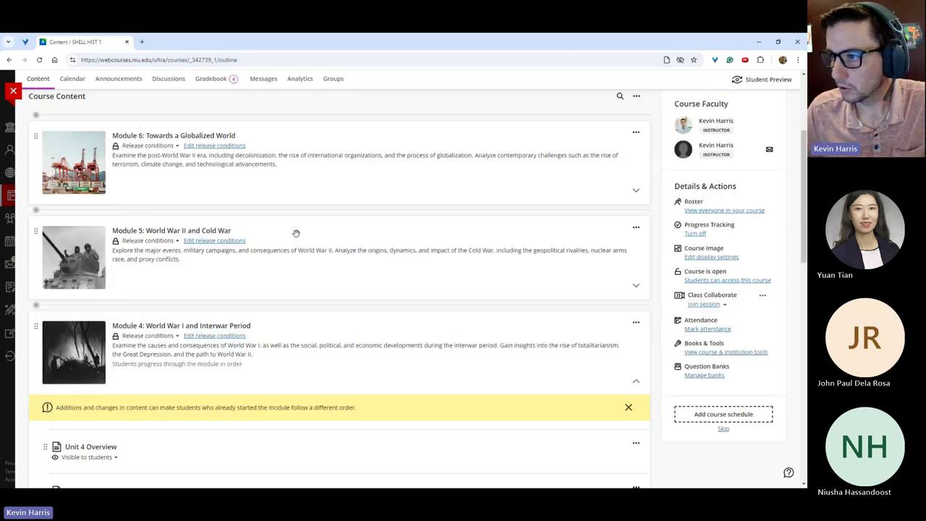
left_click(209, 81)
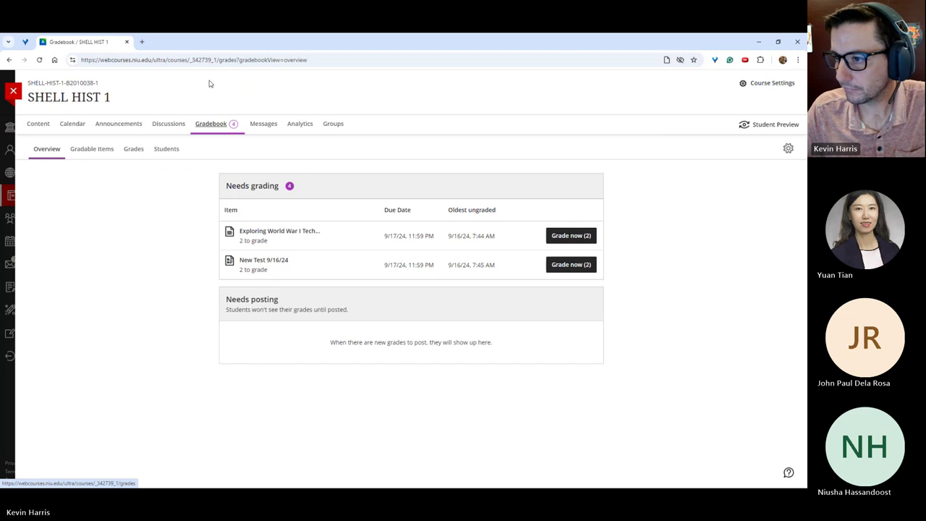
left_click(160, 156)
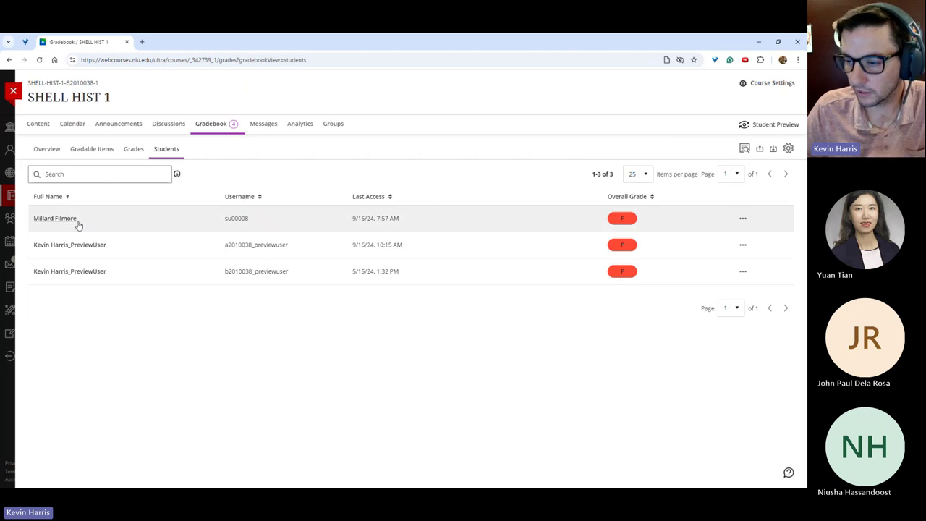
left_click(75, 221)
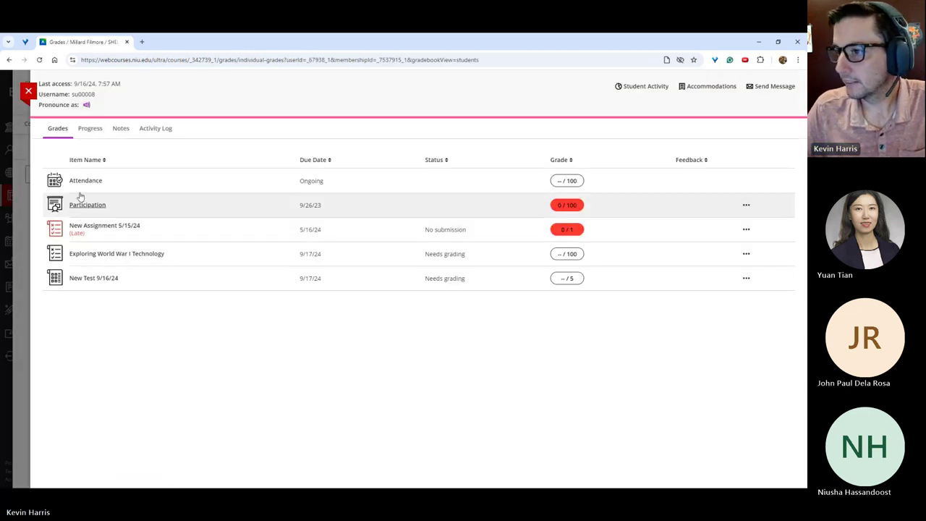
left_click(158, 130)
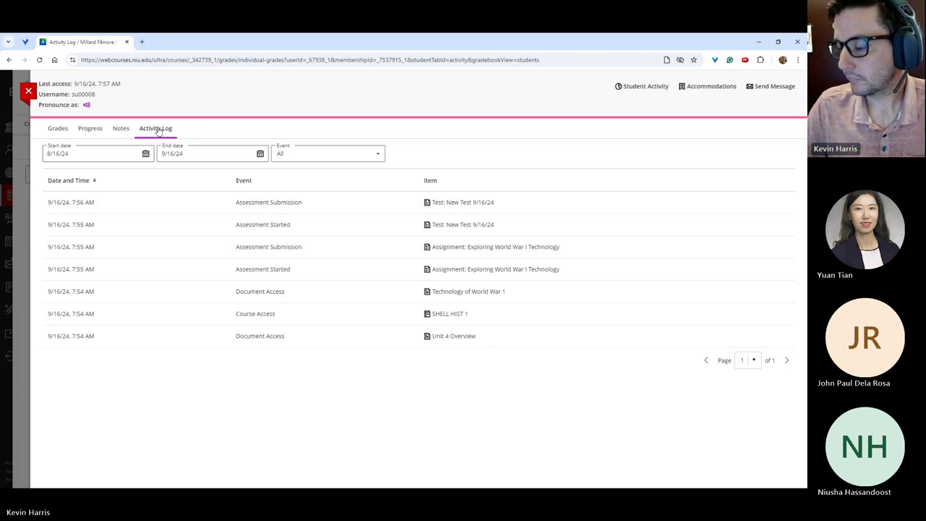
left_click(28, 91)
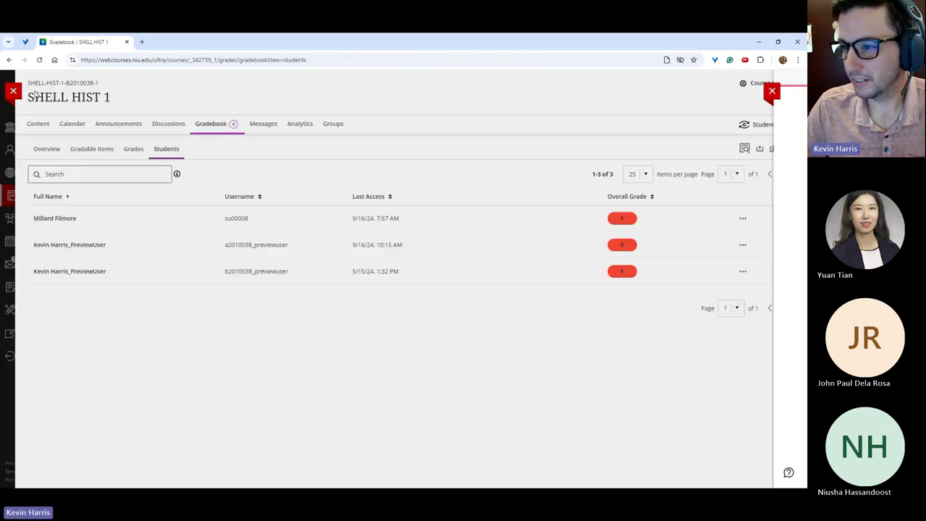
Reopen the first student's gradebook record and go through the grades, module progress and activity log.
left_click(211, 126)
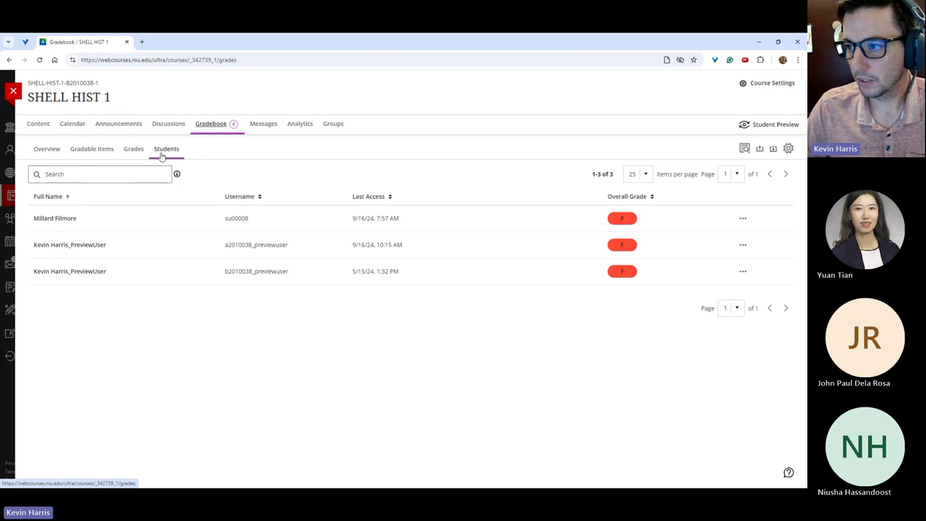
left_click(75, 218)
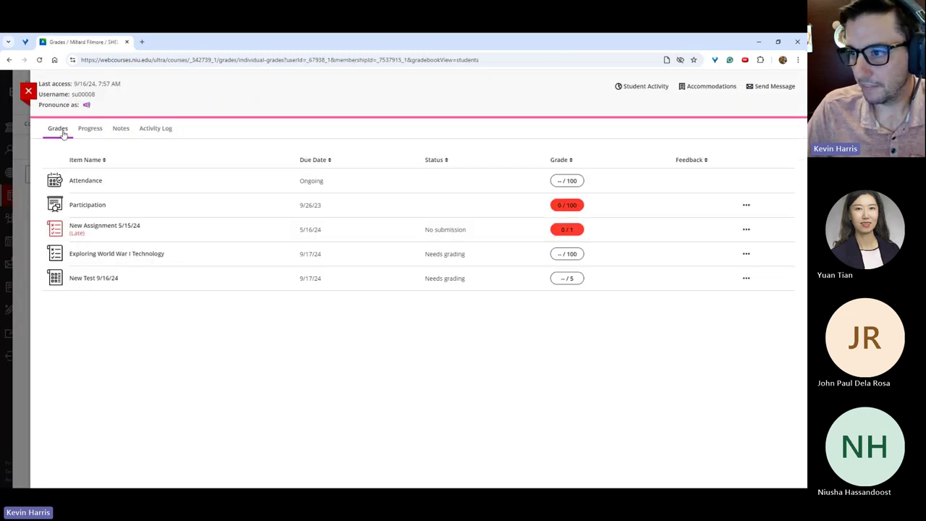
left_click(91, 130)
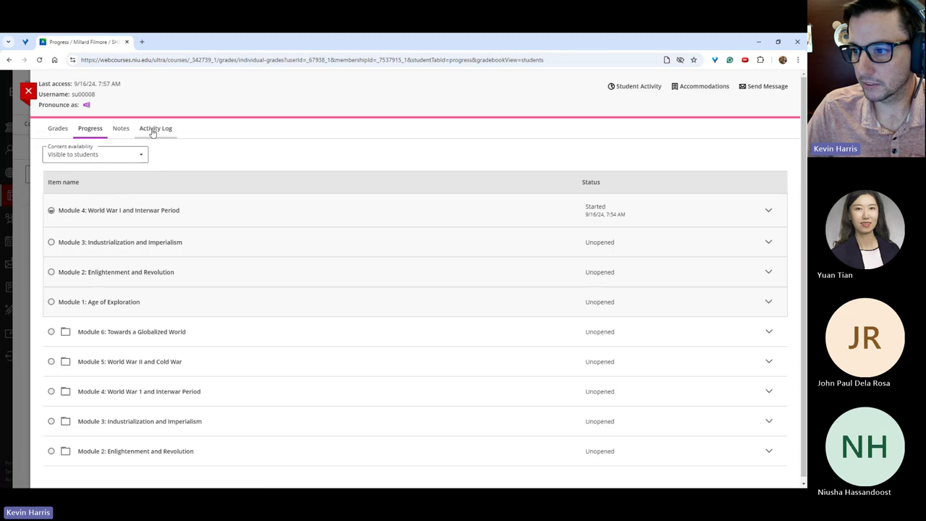
left_click(153, 131)
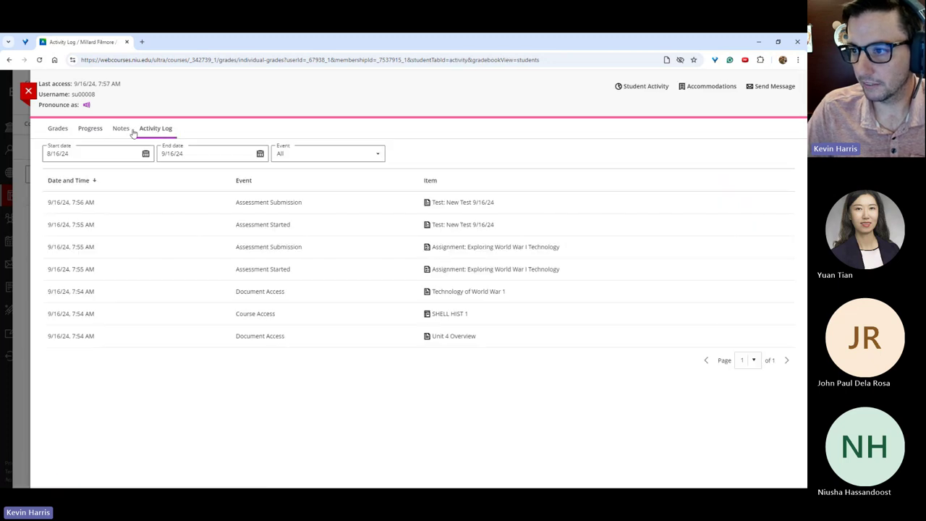
Review the student's progress within Module 4: World War I and Interwar Period, and close the student record.
left_click(105, 134)
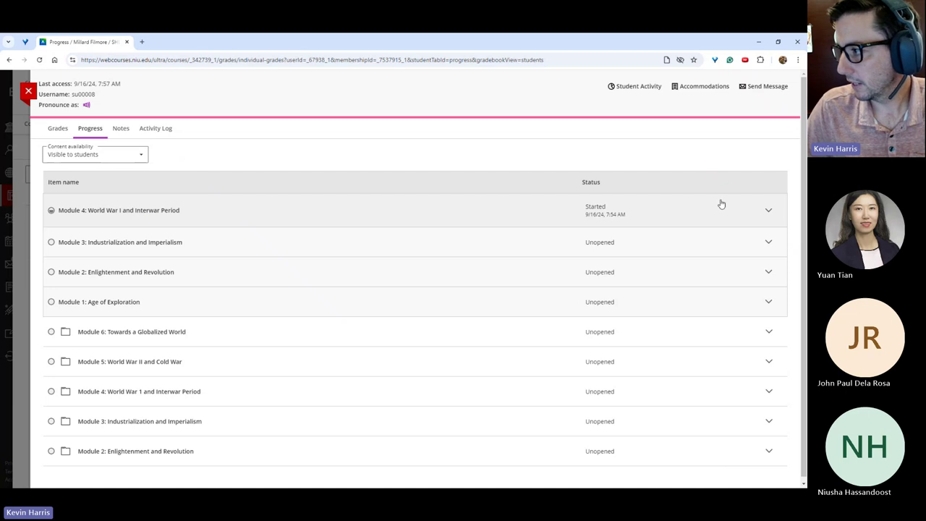
left_click(763, 210)
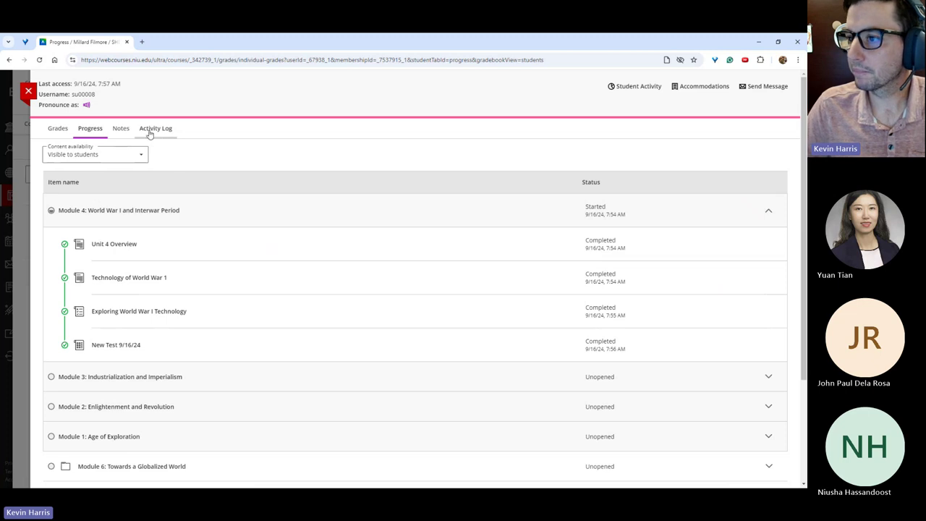
left_click(28, 91)
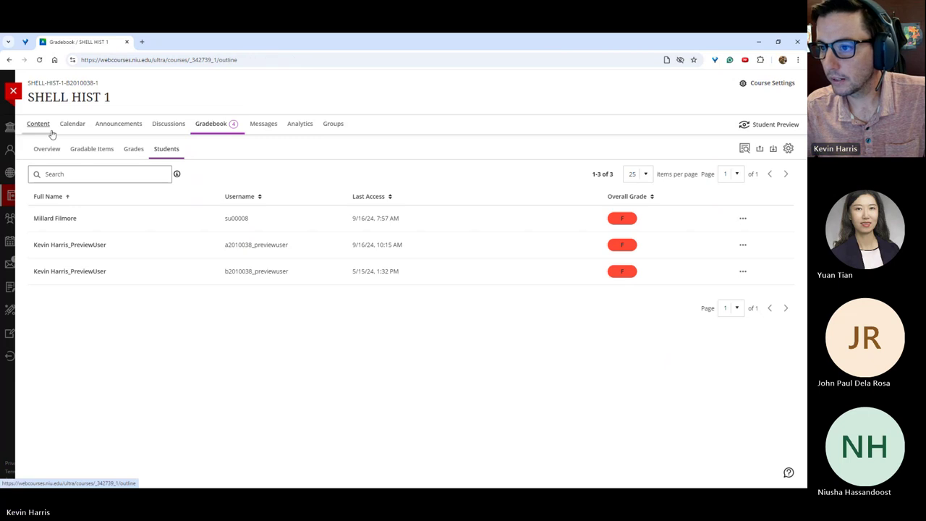
Review the student progress for the Technology of World War 1 document in the course content's Module 4, and close it.
left_click(42, 125)
scroll(337, 386, "down", 3)
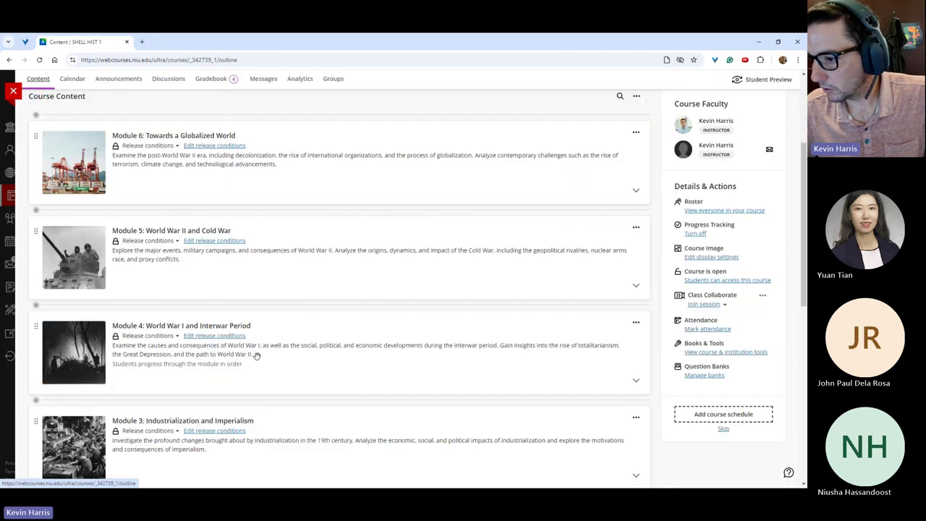
left_click(297, 355)
scroll(417, 341, "down", 1)
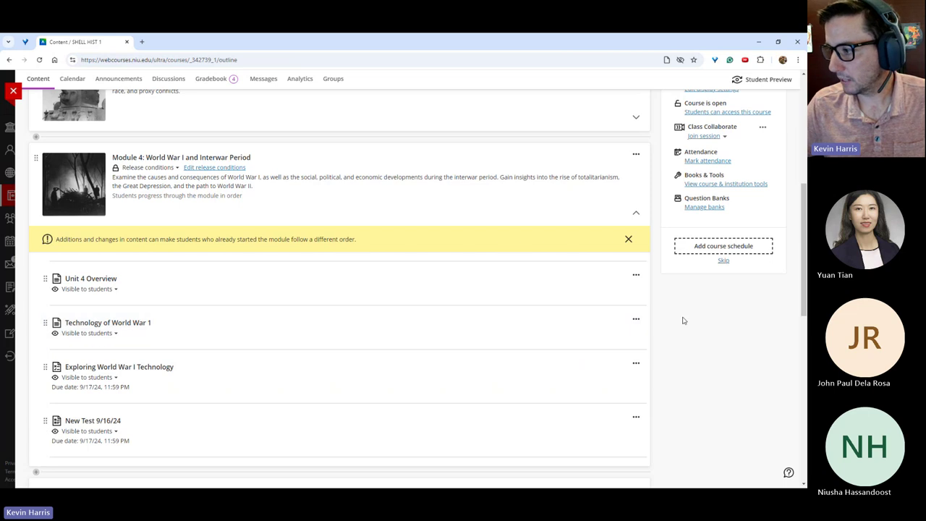
left_click(636, 319)
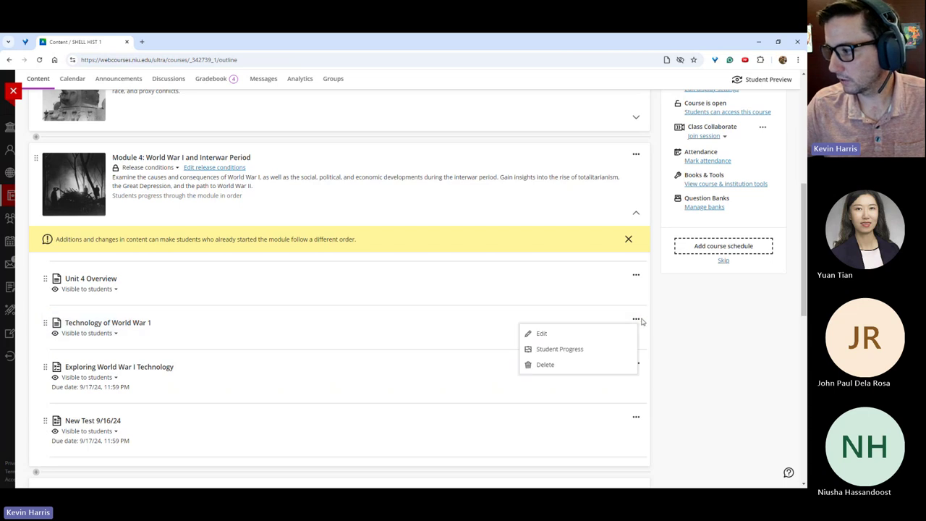
left_click(574, 359)
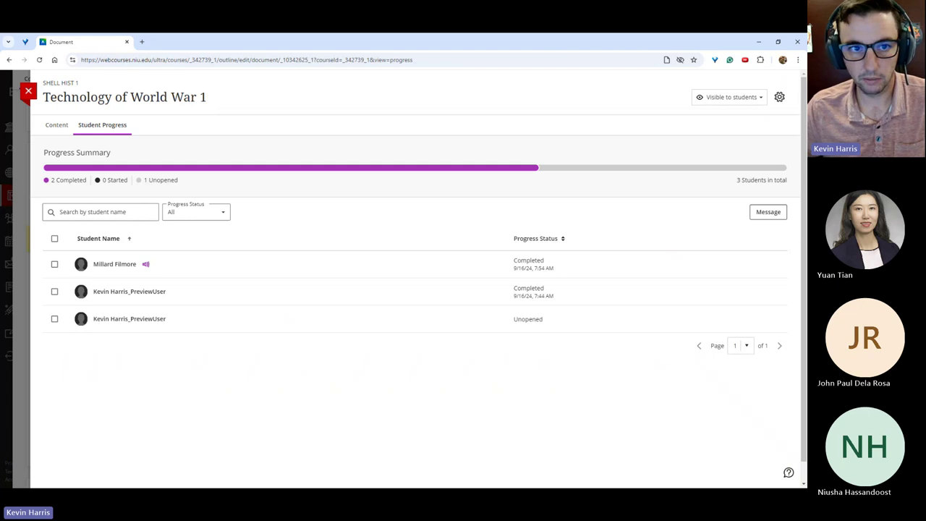
left_click(28, 90)
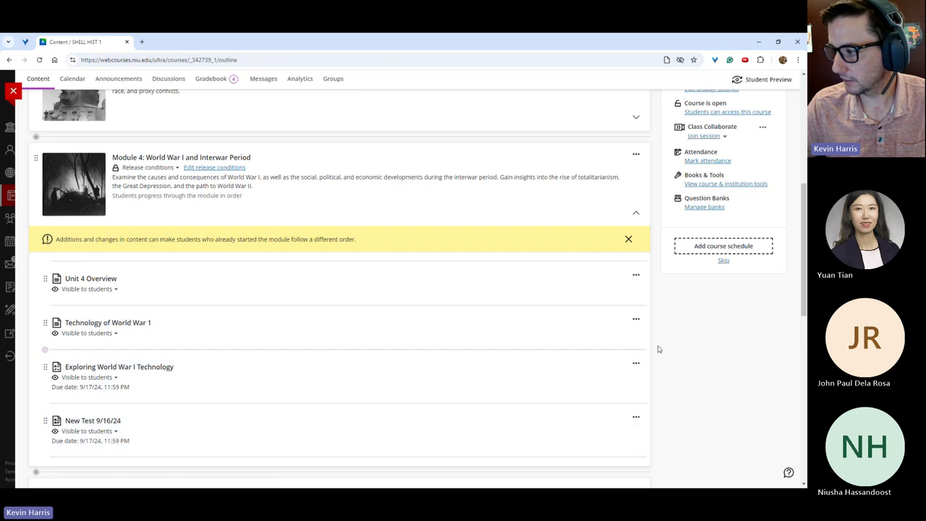
Review the student activity overview and details for the Exploring World War I Technology assignment, and return to the course content.
left_click(636, 363)
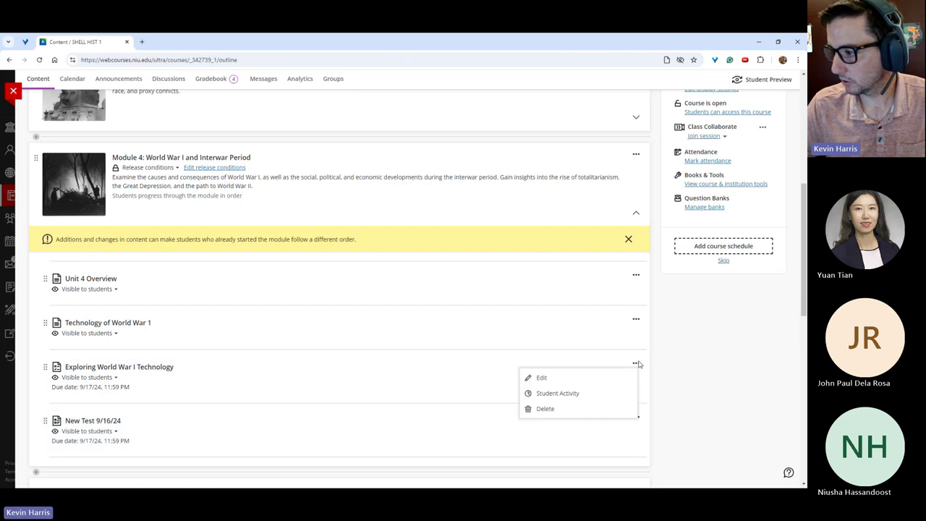
left_click(574, 395)
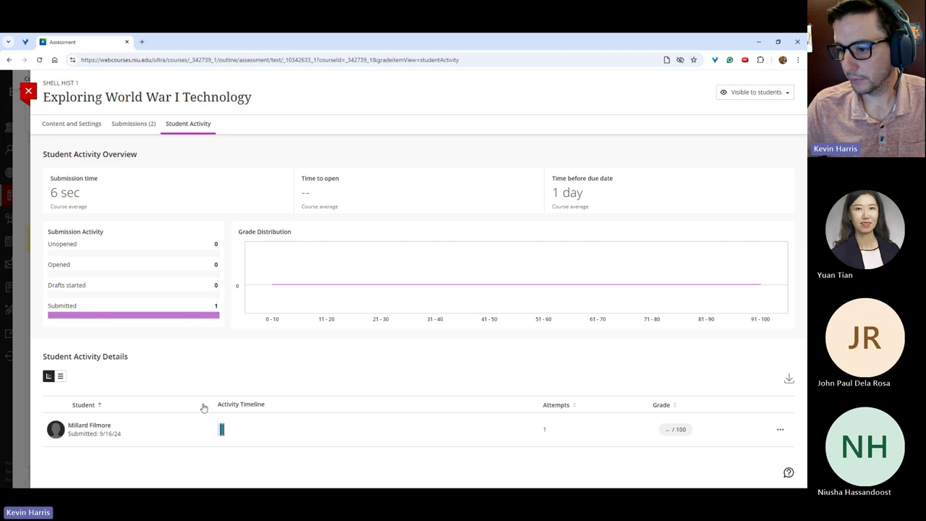
mouse_move(221, 430)
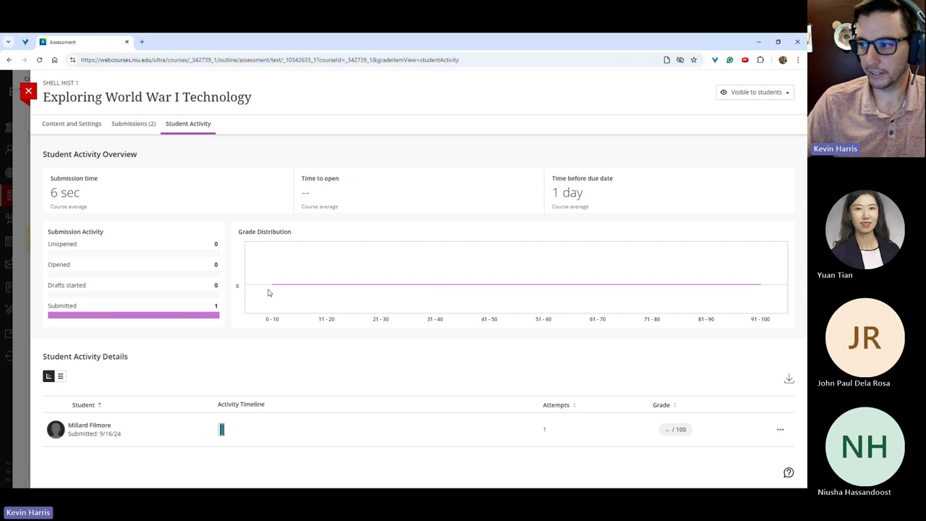
mouse_move(301, 272)
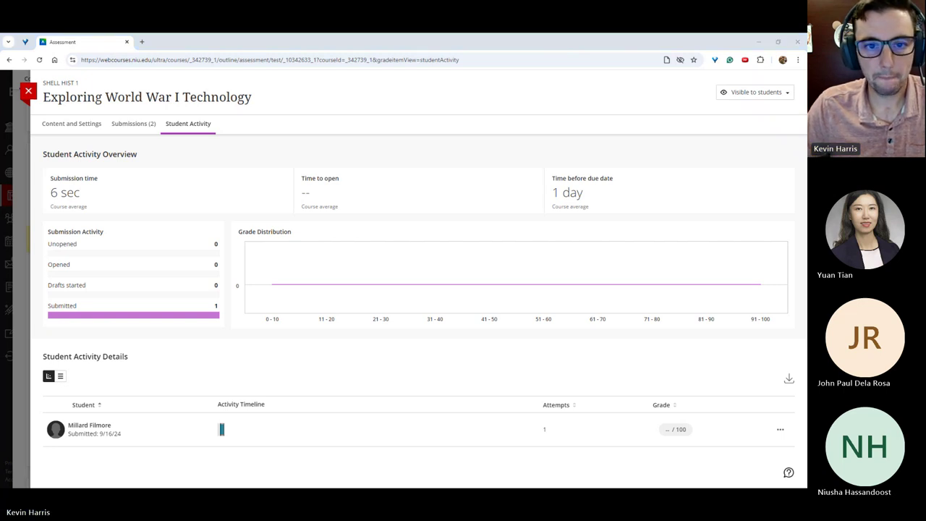
left_click(28, 90)
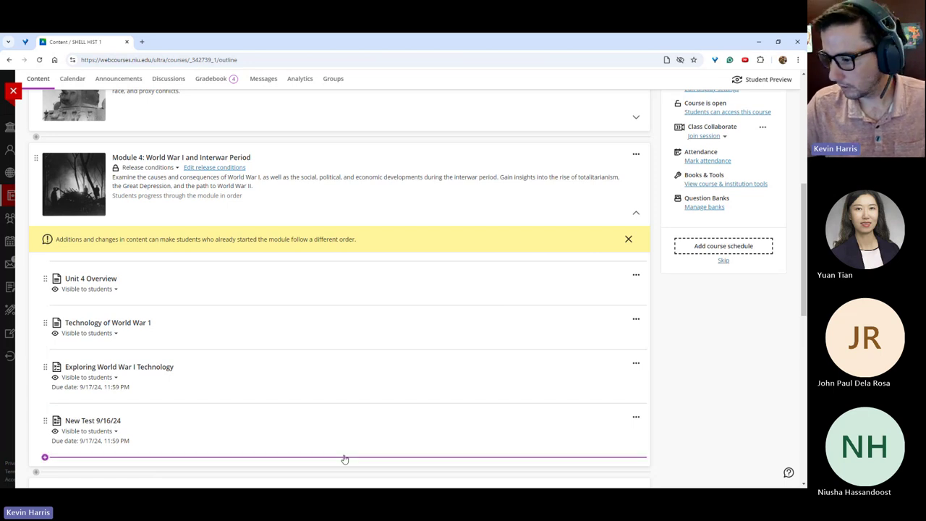
Start a new test at the end of Module 4, view the available question types, and close it without adding anything.
left_click(55, 457)
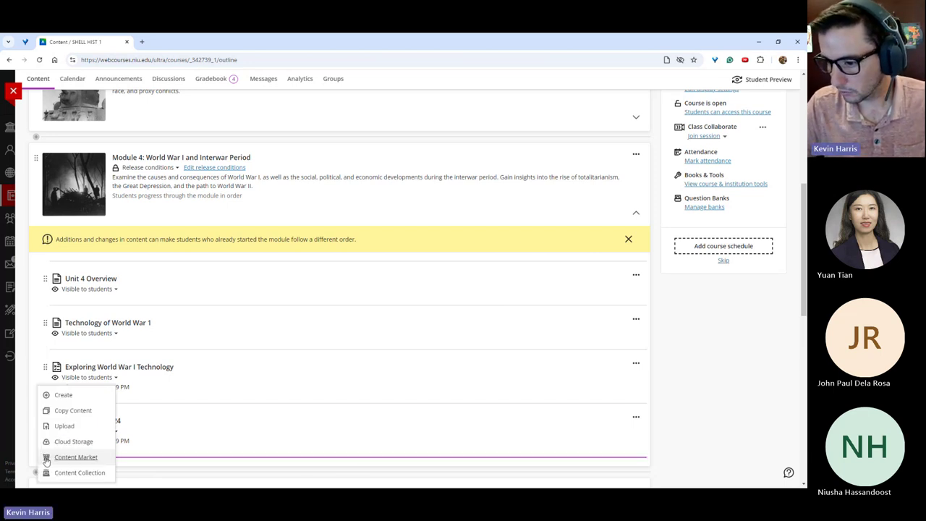
left_click(63, 395)
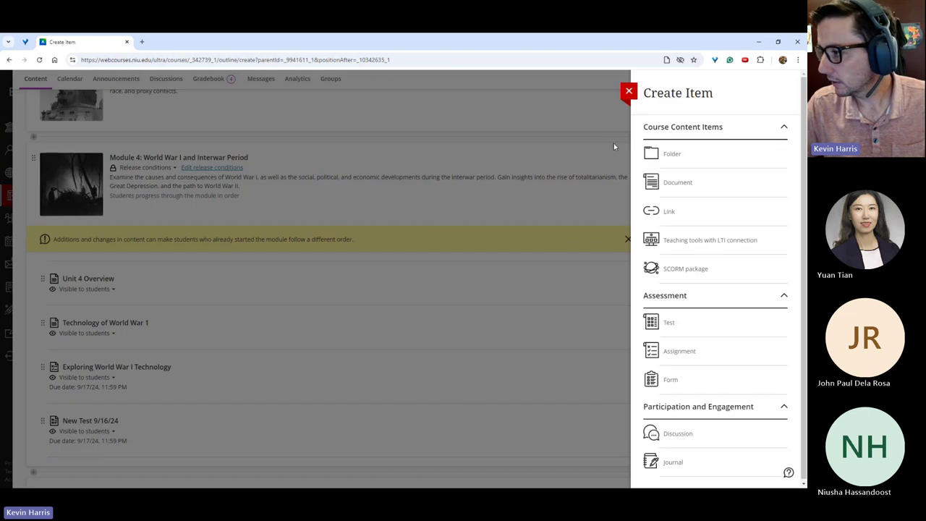
left_click(669, 323)
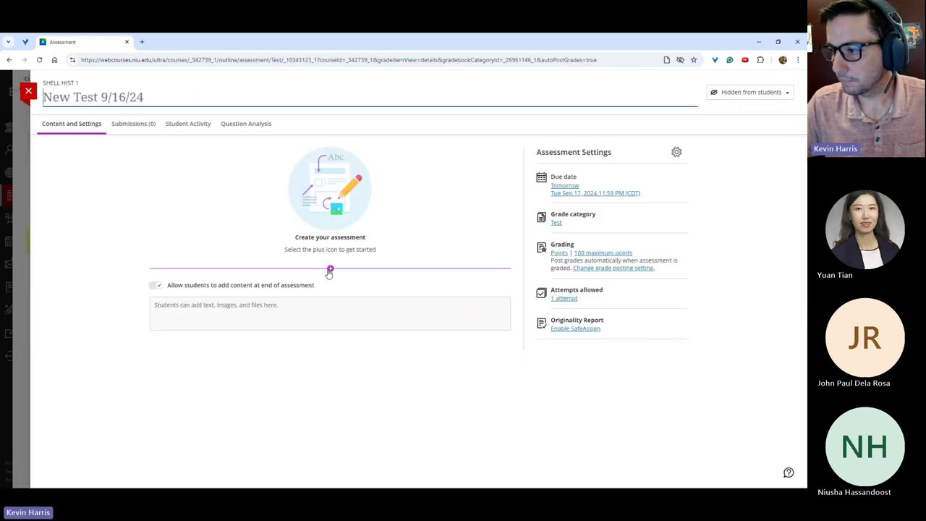
left_click(330, 270)
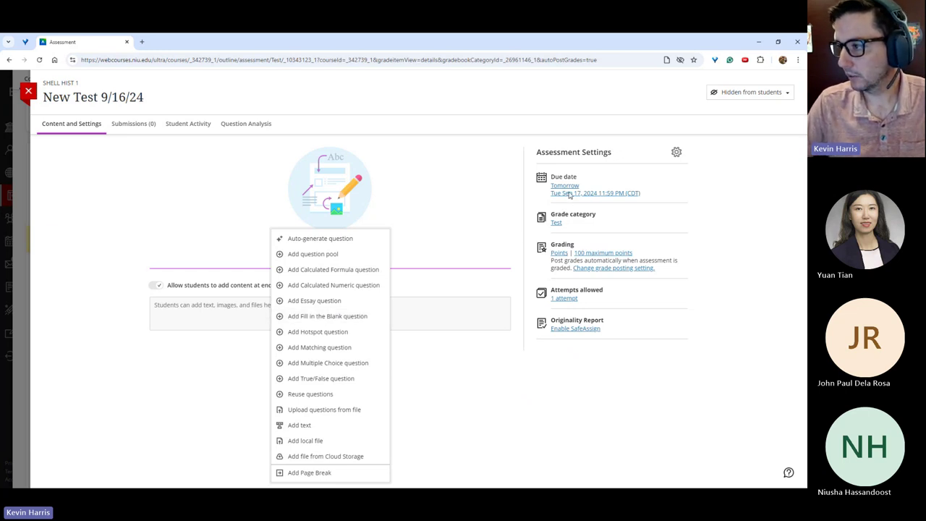
left_click(445, 229)
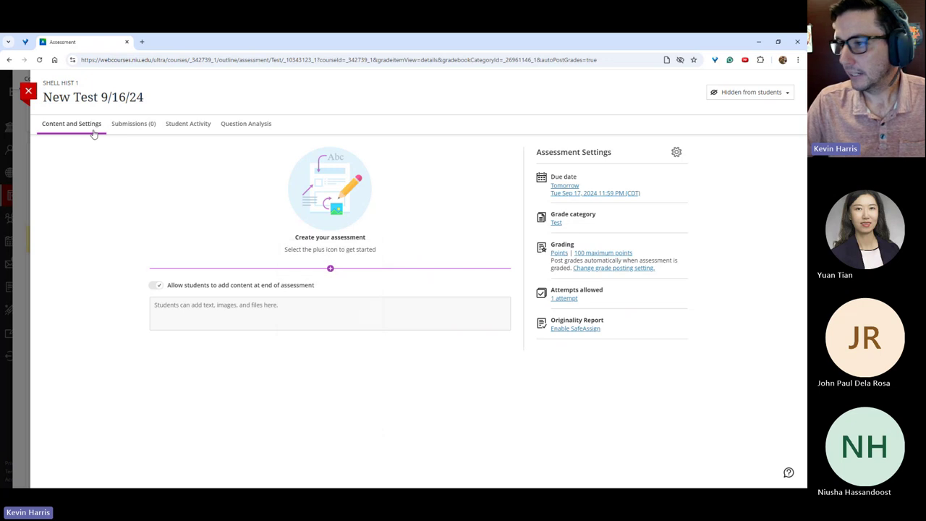
left_click(27, 94)
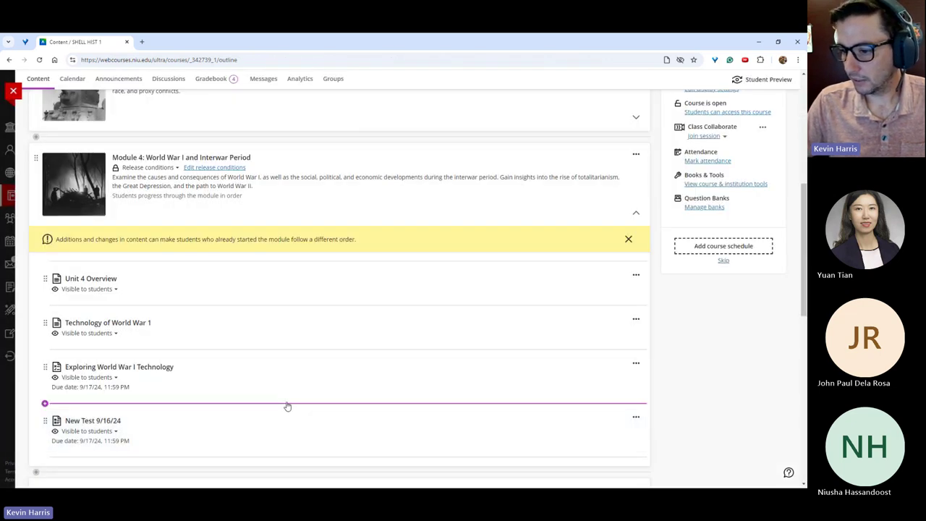
Start a new assignment at the end of Module 4, view the instruction editor's insert and attachment options, and close it without adding content.
scroll(285, 400, "down", 2)
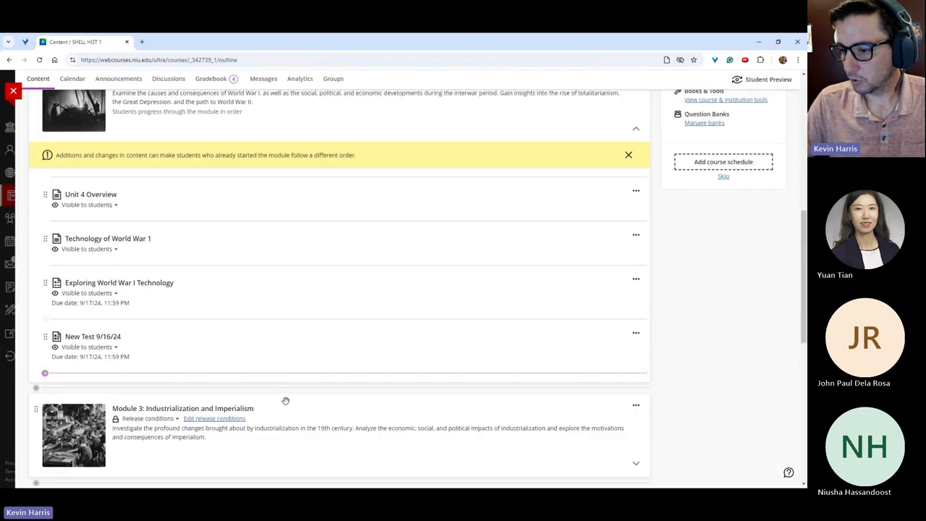
left_click(45, 373)
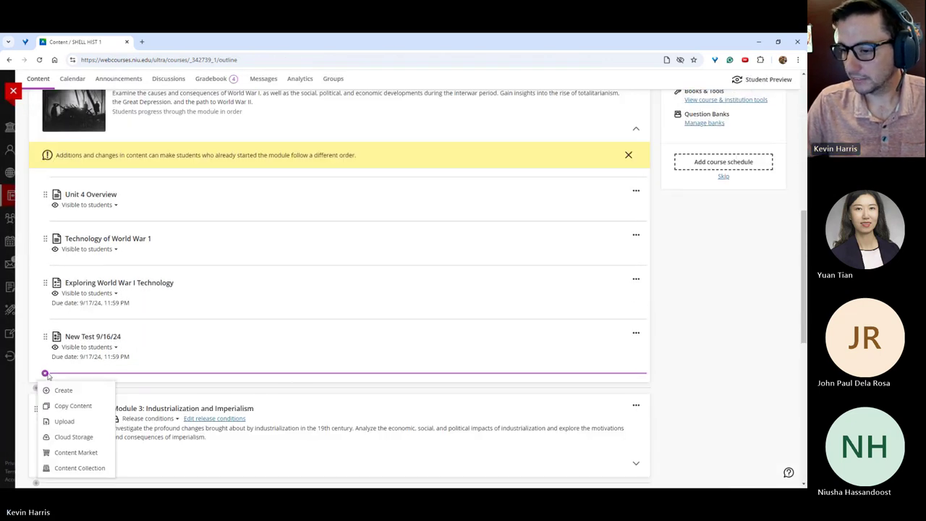
left_click(78, 393)
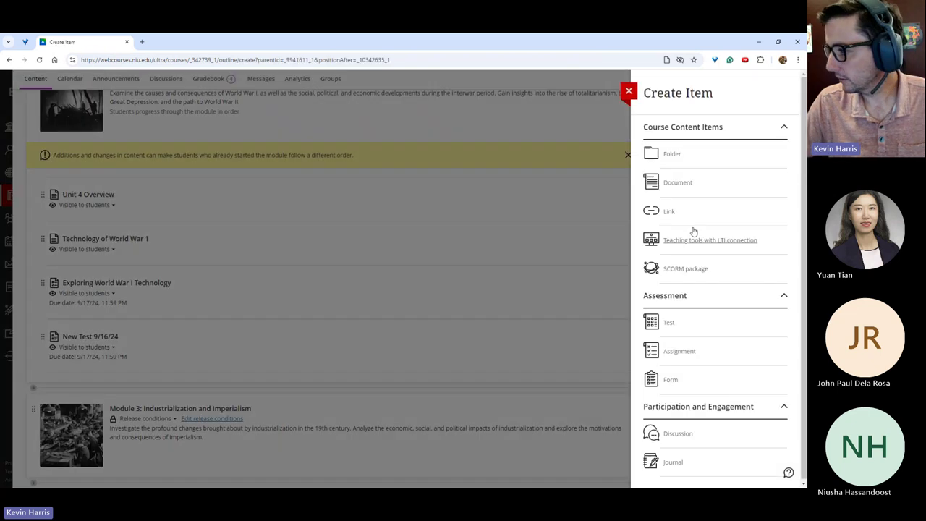
left_click(703, 355)
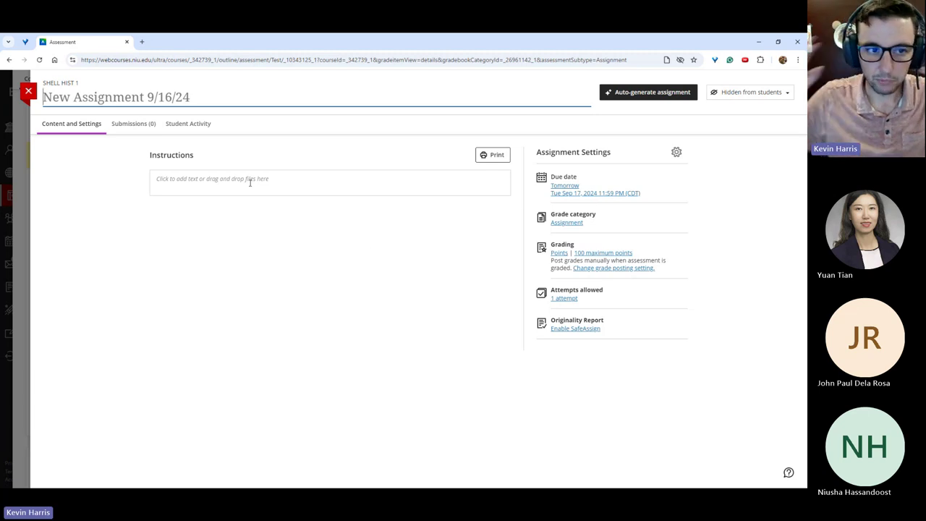
left_click(255, 187)
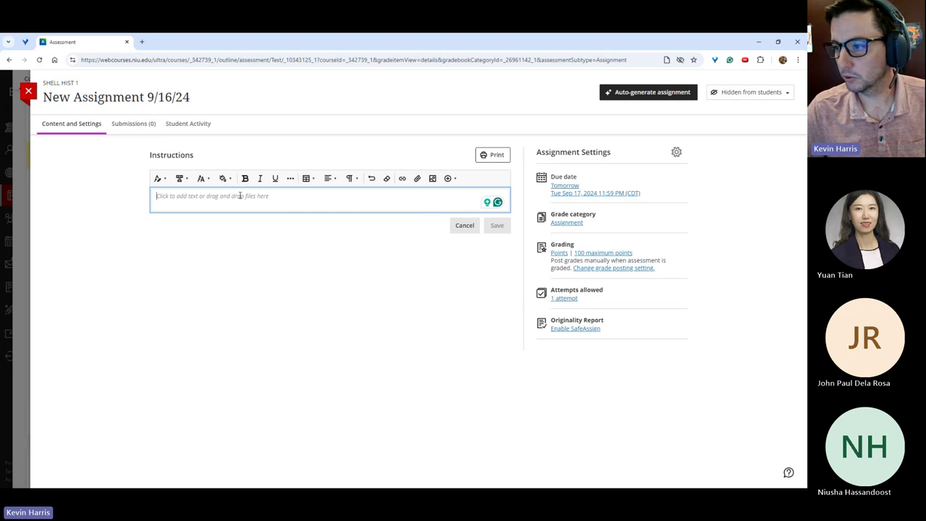
left_click(448, 178)
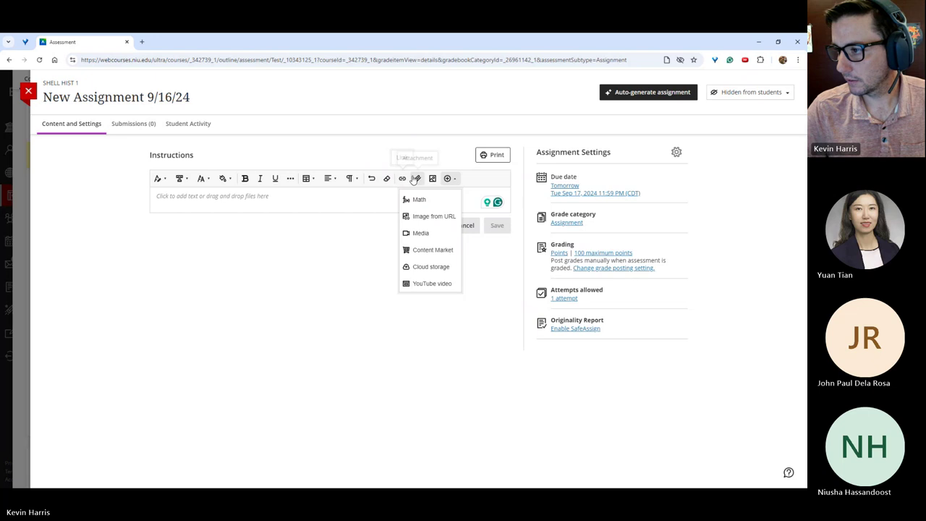
left_click(415, 178)
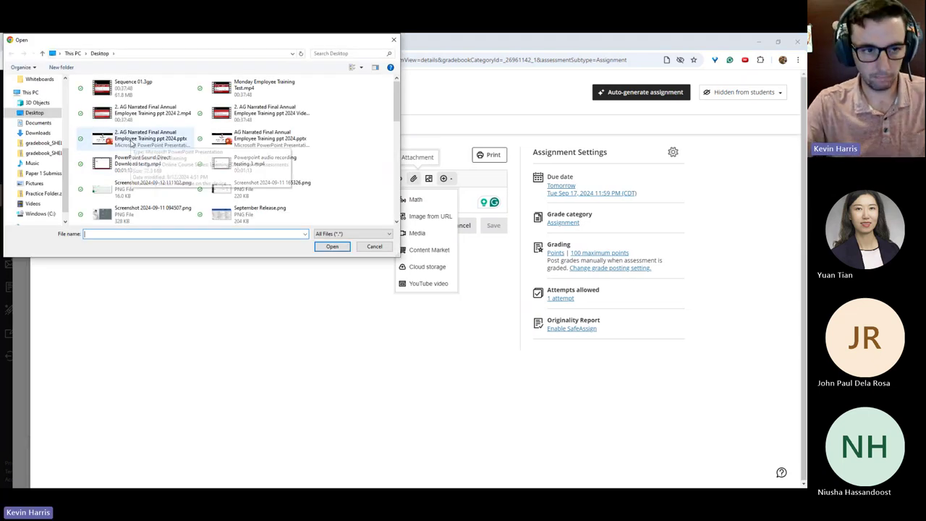
left_click(369, 246)
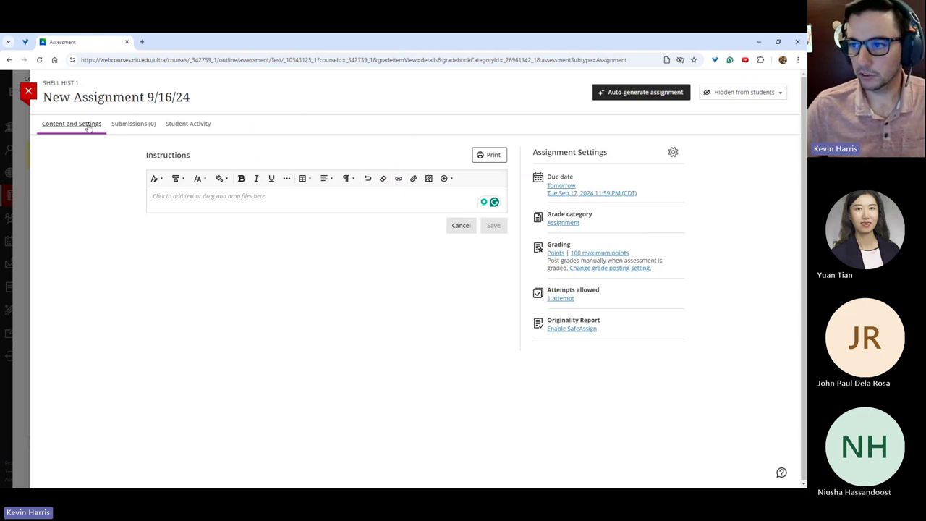
left_click(28, 91)
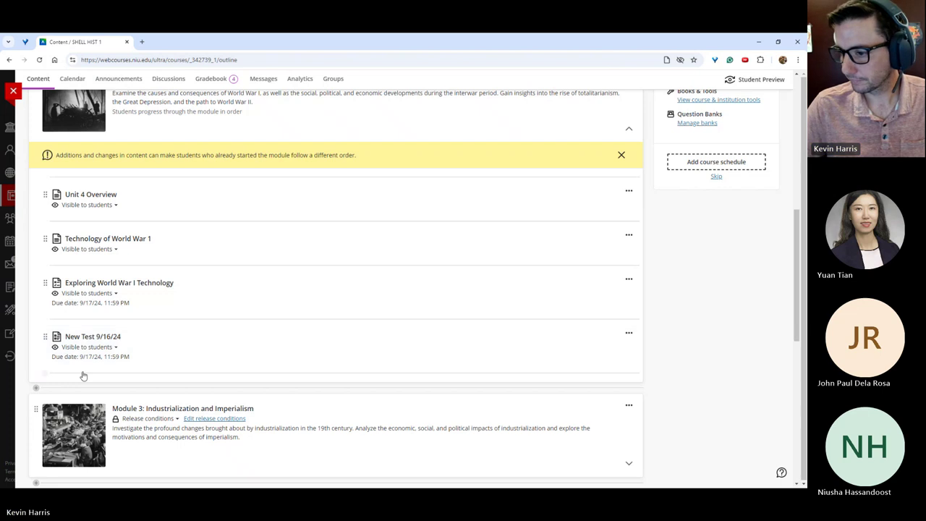
Create a new test at the end of Module 4 with its grade category set to Homework, and return to the course content.
left_click(46, 373)
left_click(63, 390)
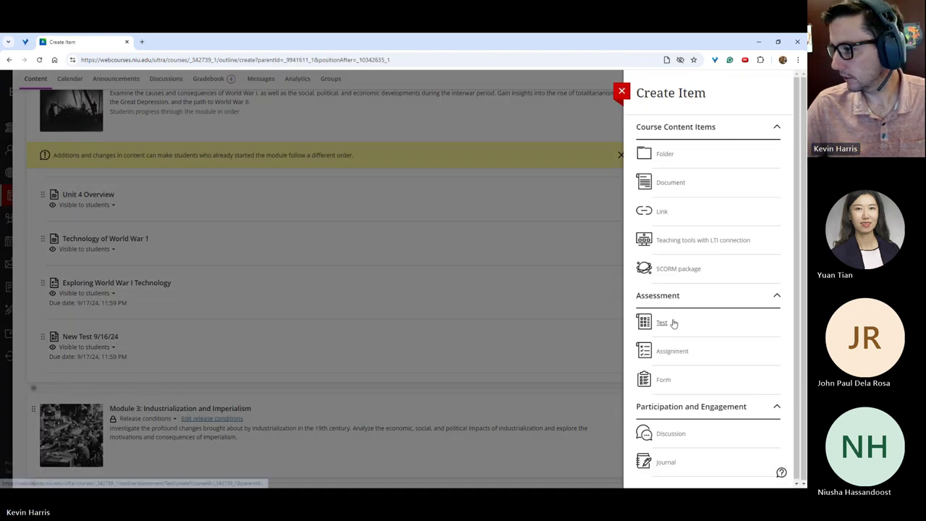
left_click(672, 323)
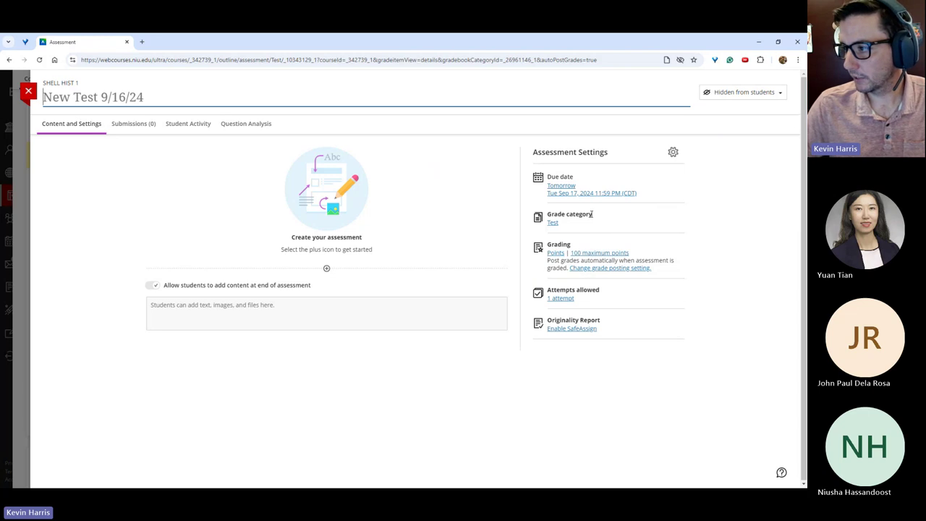
left_click(554, 225)
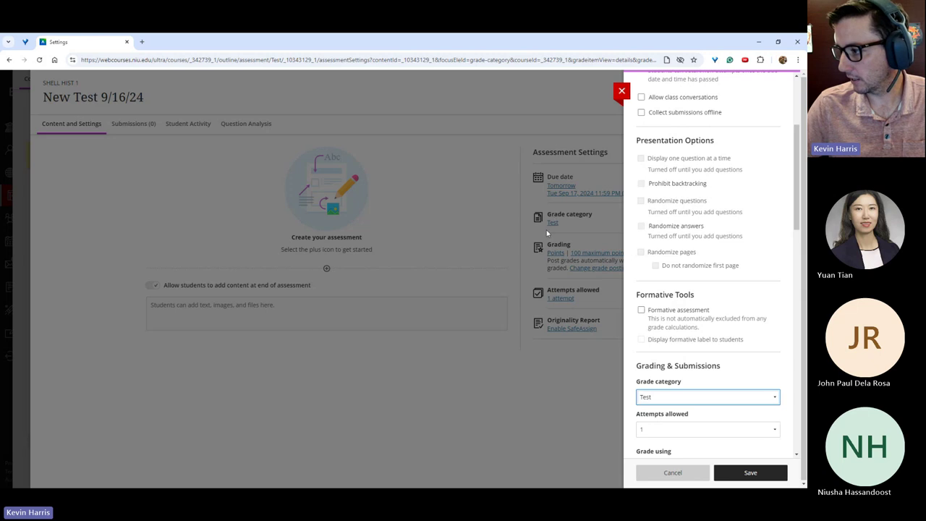
scroll(710, 295, "down", 1)
left_click(758, 355)
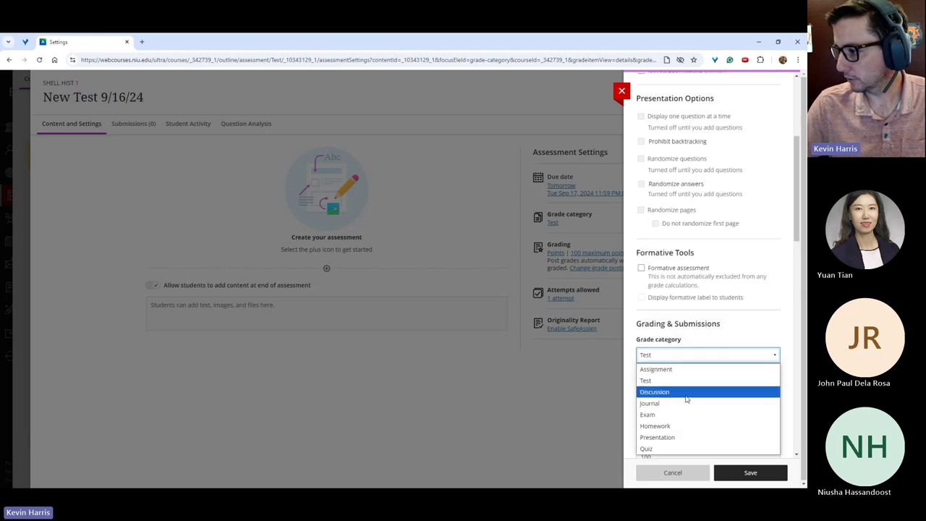
left_click(665, 428)
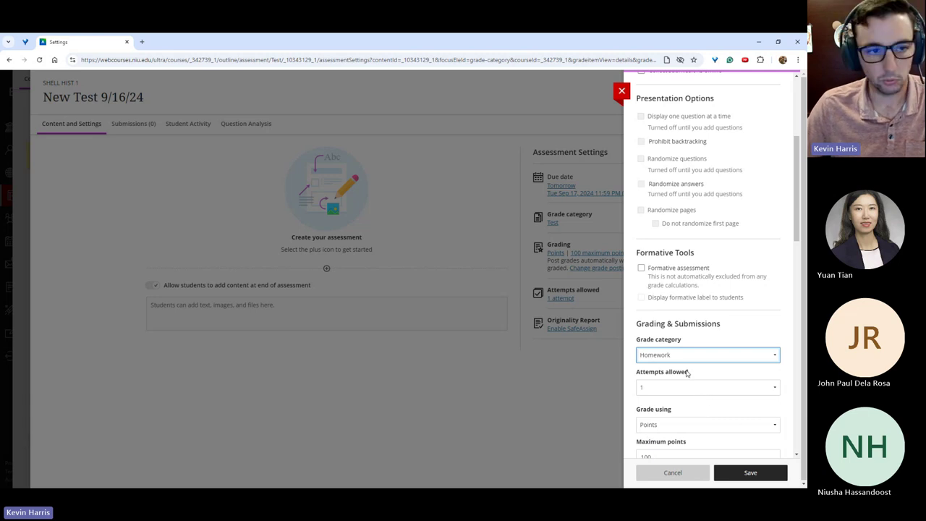
left_click(750, 474)
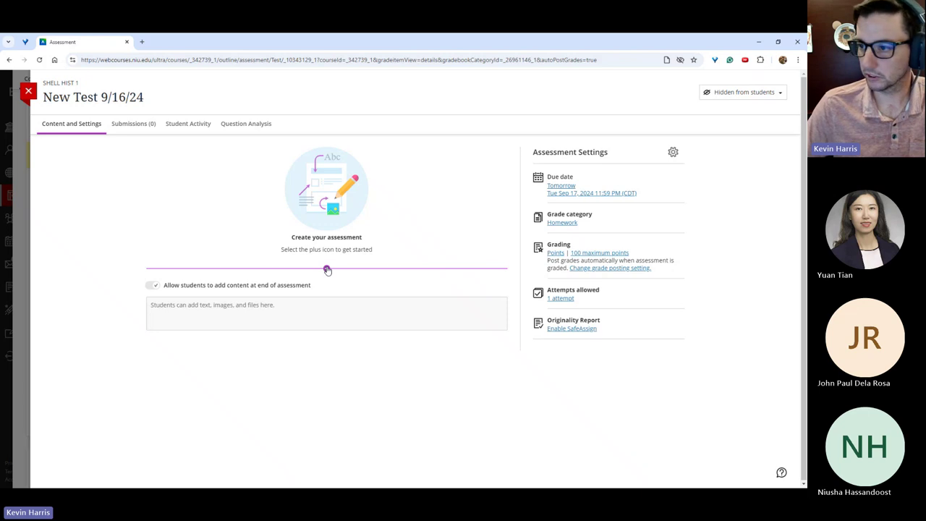
left_click(27, 92)
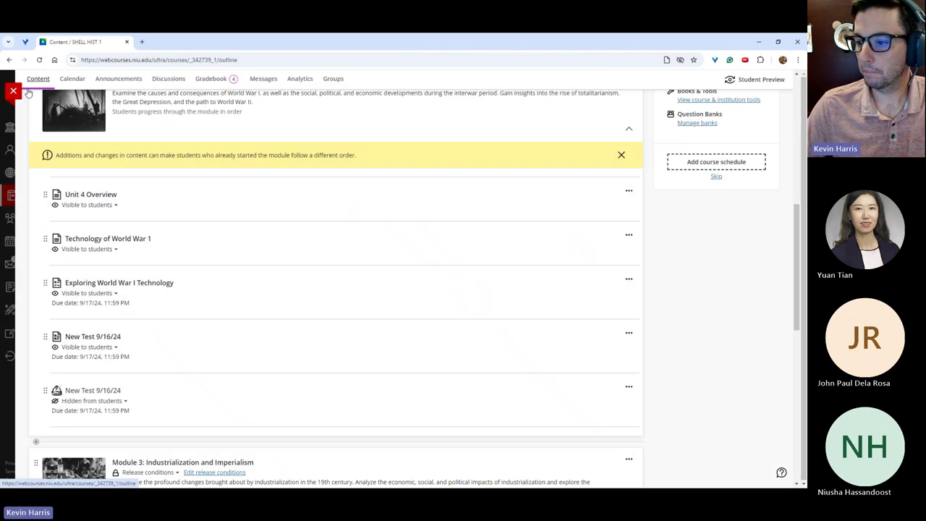
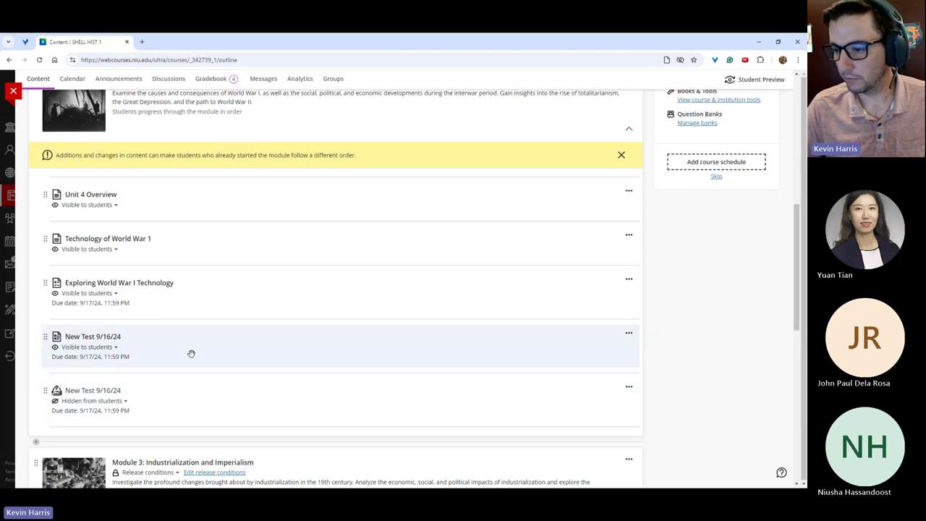
Open the existing student-visible New Test 9/16/24 in Module 4.
left_click(193, 352)
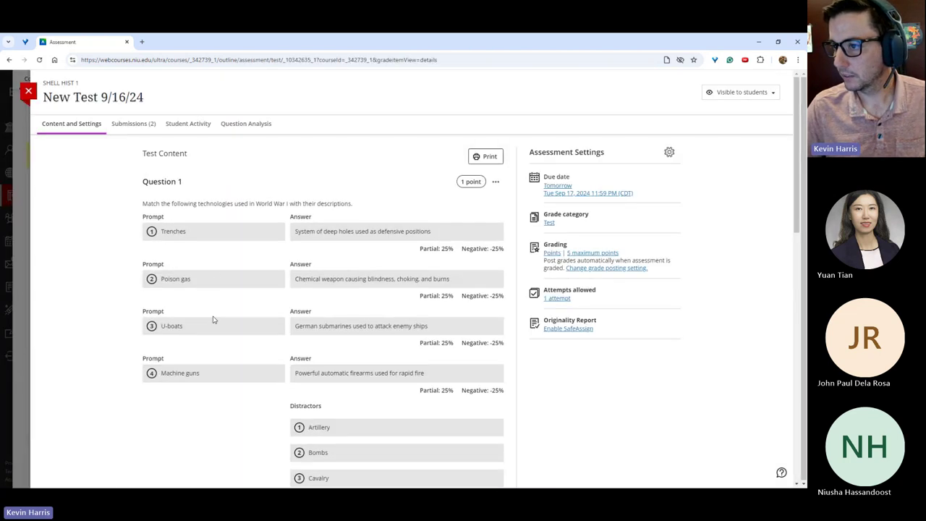
Review the preview user's attempt log for New Test 9/16/24, checking the saved events and the submission time.
left_click(134, 125)
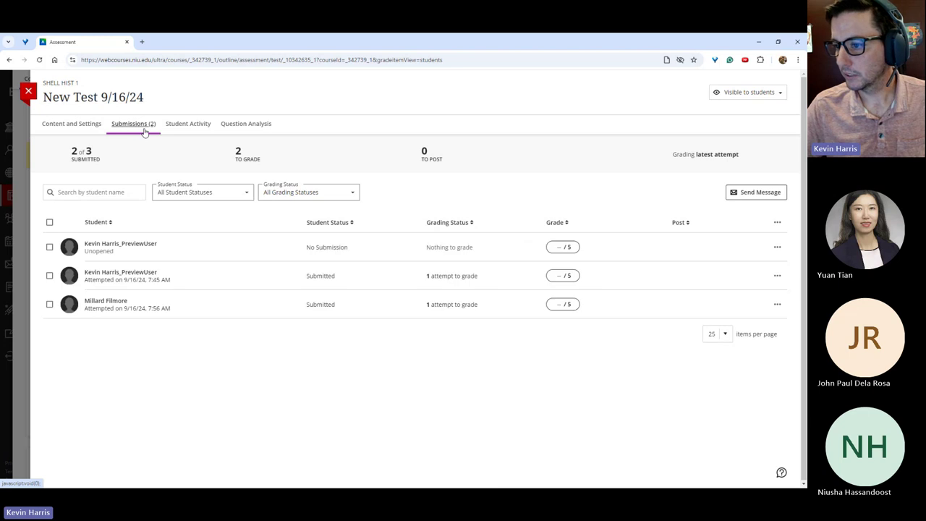
left_click(776, 275)
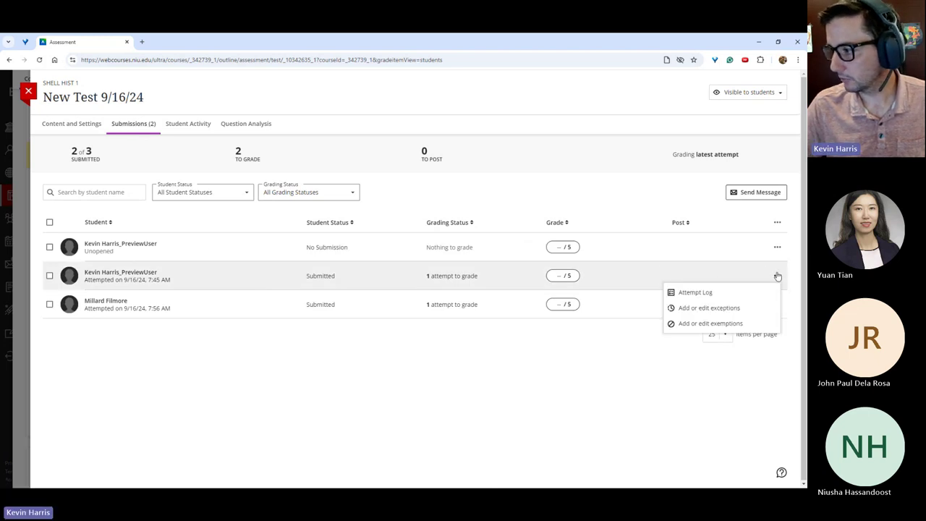
left_click(713, 296)
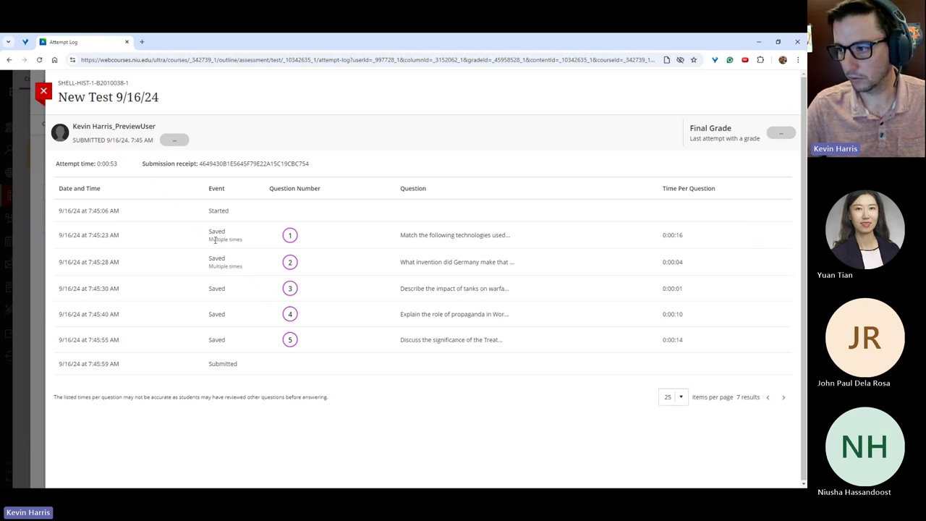
left_click_drag(215, 240, 244, 243)
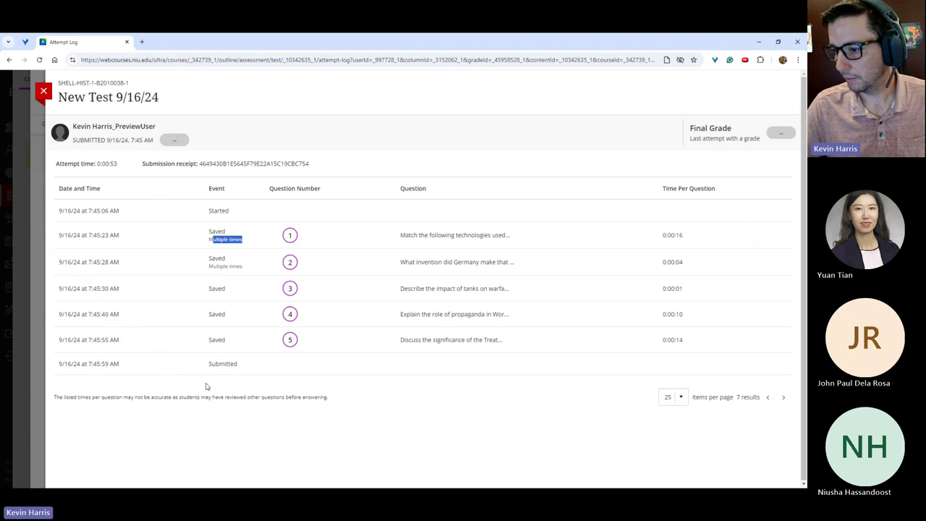
left_click_drag(62, 363, 140, 367)
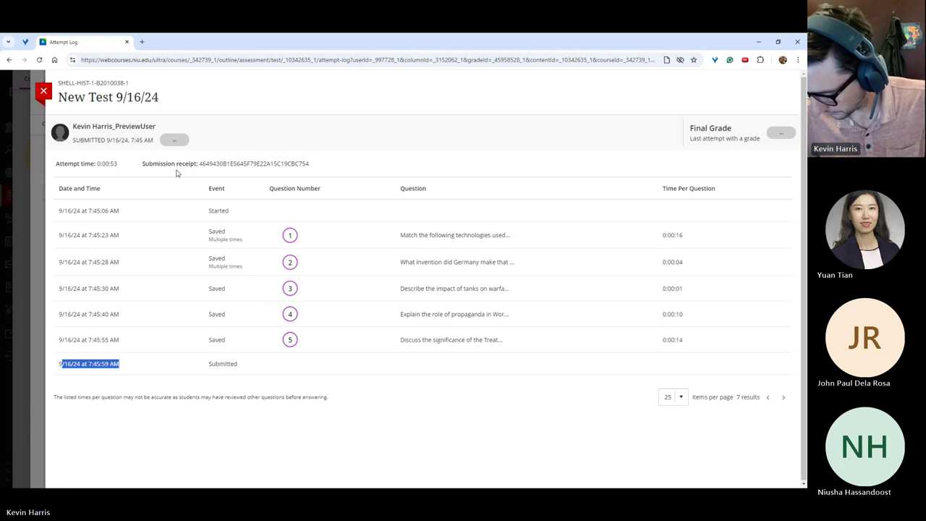
left_click(44, 92)
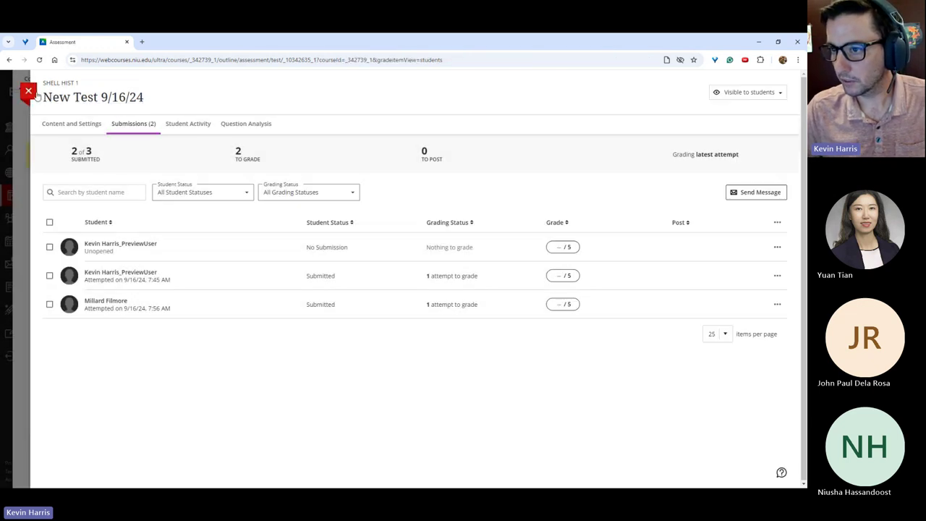
Close New Test 9/16/24 and start a student preview of the SHELL HIST 1 course.
left_click(28, 91)
scroll(469, 205, "up", 10)
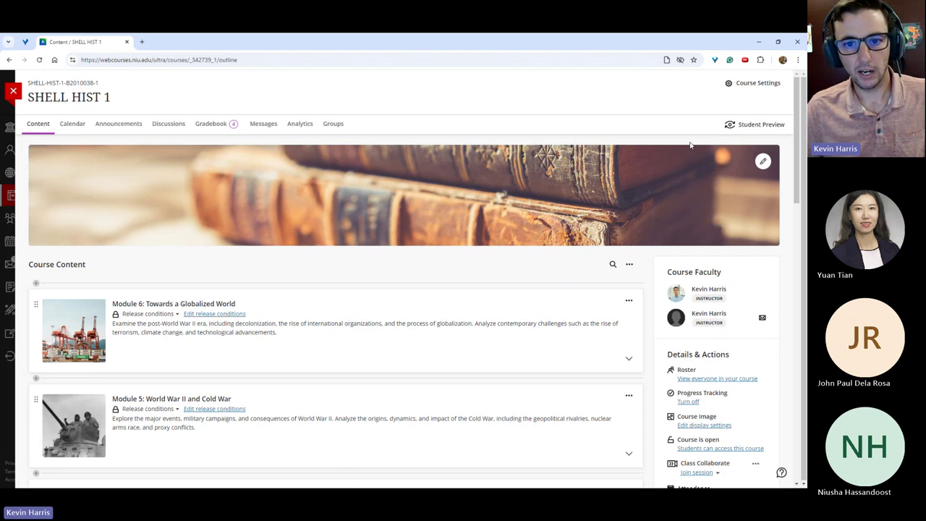
left_click(761, 124)
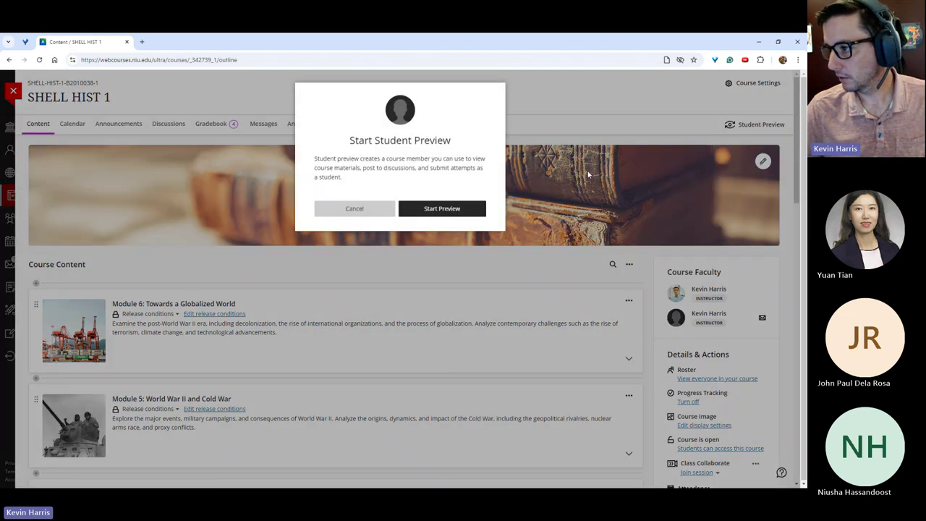
left_click(473, 209)
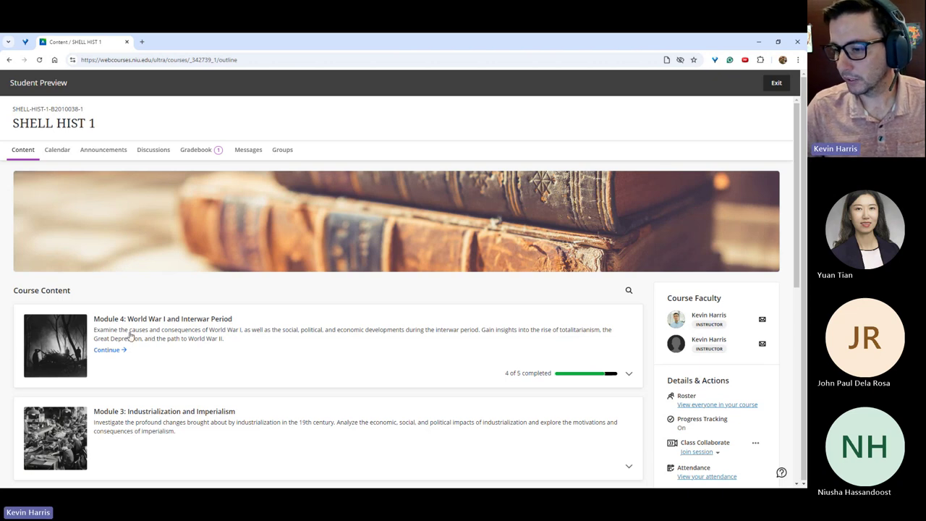
Expand Module 4 and page through its items from Unit 4 Overview to Exploring World War I Technology as a student.
left_click(130, 336)
scroll(133, 334, "down", 2)
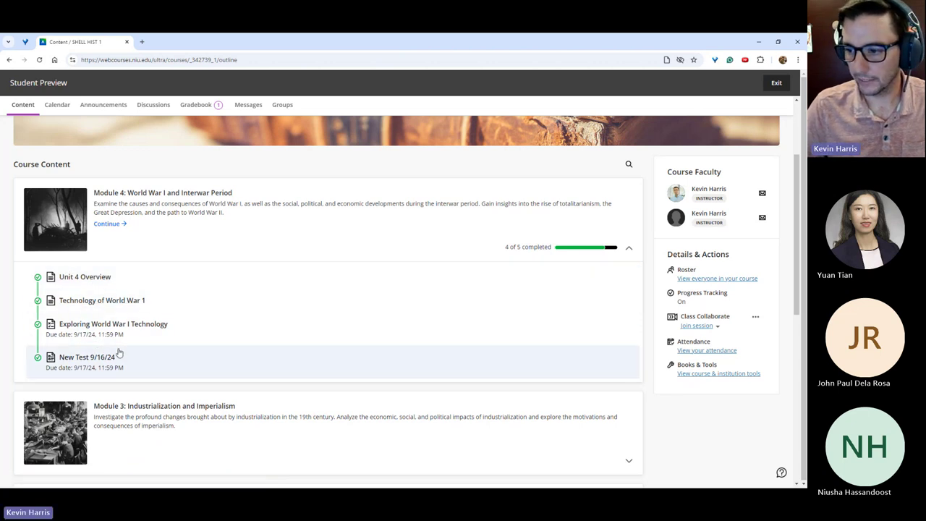
left_click(81, 279)
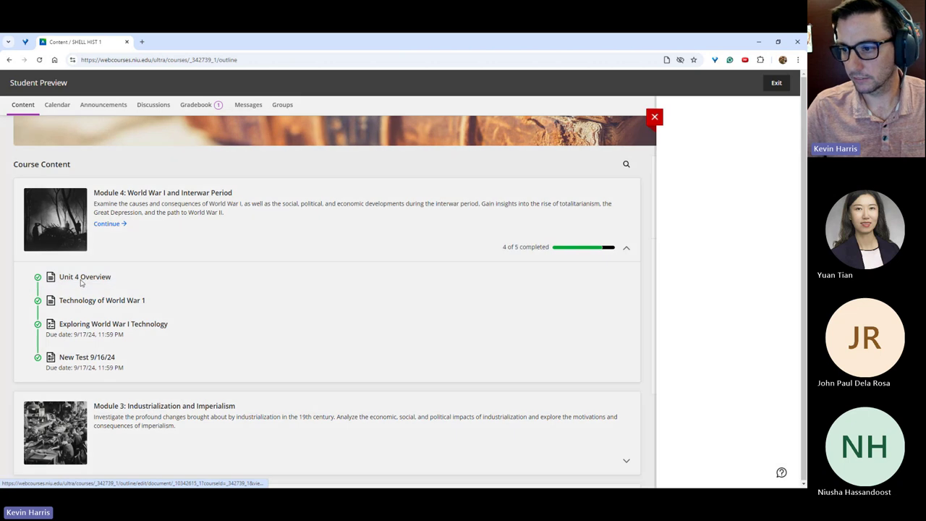
scroll(217, 242, "down", 15)
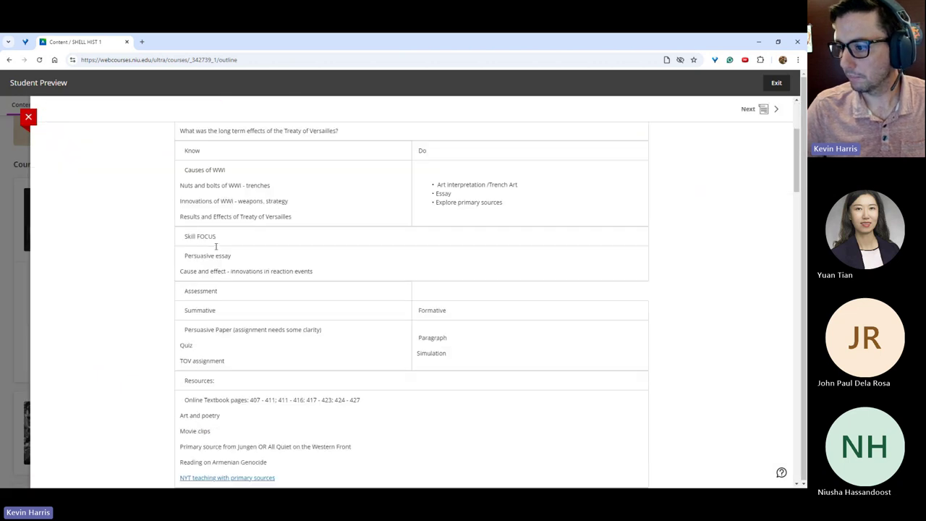
scroll(332, 268, "down", 6)
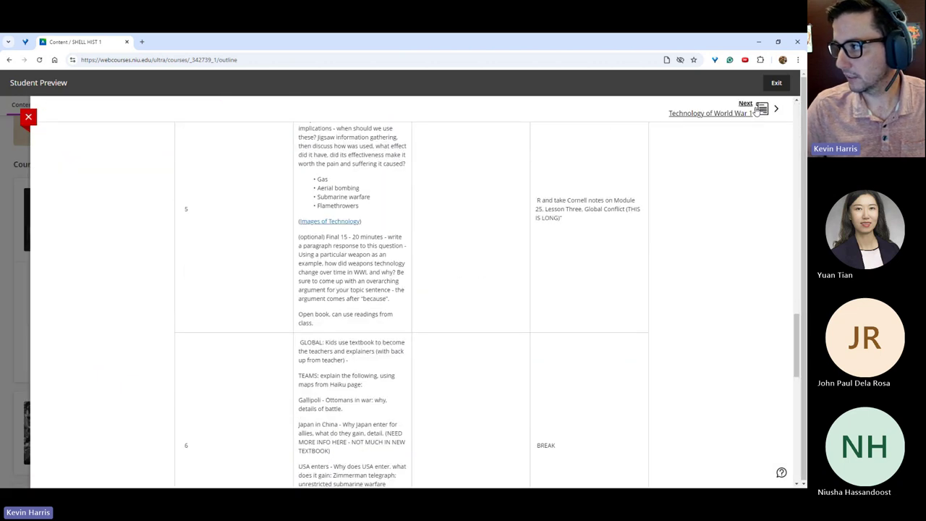
left_click(749, 114)
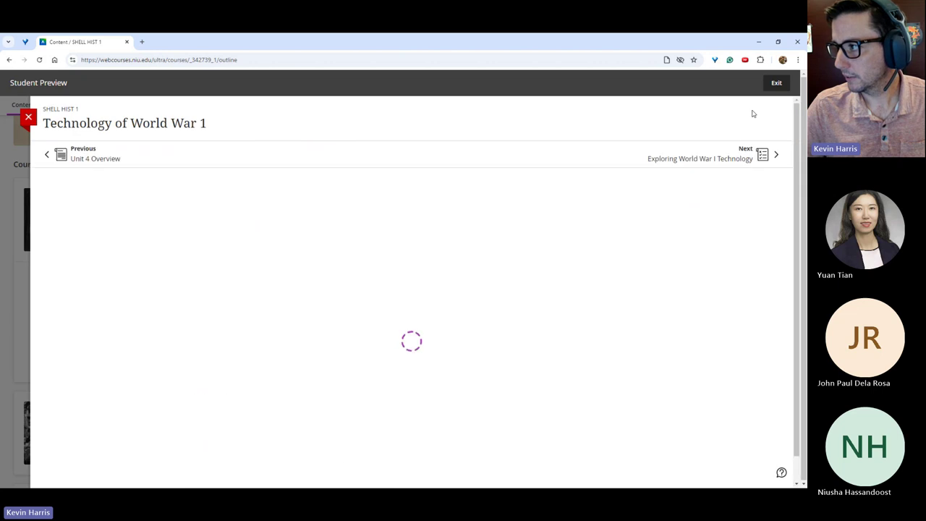
left_click(738, 162)
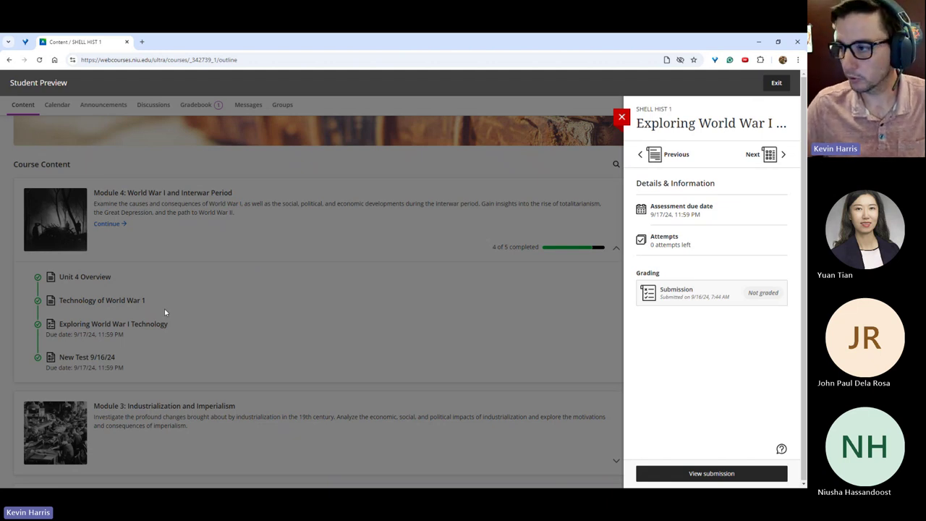
Close the assignment details and exit the student preview, saving the preview user.
left_click(621, 118)
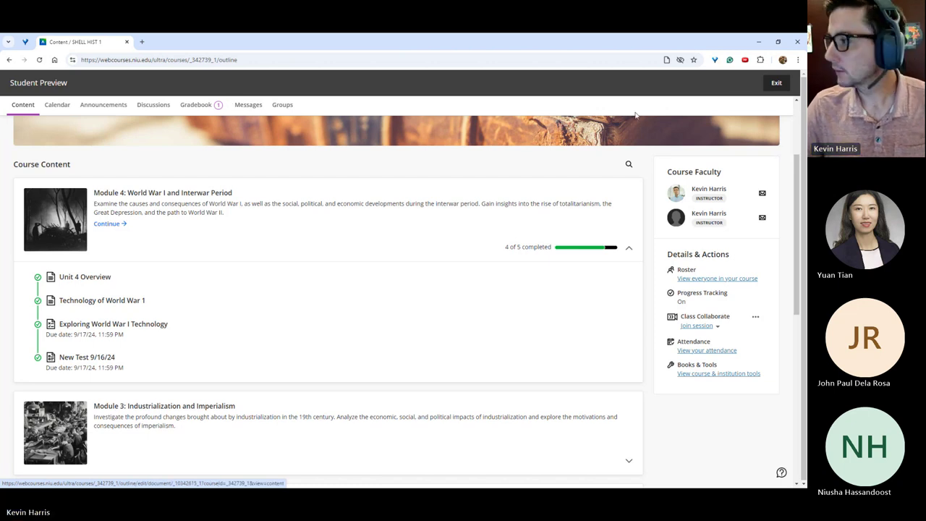
left_click(777, 84)
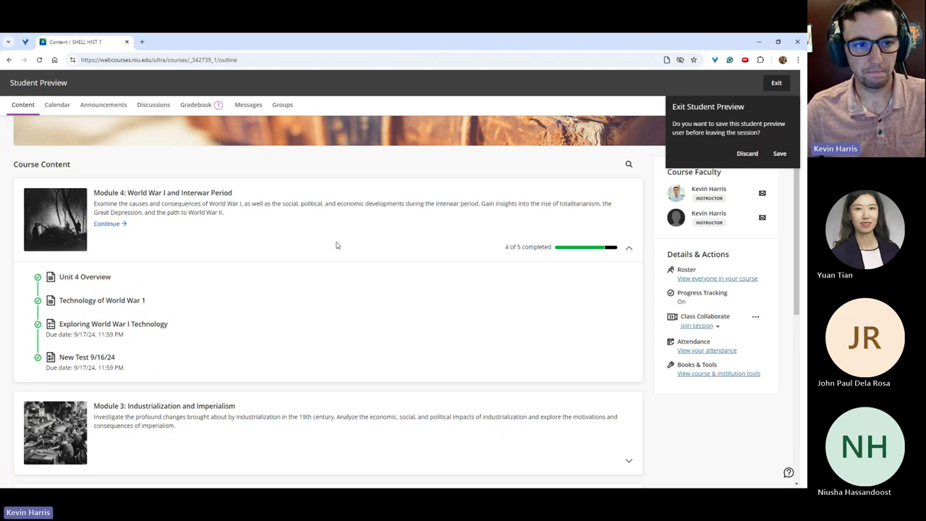
left_click(780, 154)
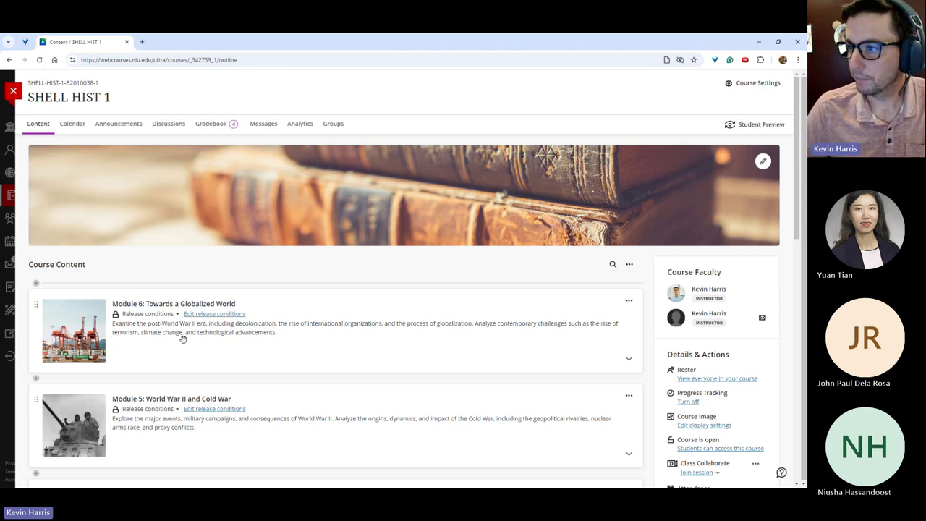
Open the gradebook overview and examine the items that need grading and posting.
left_click(217, 124)
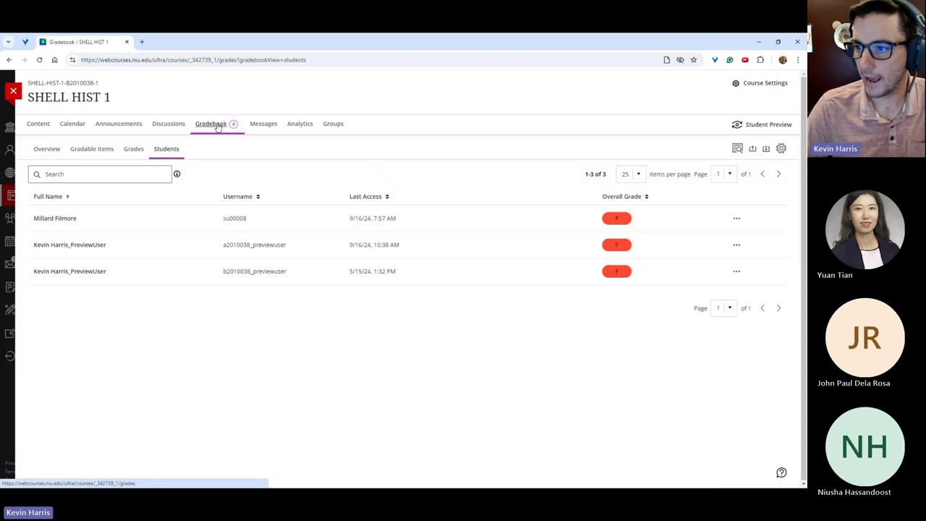
left_click(45, 152)
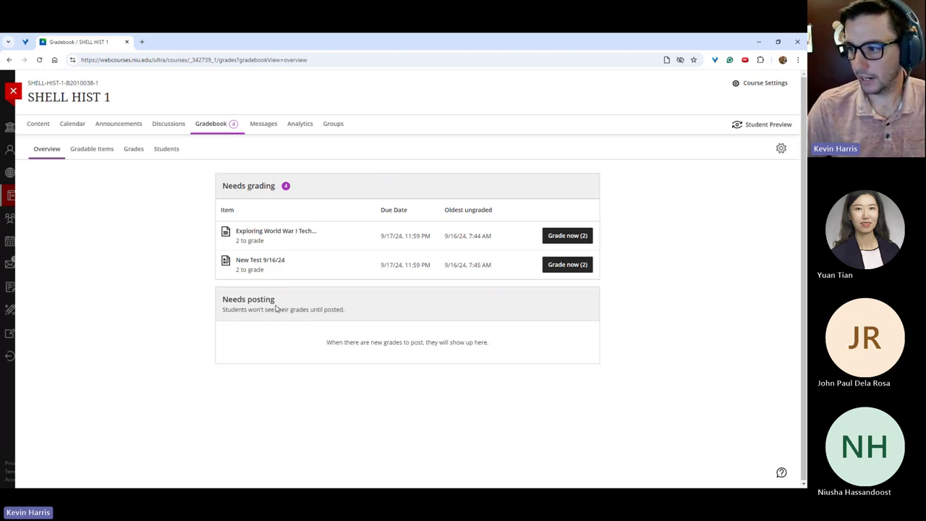
left_click_drag(225, 301, 286, 308)
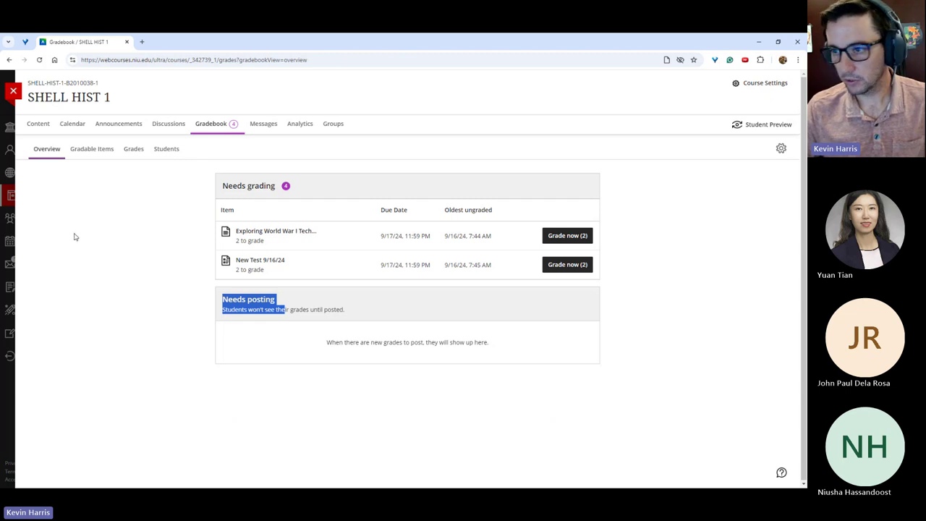
View the submissions of New Test 9/16/24 by opening it from Module 4 in the course content, and close the test.
left_click(45, 125)
scroll(288, 388, "down", 2)
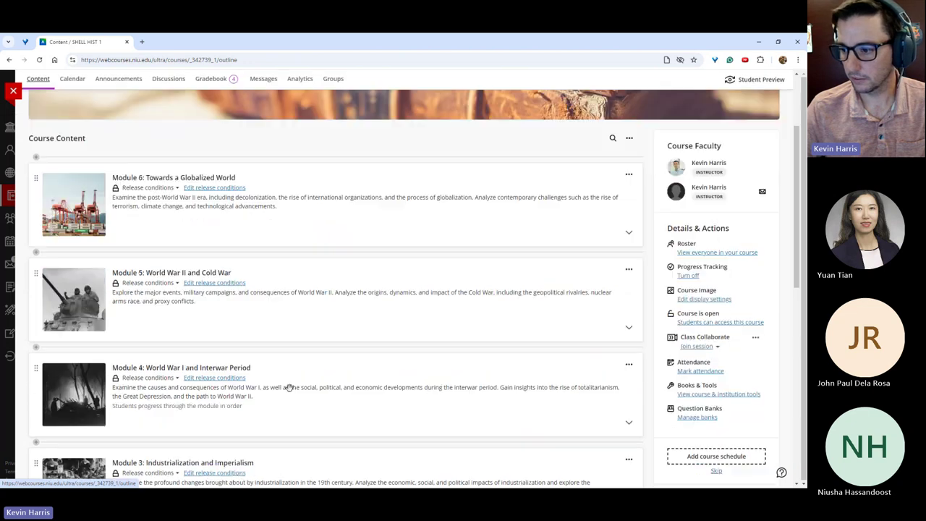
left_click(288, 387)
scroll(293, 382, "down", 2)
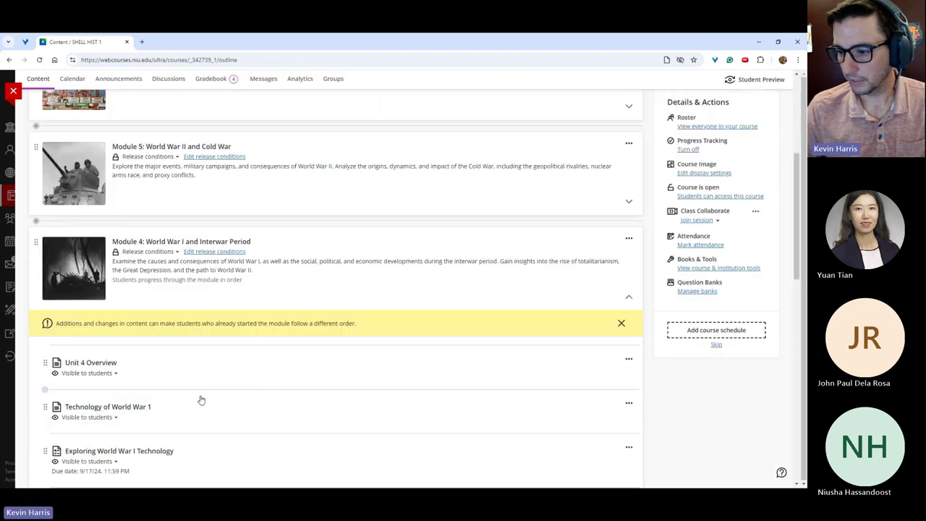
scroll(161, 422, "down", 1)
left_click(161, 421)
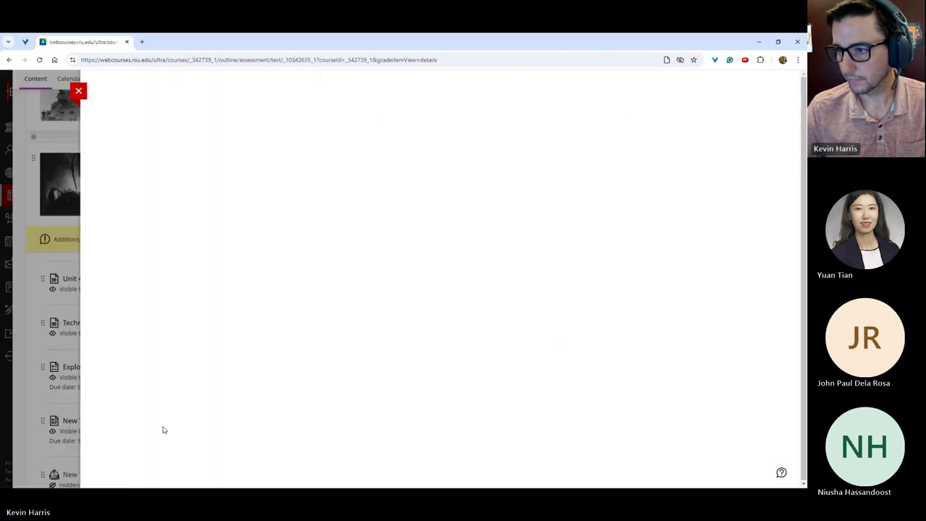
left_click(151, 125)
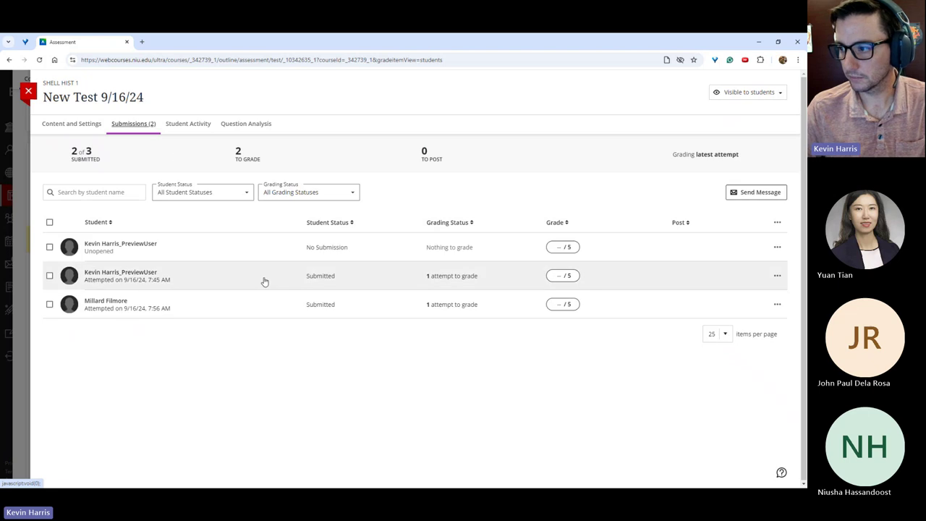
left_click(30, 94)
Open the Exploring World War I Technology submissions from the gradebook overview and set the grading status filter to All Grading Statuses.
left_click(229, 85)
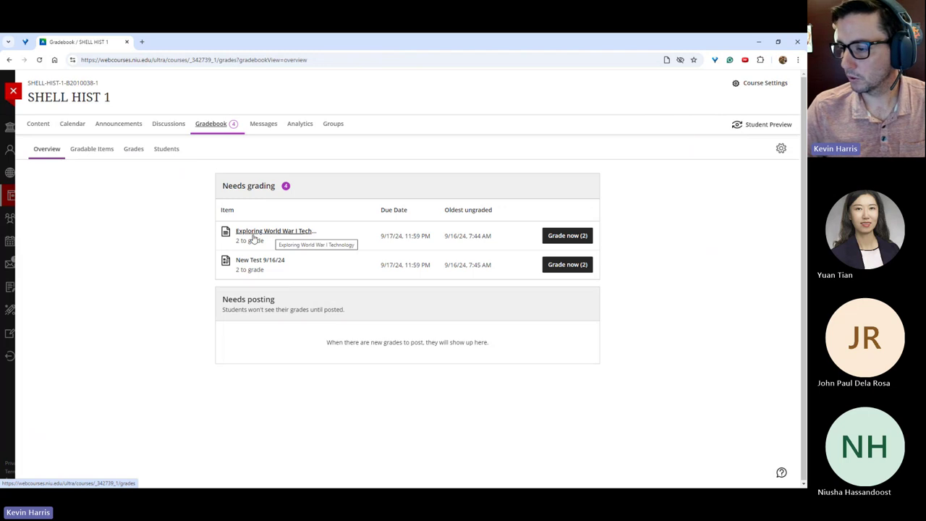
left_click(280, 233)
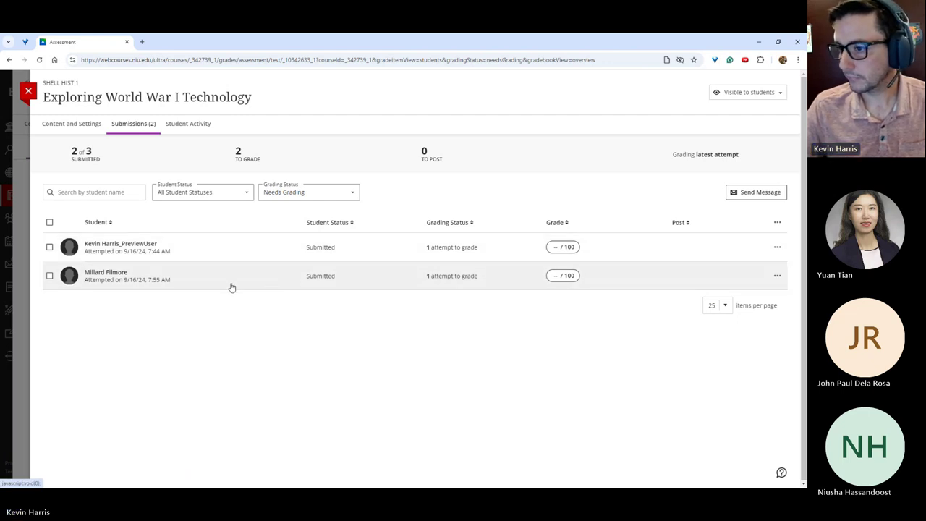
left_click(302, 193)
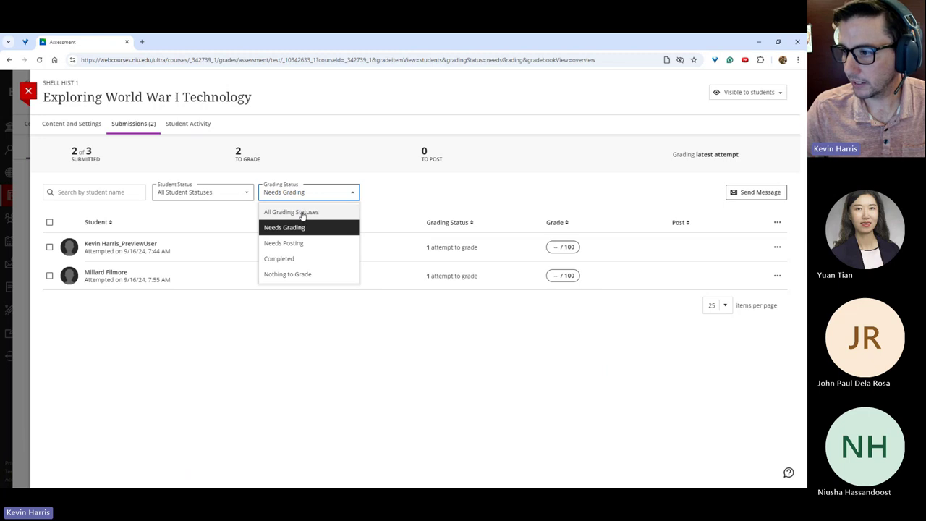
left_click(302, 213)
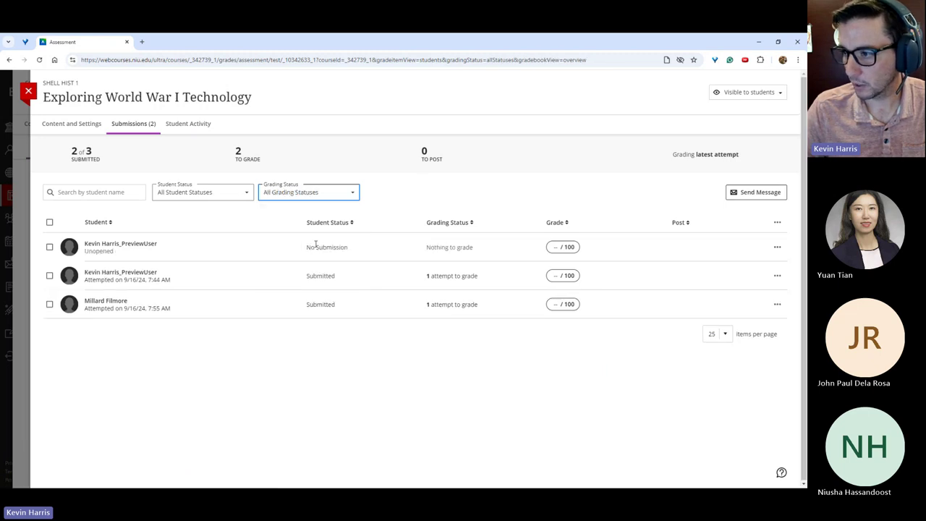
Examine the student without a submission, the available student status filters and the submitted count for the assignment.
triple_click(315, 246)
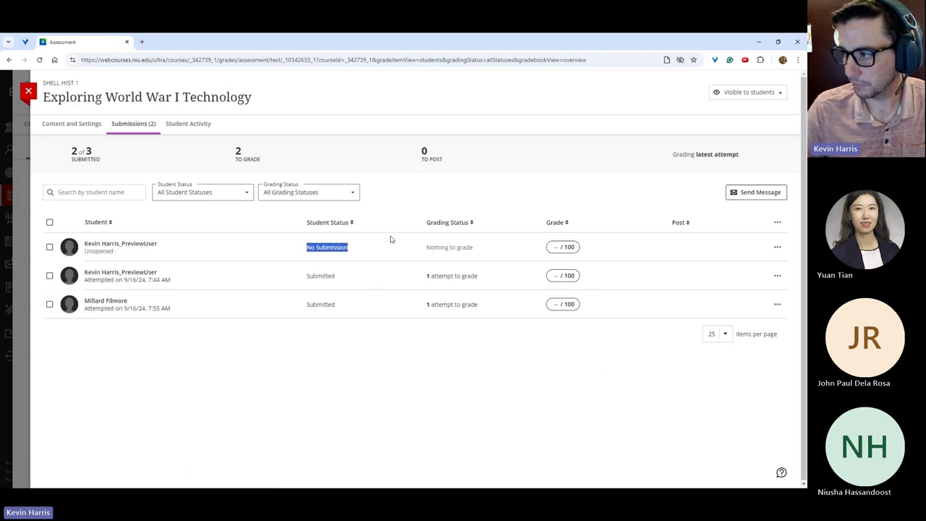
left_click(247, 193)
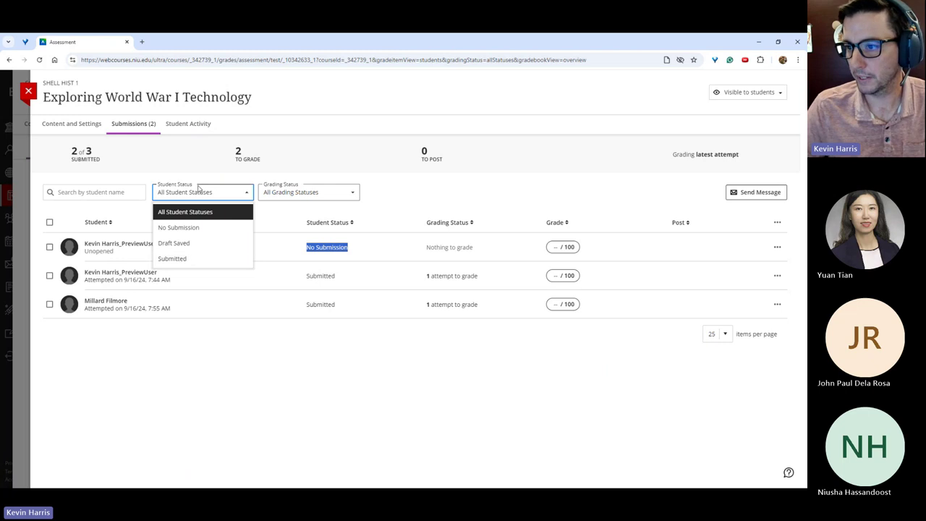
left_click(183, 174)
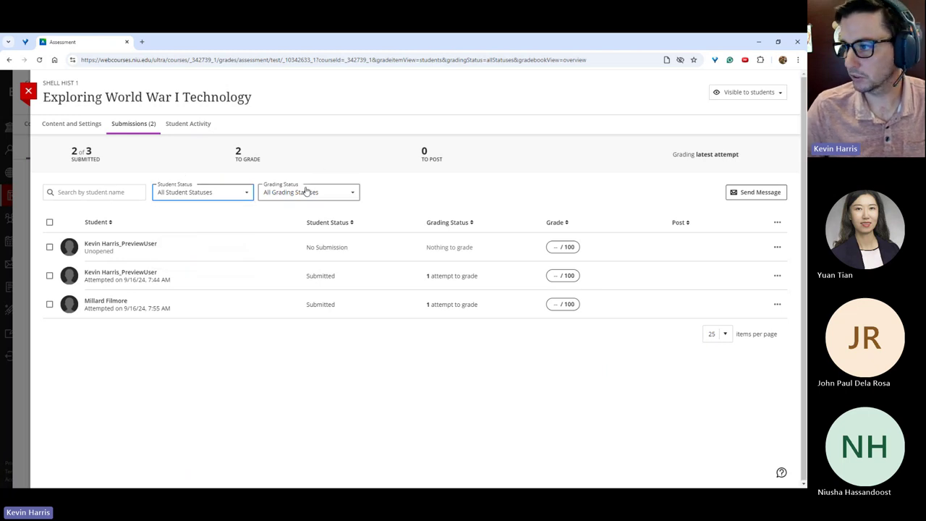
left_click_drag(94, 154, 71, 157)
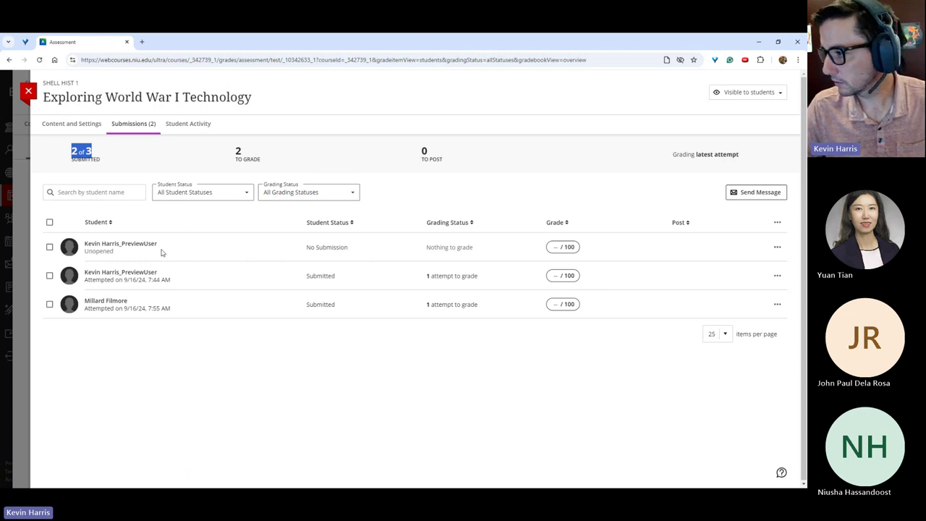
Open the preview user's Exploring World War I Technology submission, check the grading status filter options, and browse to the next student's submission and back.
left_click(110, 276)
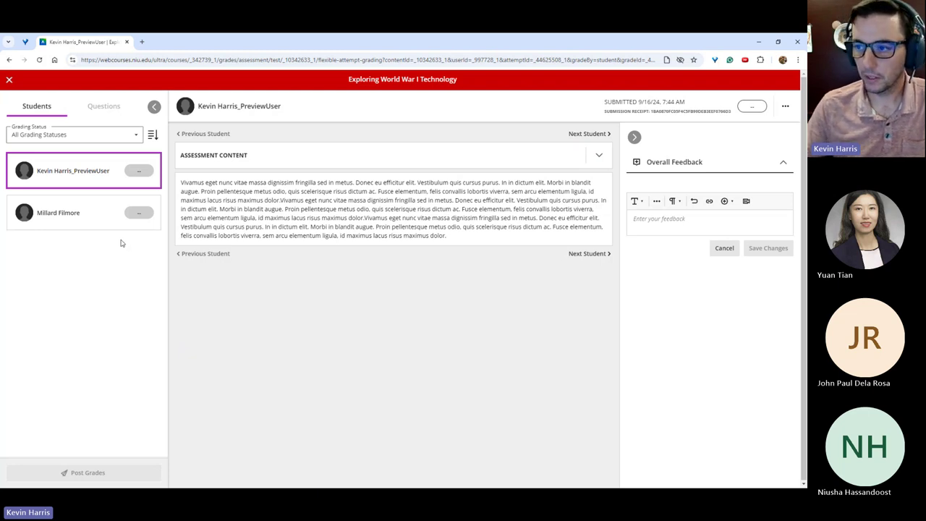
left_click(136, 141)
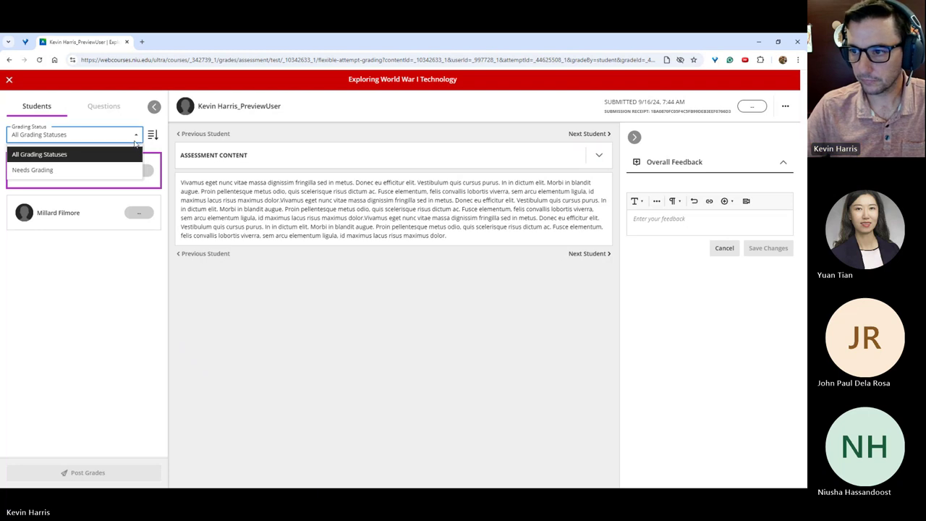
left_click(87, 127)
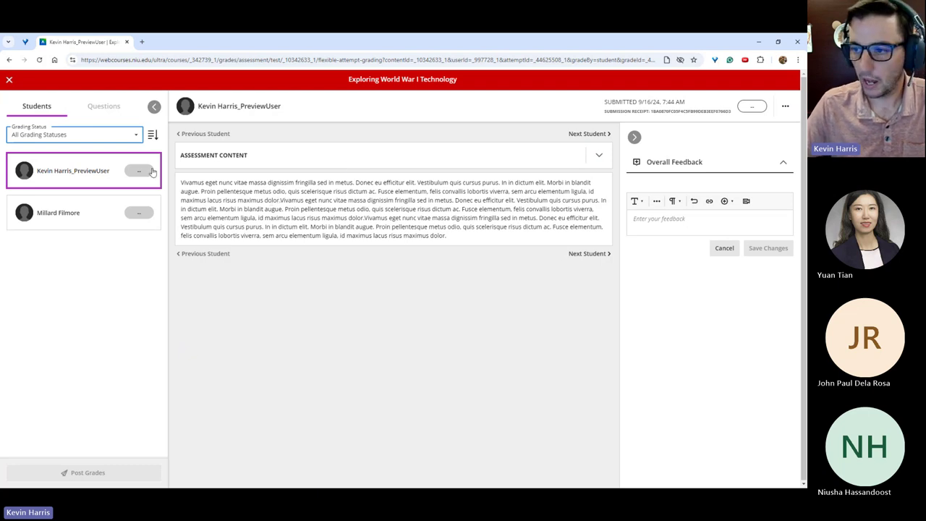
left_click(93, 177)
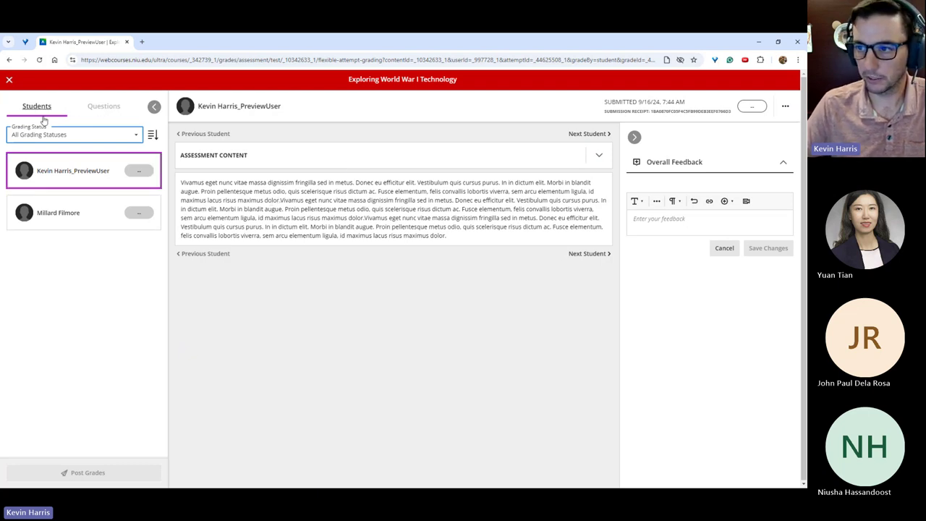
left_click(109, 133)
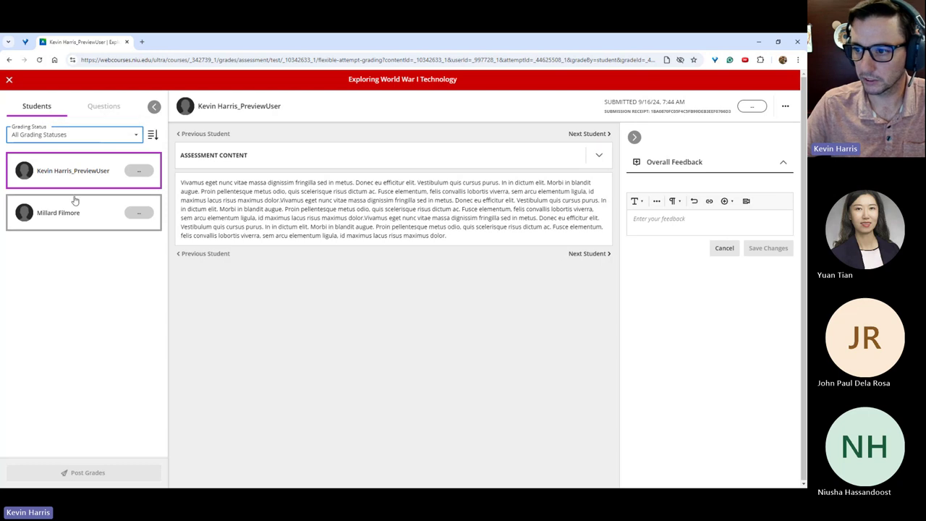
left_click(125, 169)
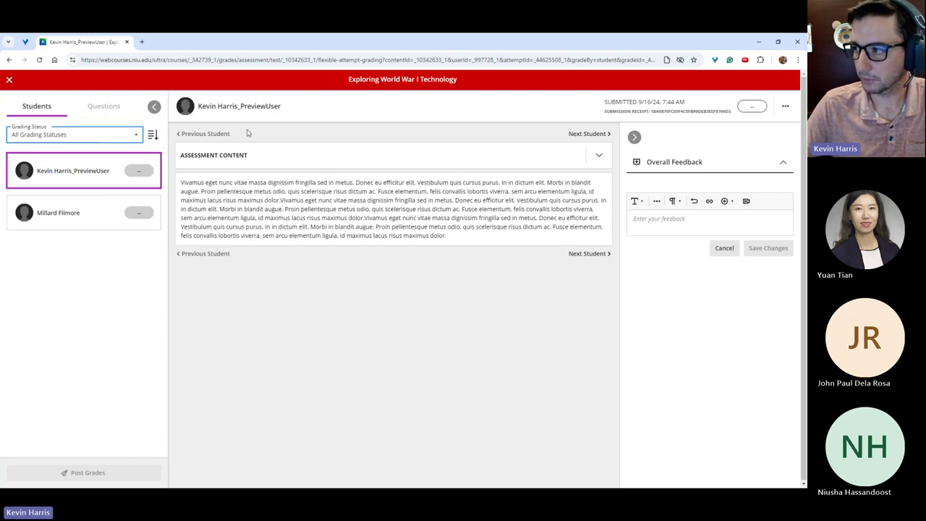
left_click(576, 135)
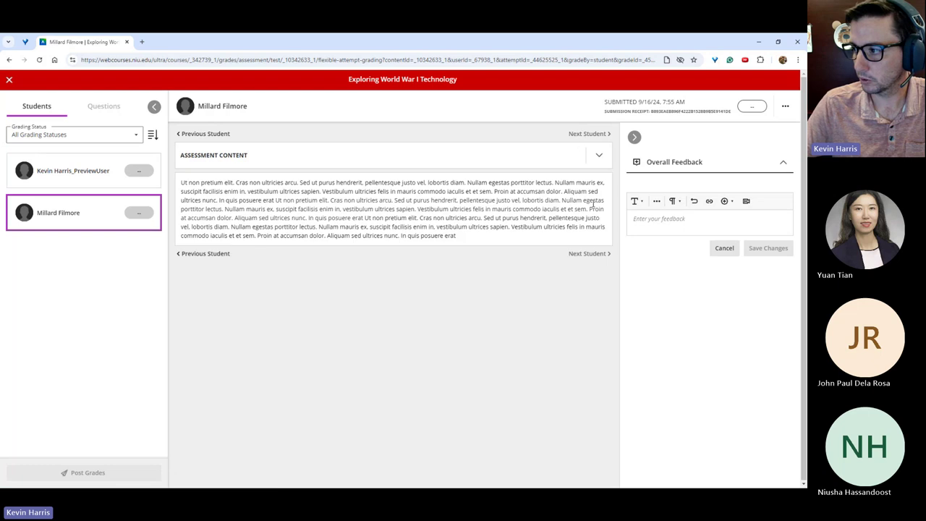
left_click(203, 254)
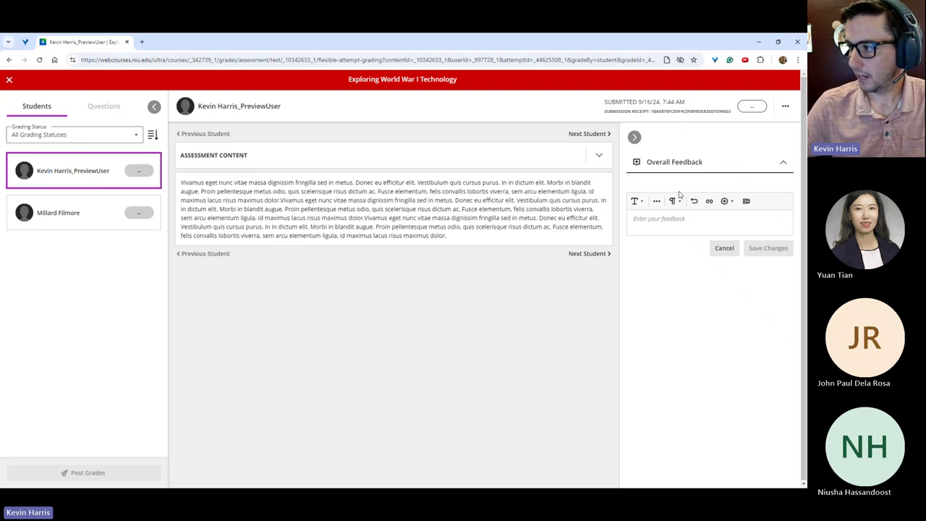
Inspect the Overall Feedback editor, collapse it, and close the submission and its assignment to return to the gradebook overview.
left_click(675, 220)
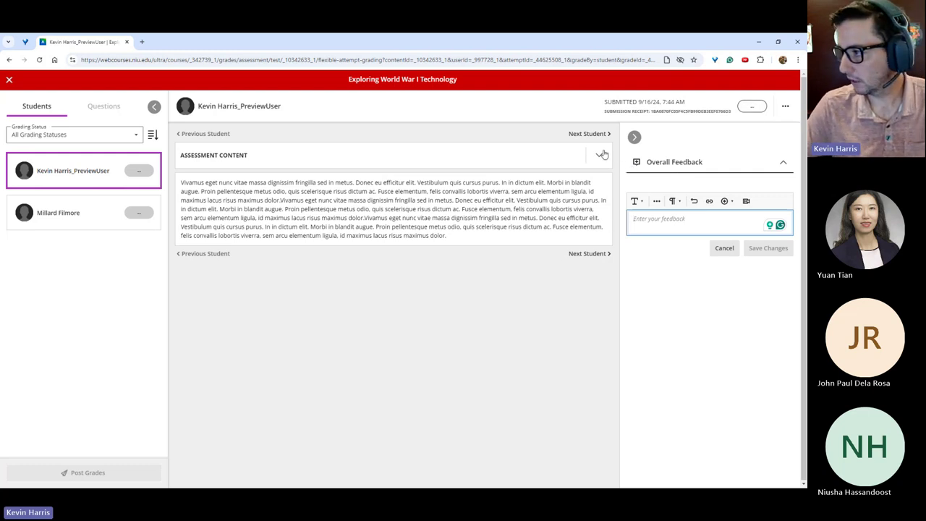
left_click(661, 163)
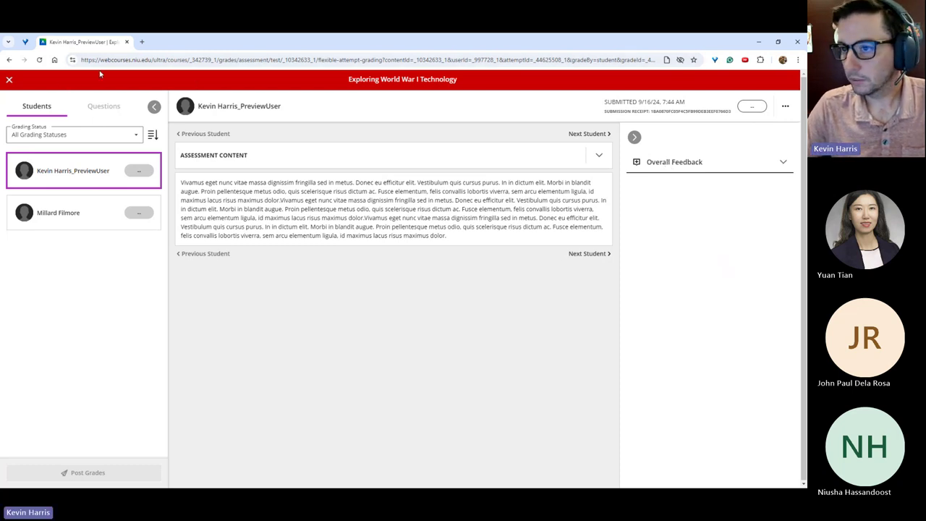
left_click(9, 80)
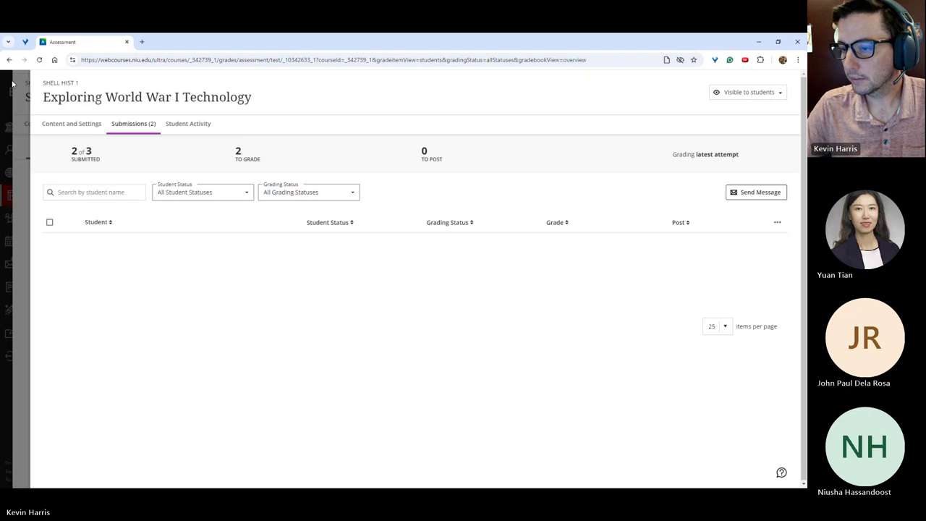
left_click(29, 93)
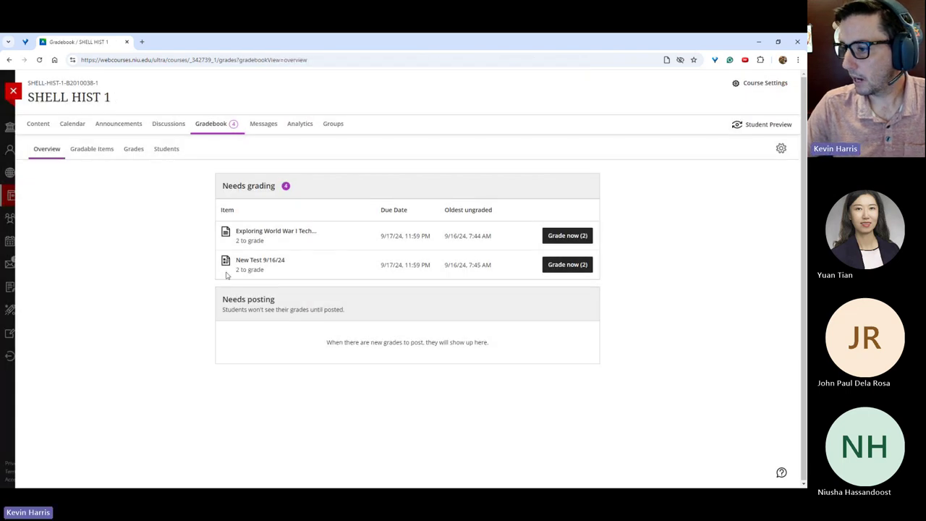
Open the preview user's New Test 9/16/24 attempt from the gradebook overview and review the answers through essay question 5.
left_click(264, 265)
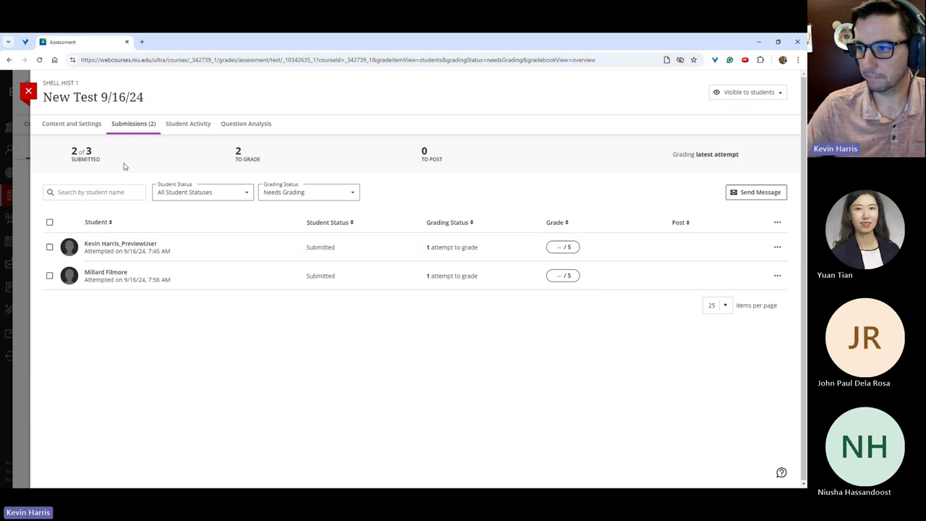
left_click(227, 252)
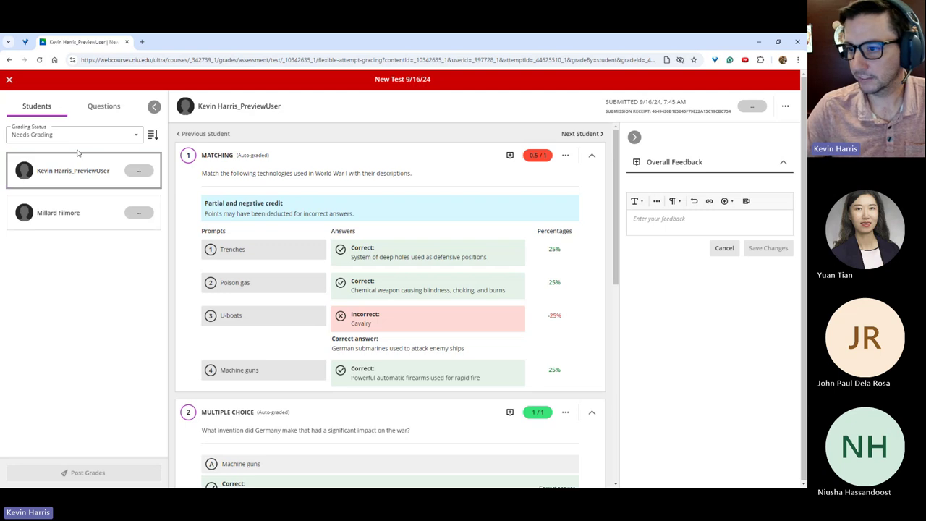
scroll(305, 221, "down", 15)
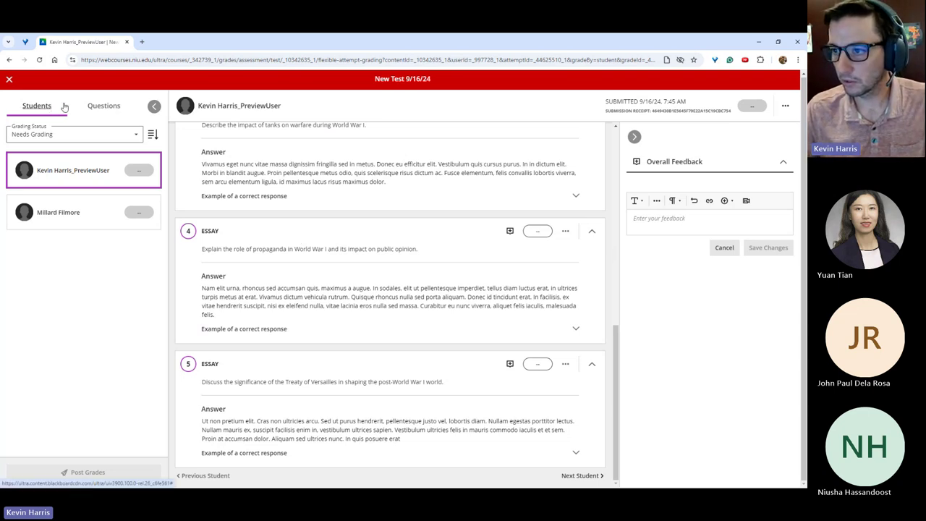
Switch the test to grading by question and browse the student responses to essay questions 3, 4 and 5, ending on question 3.
left_click(102, 105)
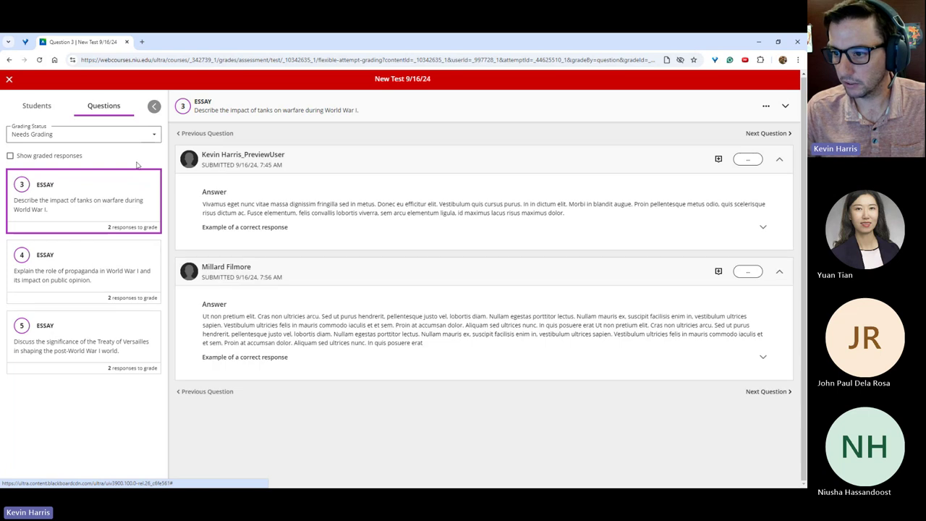
left_click(80, 339)
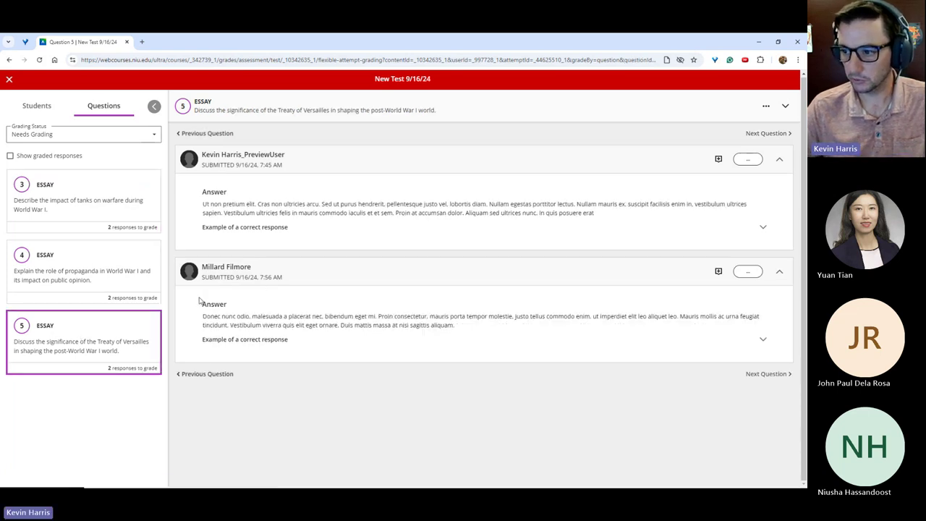
left_click(51, 292)
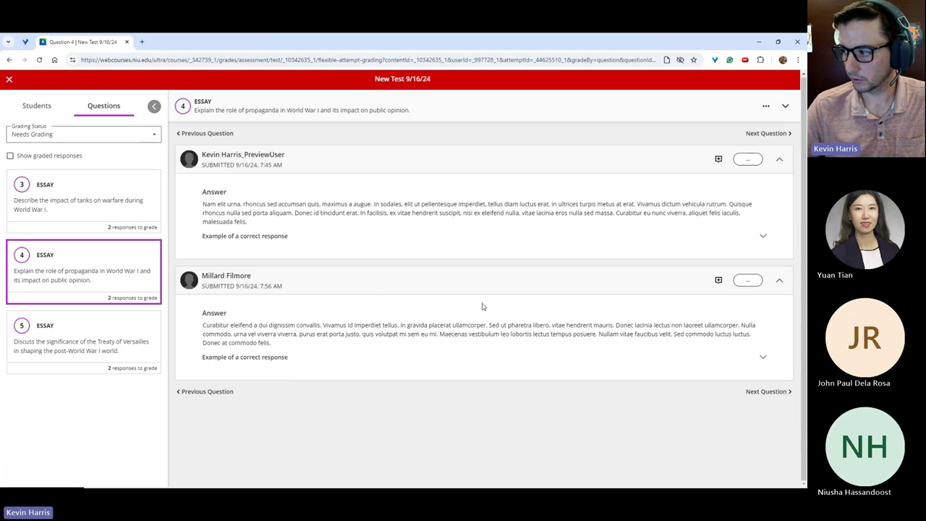
left_click(759, 392)
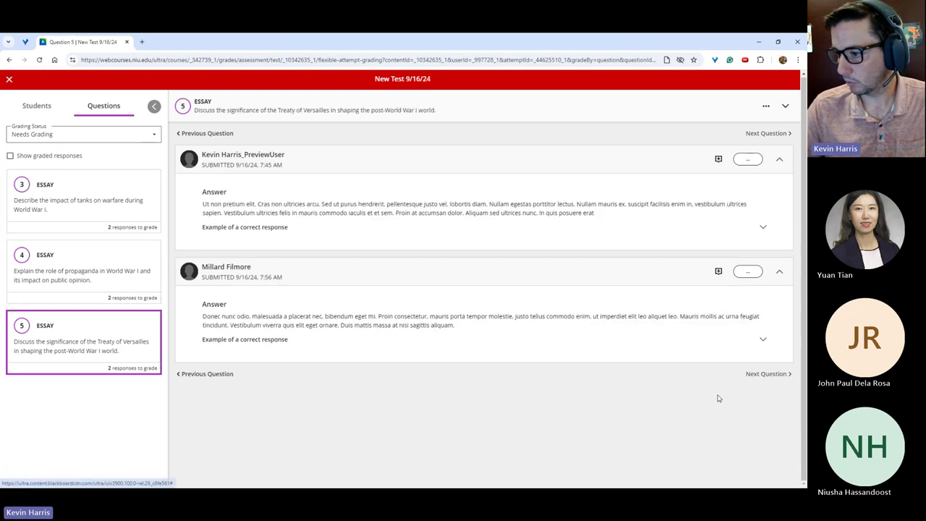
left_click(191, 374)
left_click(195, 391)
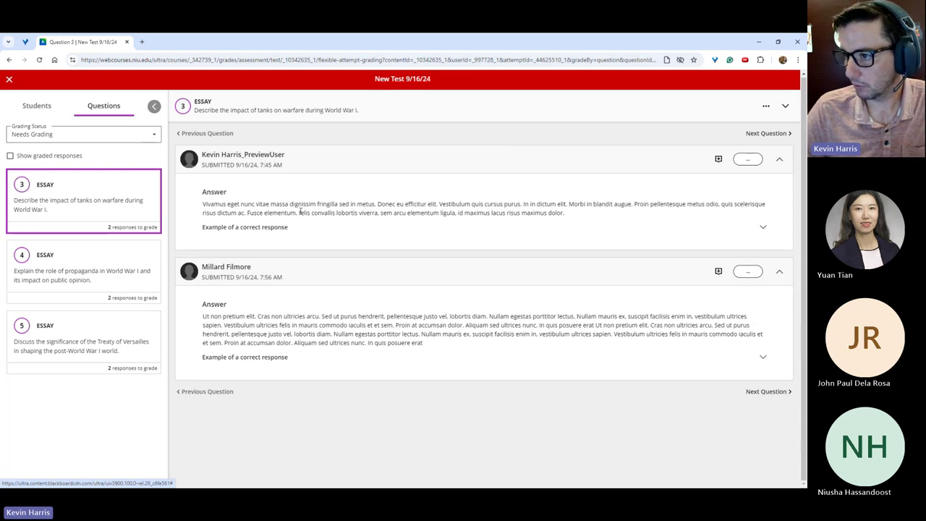
View the feedback editor for the preview user's response to question 3, and close the grading view and the test.
left_click(719, 159)
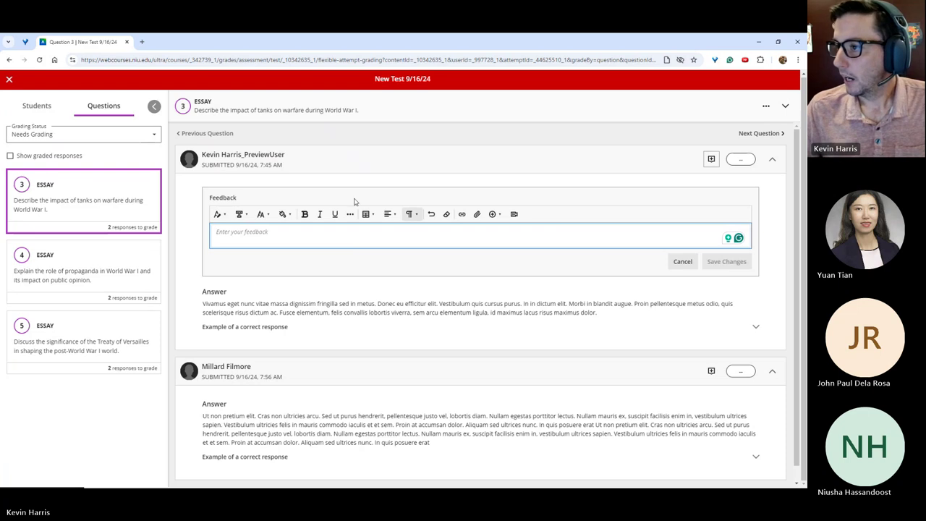
left_click(15, 83)
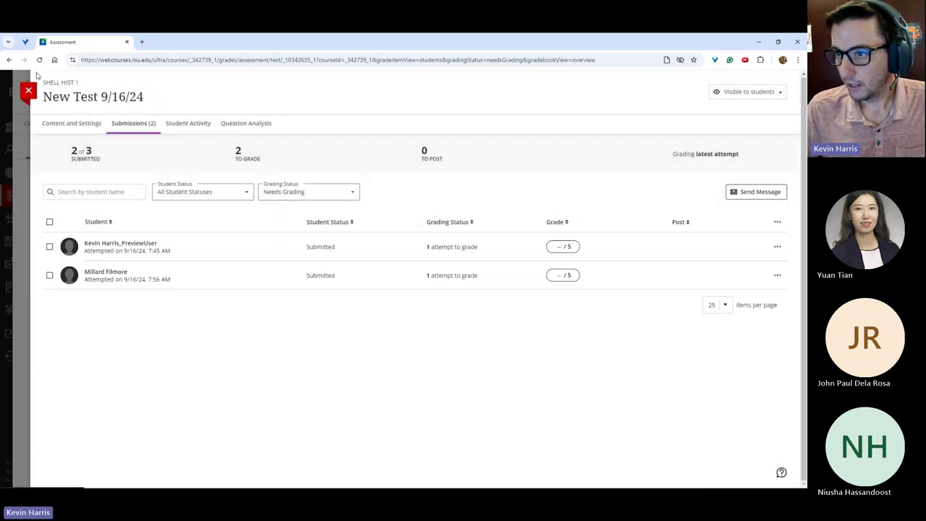
left_click(30, 90)
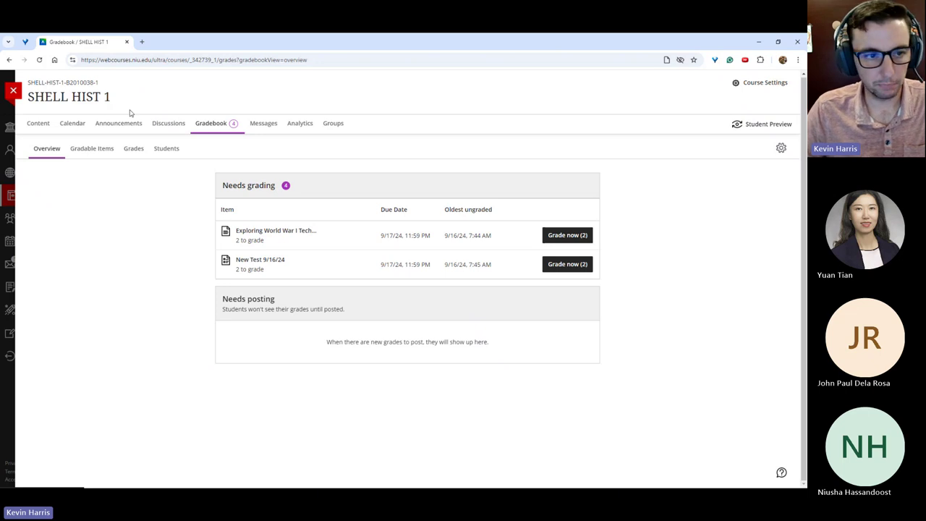
Create a new assignment above Unit 4 Overview in Module 4: World War I and Interwar Period from the course content.
left_click(38, 123)
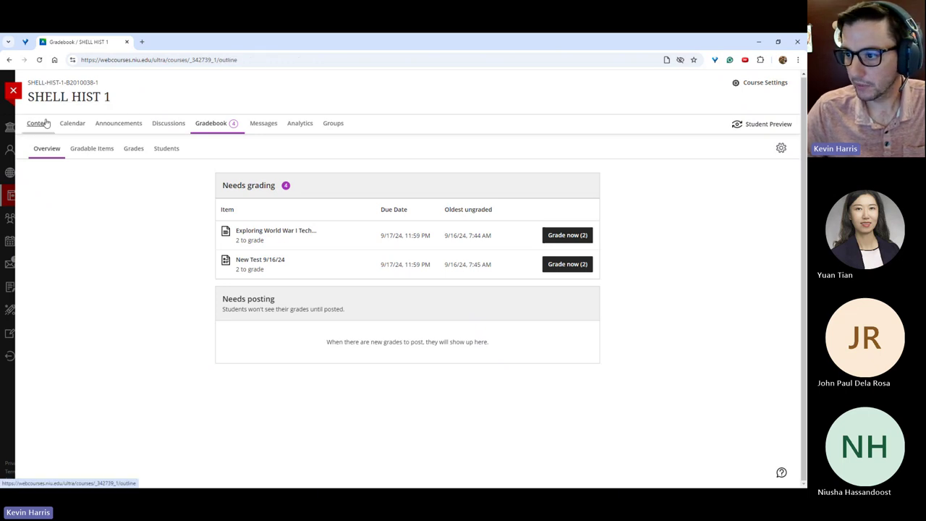
scroll(281, 301, "down", 3)
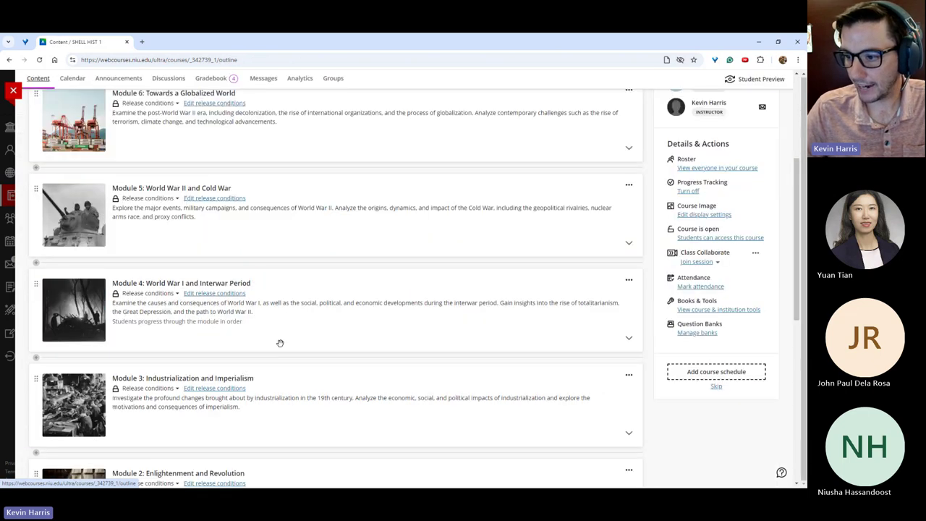
left_click(305, 308)
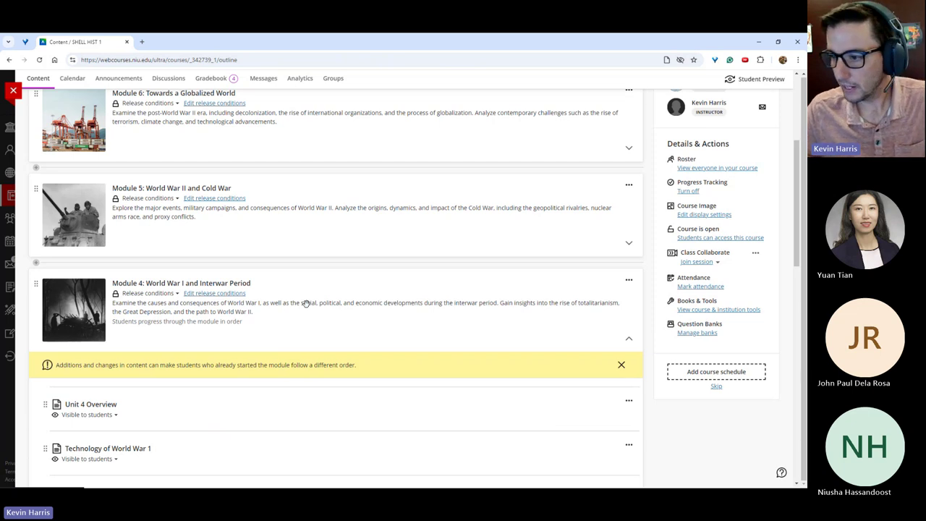
scroll(227, 377, "down", 1)
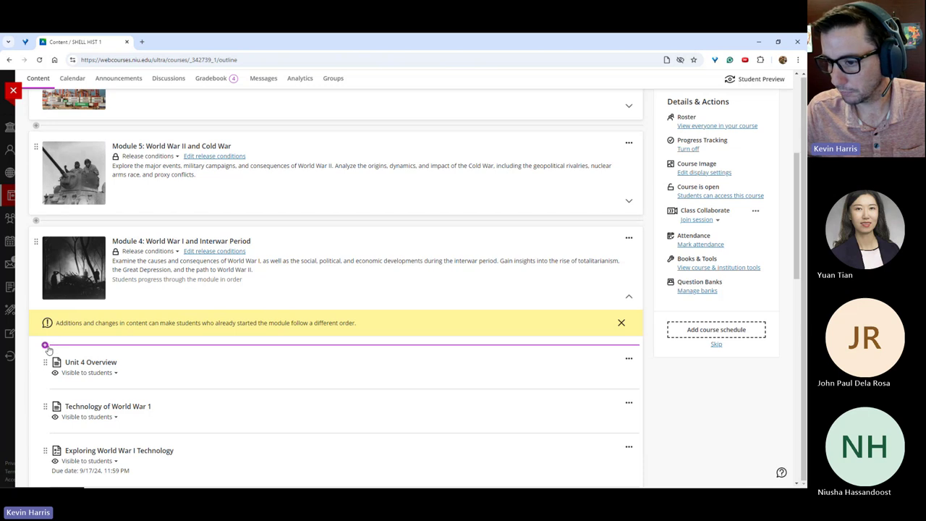
left_click(46, 347)
left_click(62, 362)
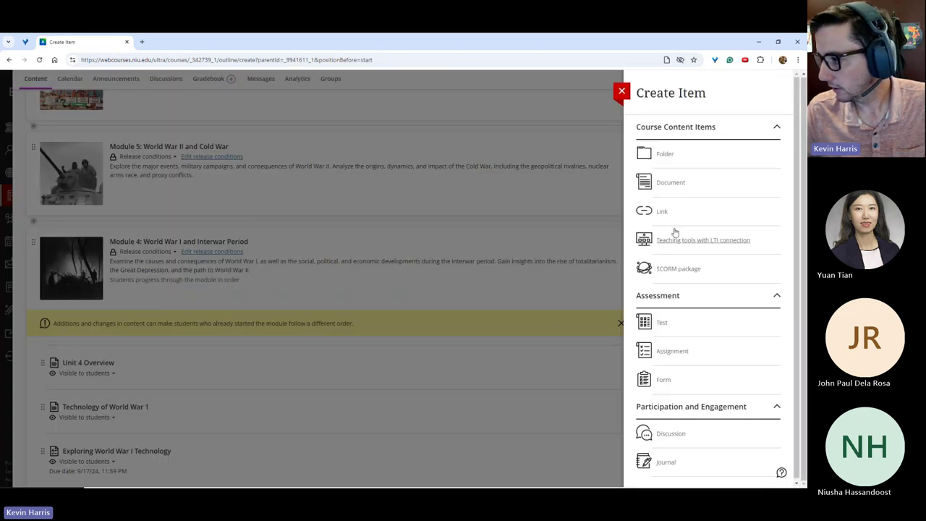
left_click(690, 355)
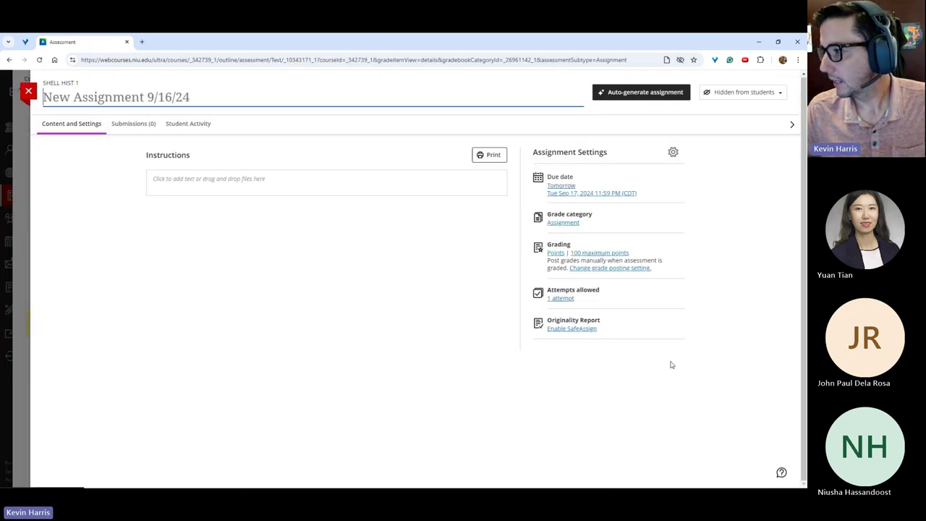
Try the Collect submissions offline option in the new assignment's settings, and discard the change.
left_click(673, 152)
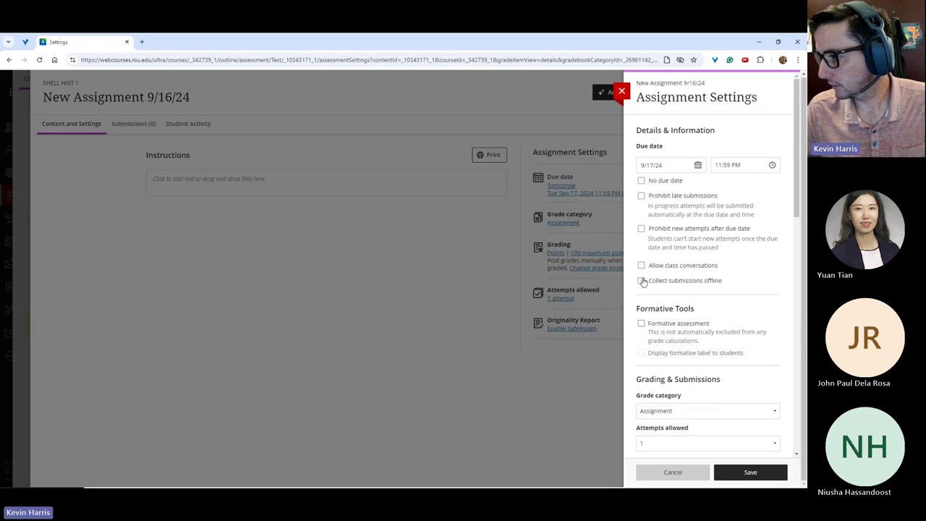
left_click(641, 281)
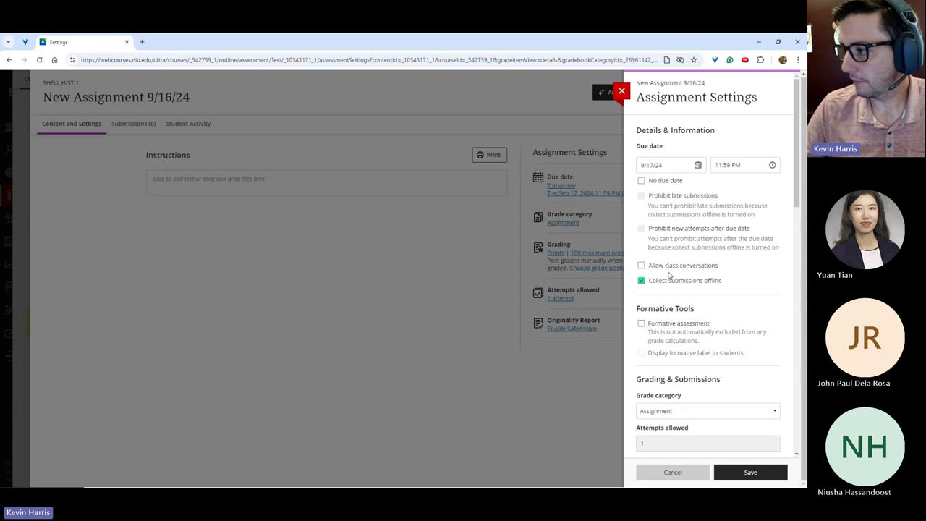
left_click(697, 471)
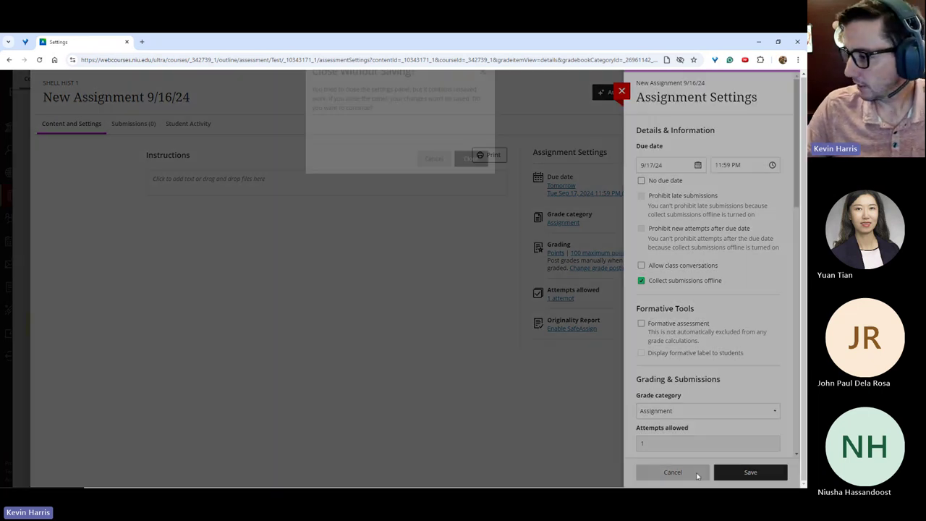
left_click(471, 182)
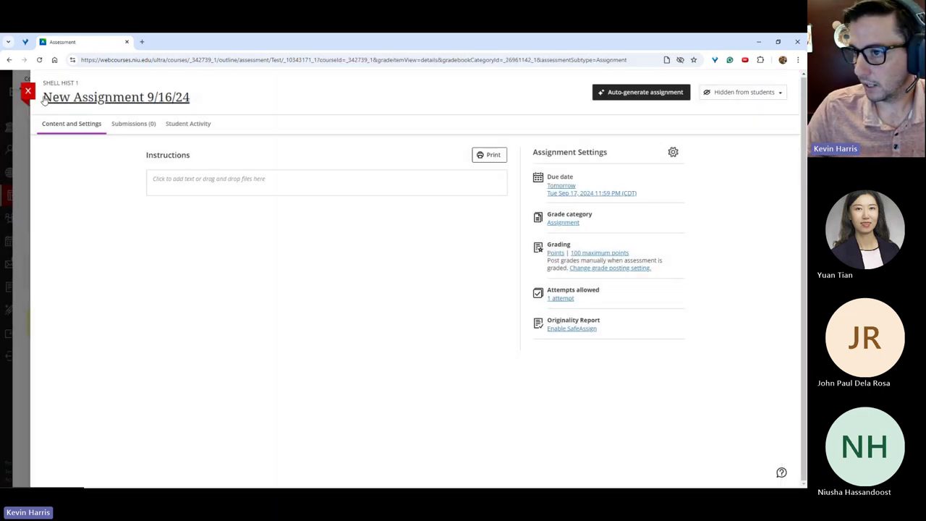
Close the new assignment and return to the gradebook overview.
left_click(29, 92)
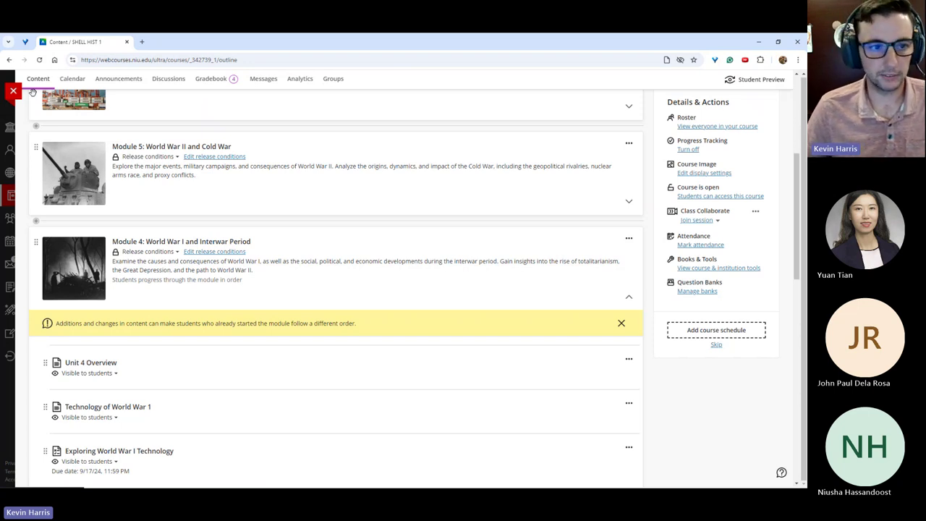
left_click(216, 83)
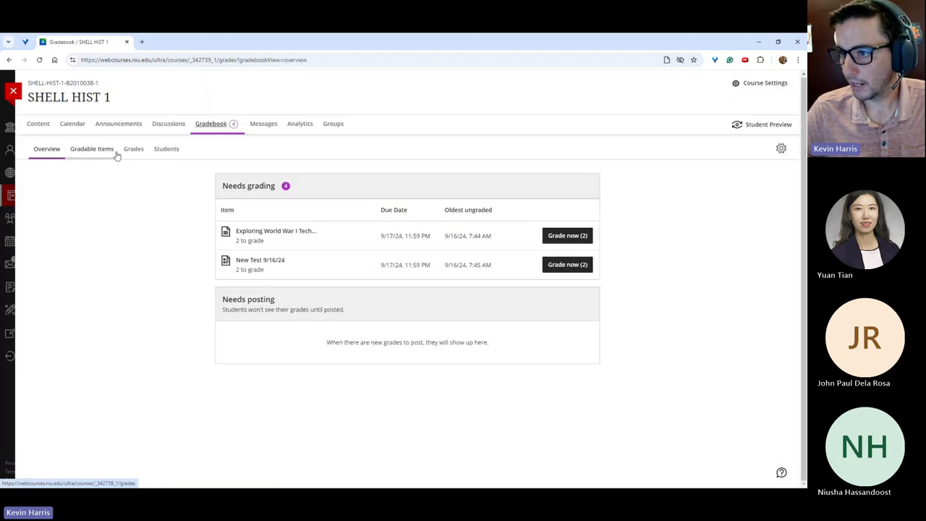
Add a new item between Attendance and Participation in the gradebook's grades grid and name it Attendance 9/06.
left_click(125, 151)
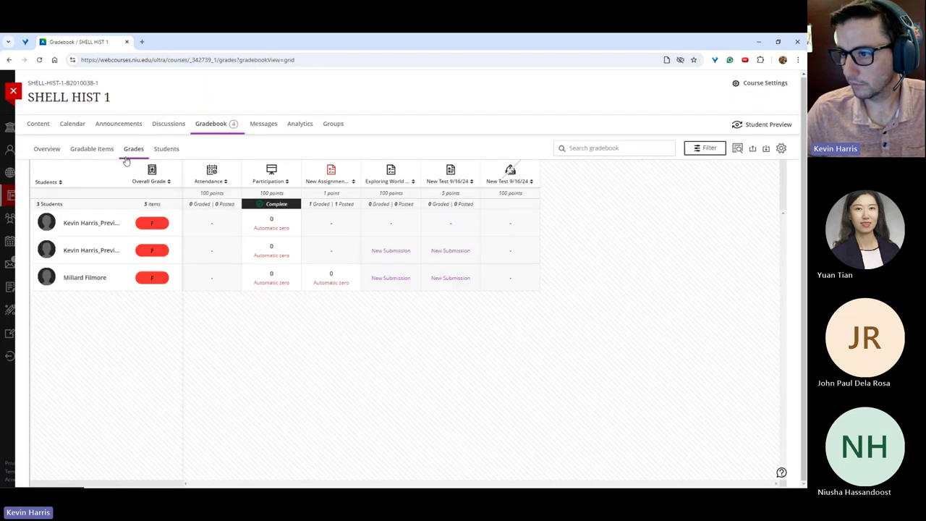
left_click(107, 152)
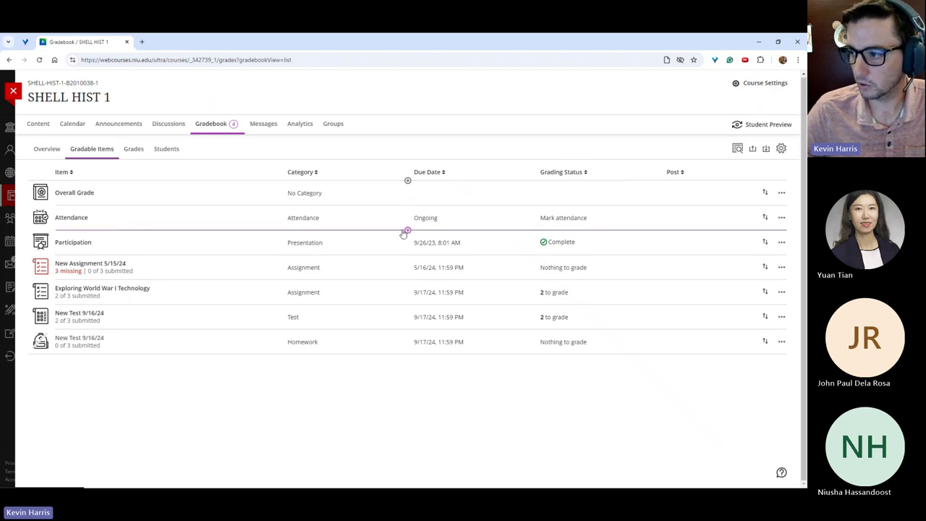
left_click(134, 151)
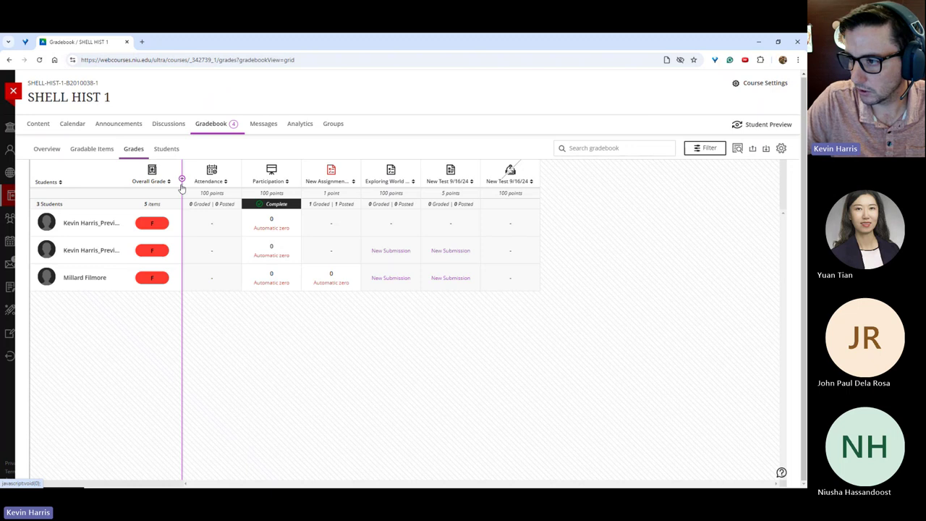
left_click(241, 179)
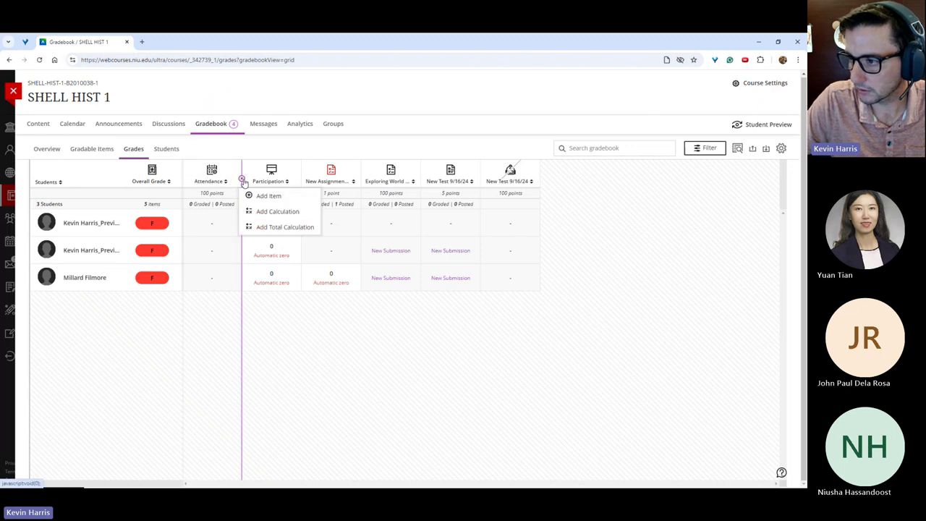
left_click(279, 201)
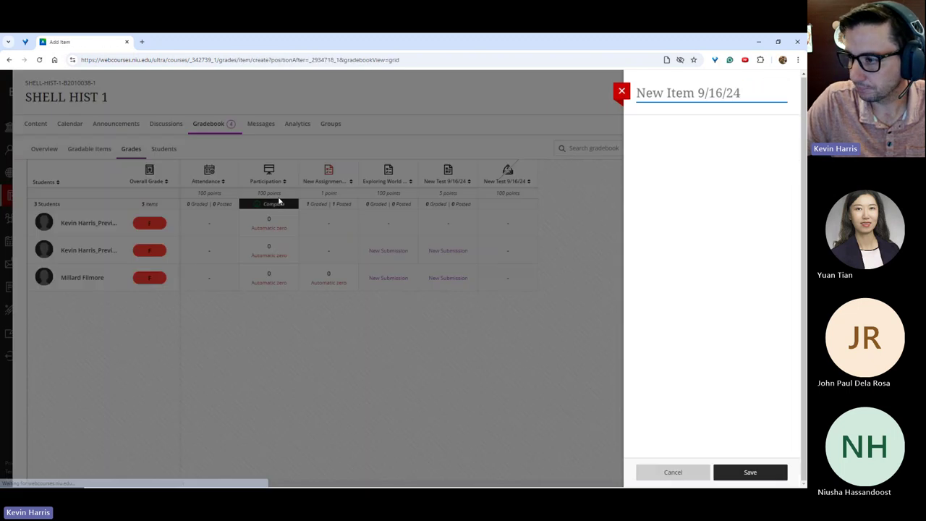
left_click(682, 133)
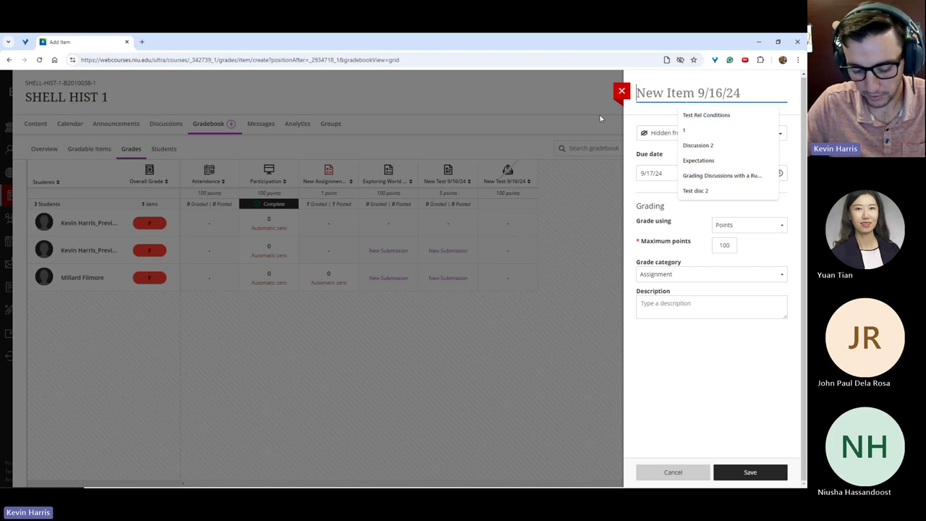
type("A")
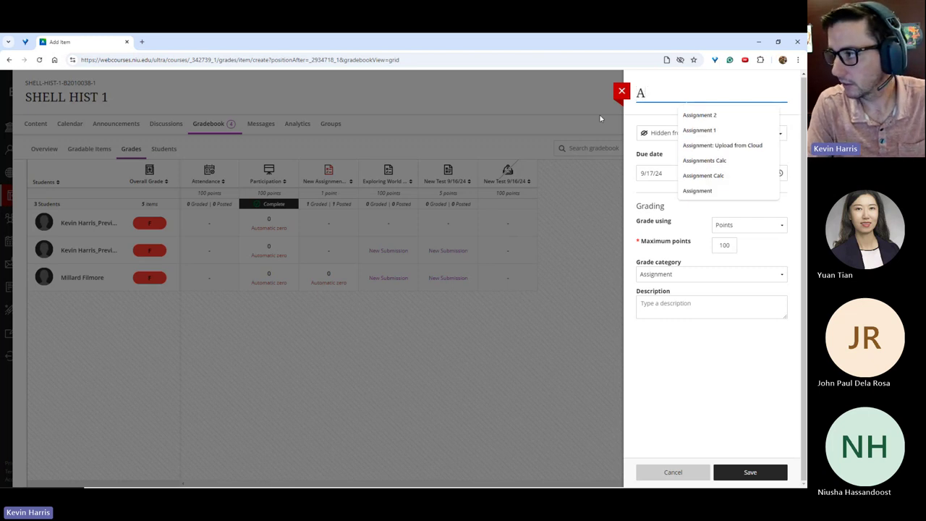
type("ttendance")
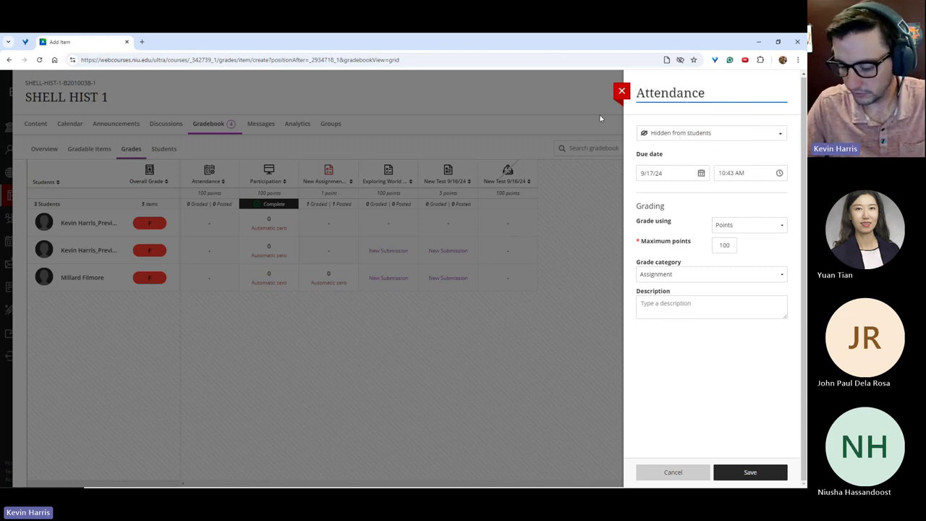
type(" 9/06")
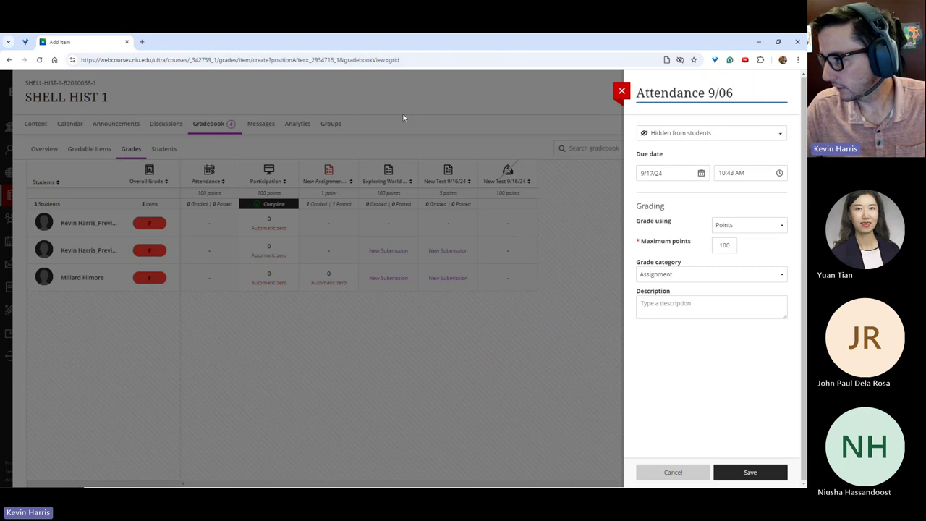
Set the Attendance 9/06 item's maximum points to 5, keep the Assignment grade category, and save it.
double_click(724, 245)
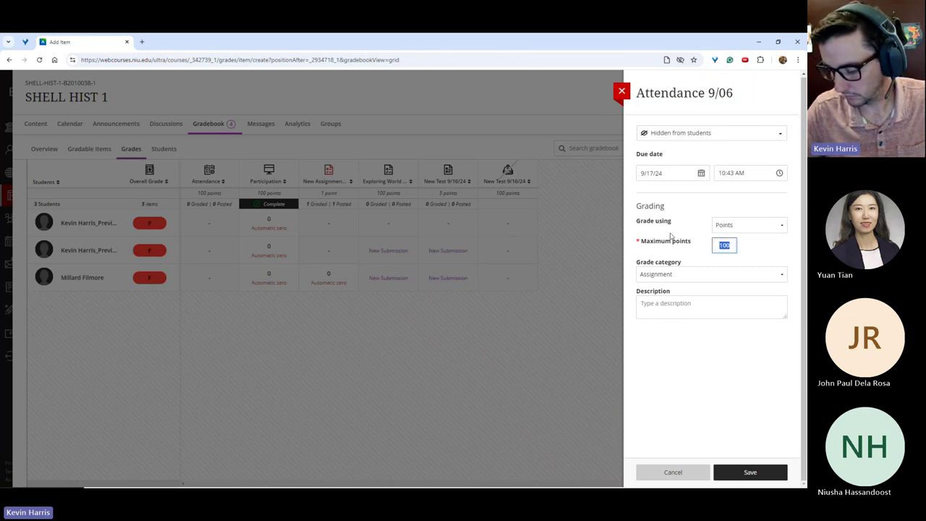
type("5")
left_click(700, 274)
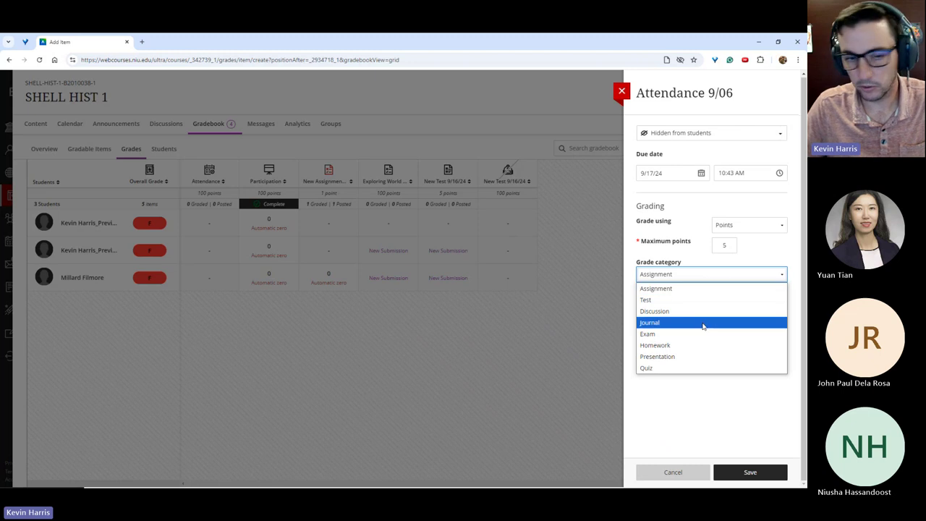
left_click(747, 391)
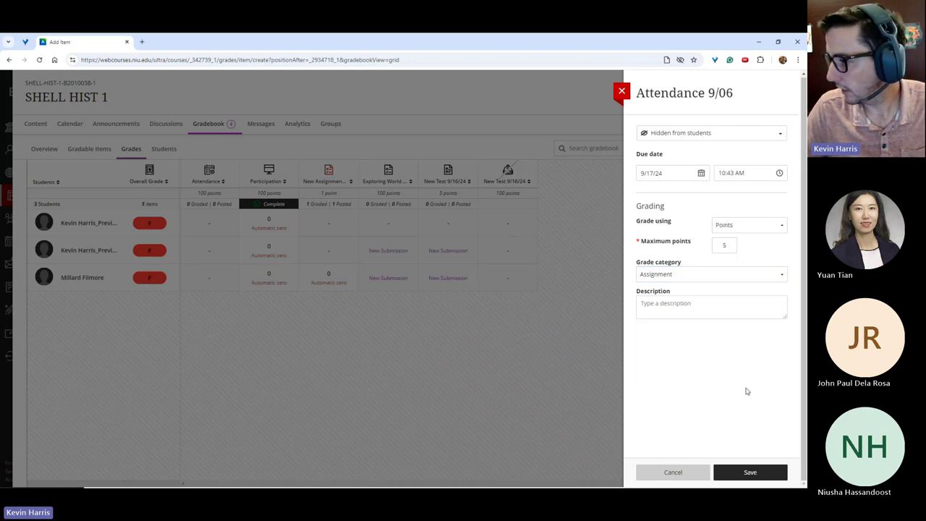
left_click(749, 473)
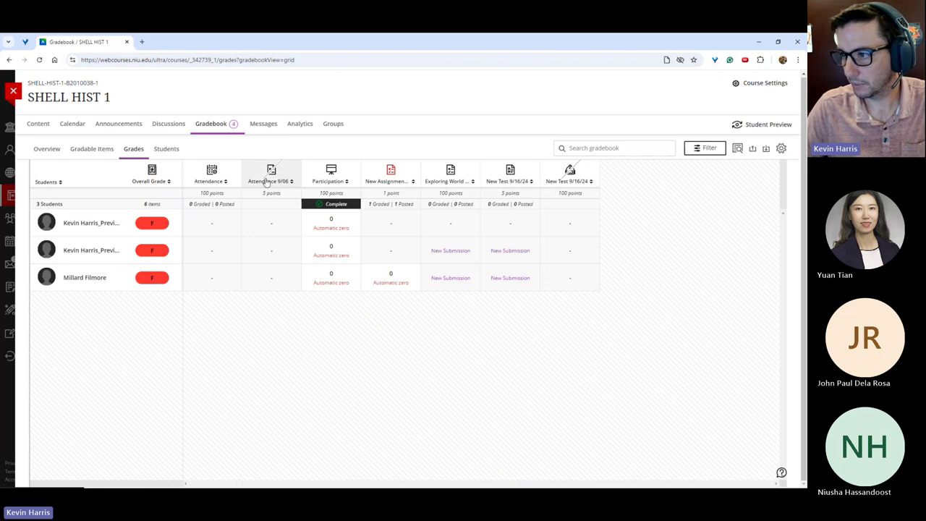
Edit the Attendance 9/06 item to make it visible to students, and save the change.
left_click(266, 181)
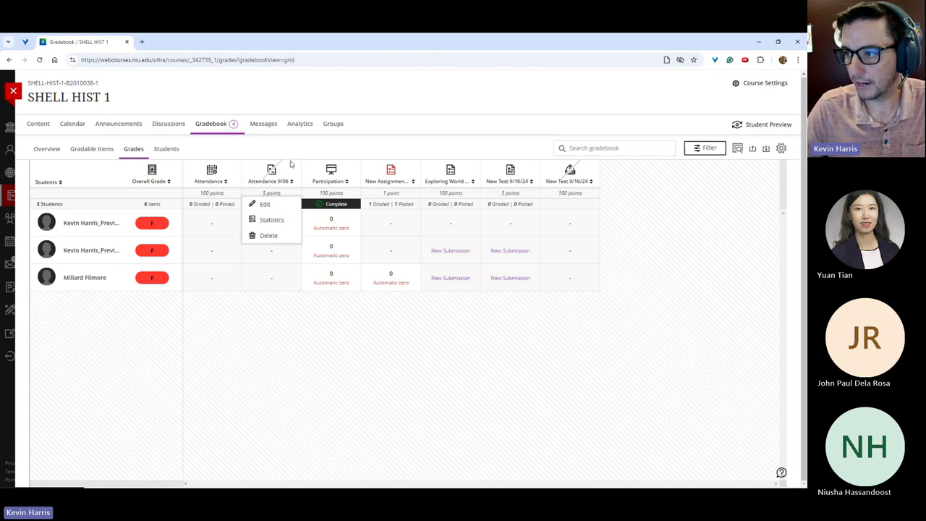
left_click(268, 204)
left_click(723, 132)
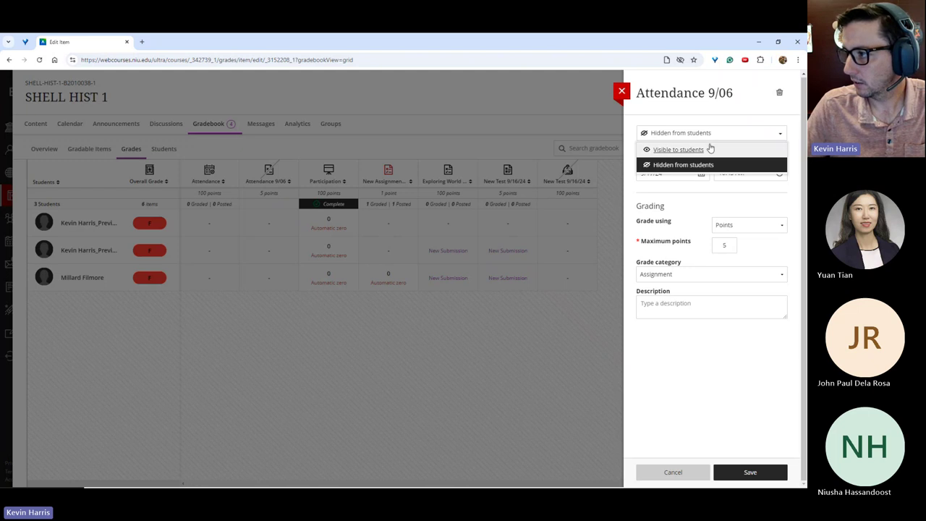
left_click(710, 149)
left_click(738, 472)
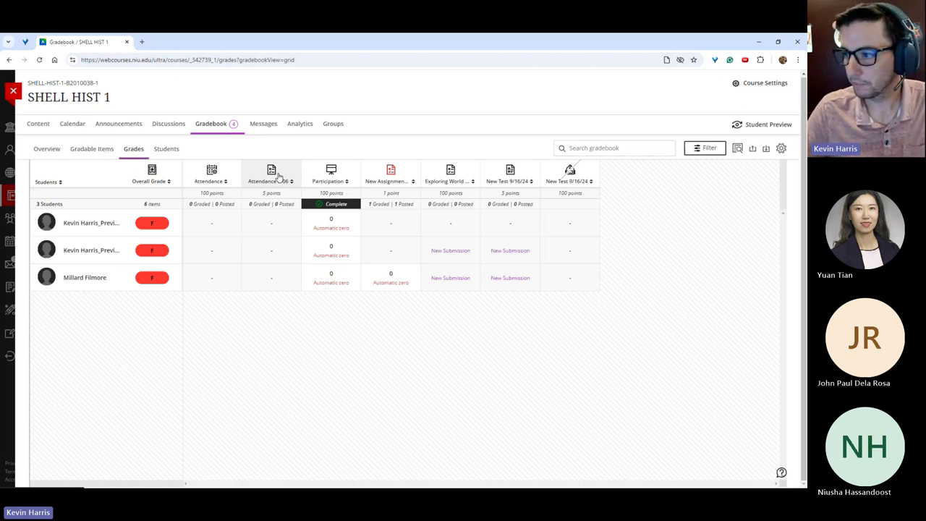
triple_click(354, 178)
left_click_drag(470, 175, 268, 173)
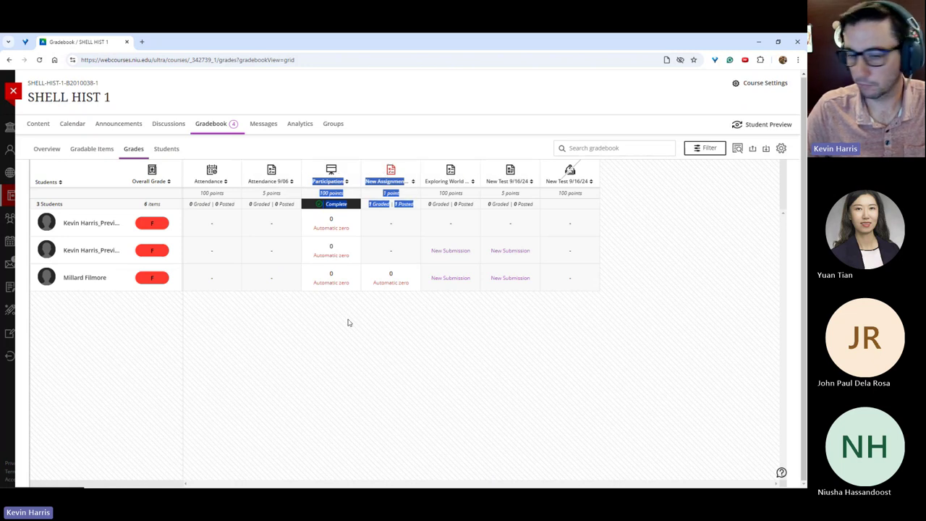
left_click(257, 322)
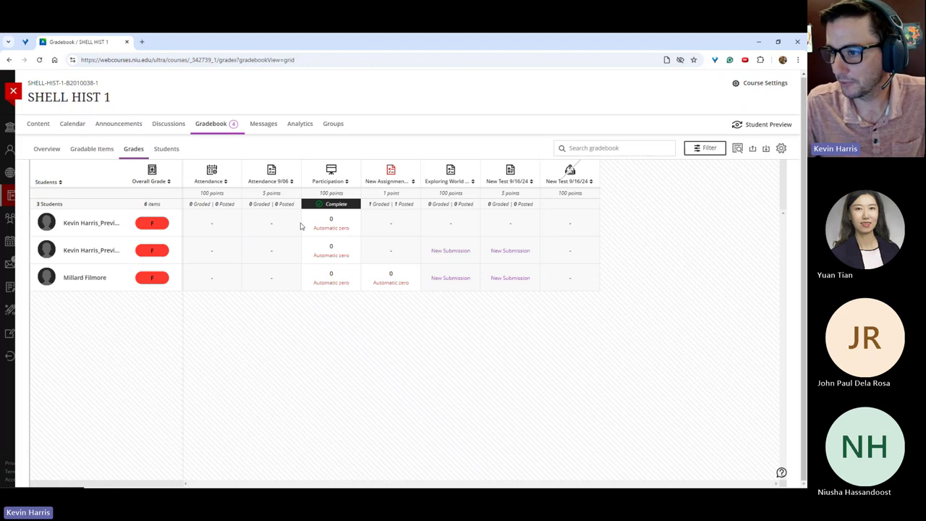
Reorder the gradable items so New Assignment 5/15/24, Attendance 9/06 and Exploring World War I Technology follow Participation in that order.
left_click(104, 150)
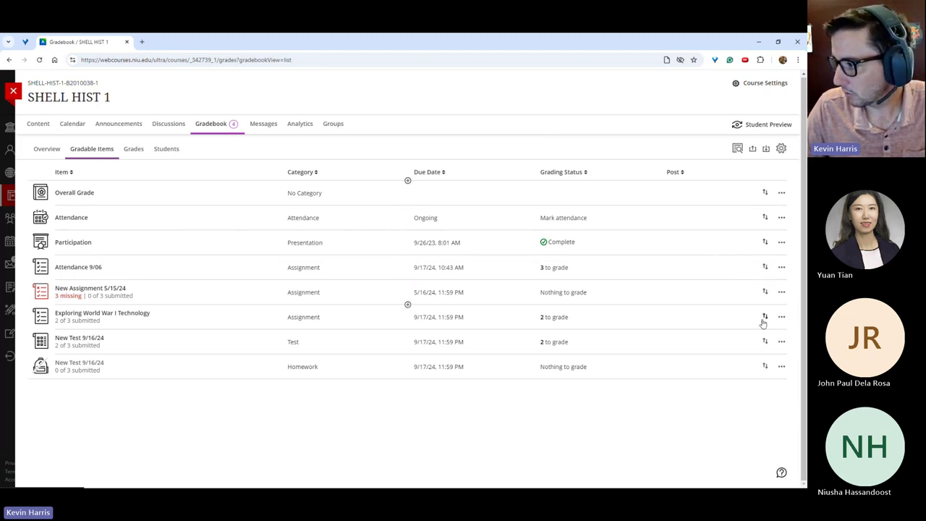
left_click_drag(766, 315, 773, 289)
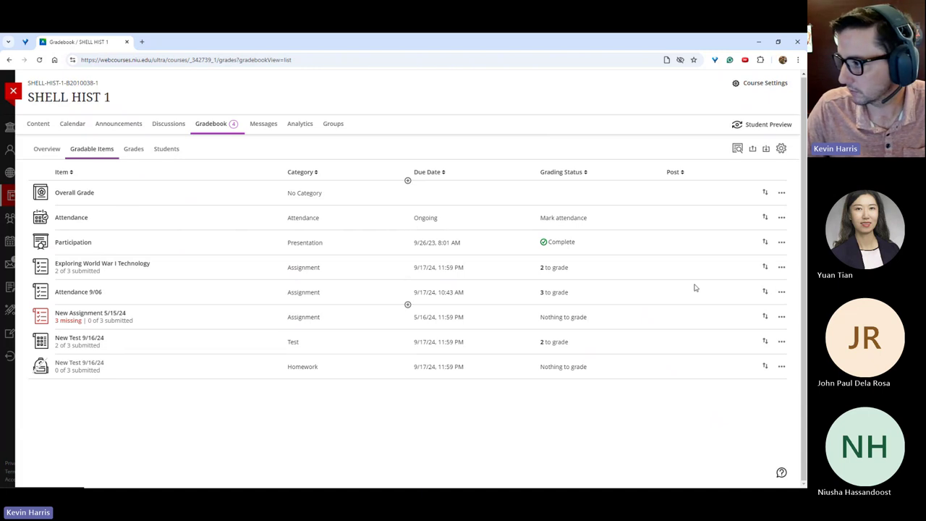
left_click_drag(763, 268, 781, 259)
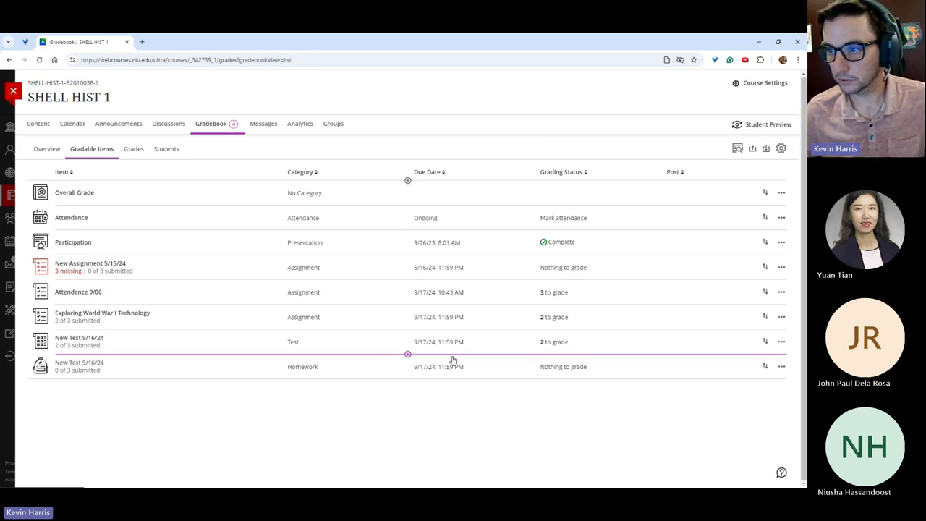
Start auto-generating learning modules above Module 6: Towards a Globalized World at the start of the course content.
left_click(39, 123)
scroll(238, 240, "down", 3)
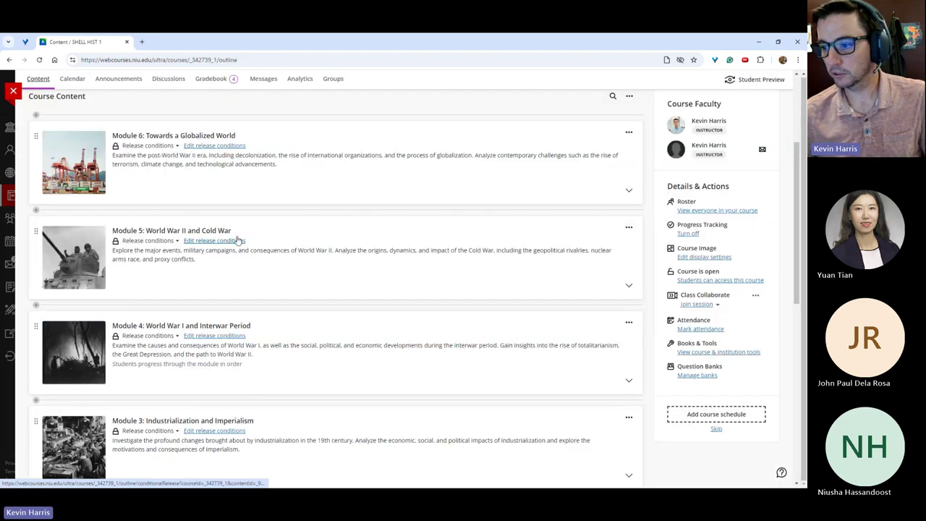
scroll(238, 240, "down", 5)
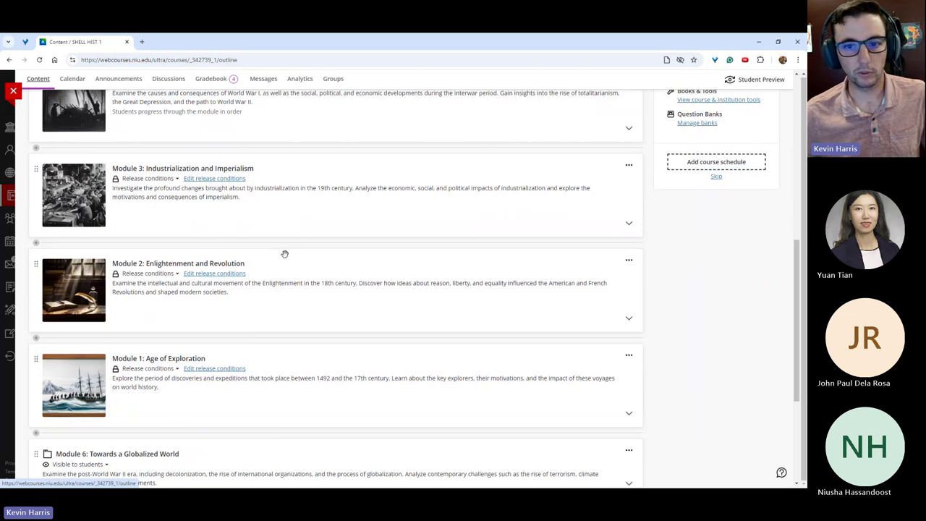
scroll(284, 254, "up", 4)
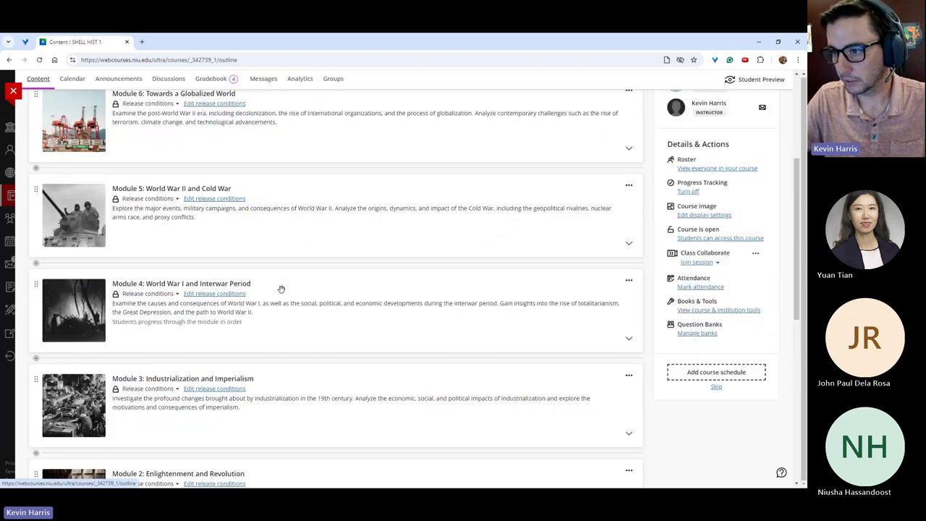
scroll(282, 289, "up", 2)
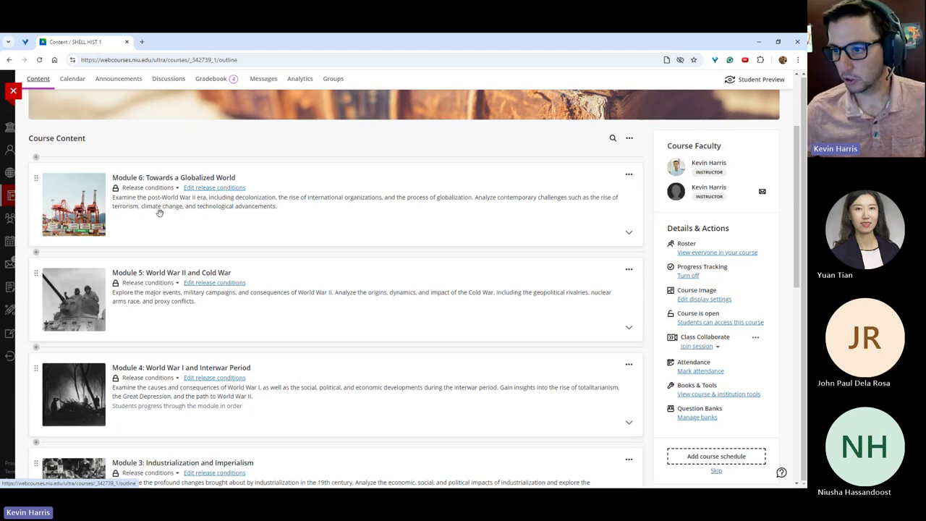
left_click(35, 157)
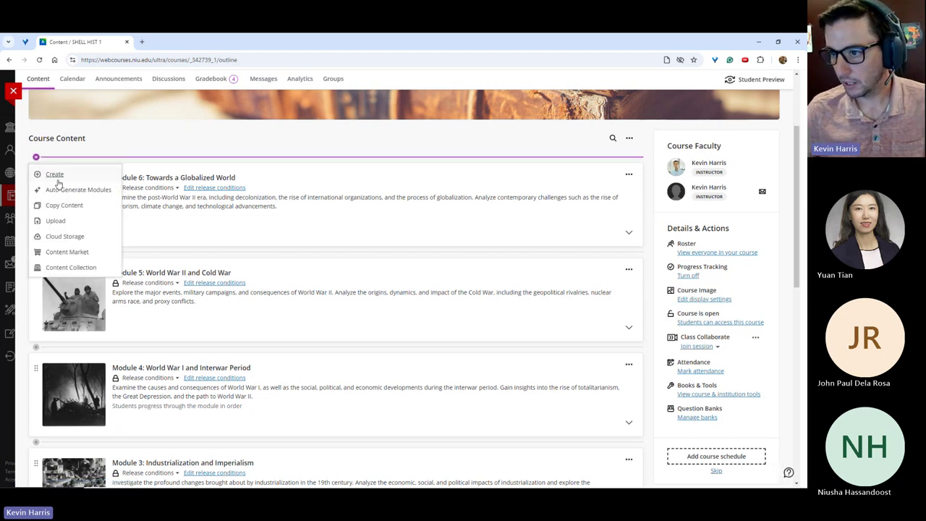
left_click(62, 188)
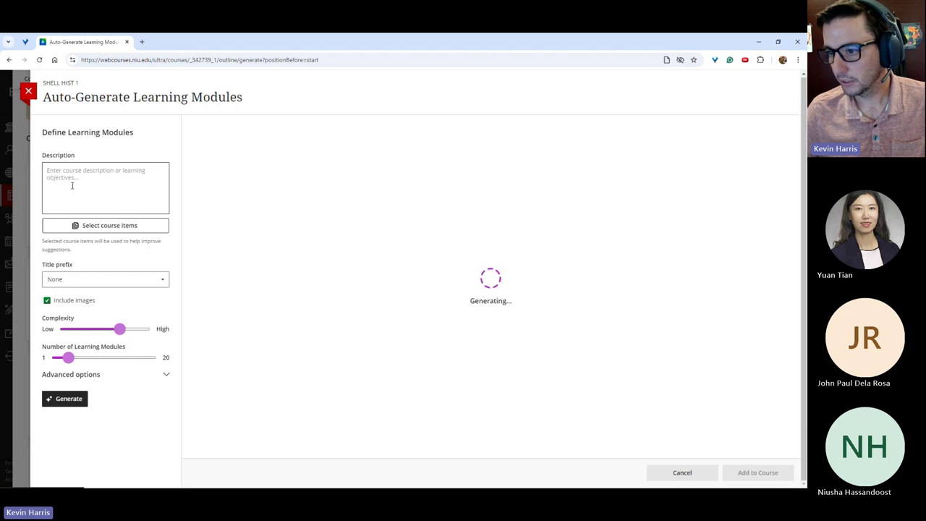
Examine the course items selectable as sources and the title prefix choices for the generated modules, without changing either.
left_click(99, 185)
left_click(94, 225)
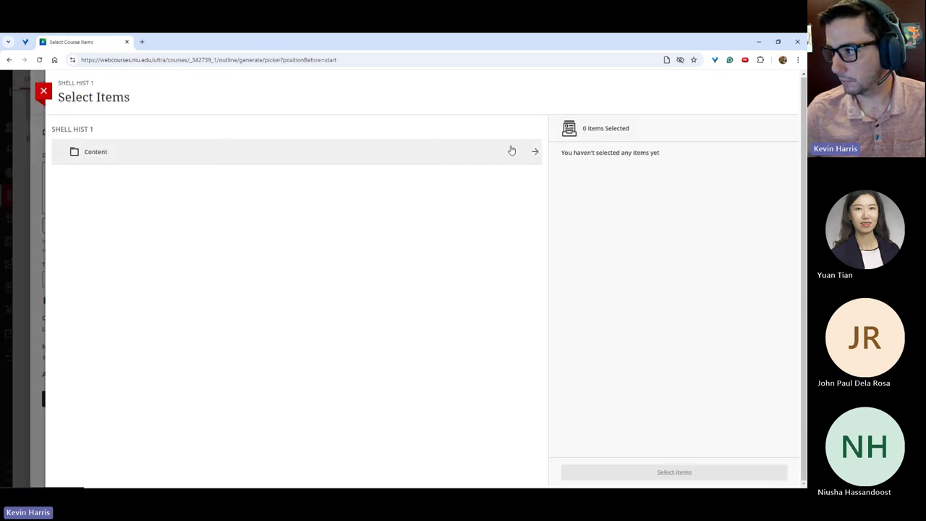
left_click(535, 151)
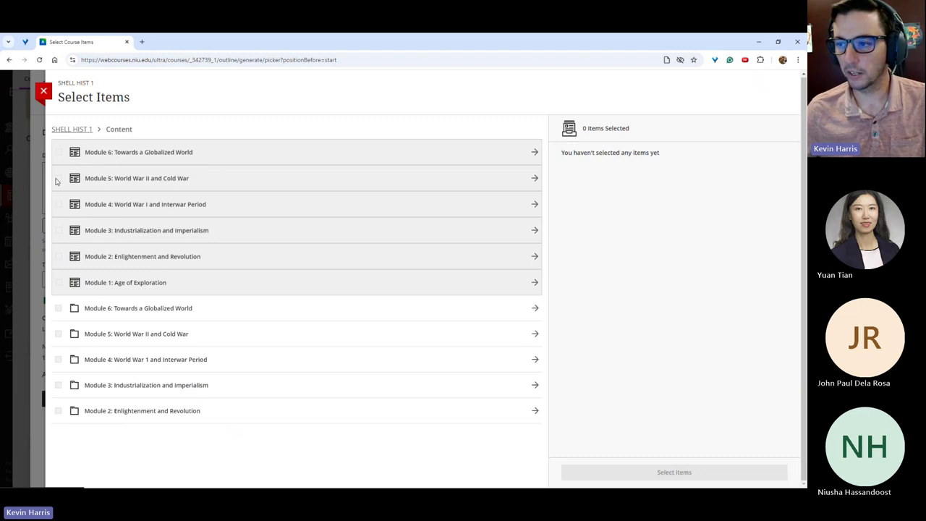
left_click(45, 92)
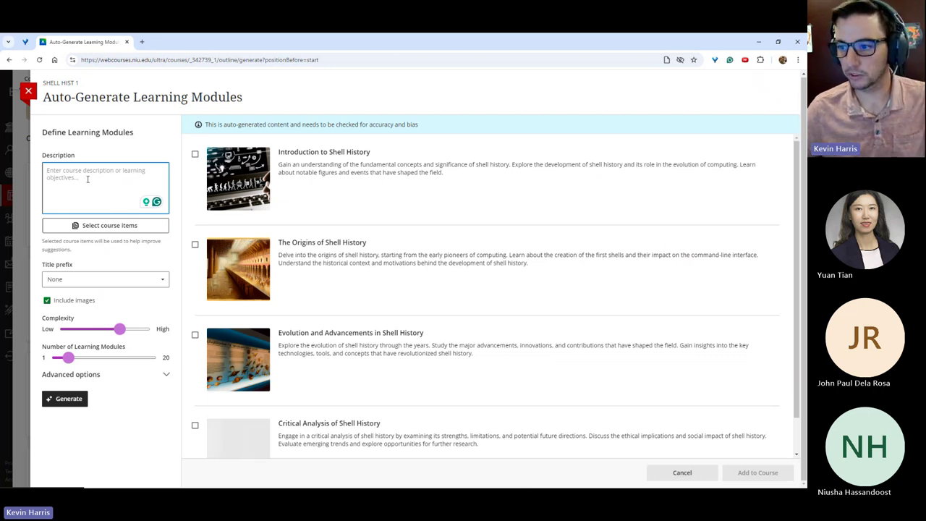
left_click(127, 279)
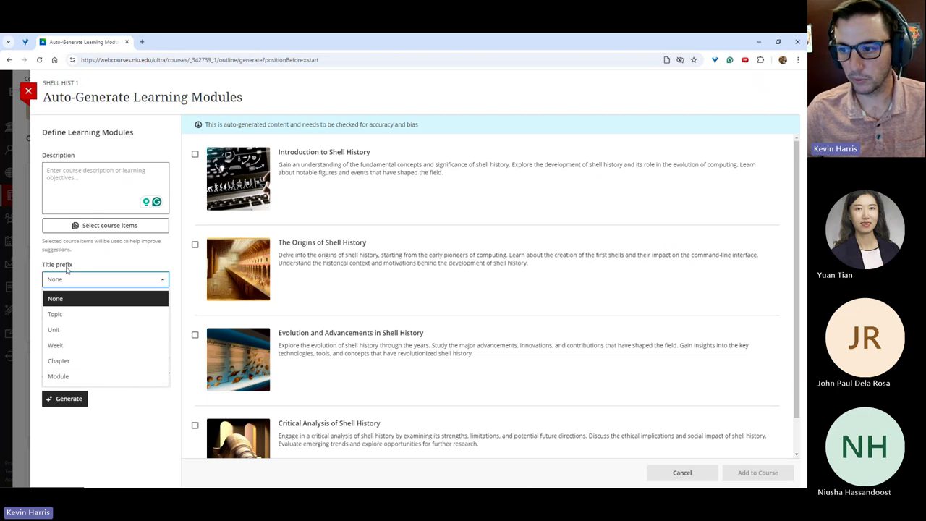
left_click(99, 265)
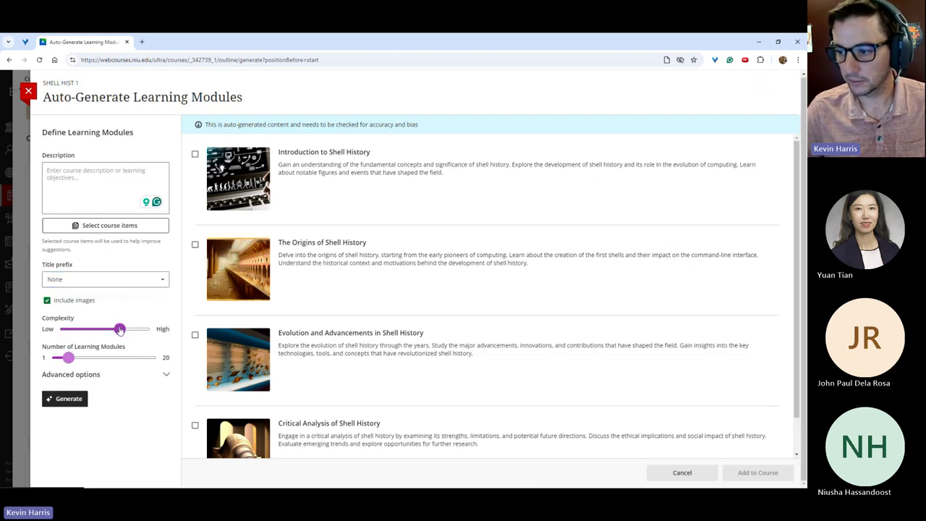
Set the complexity to its highest level and the number of learning modules to 9, and expand the advanced options.
left_click_drag(120, 329, 149, 329)
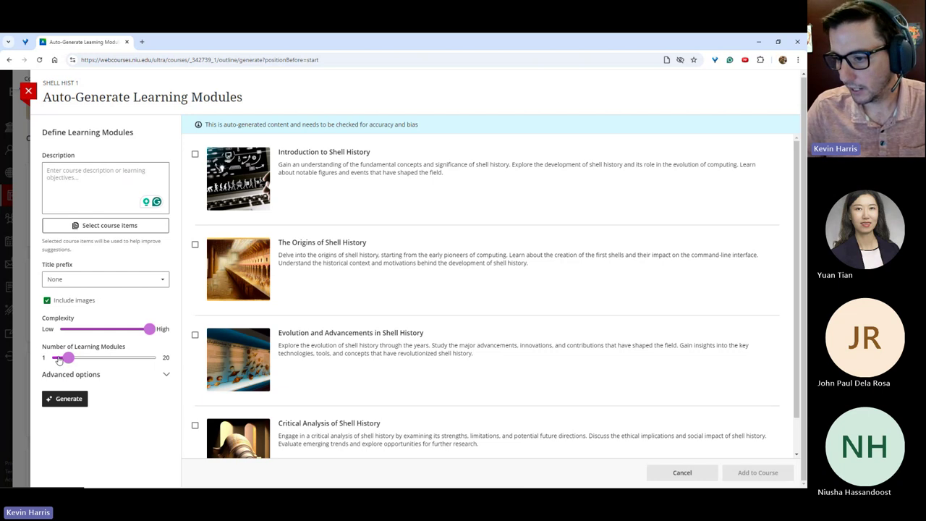
left_click_drag(64, 358, 98, 363)
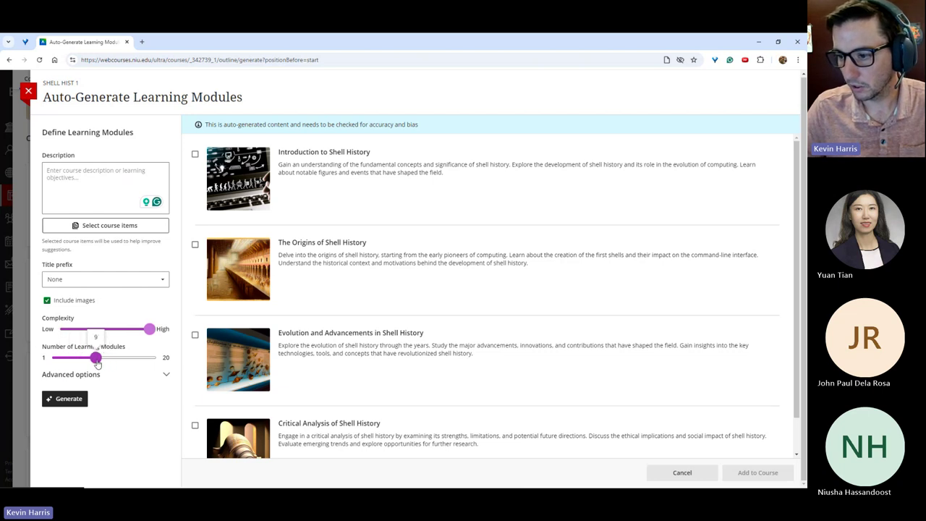
left_click(145, 379)
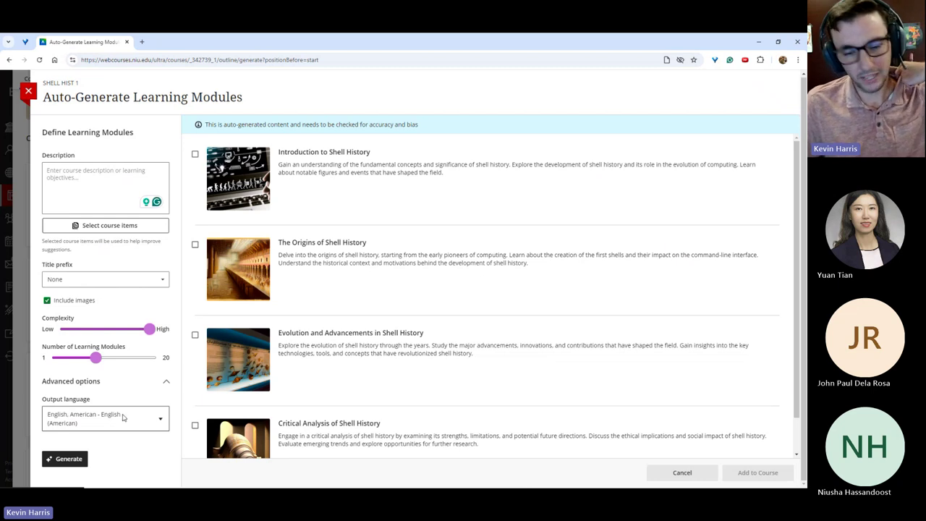
Examine the output language choices and review the suggested Shell History modules against the course name, without changing any options.
left_click(149, 421)
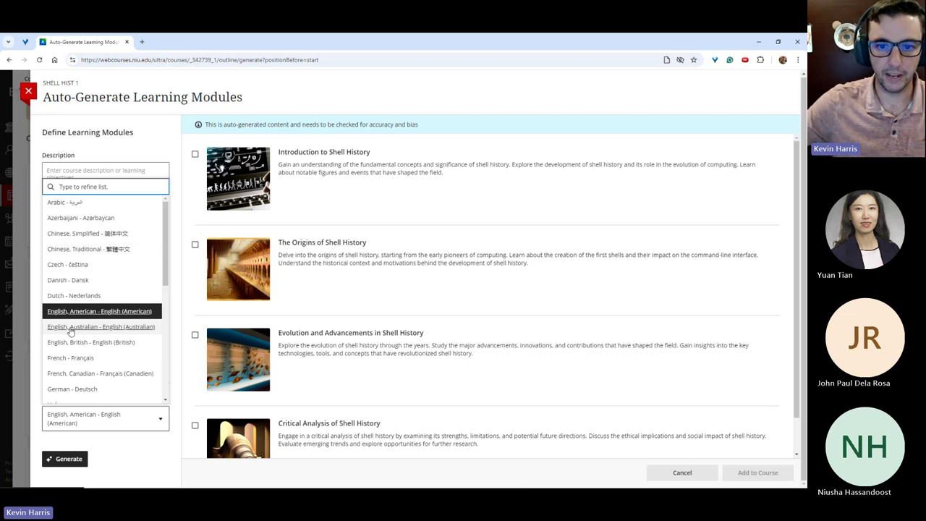
left_click(119, 443)
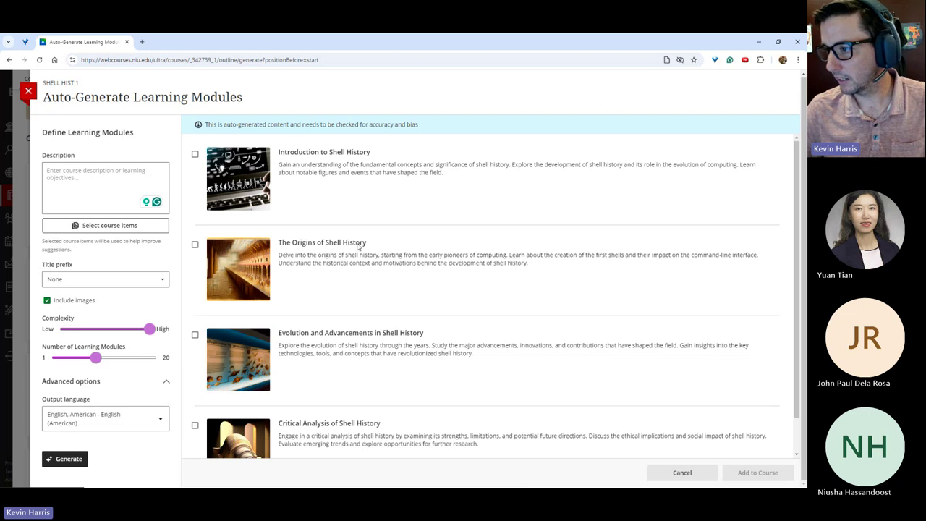
scroll(434, 322, "down", 1)
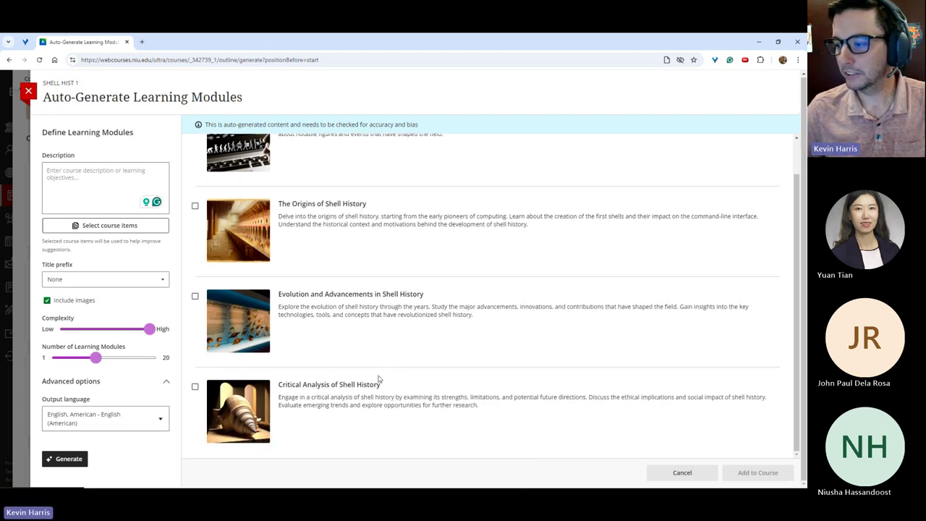
left_click_drag(382, 387, 289, 391)
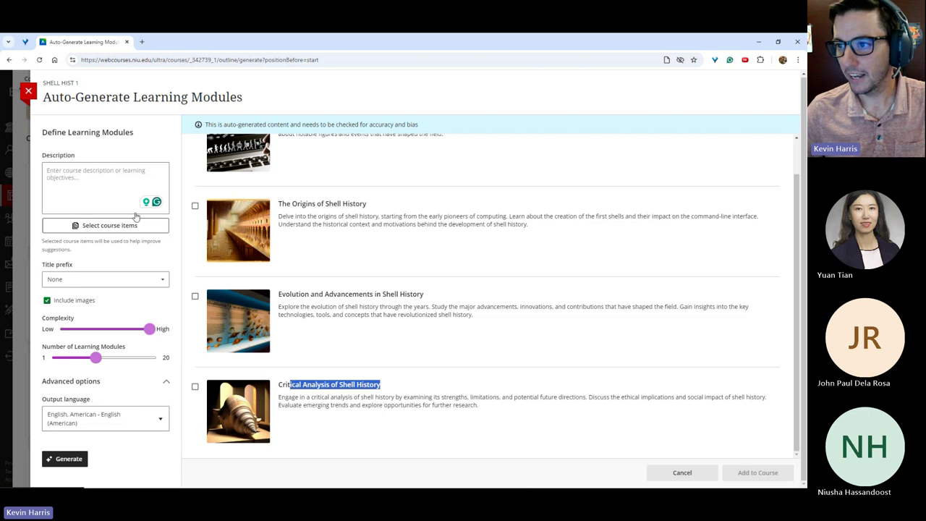
left_click_drag(79, 82, 45, 83)
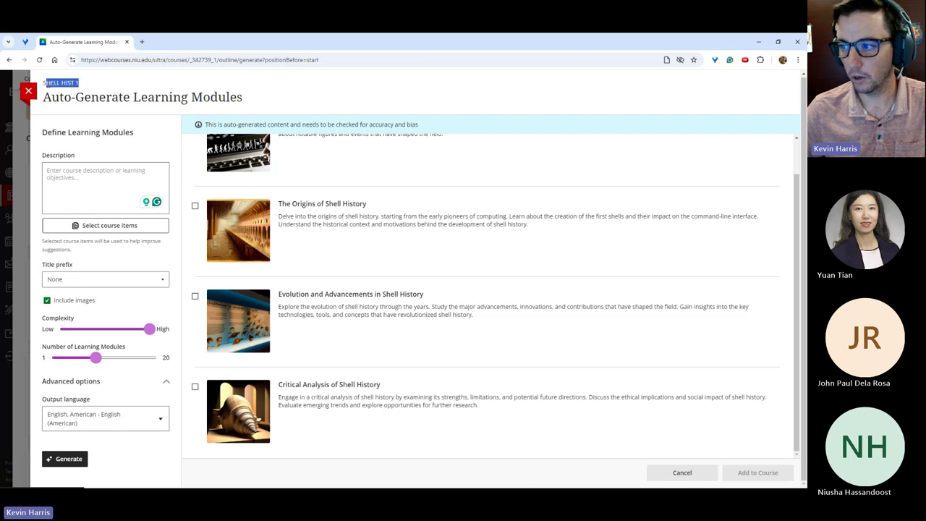
left_click_drag(375, 294, 413, 295)
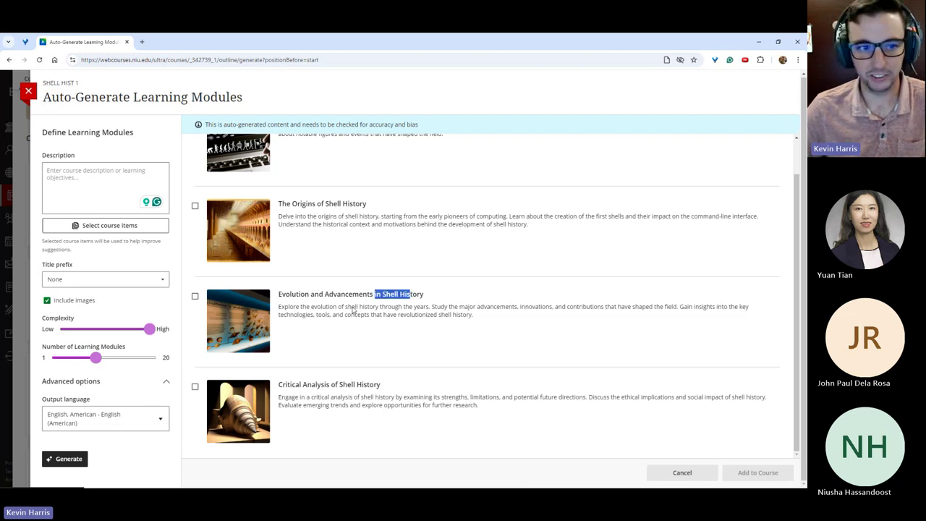
scroll(304, 268, "up", 1)
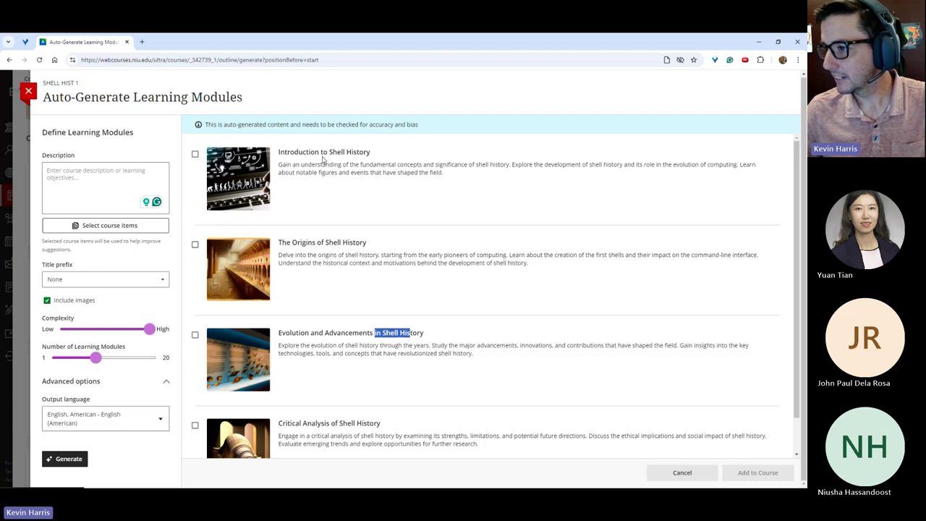
left_click(96, 181)
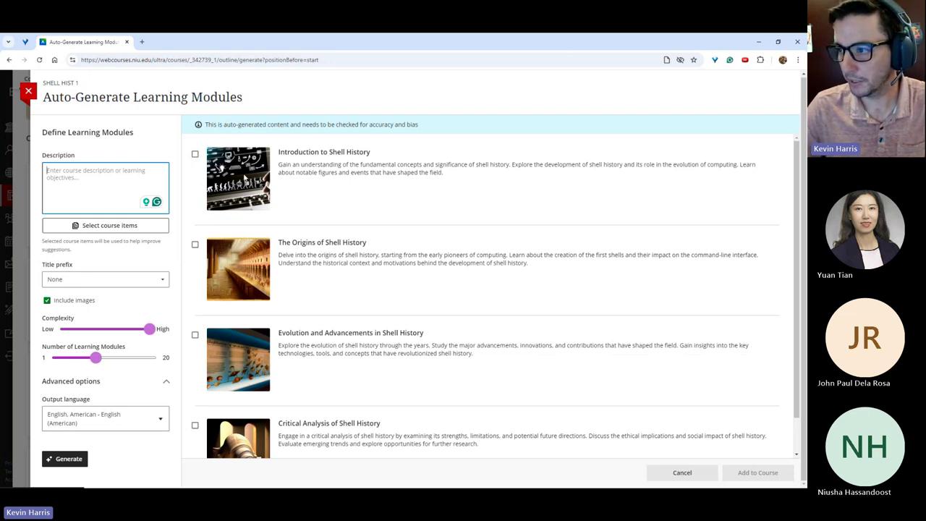
left_click_drag(246, 177, 220, 165)
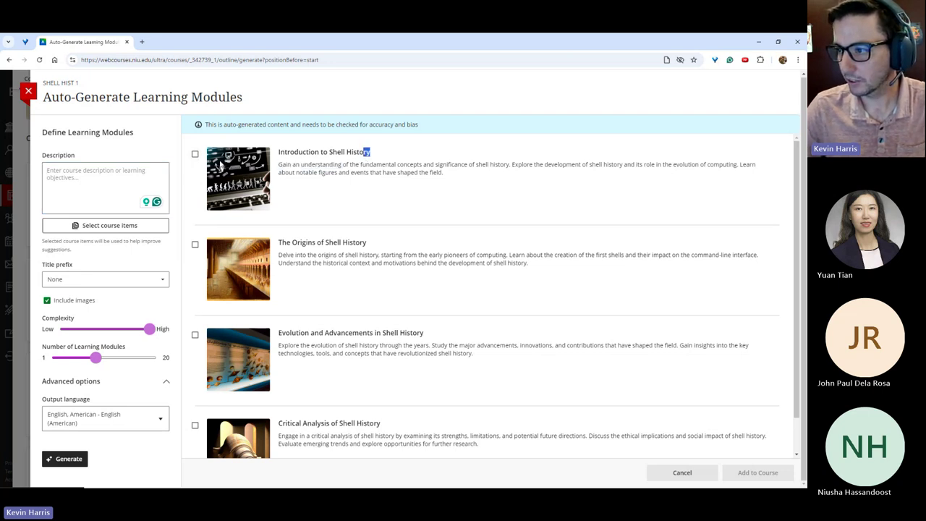
Add the generated Introduction to Shell History module to the course and check its placement in the course content.
left_click(195, 155)
left_click(752, 474)
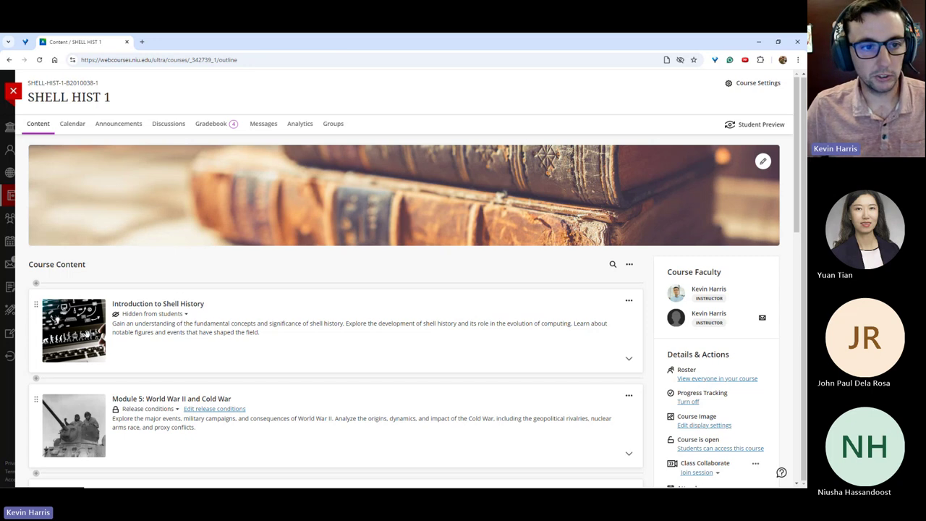
scroll(281, 449, "down", 4)
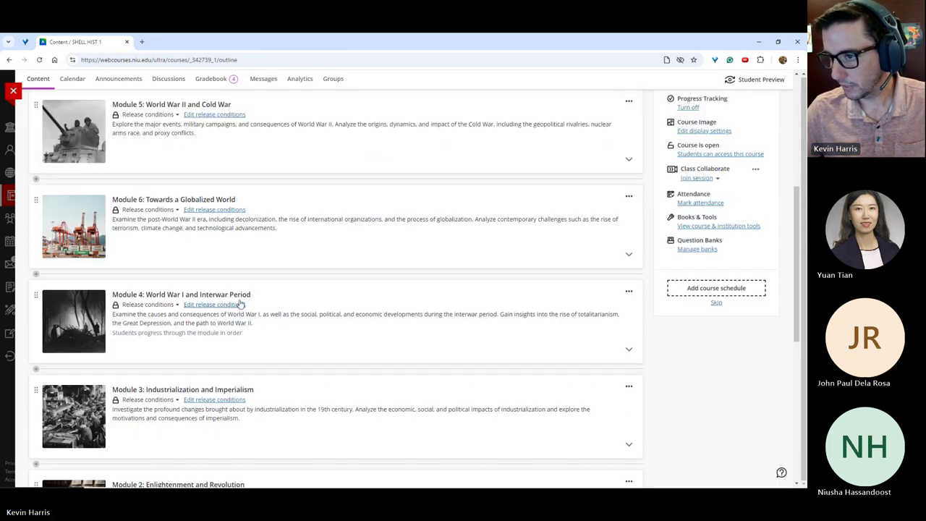
scroll(224, 371, "up", 5)
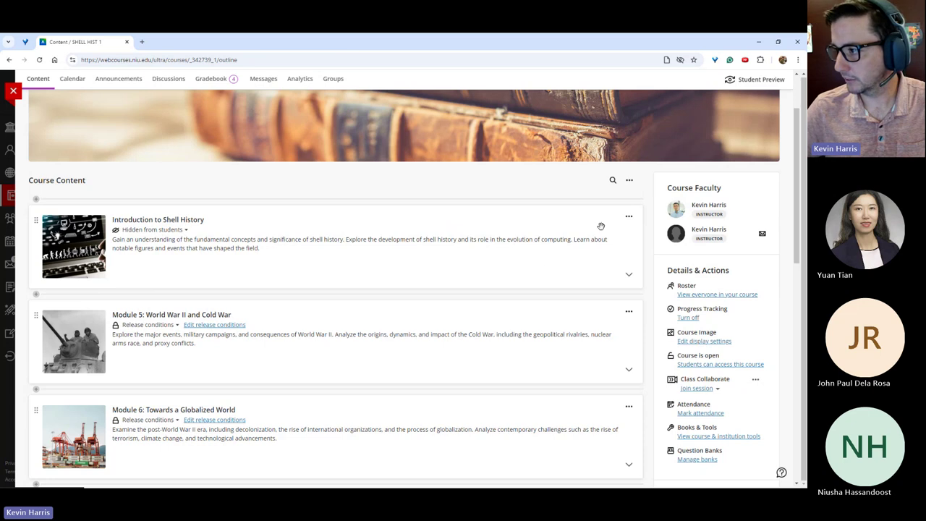
Delete the Introduction to Shell History learning module from the course content.
left_click(628, 218)
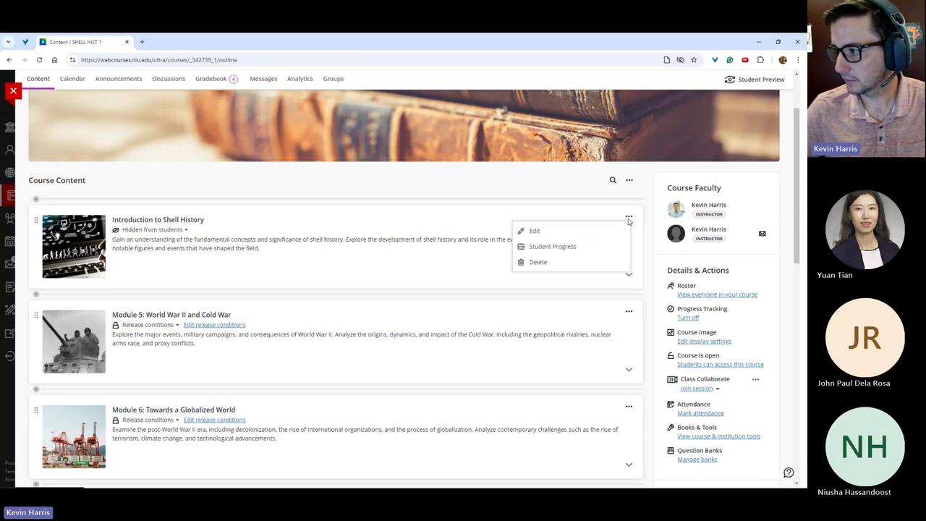
left_click(537, 262)
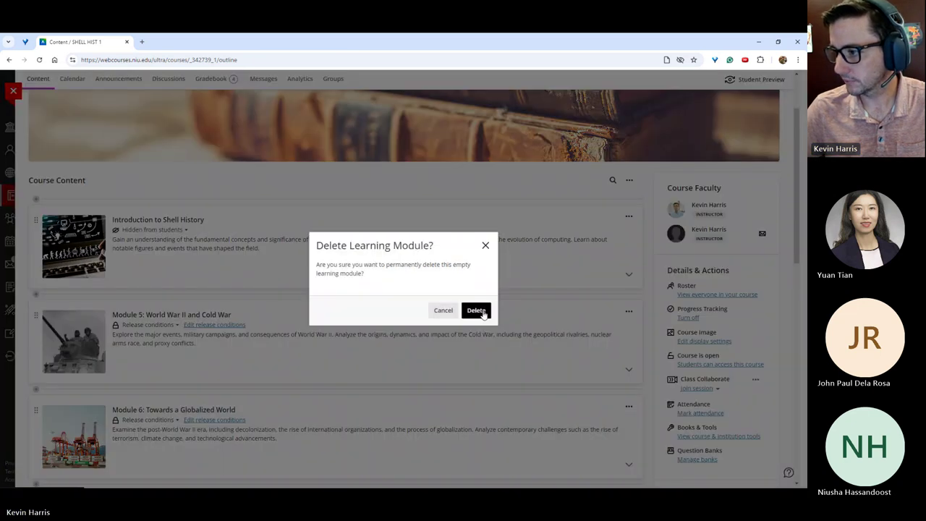
left_click(481, 312)
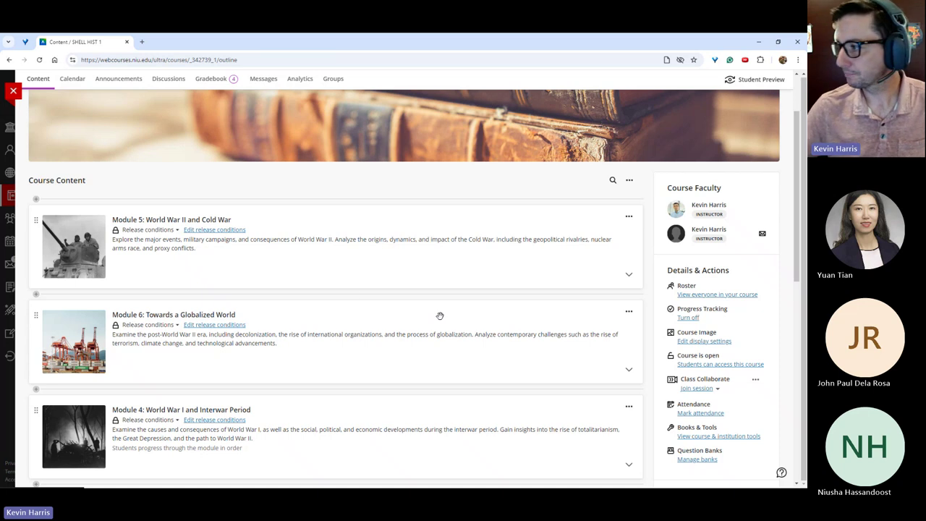
Create a new test at the end of Module 4: World War I and Interwar Period.
scroll(347, 310, "down", 3)
left_click(293, 301)
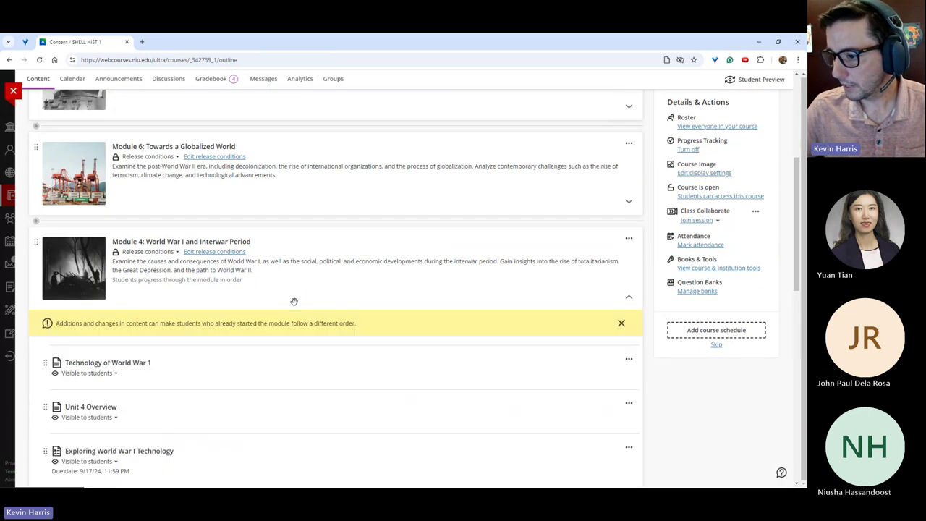
scroll(301, 310, "down", 3)
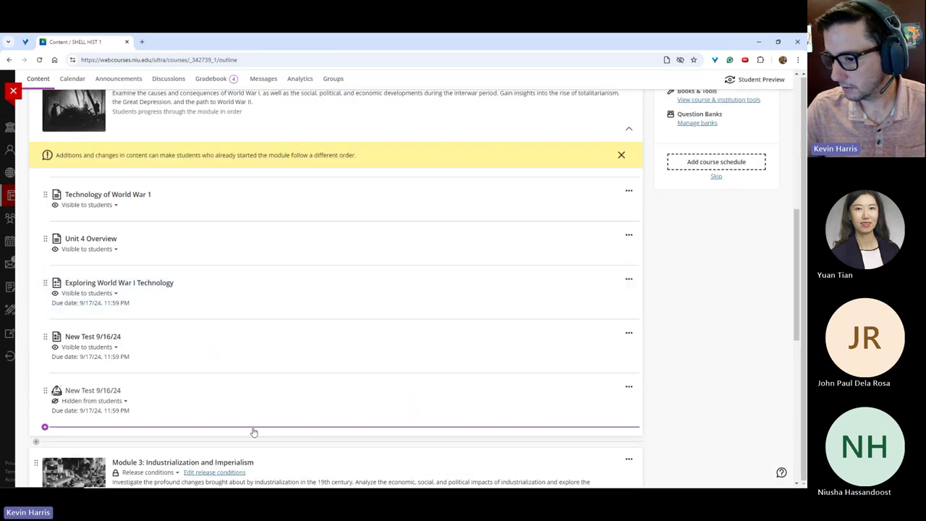
left_click(45, 427)
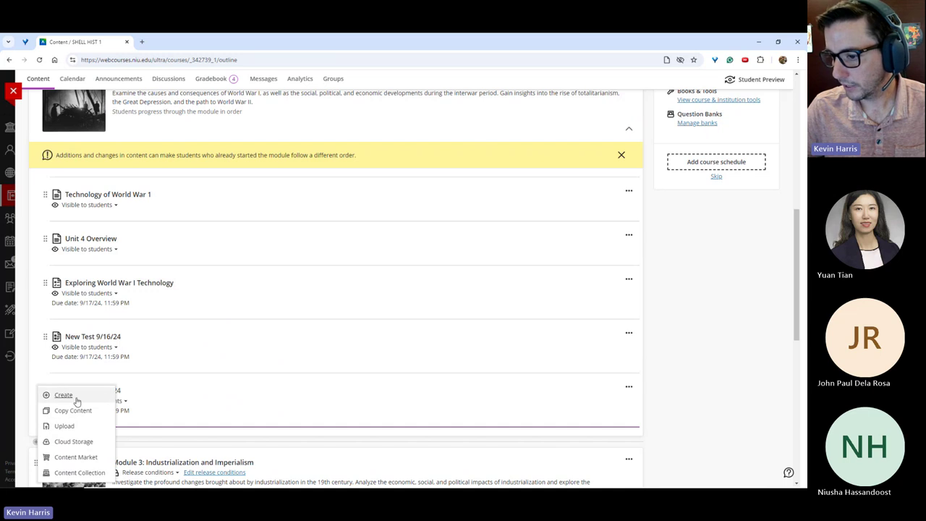
left_click(64, 395)
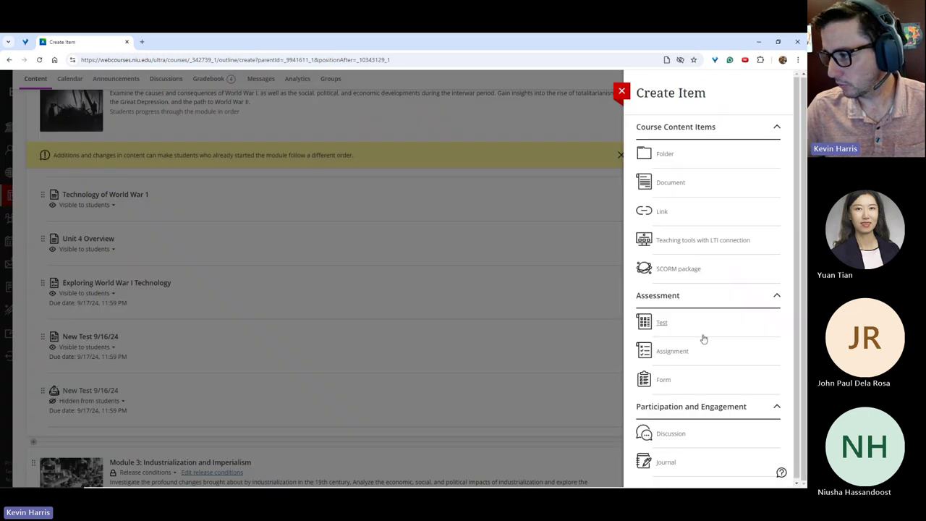
left_click(683, 328)
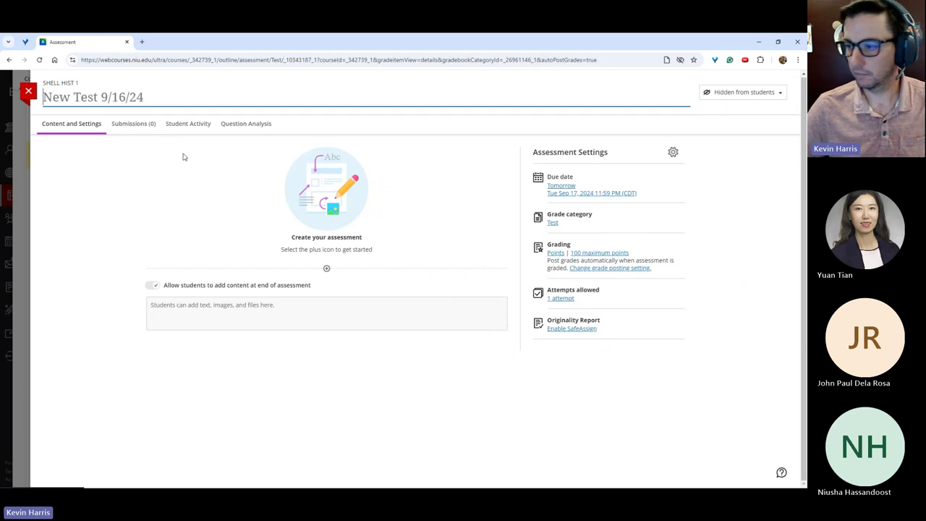
Start auto-generating questions for the test, using the Technology of World War 1 document from Module 4 as the source.
left_click(327, 270)
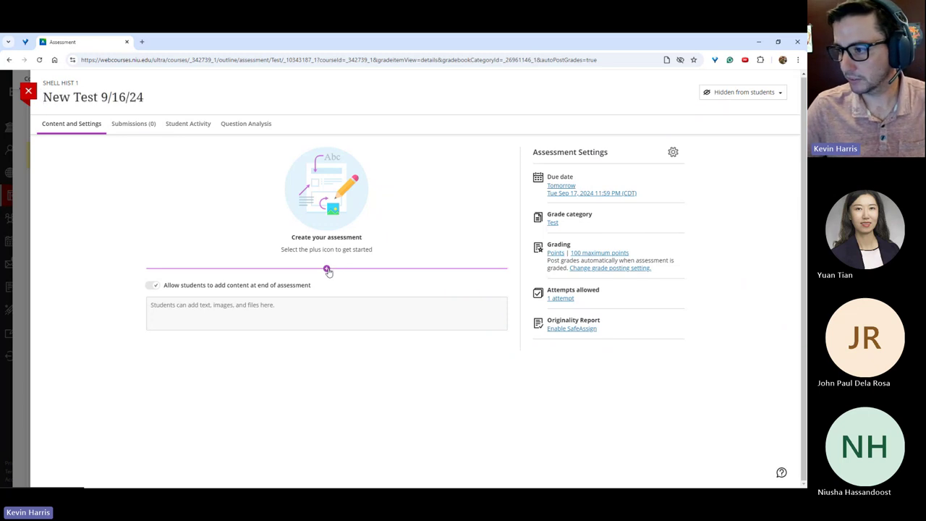
left_click(333, 242)
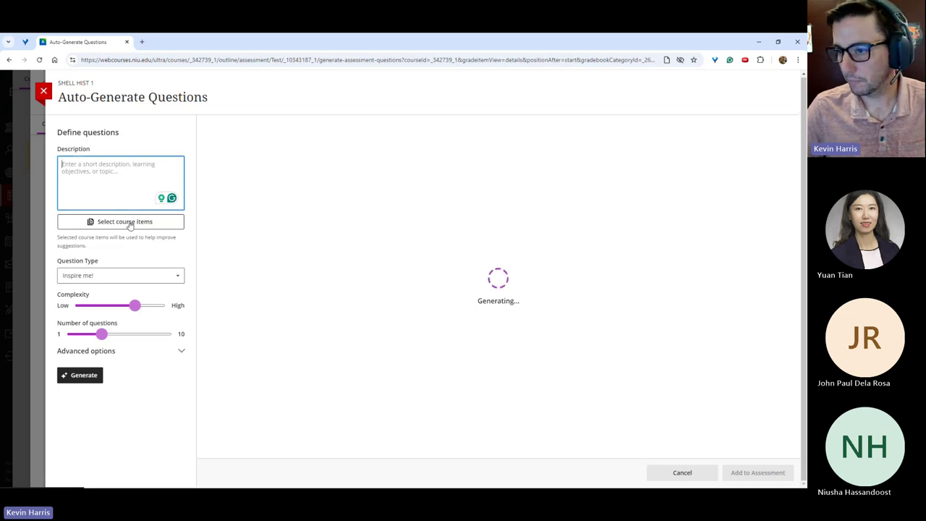
left_click(131, 222)
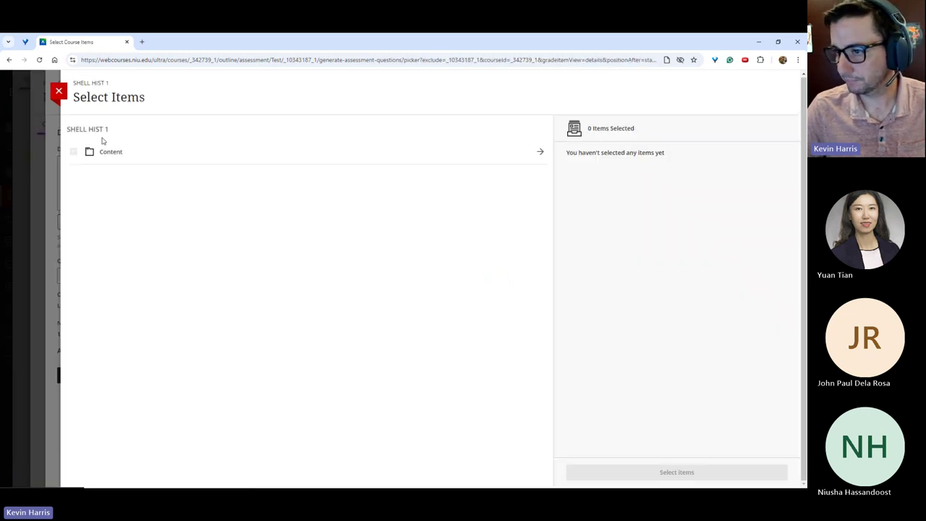
left_click(539, 152)
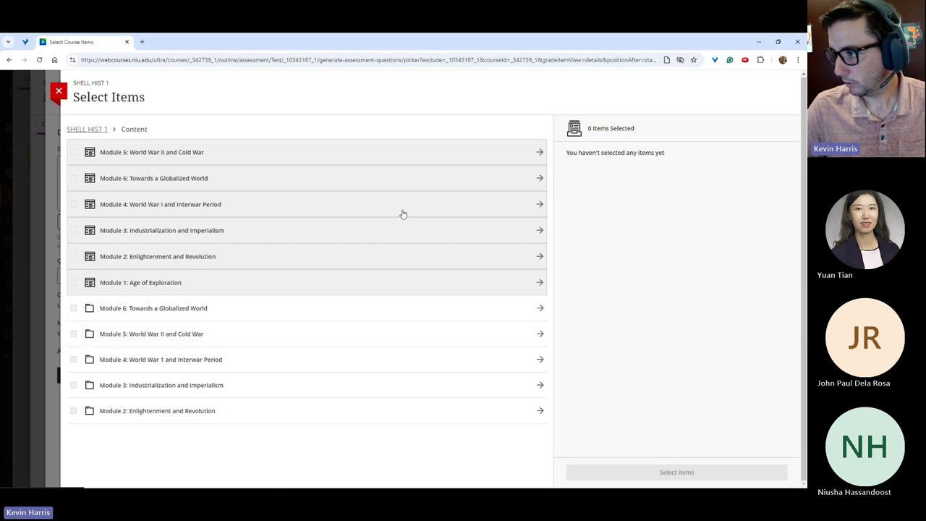
left_click(531, 203)
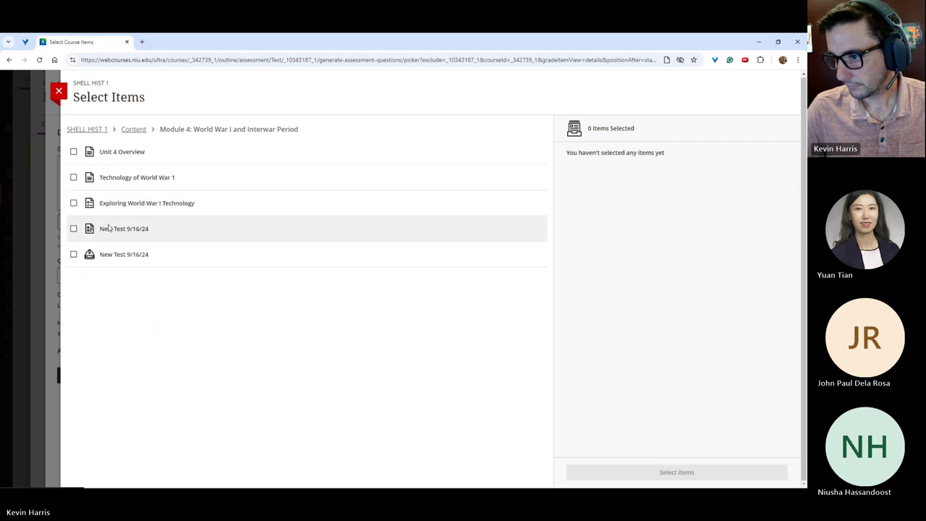
left_click(73, 177)
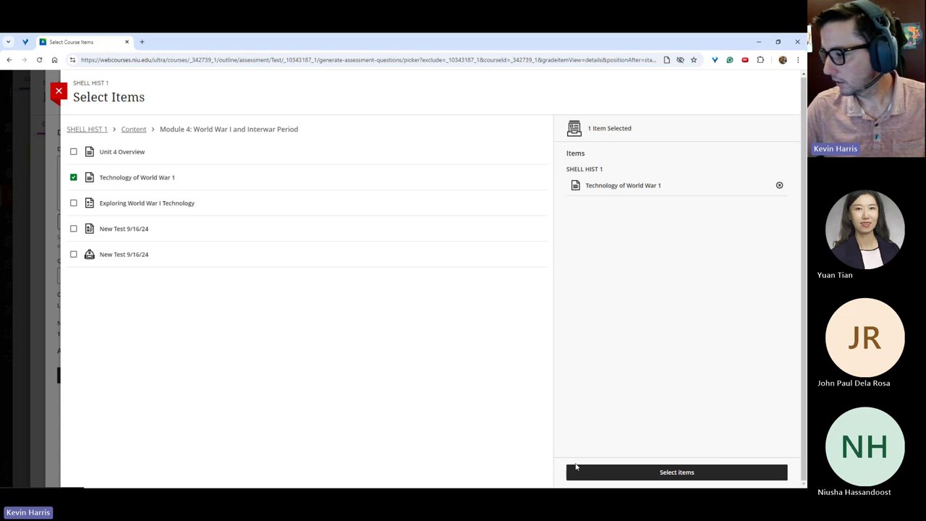
left_click(657, 477)
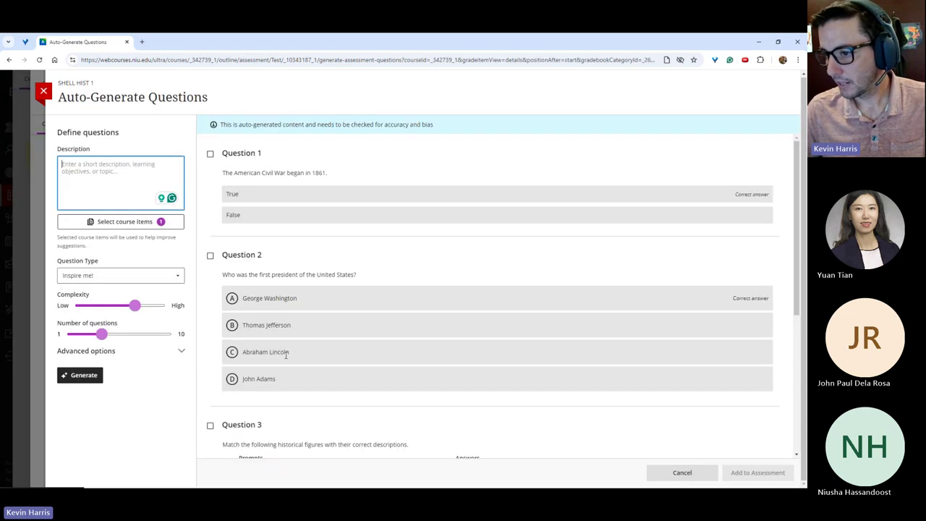
Generate new questions with the highest complexity, the Inspire me! question type and the number of questions set to 7.
left_click_drag(138, 307, 165, 306)
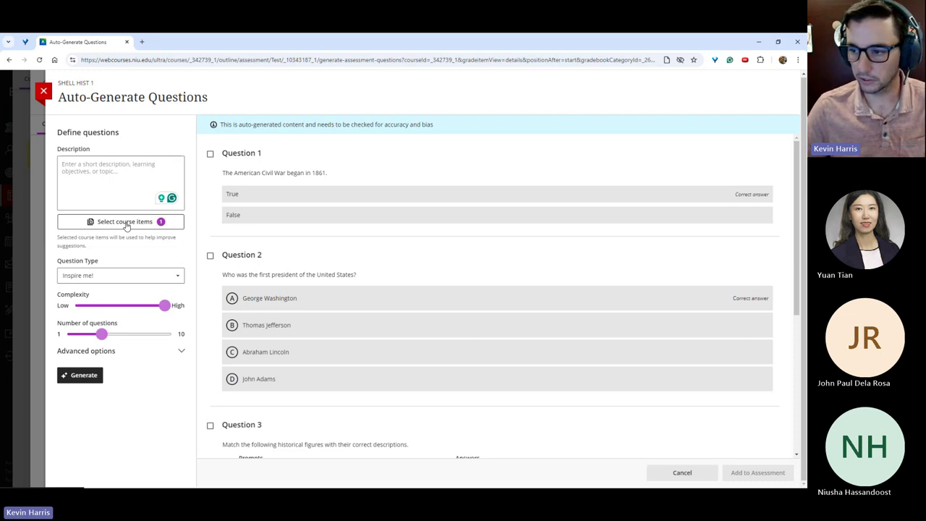
left_click(110, 277)
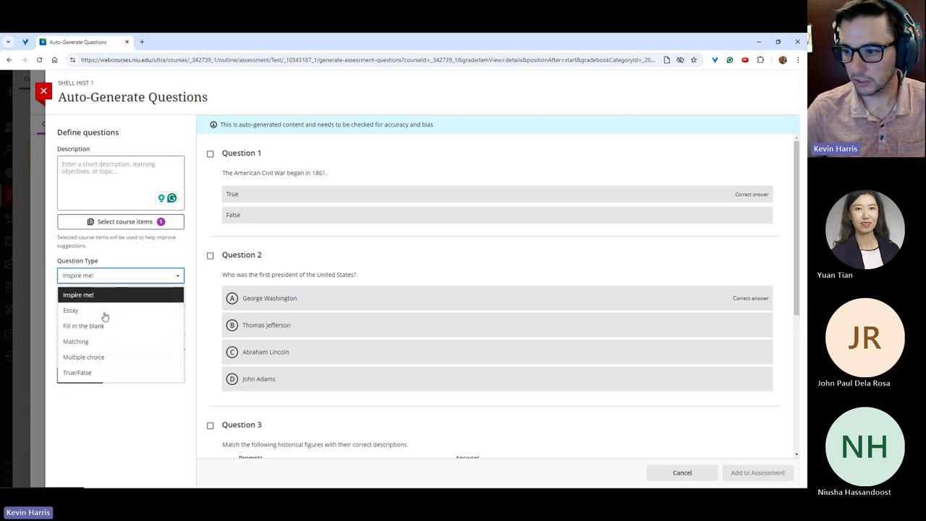
left_click(113, 294)
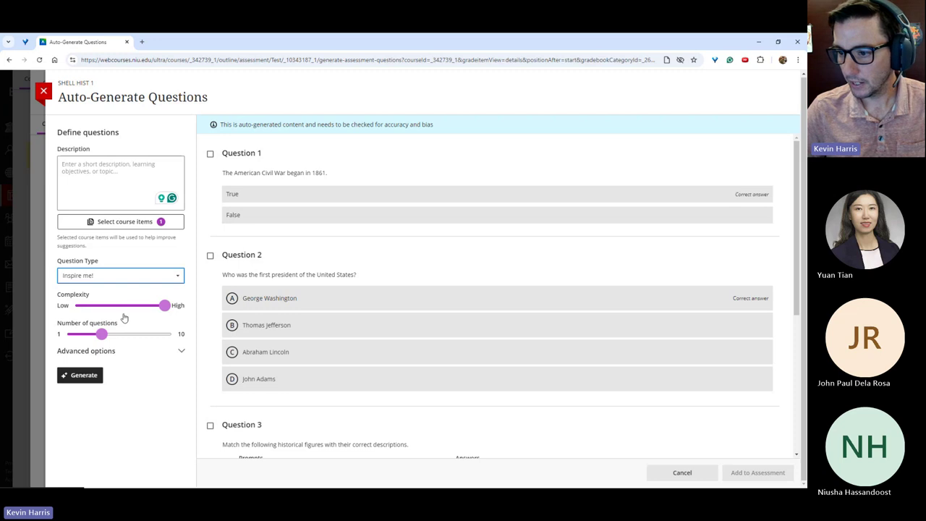
left_click_drag(99, 337, 133, 339)
left_click(182, 351)
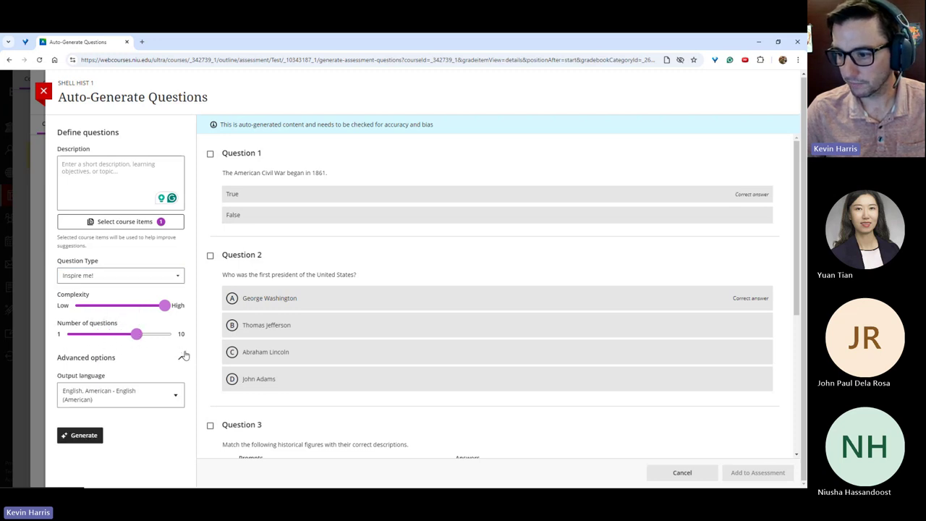
left_click(88, 436)
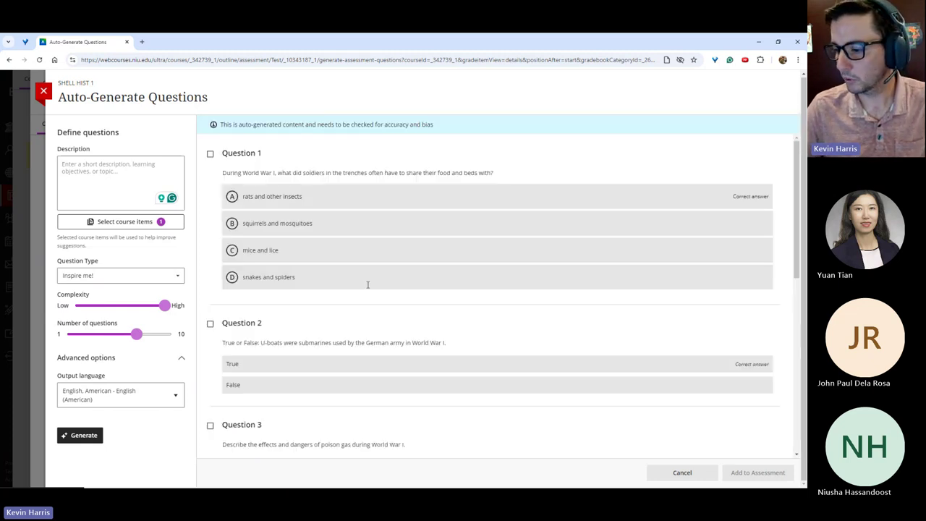
Review the generated World War I questions and their answers through to the matching question at the end.
scroll(368, 284, "down", 2)
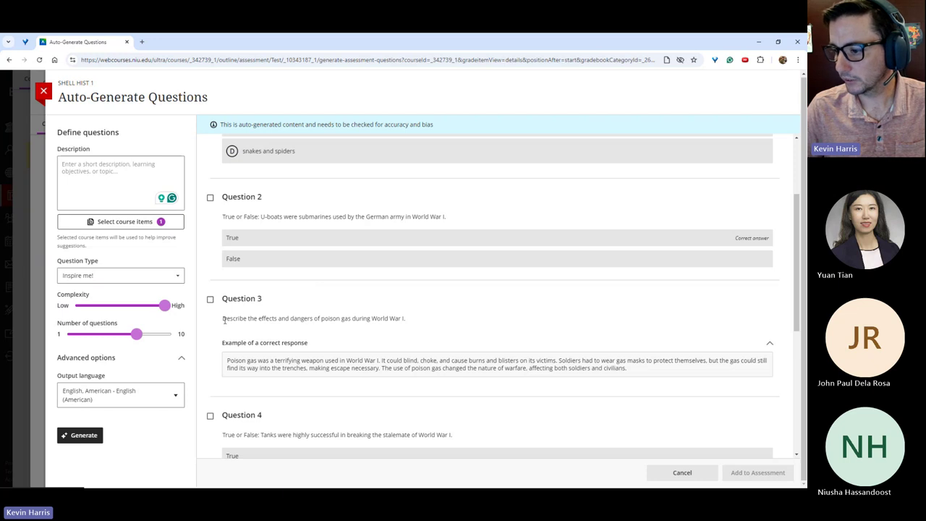
left_click_drag(224, 319, 288, 321)
scroll(335, 310, "down", 4)
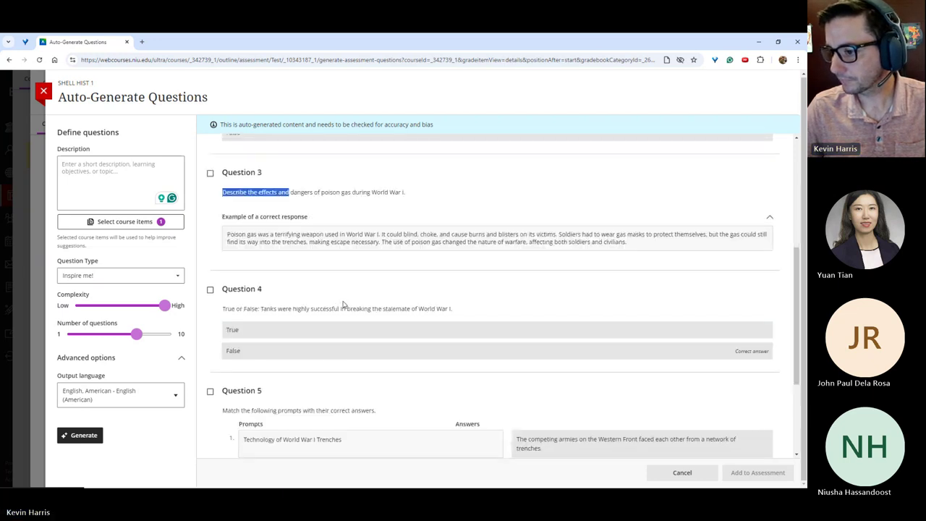
scroll(348, 304, "down", 1)
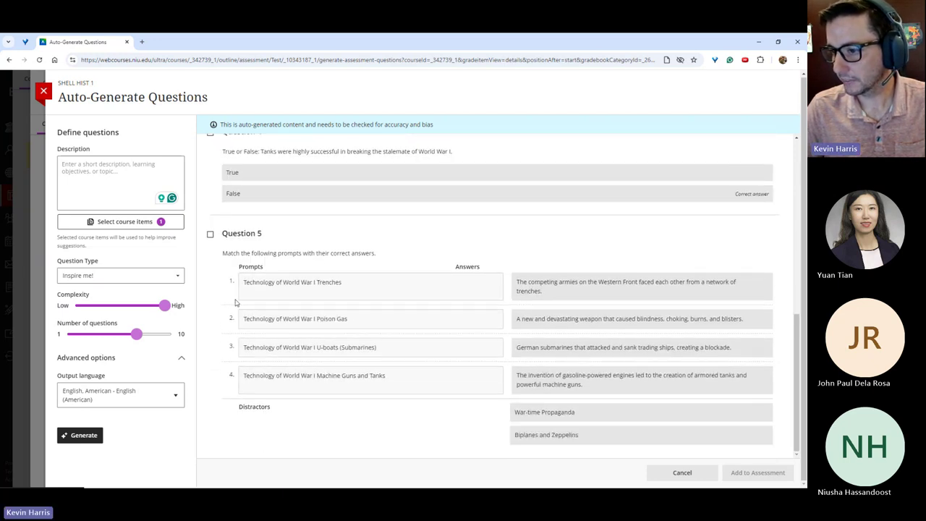
Regenerate the World War I test questions with the Essay question type.
left_click(172, 275)
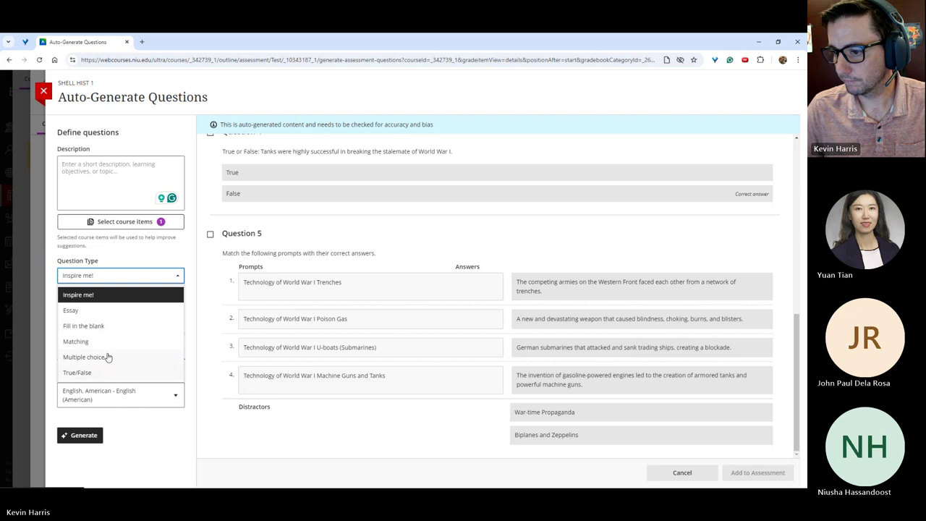
left_click(94, 311)
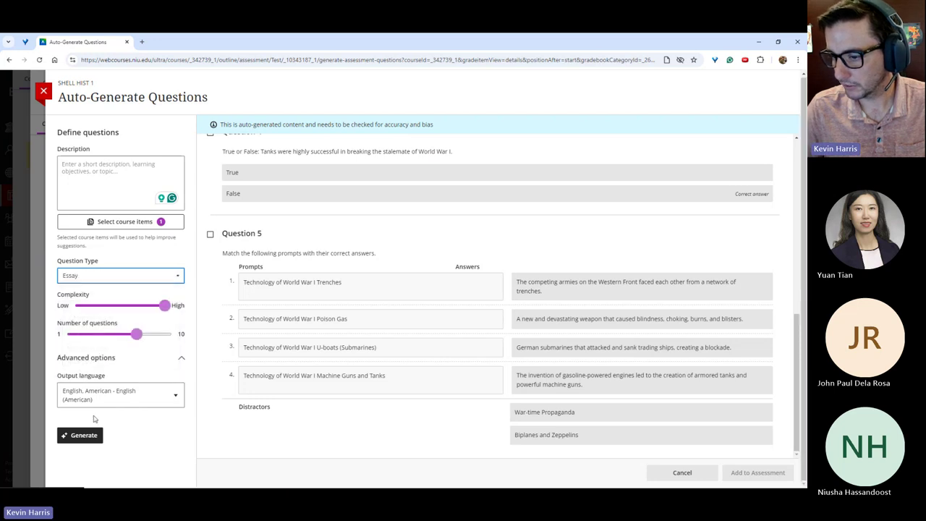
left_click(91, 435)
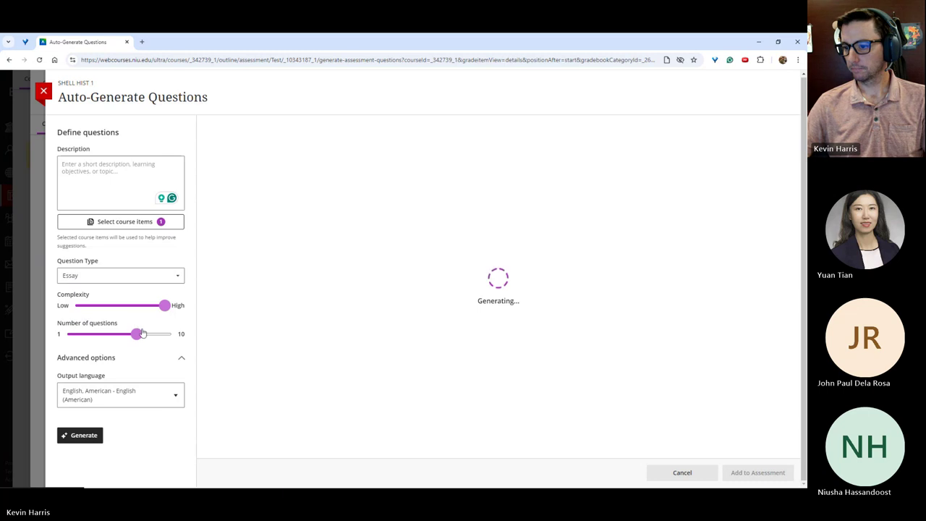
mouse_move(138, 338)
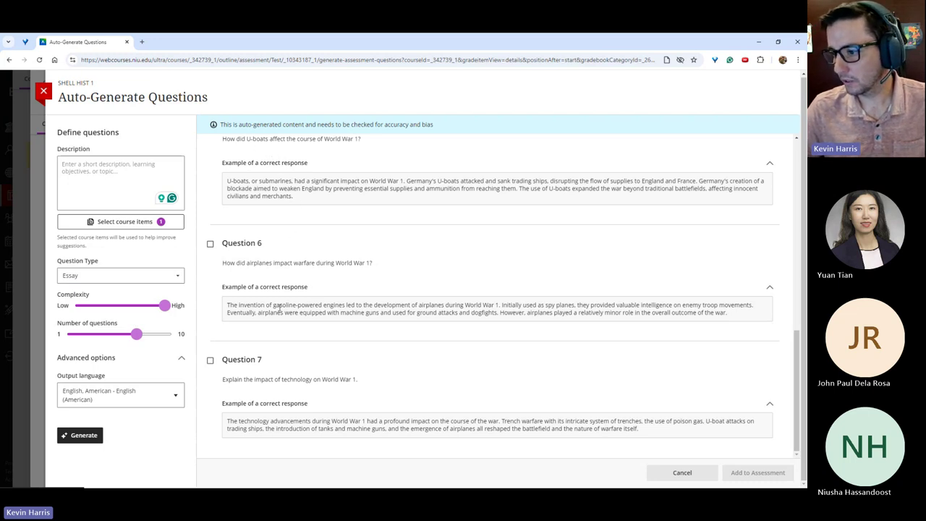
Add the generated essay question about the impact of poison gas during World War 1 to the test.
scroll(271, 381, "up", 5)
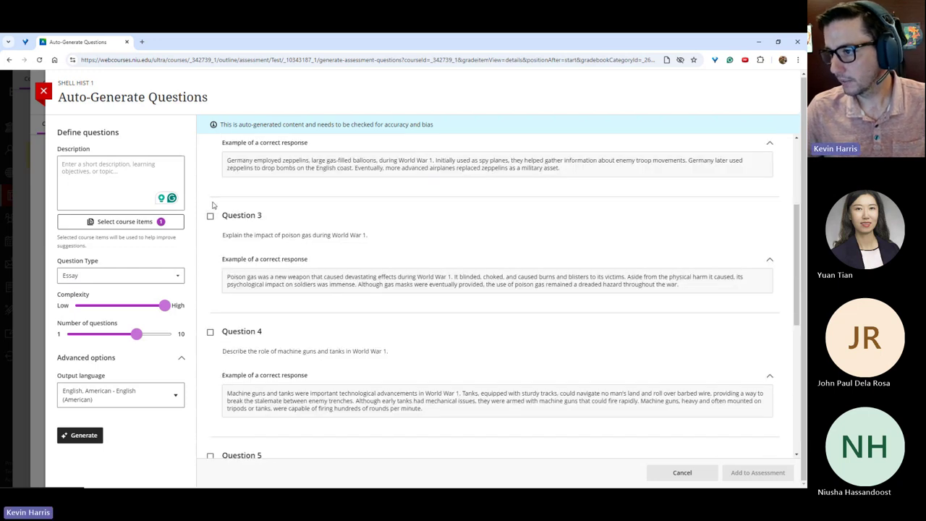
left_click(211, 218)
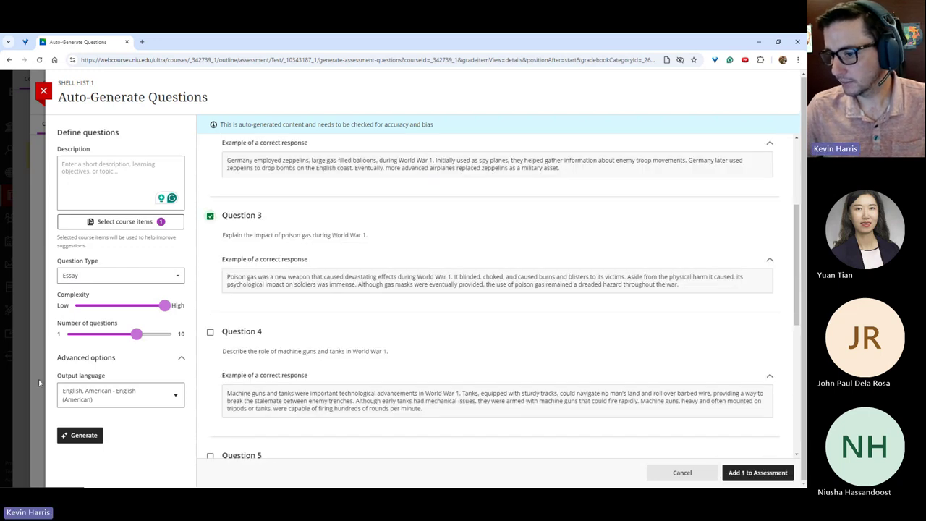
left_click(775, 473)
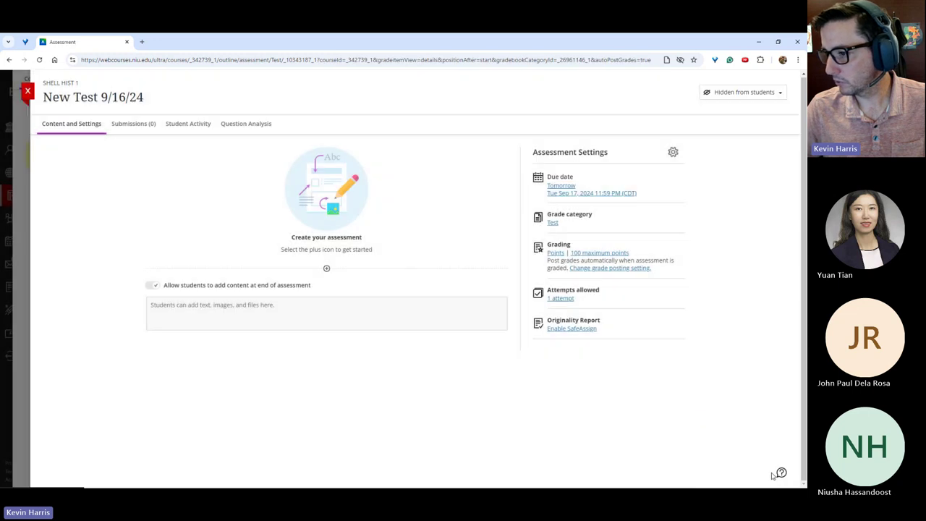
Auto-generate more questions after the poison gas essay question and add the first three suggestions to the test.
left_click(326, 313)
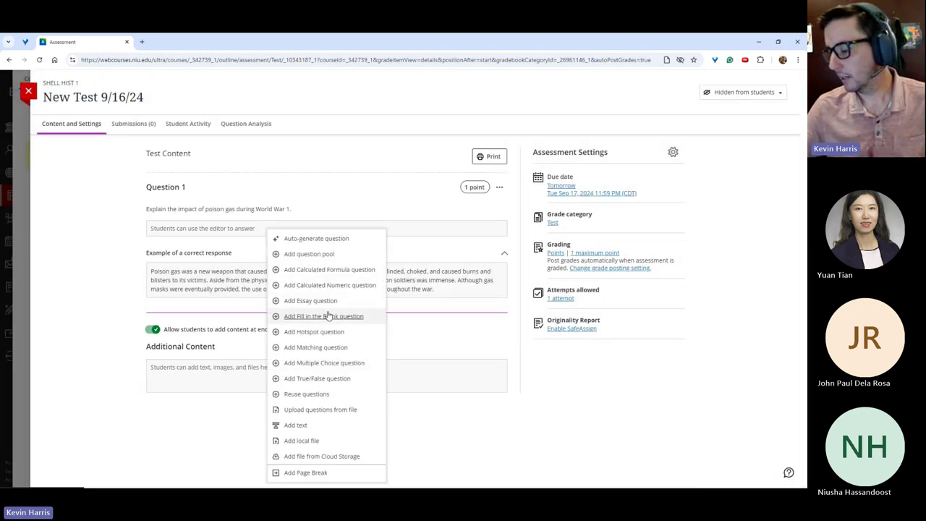
left_click(322, 239)
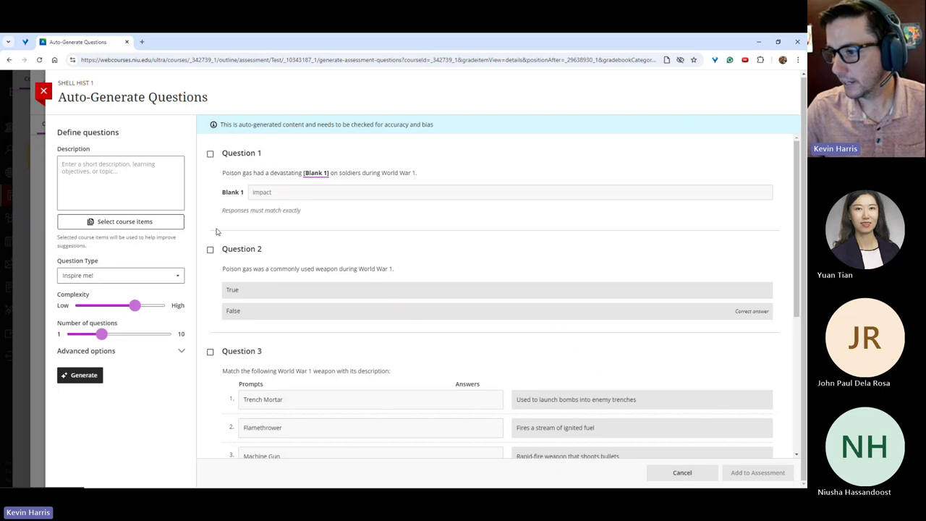
left_click(210, 154)
left_click(210, 250)
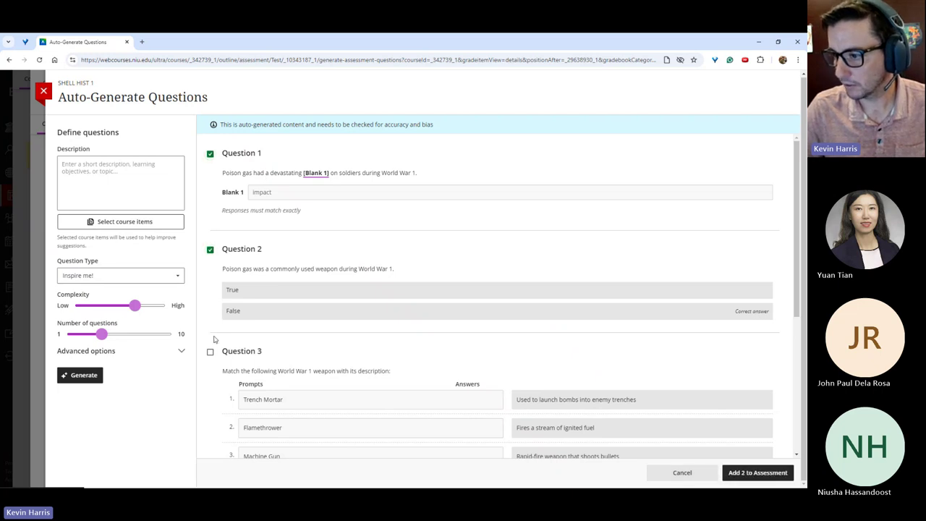
left_click(210, 352)
left_click(759, 473)
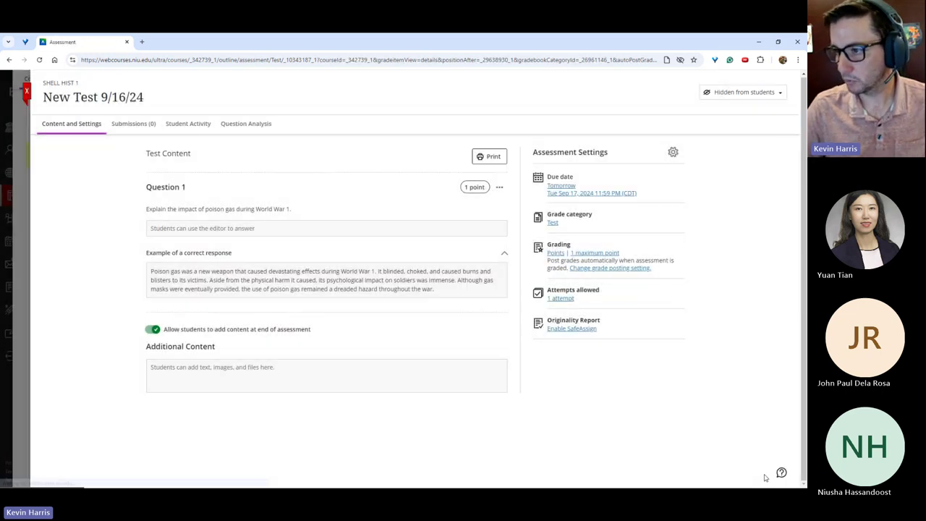
View the options available for the World War 1 weapon matching question and close the test.
left_click(496, 327)
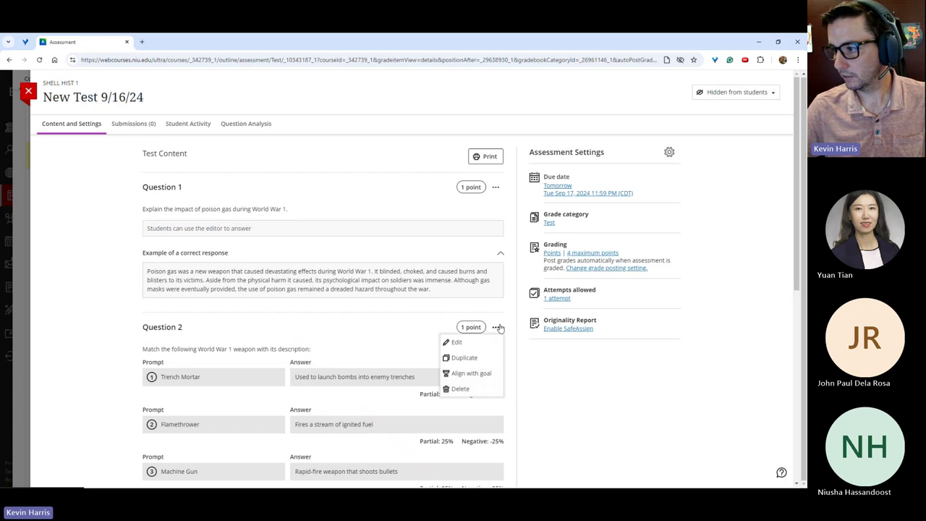
left_click_drag(495, 205, 509, 188)
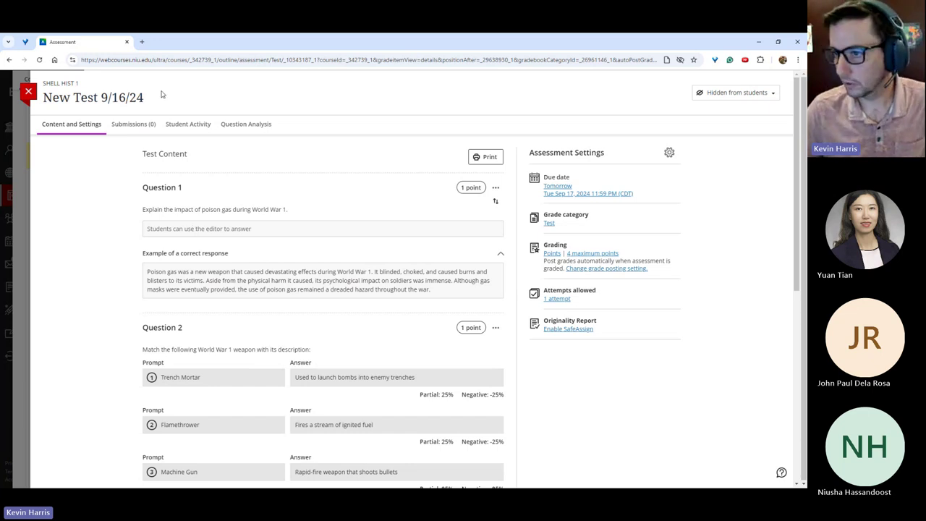
left_click(28, 91)
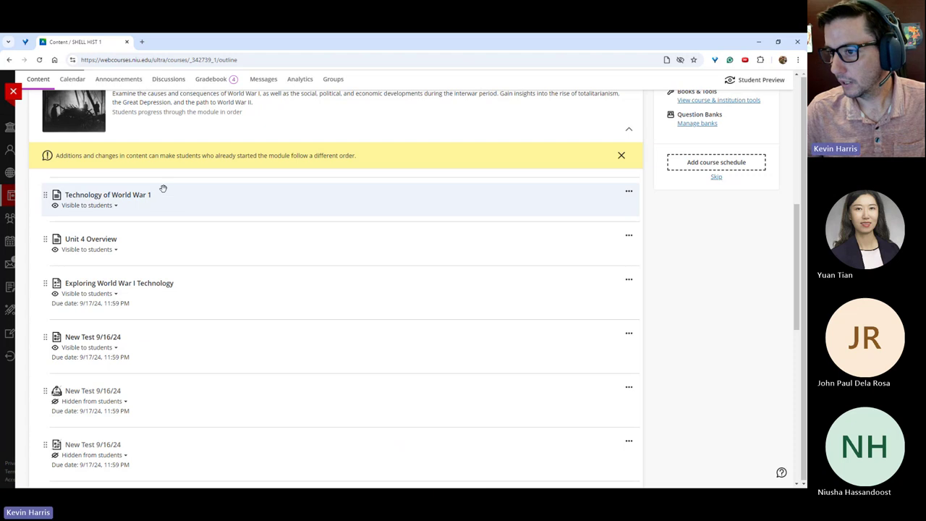
Create a new discussion in the course's Discussions area and start auto-generating its prompt.
left_click(170, 80)
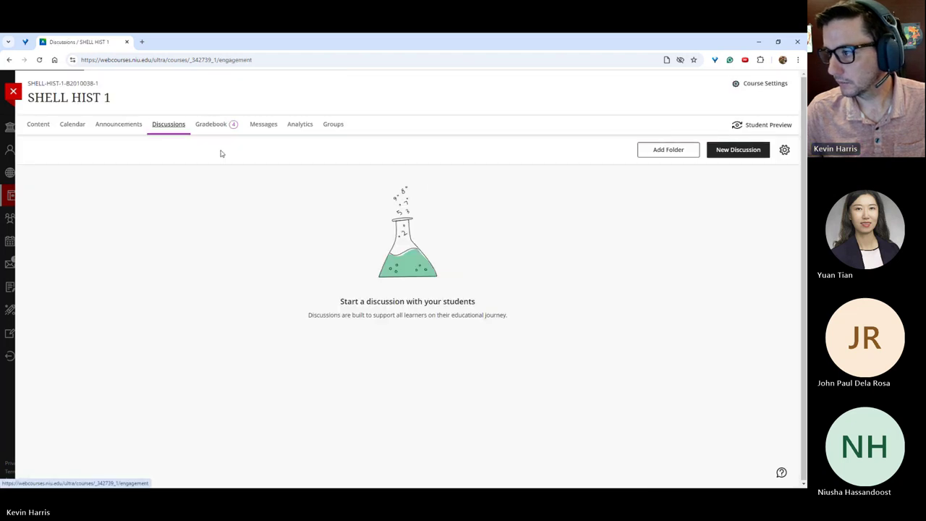
left_click(752, 149)
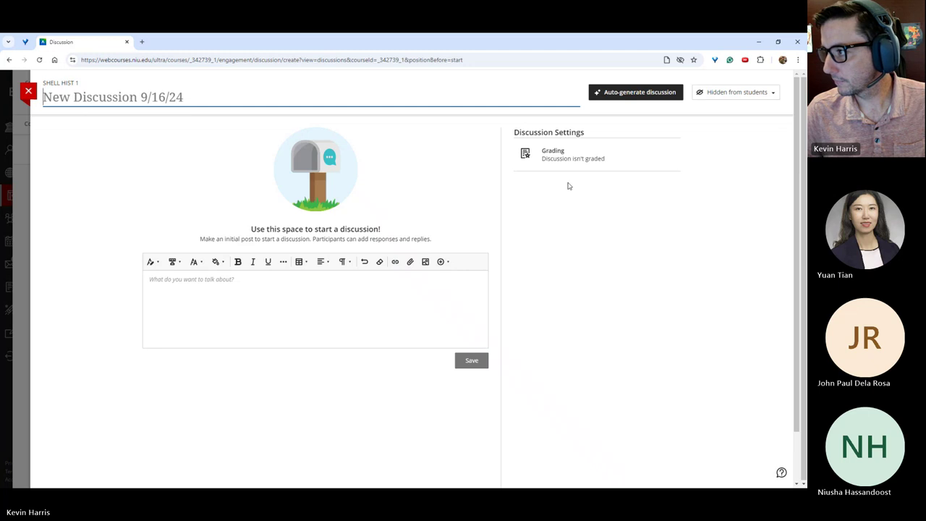
left_click(623, 96)
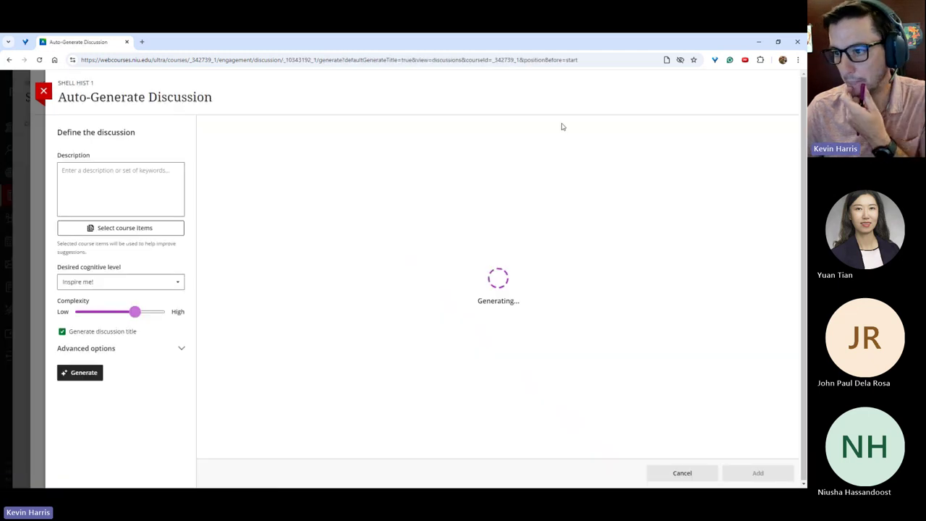
Select the Technology of World War 1 document from Module 4 as the source for the generated discussion.
left_click(154, 229)
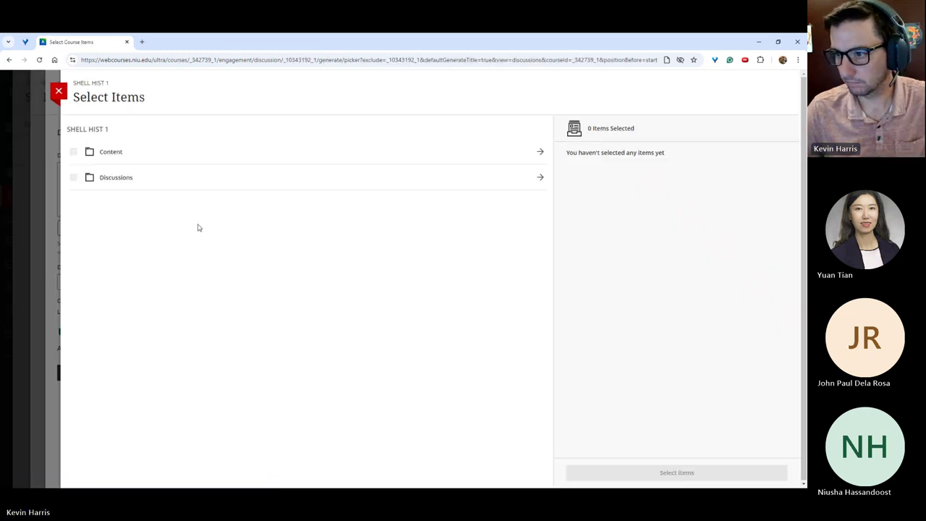
left_click(532, 152)
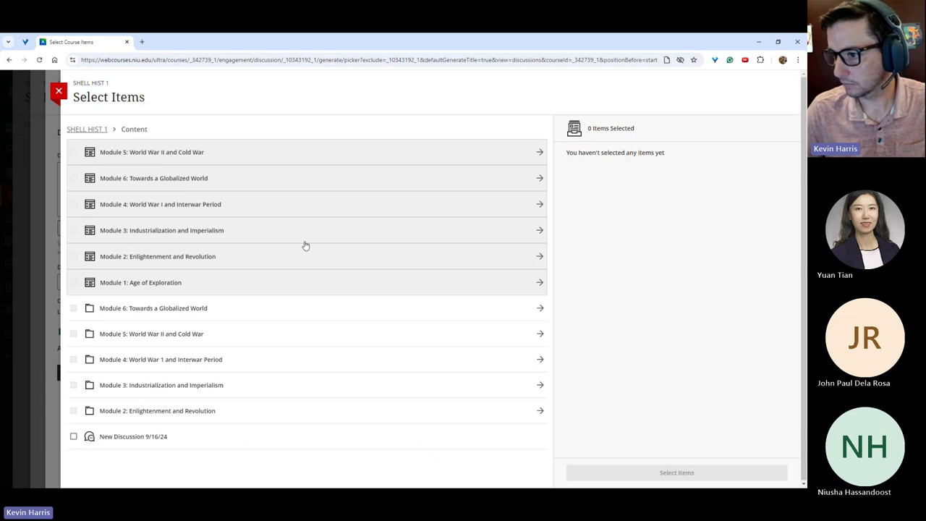
left_click(535, 206)
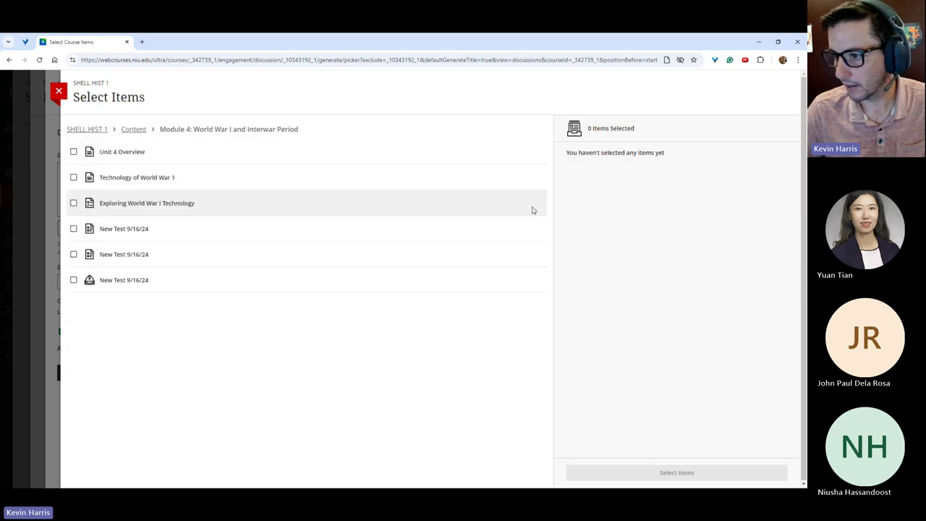
left_click(160, 179)
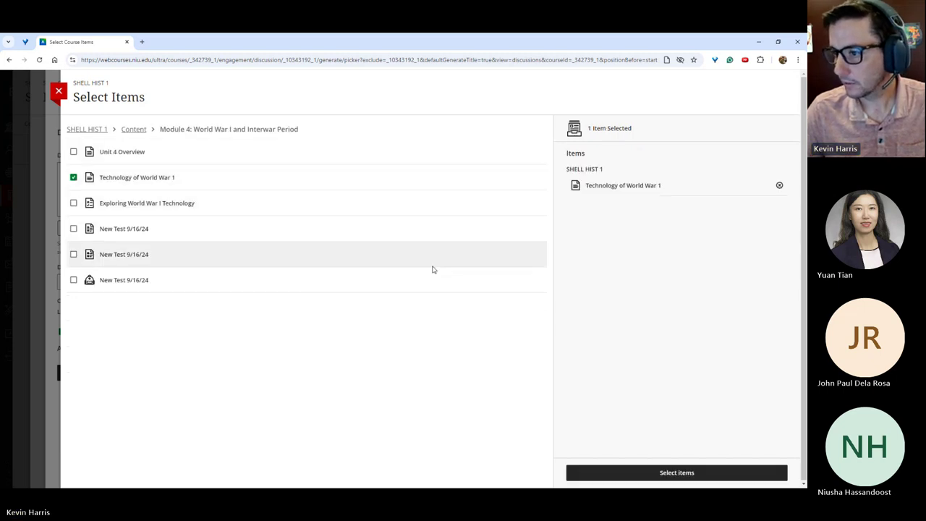
left_click(651, 473)
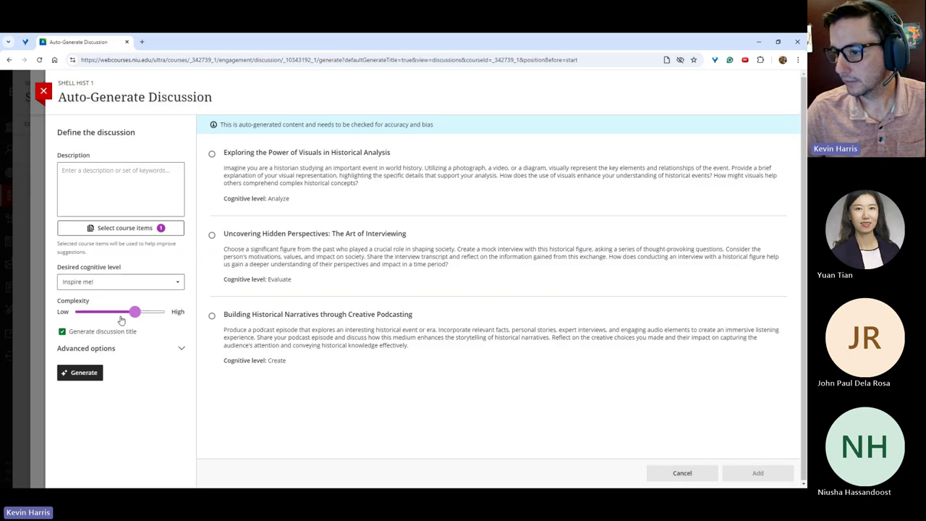
Generate new discussion prompts with the Evaluate cognitive level and the highest complexity.
left_click(133, 285)
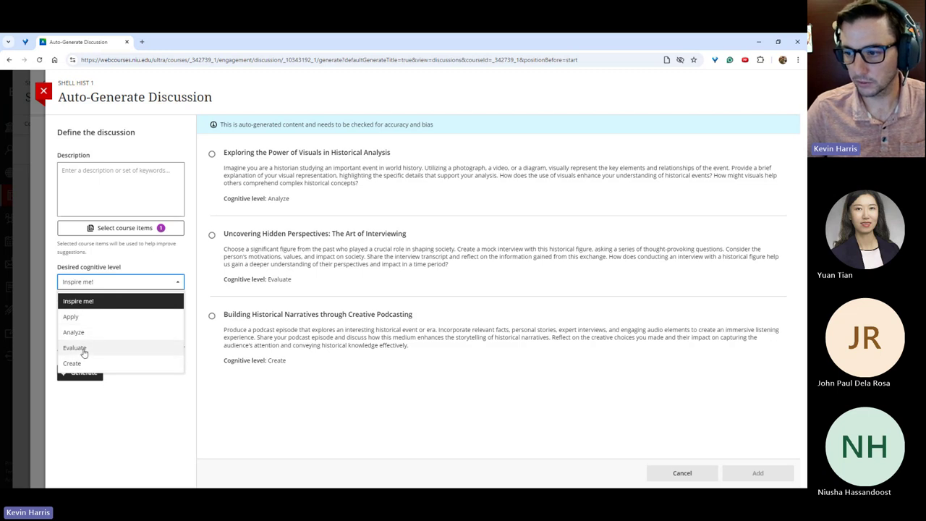
left_click(83, 349)
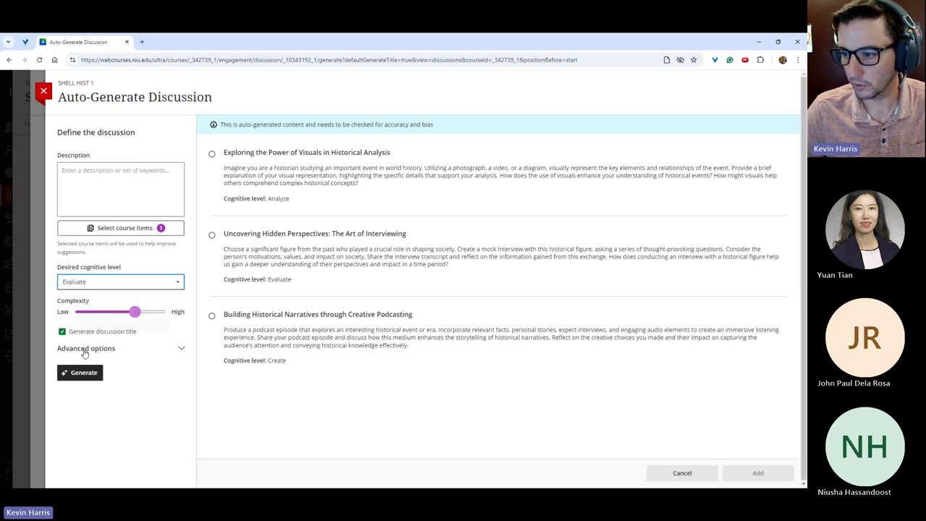
left_click_drag(134, 311, 164, 311)
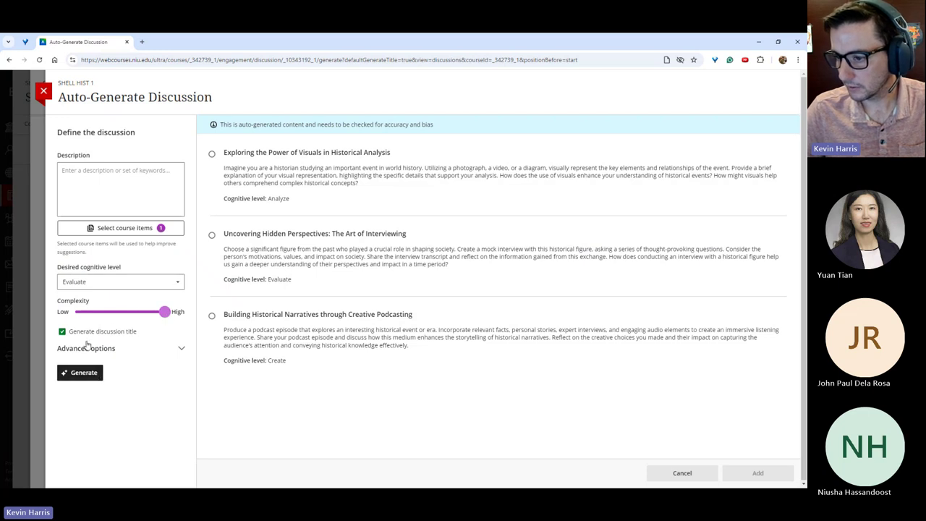
left_click(74, 375)
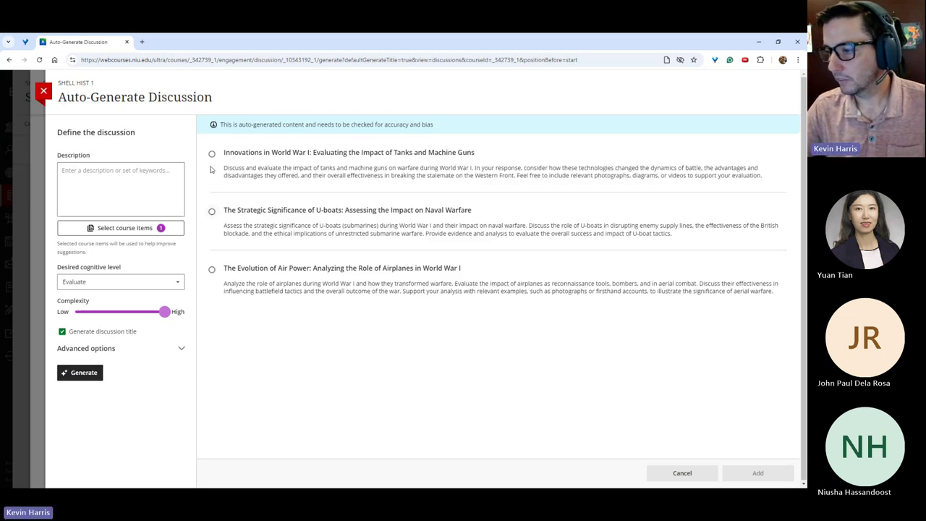
Add the suggested discussion The Strategic Significance of U-boats: Assessing the Impact on Naval Warfare, and close it still hidden from students.
left_click(212, 211)
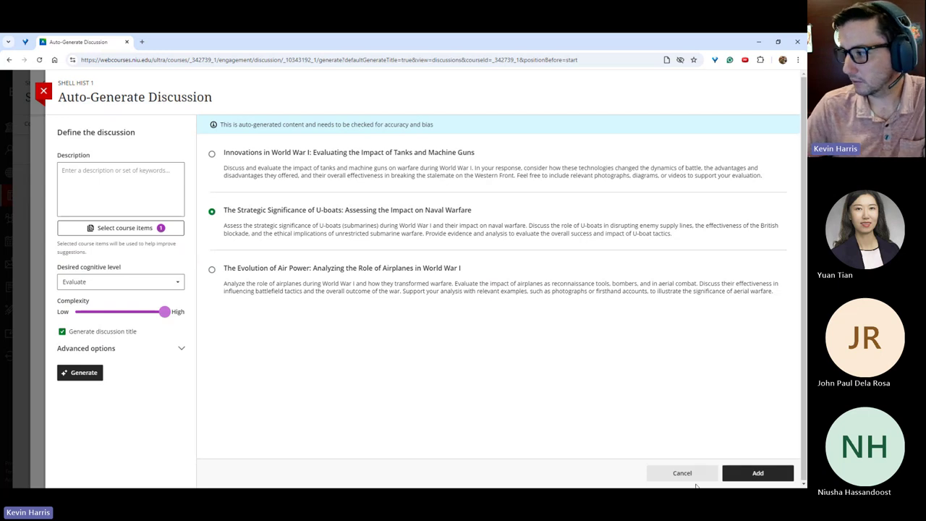
left_click(752, 474)
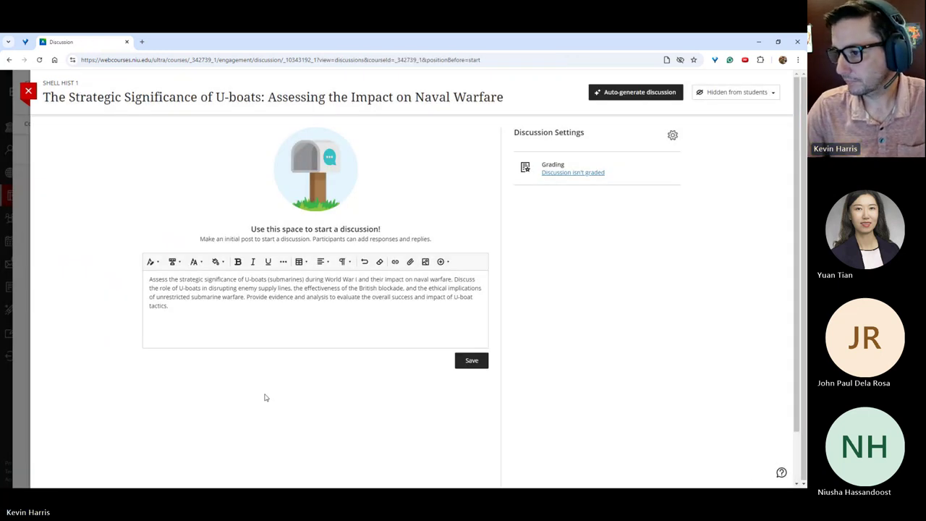
left_click(200, 305)
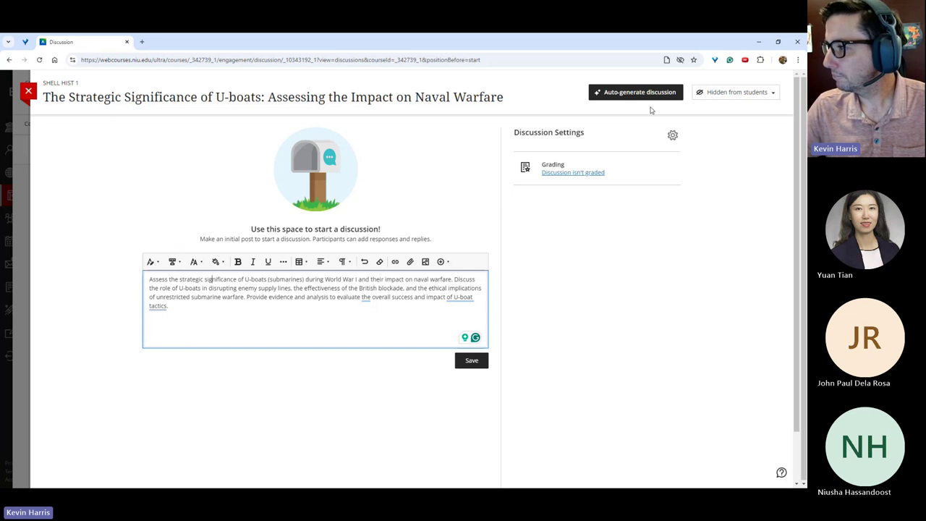
left_click(756, 94)
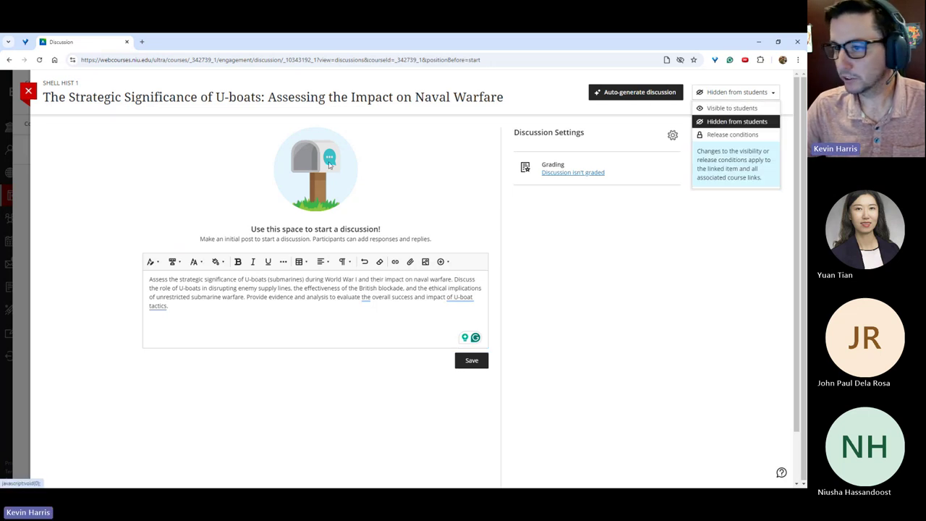
left_click(29, 92)
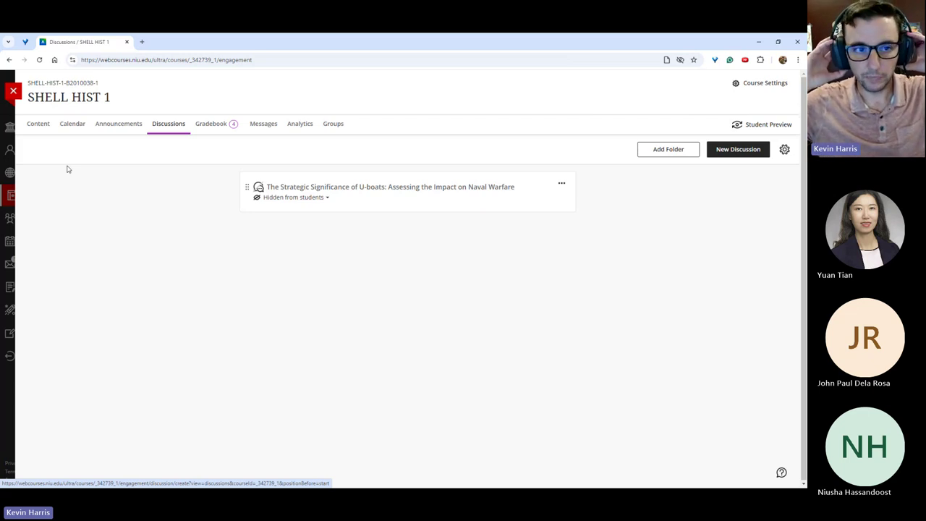
Open the Exploring World War I Technology assignment in Module 4 of the course content.
left_click(48, 130)
scroll(299, 393, "down", 3)
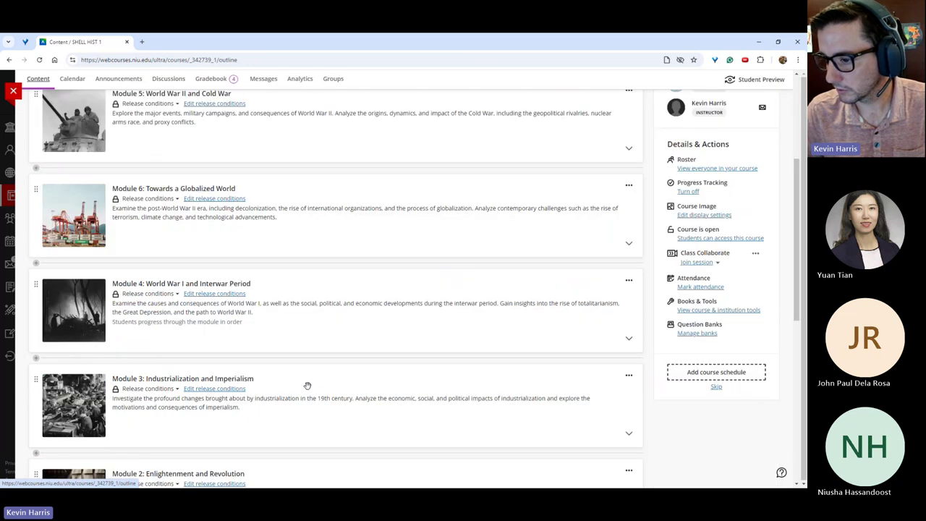
left_click(298, 314)
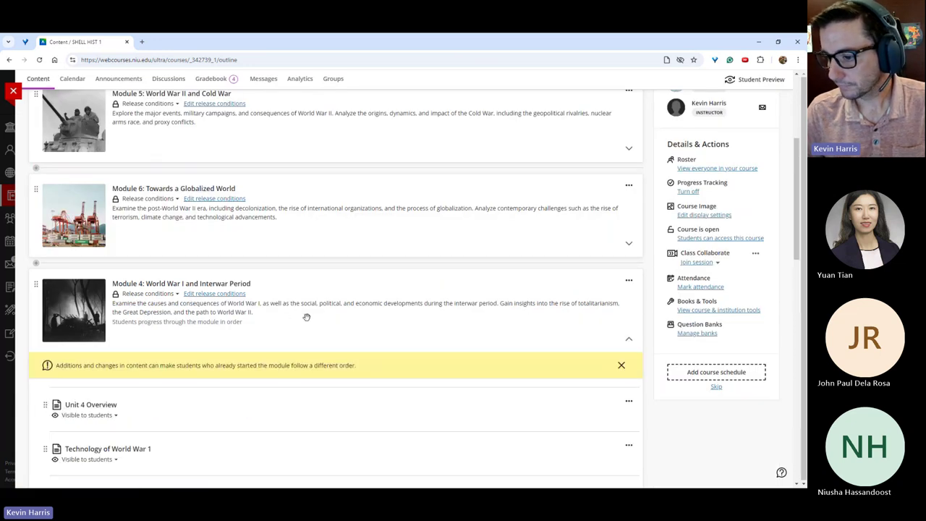
scroll(313, 325, "down", 3)
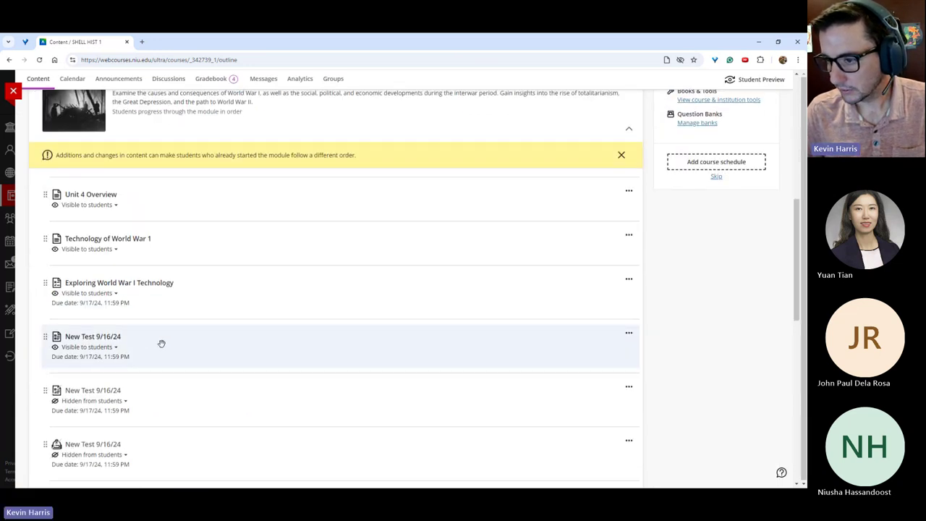
left_click(186, 292)
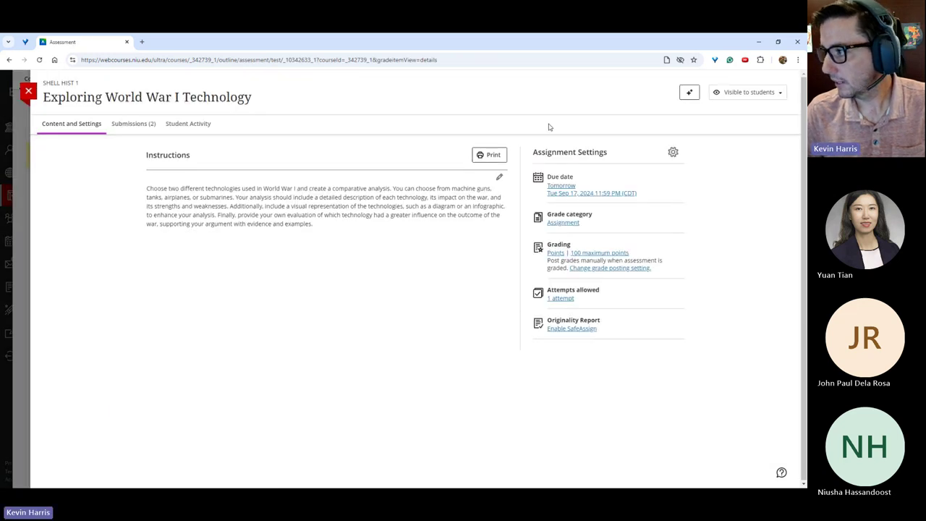
Start generating a grading rubric from the settings of the Exploring World War I Technology assignment.
left_click(673, 152)
scroll(700, 240, "down", 10)
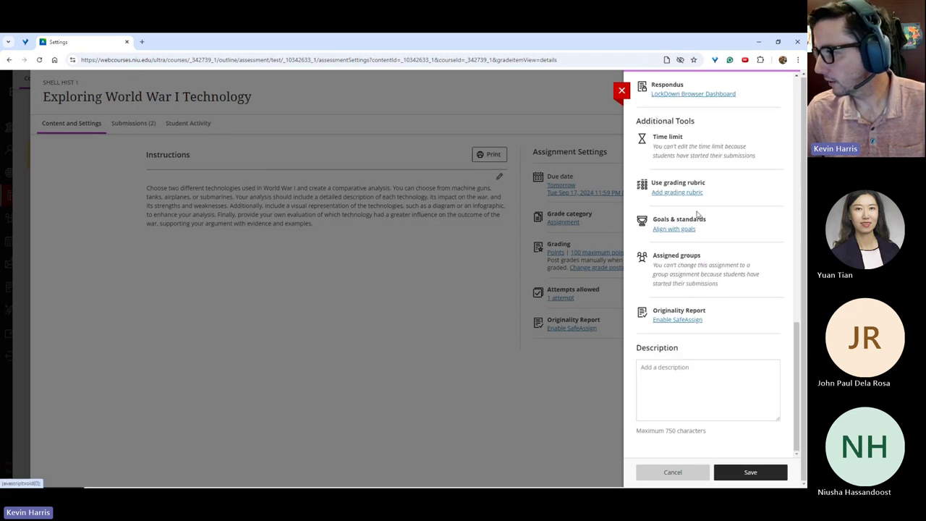
left_click(677, 193)
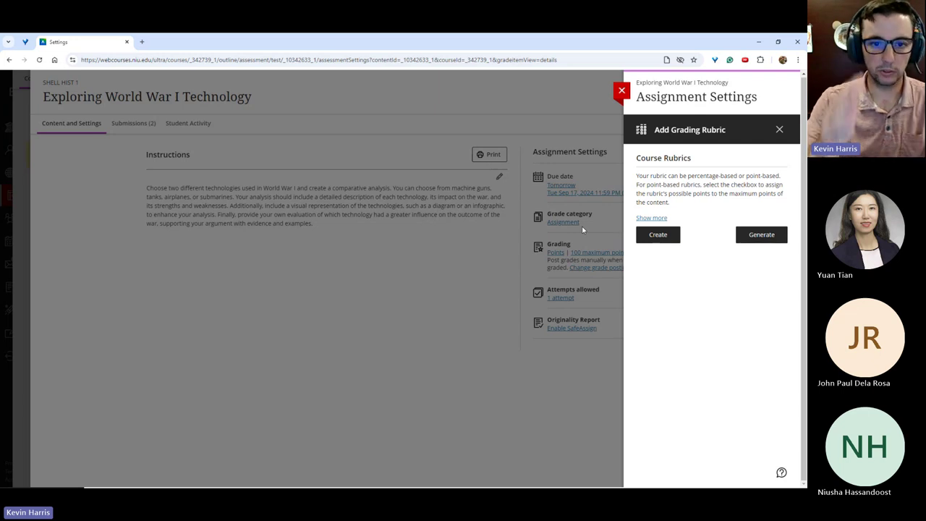
left_click(758, 243)
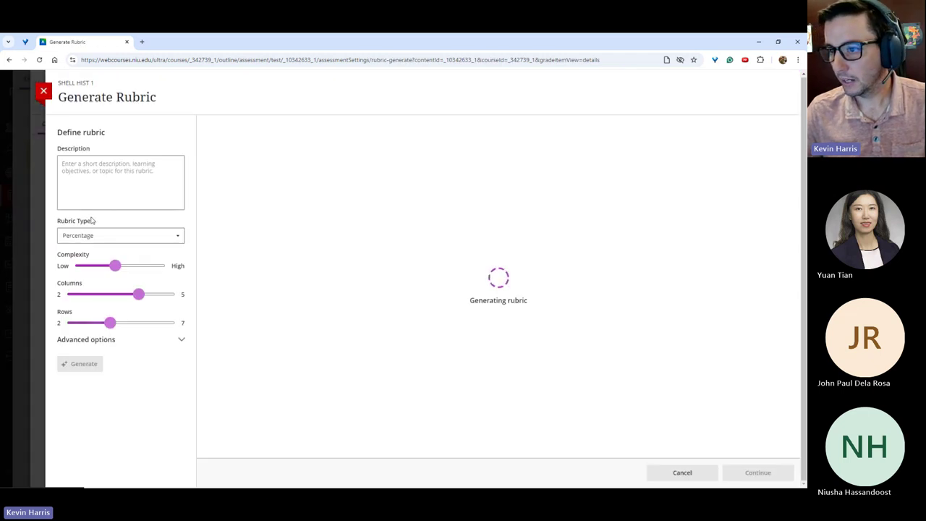
Generate the rubric again as a Points rubric with a higher complexity, and save it to the course rubrics.
left_click(128, 238)
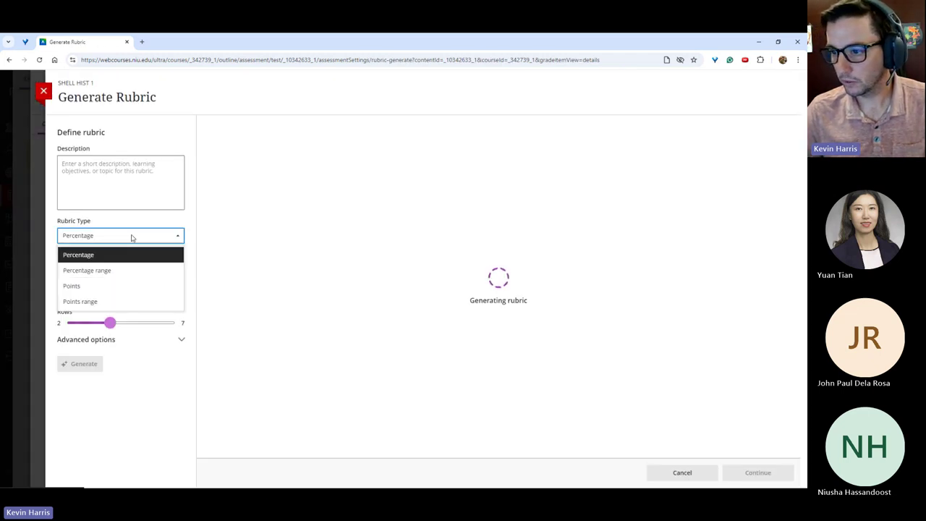
left_click(109, 289)
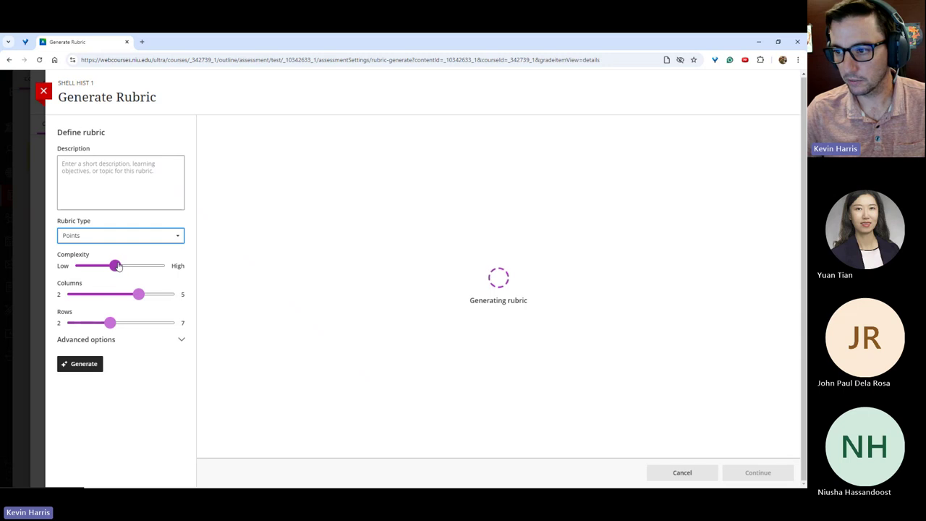
left_click_drag(116, 267, 145, 267)
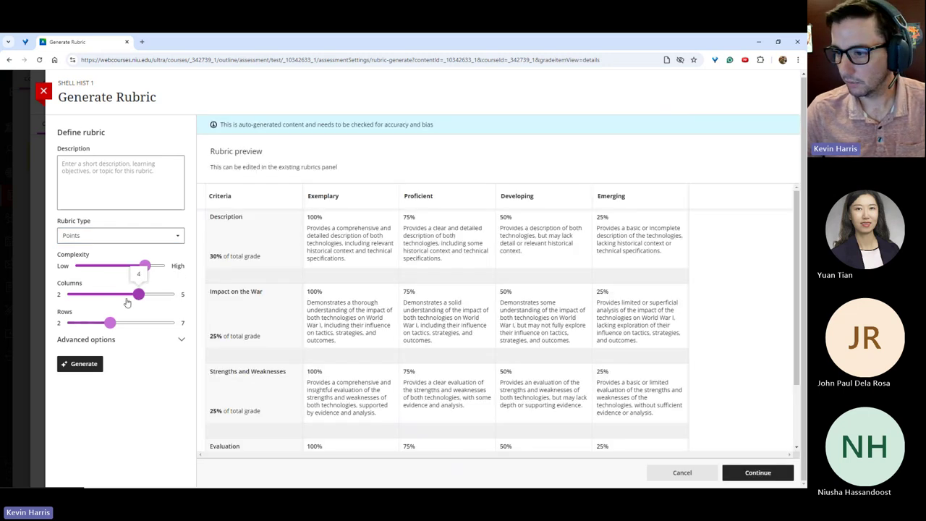
left_click(118, 341)
left_click(119, 341)
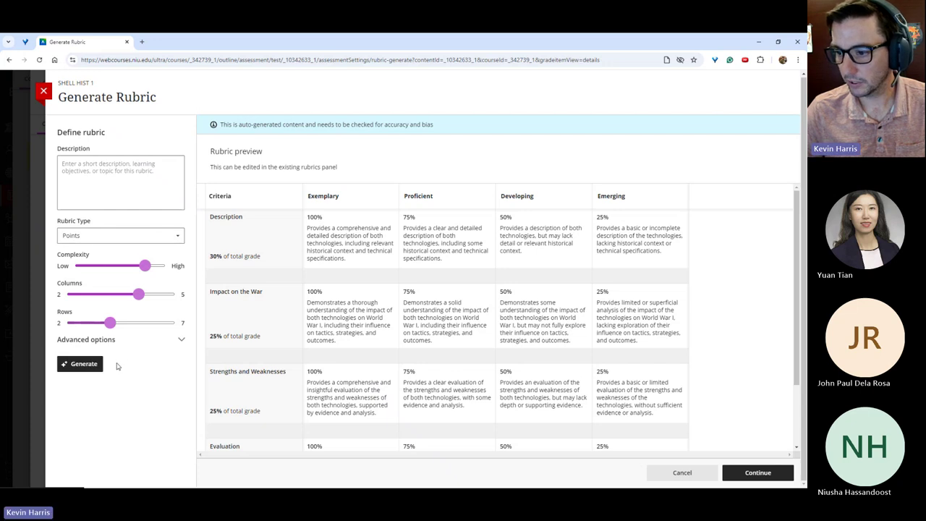
left_click(84, 364)
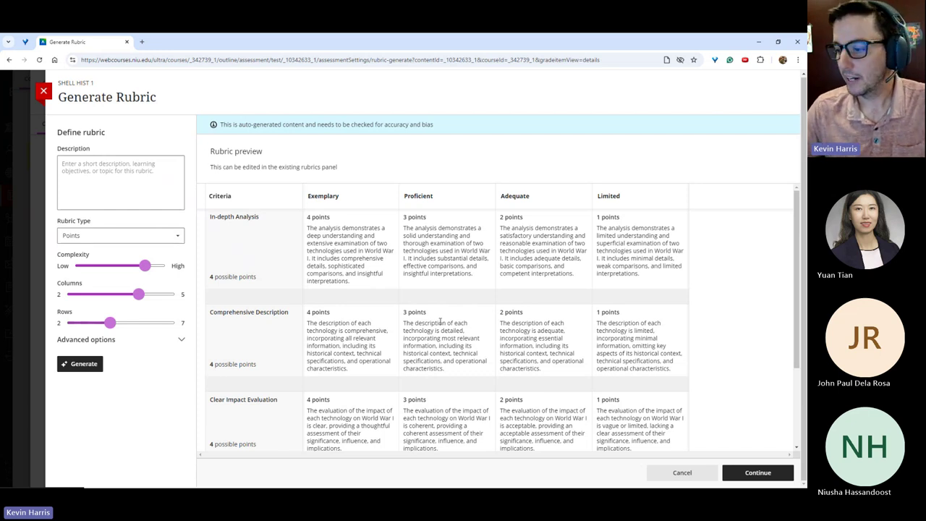
left_click(757, 472)
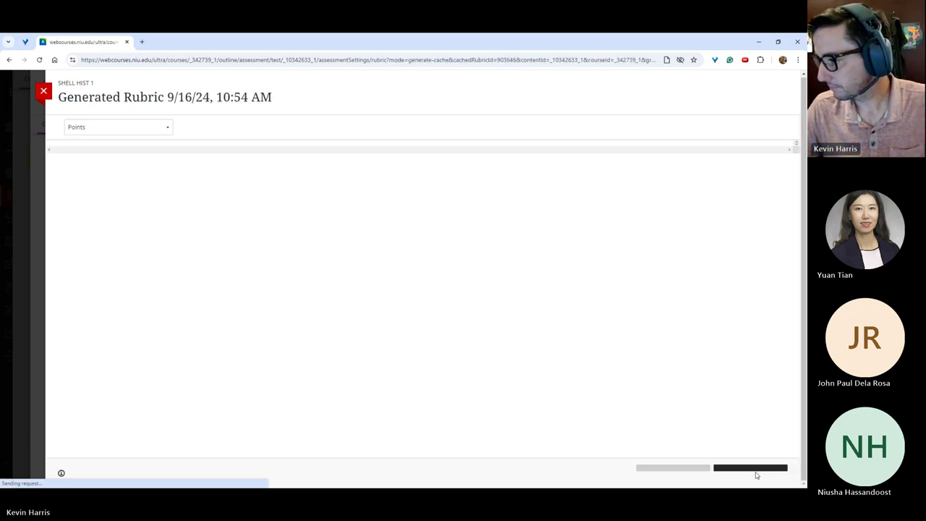
left_click(752, 473)
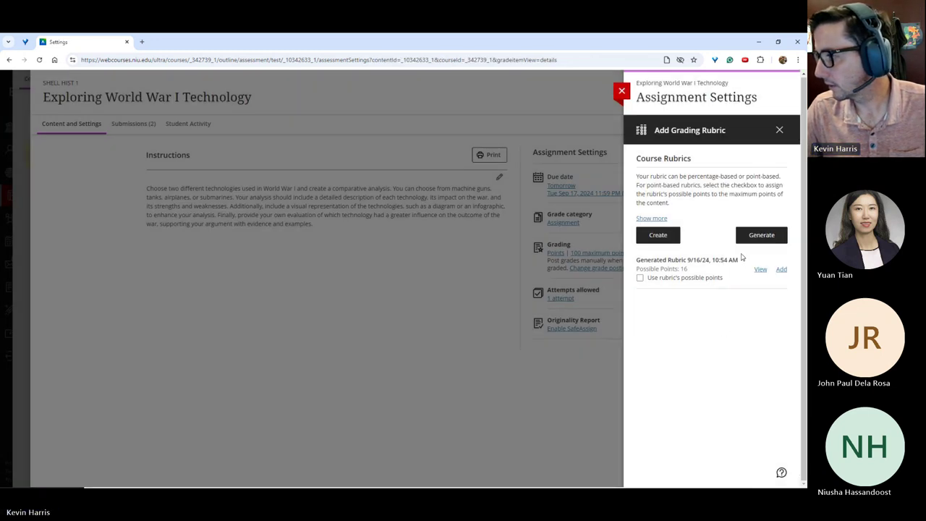
left_click(672, 279)
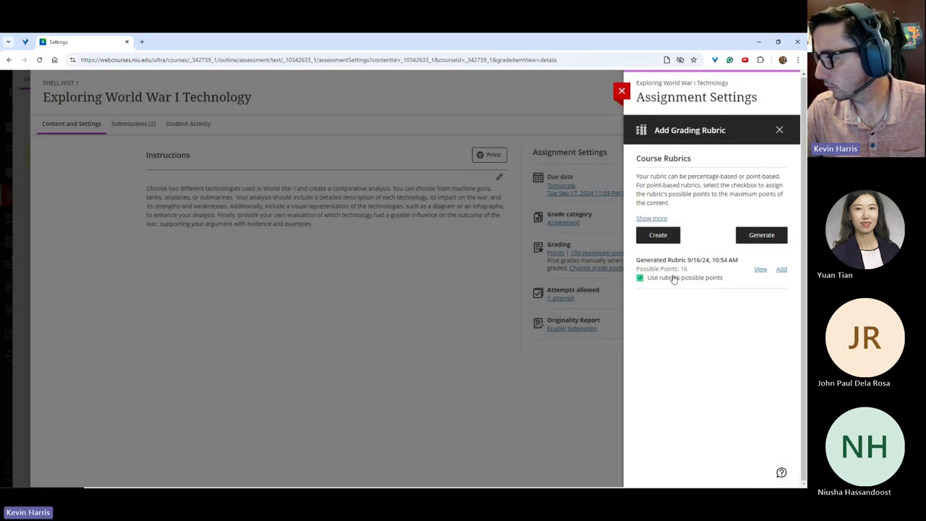
left_click(572, 384)
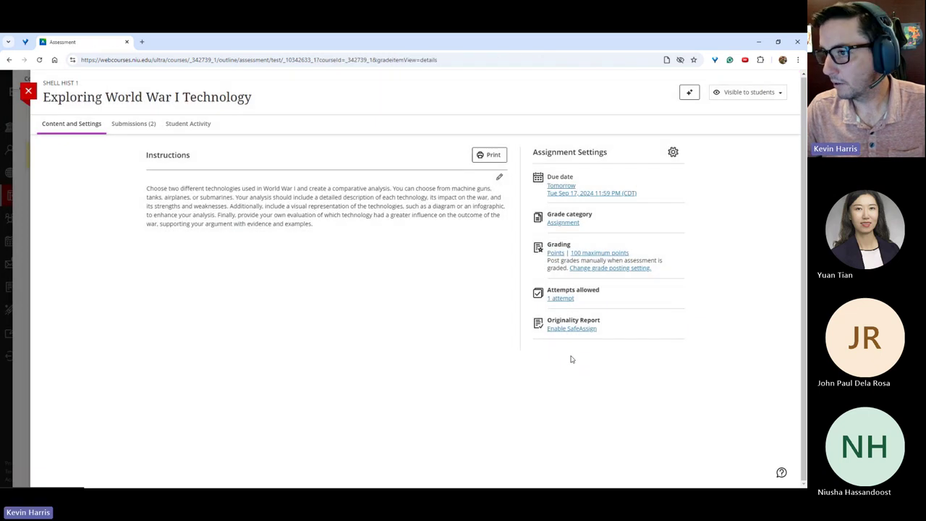
left_click(130, 124)
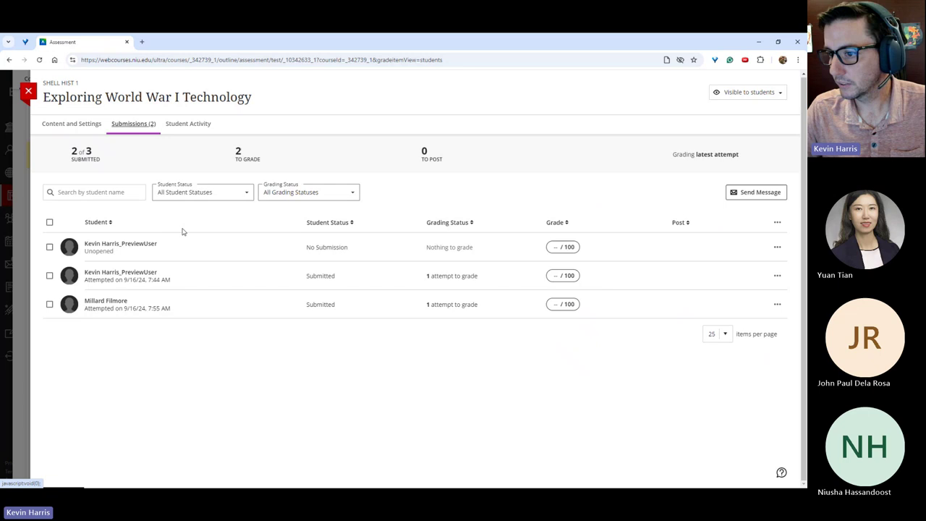
left_click(190, 274)
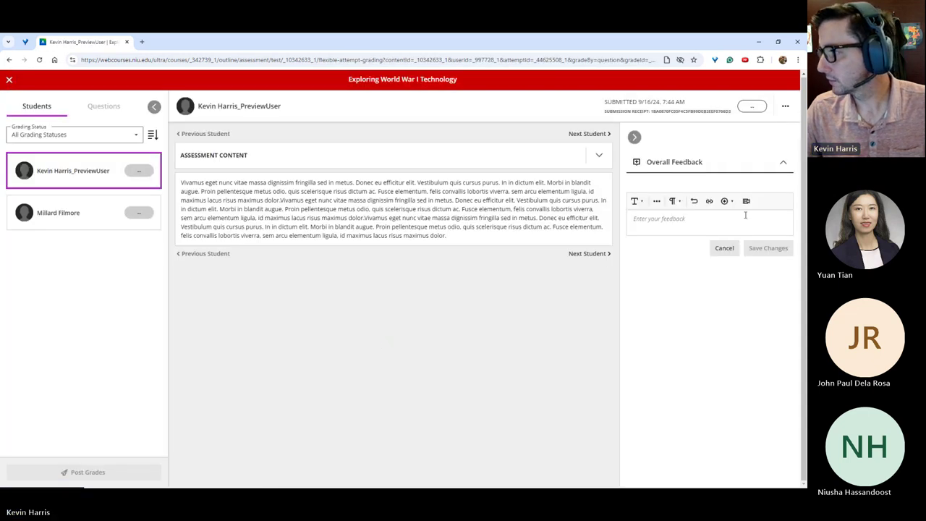
left_click(98, 217)
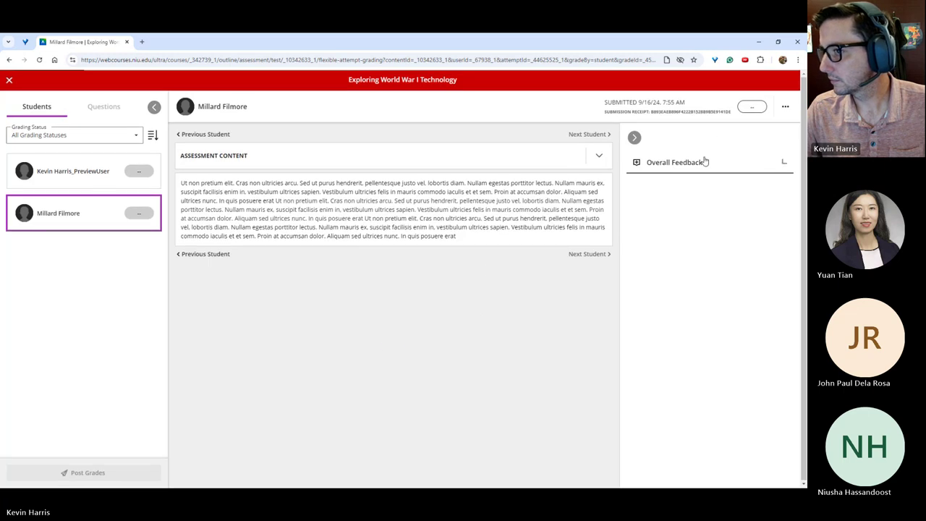
left_click(786, 107)
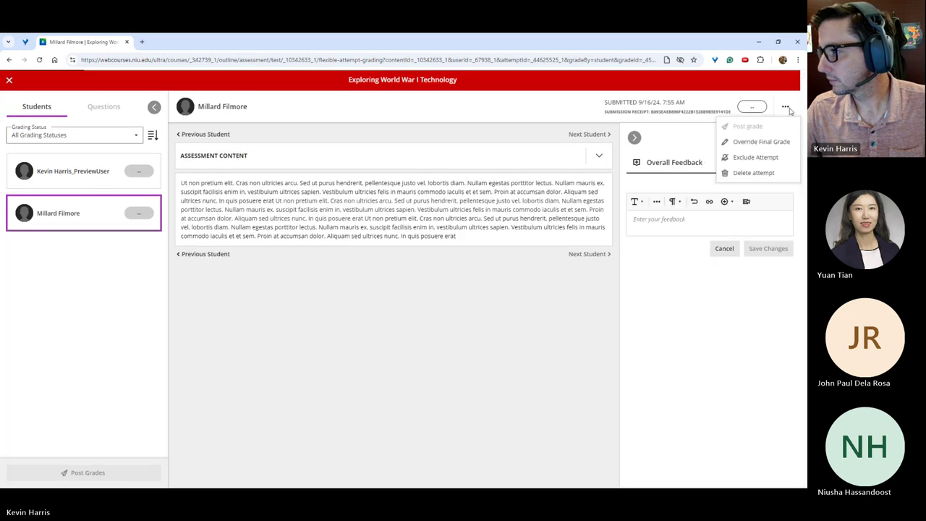
left_click(11, 82)
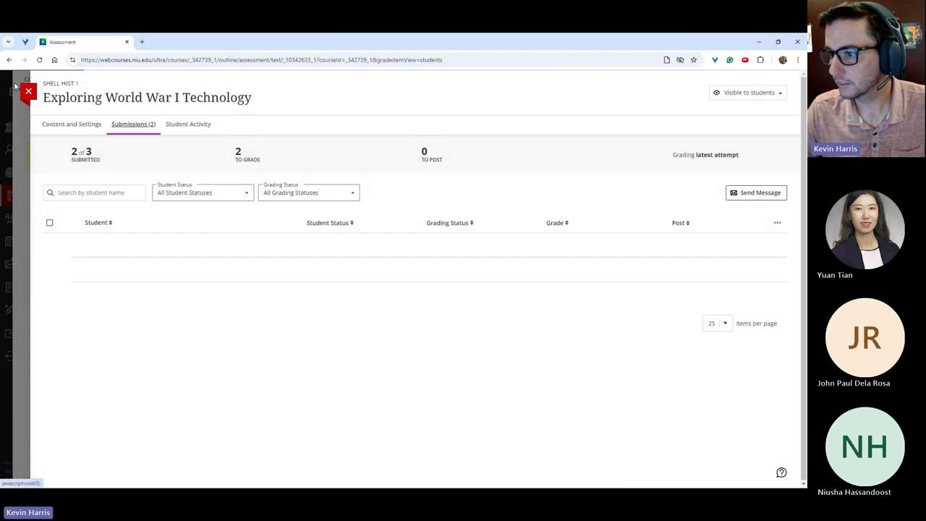
Add the Generated Rubric 9/16/24, 10:54 AM to the assignment as its grading rubric and save the settings.
left_click(72, 124)
left_click(672, 153)
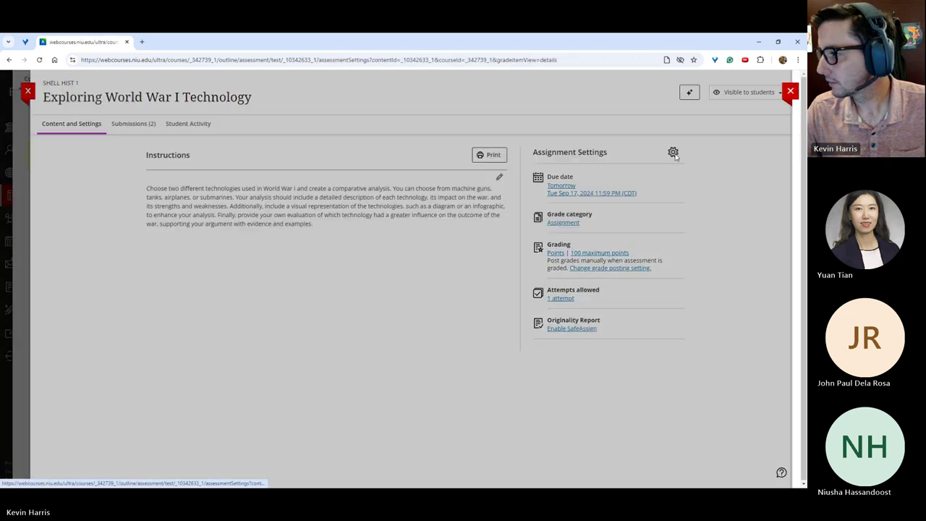
scroll(701, 231, "down", 3)
scroll(746, 398, "down", 7)
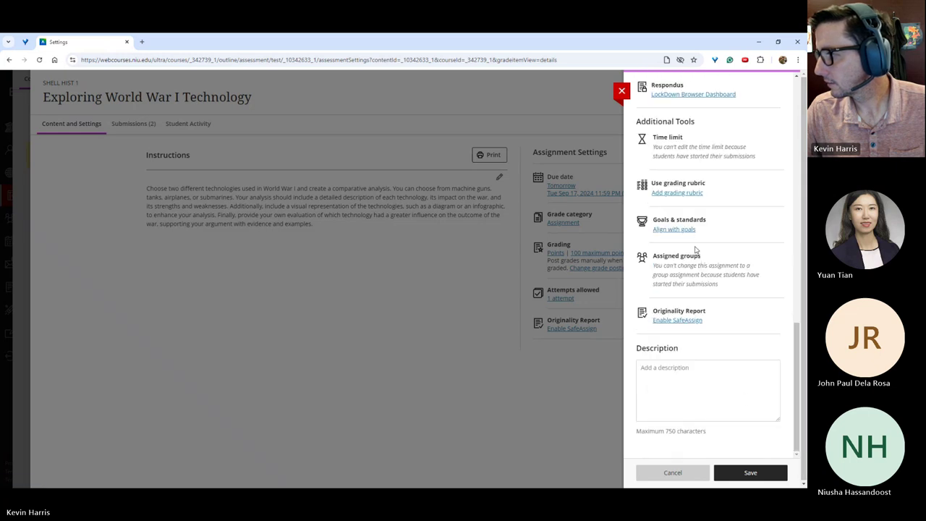
scroll(690, 217, "up", 4)
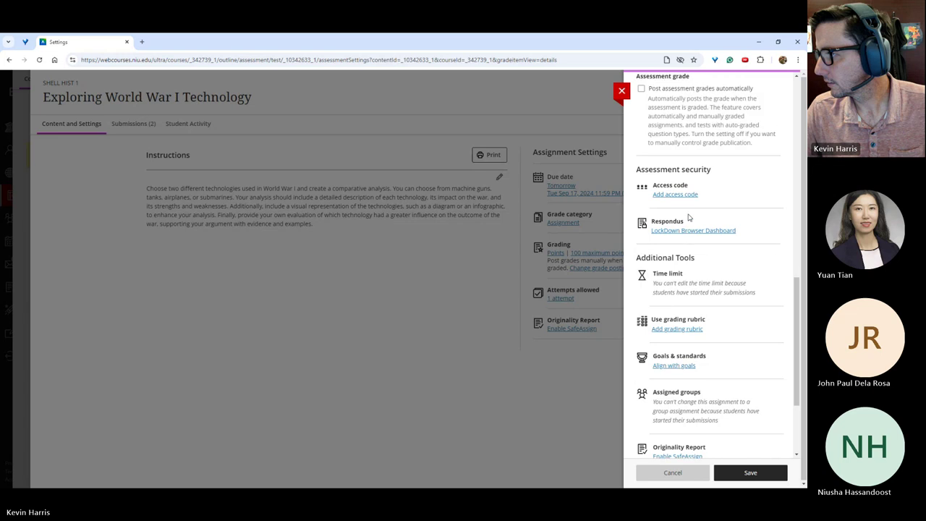
scroll(691, 219, "down", 3)
scroll(690, 219, "down", 1)
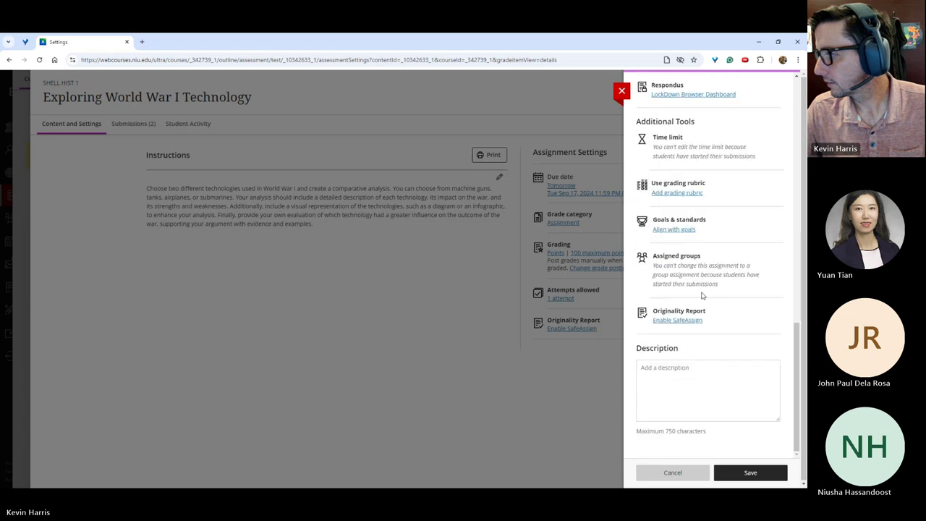
left_click(684, 193)
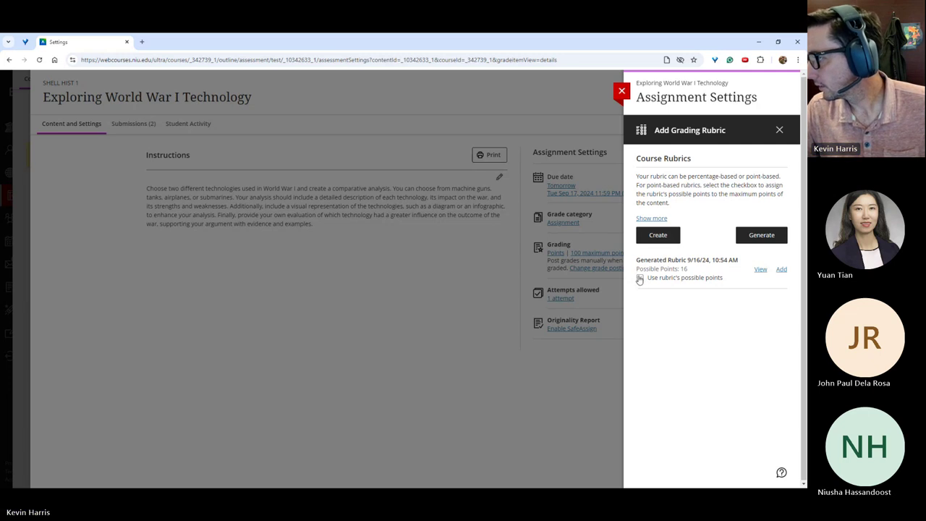
left_click(781, 269)
left_click(750, 472)
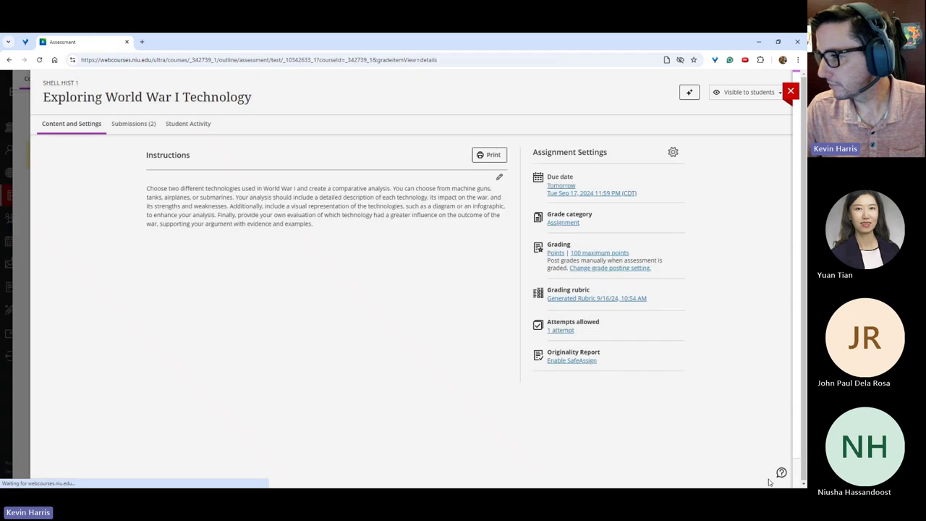
Grade the preview user's submission with the rubric: In-depth Analysis Exemplary, Comprehensive Description Proficient, Clear Impact Evaluation Adequate.
left_click(128, 124)
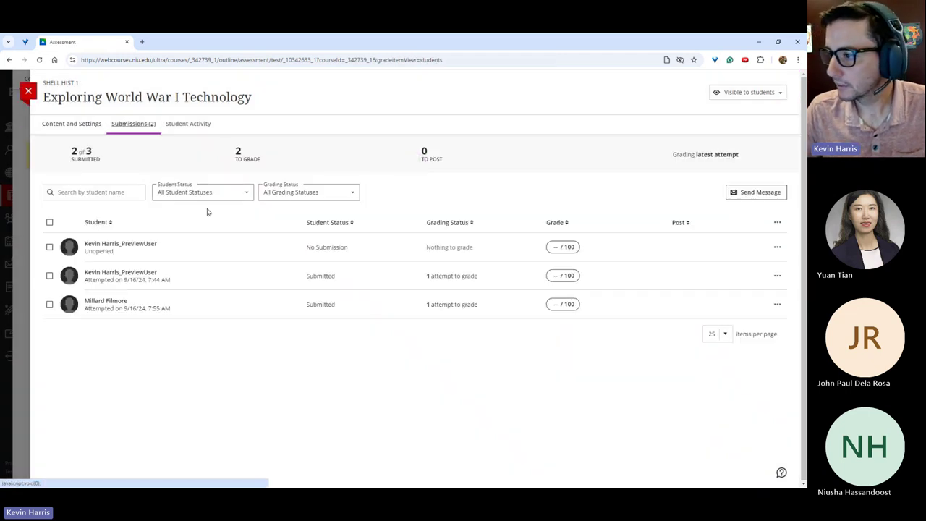
left_click(270, 273)
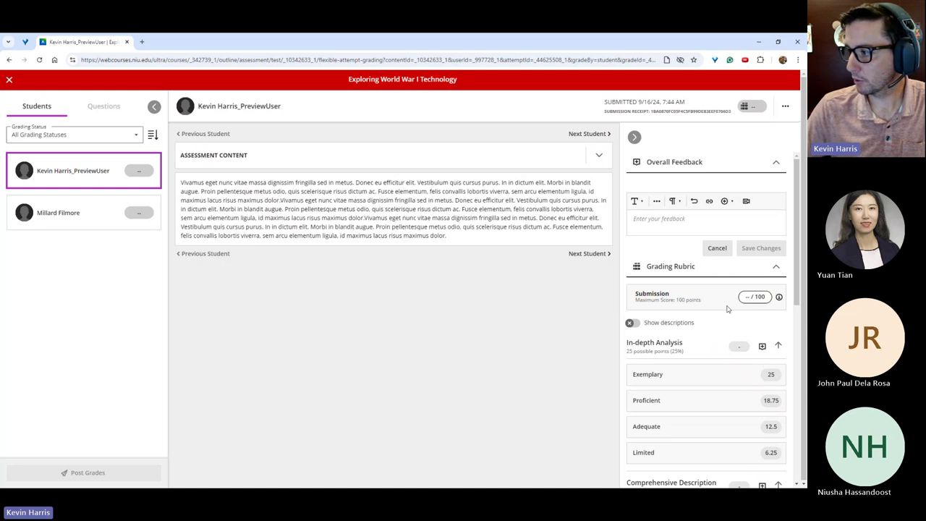
scroll(720, 297, "down", 1)
scroll(721, 297, "down", 2)
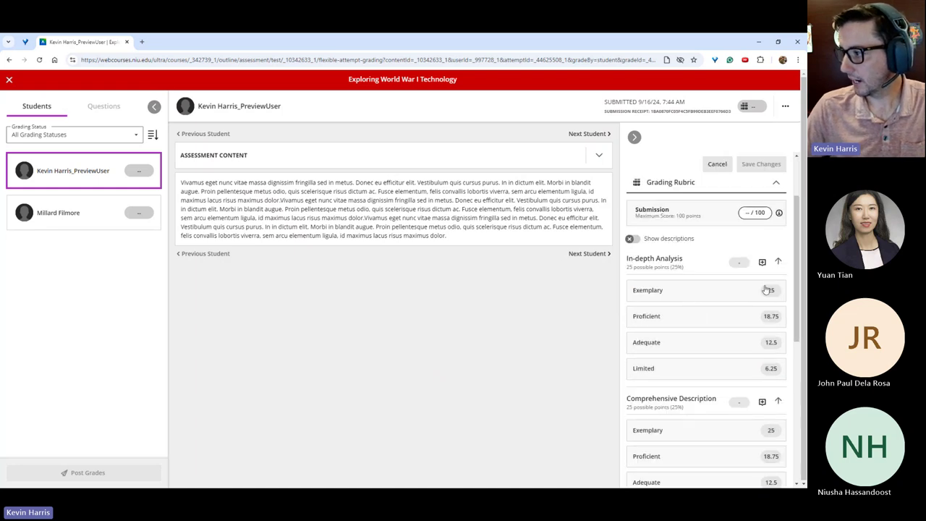
left_click(701, 295)
scroll(701, 296, "down", 4)
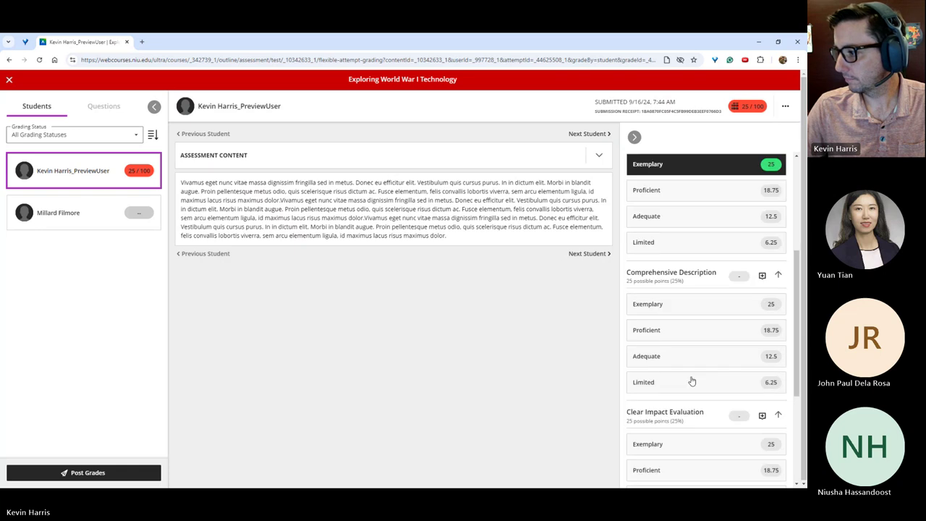
left_click(680, 337)
scroll(686, 376, "down", 6)
scroll(690, 410, "down", 1)
left_click(692, 311)
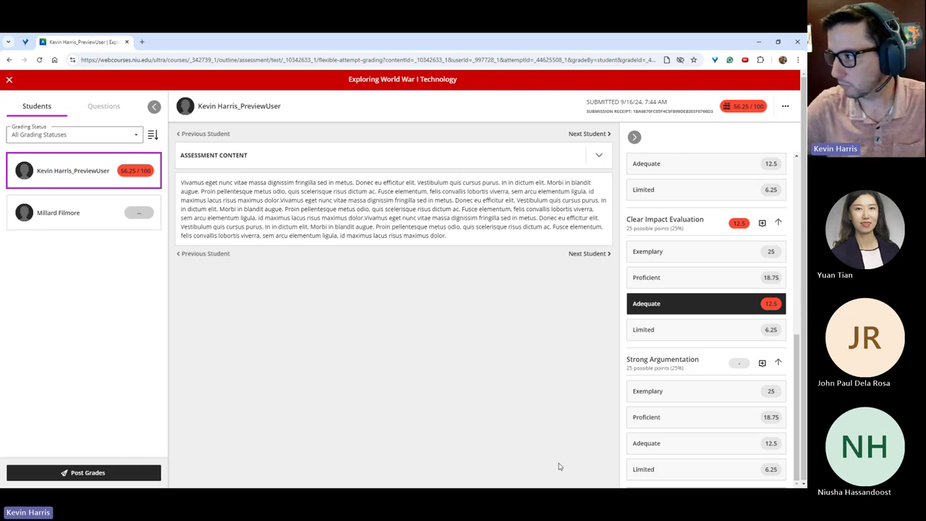
Show the rubric's level descriptions and review them across all grading criteria, including Strong Argumentation.
left_click(772, 226)
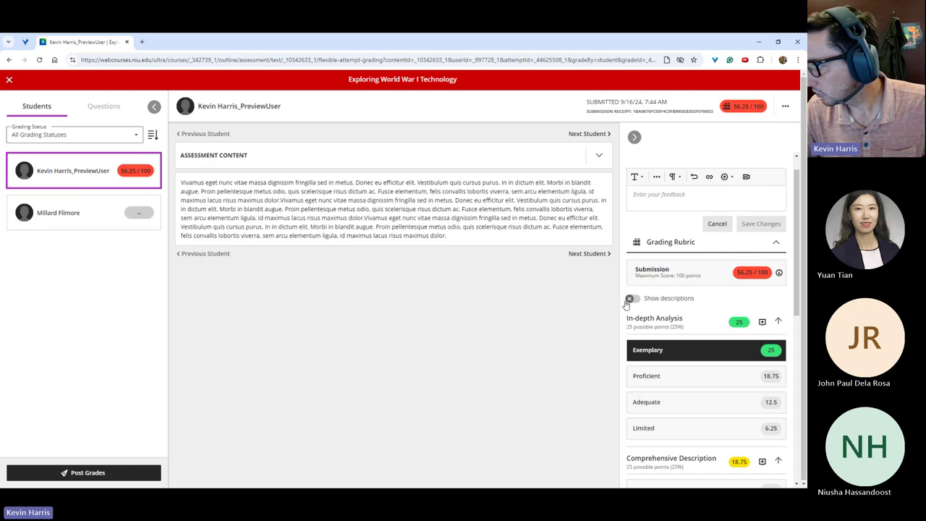
left_click(629, 298)
scroll(683, 336, "down", 5)
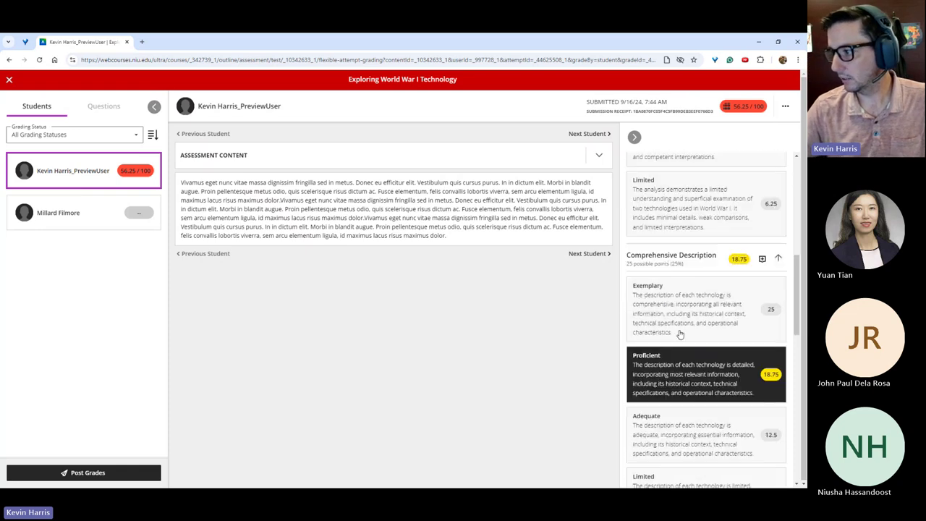
scroll(669, 265, "down", 8)
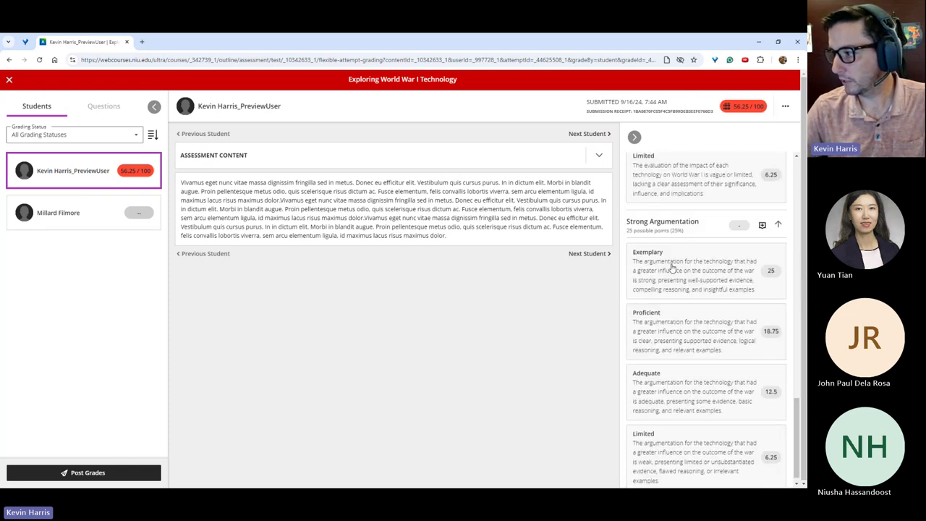
scroll(671, 268, "up", 10)
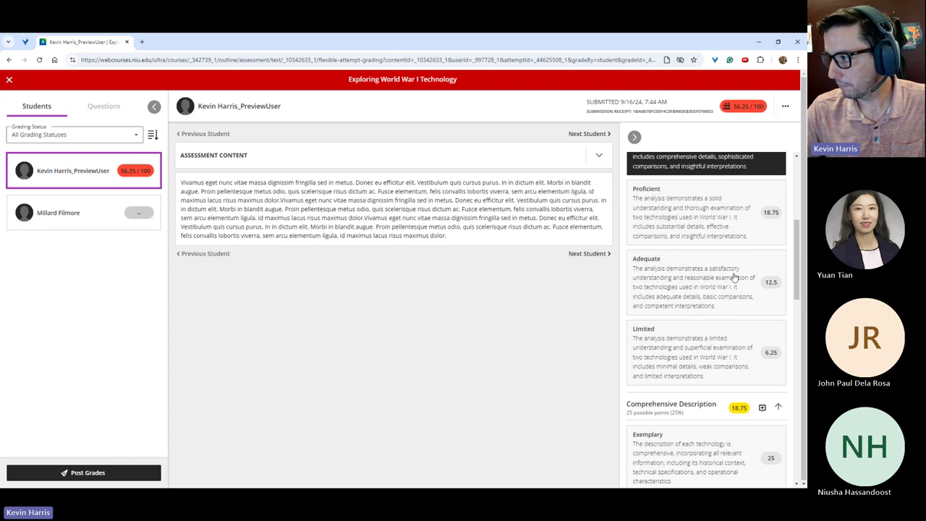
scroll(724, 288, "up", 3)
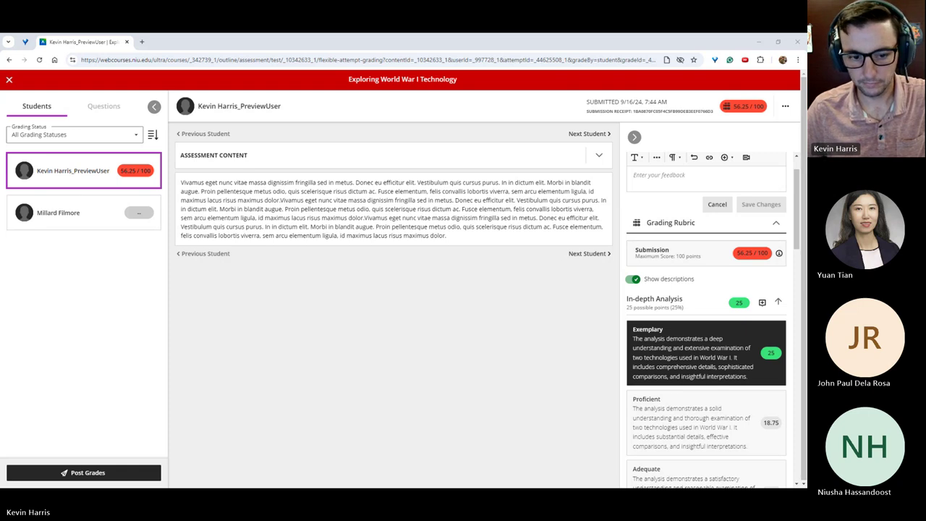
Switch to the presentation's Connect With CITL slide.
key("alt+Tab")
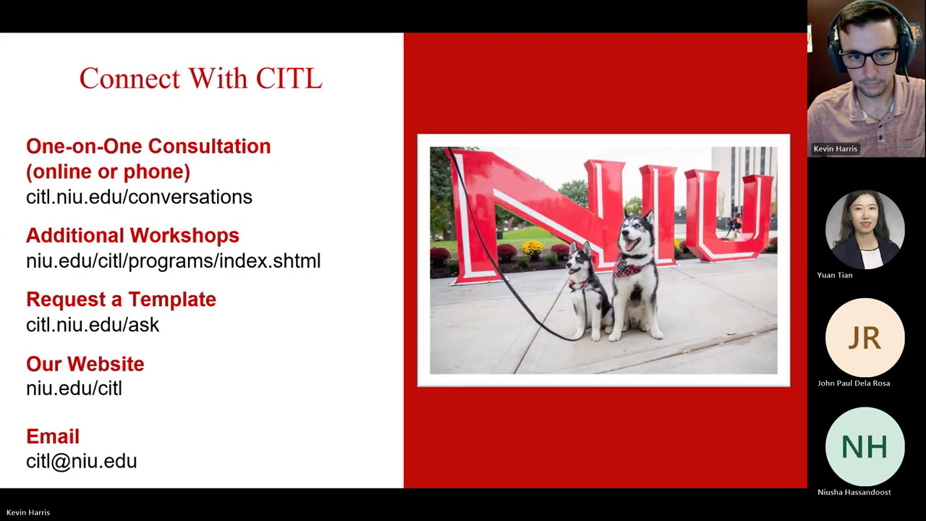